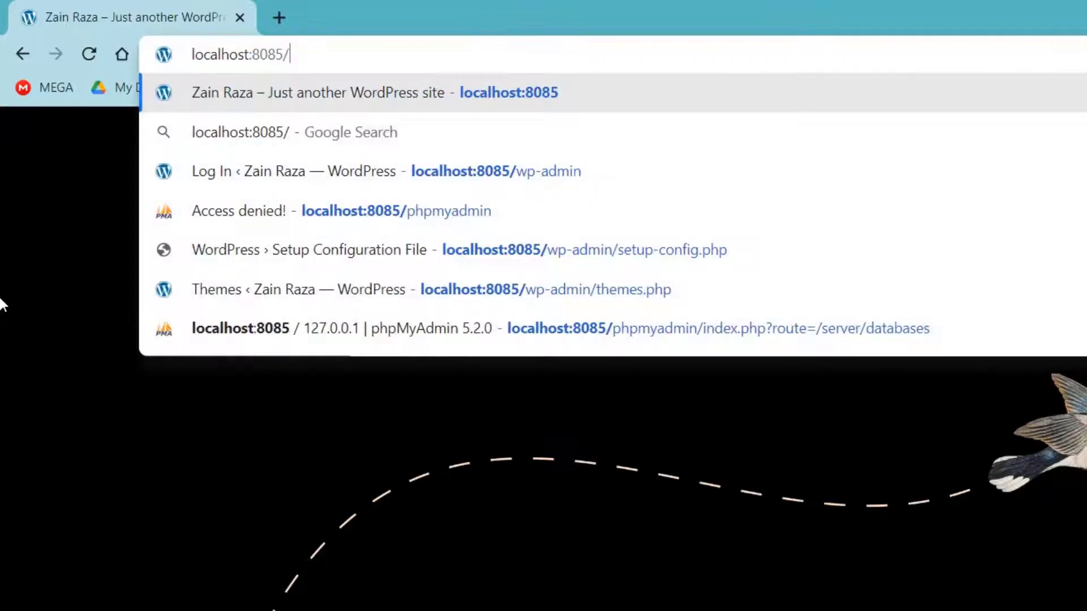
- Load localhost:8085/wp-admin, then trim the address back to the site homepage
text(wp-admin)
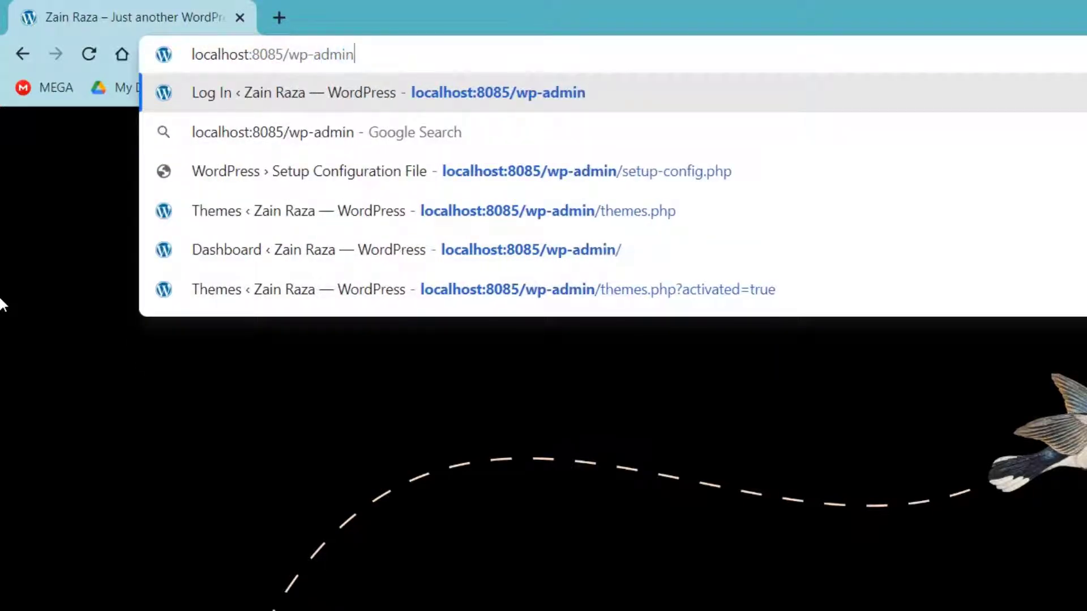
key(Return)
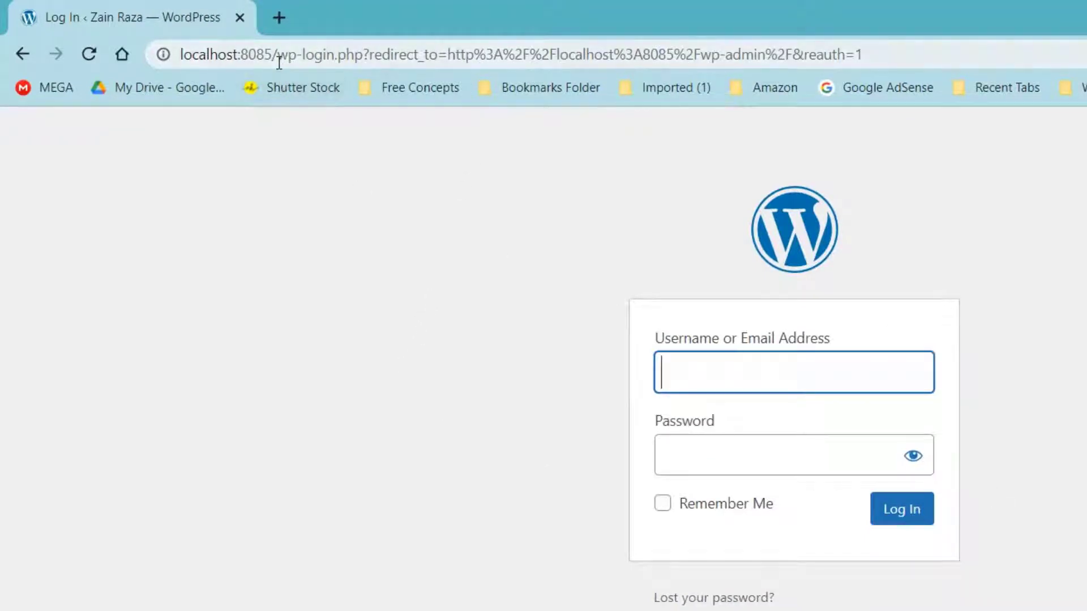
drag(279, 61, 939, 36)
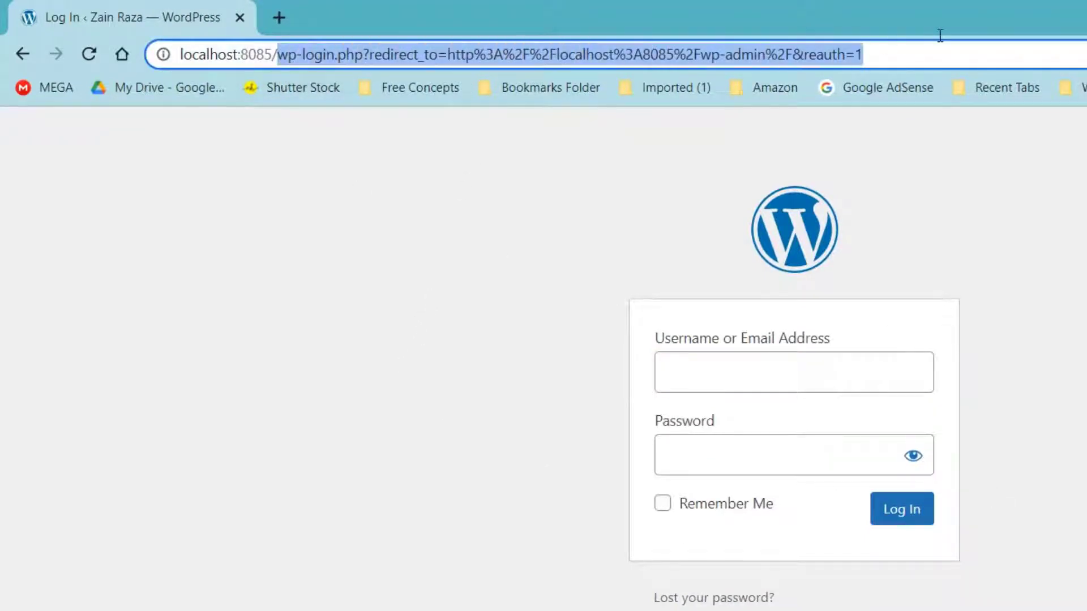
click(268, 319)
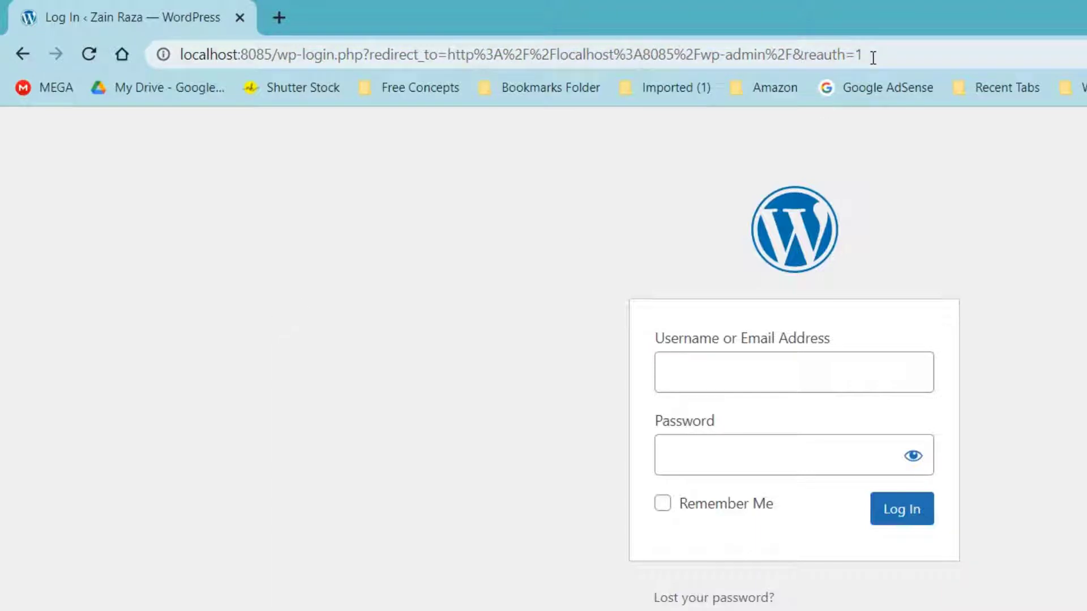
drag(872, 57, 294, 66)
key(BackSpace)
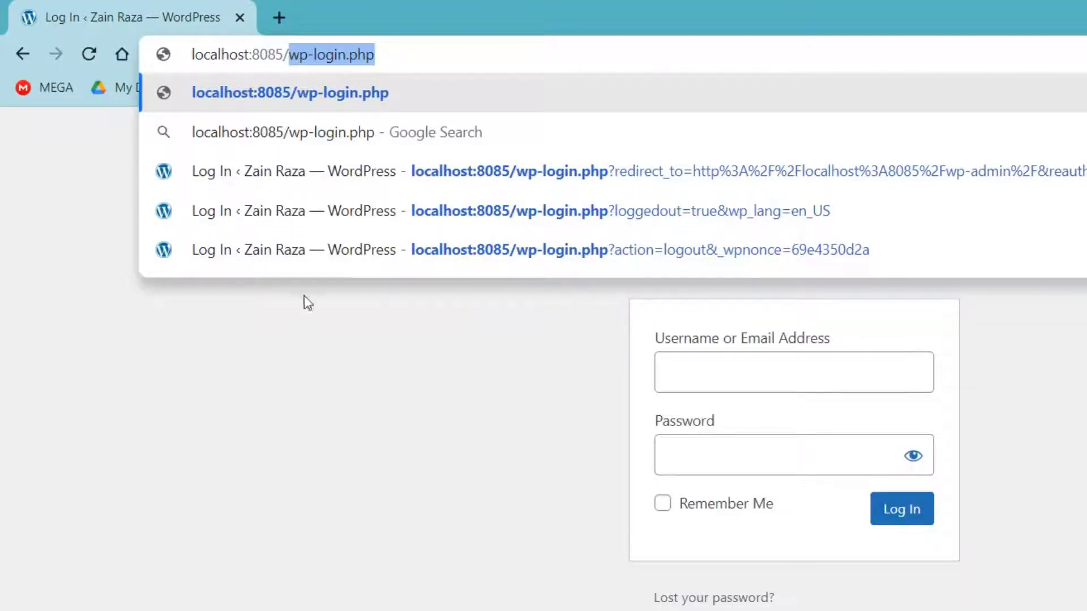
key(BackSpace)
key(Return)
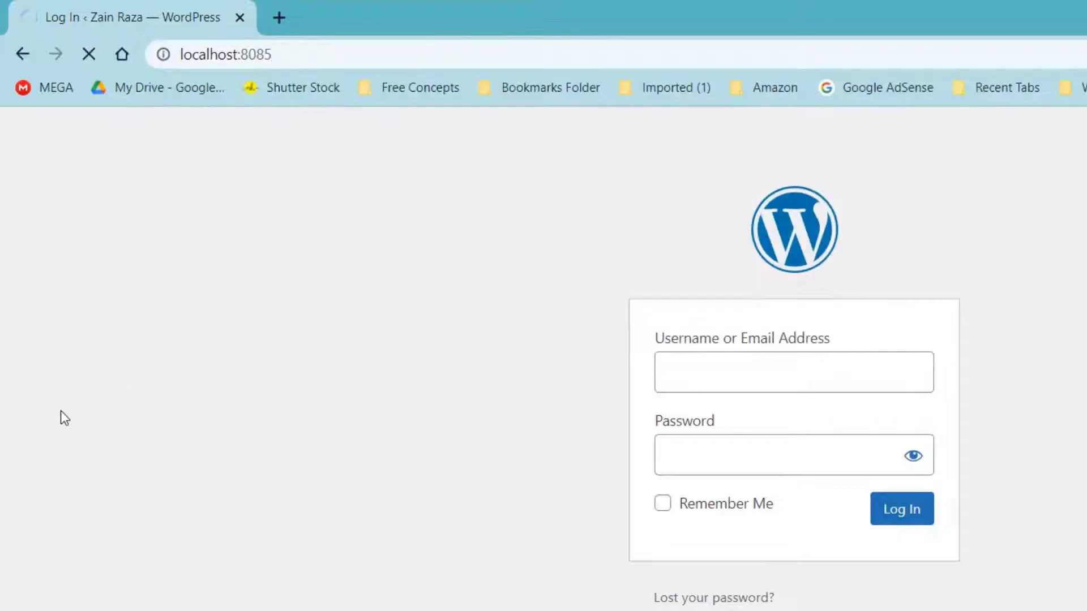
- Go to /wp-login.php, then change the address to wp-admin to reach the login form
click(267, 54)
text(/wp-)
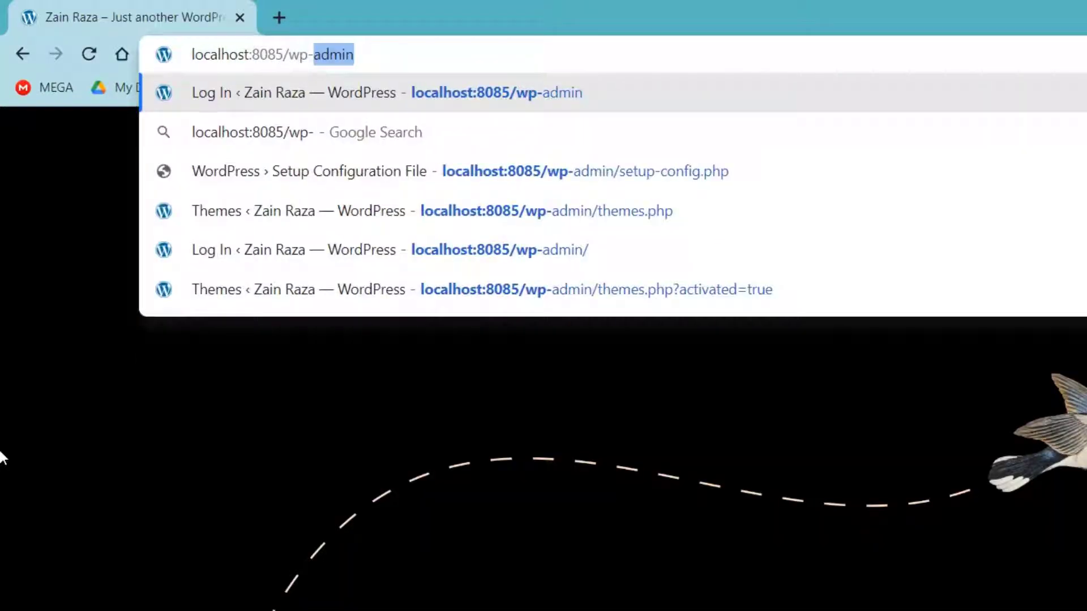
text(login.php)
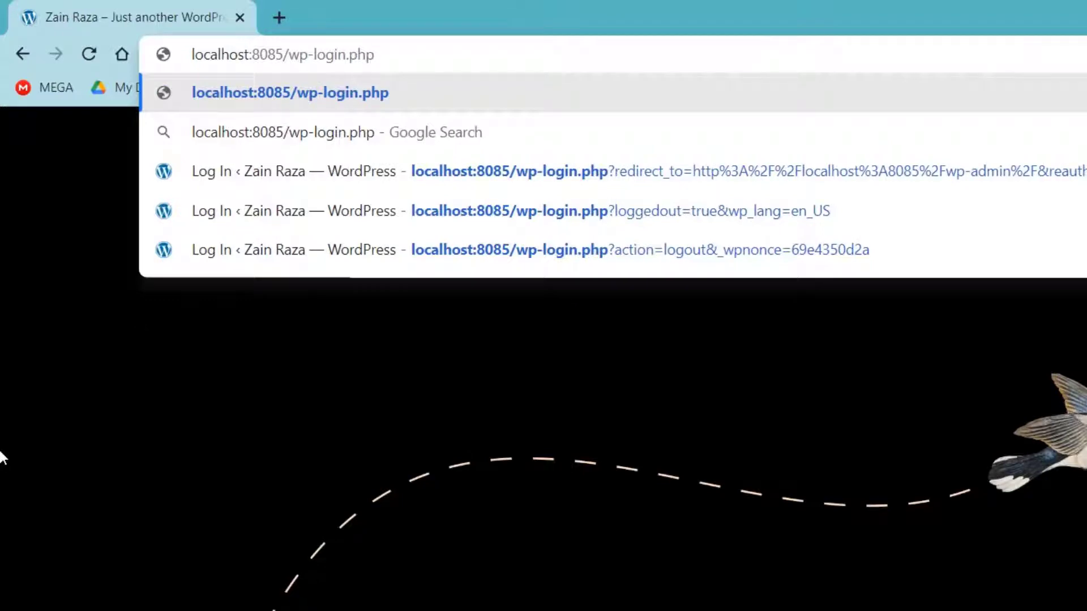
key(Return)
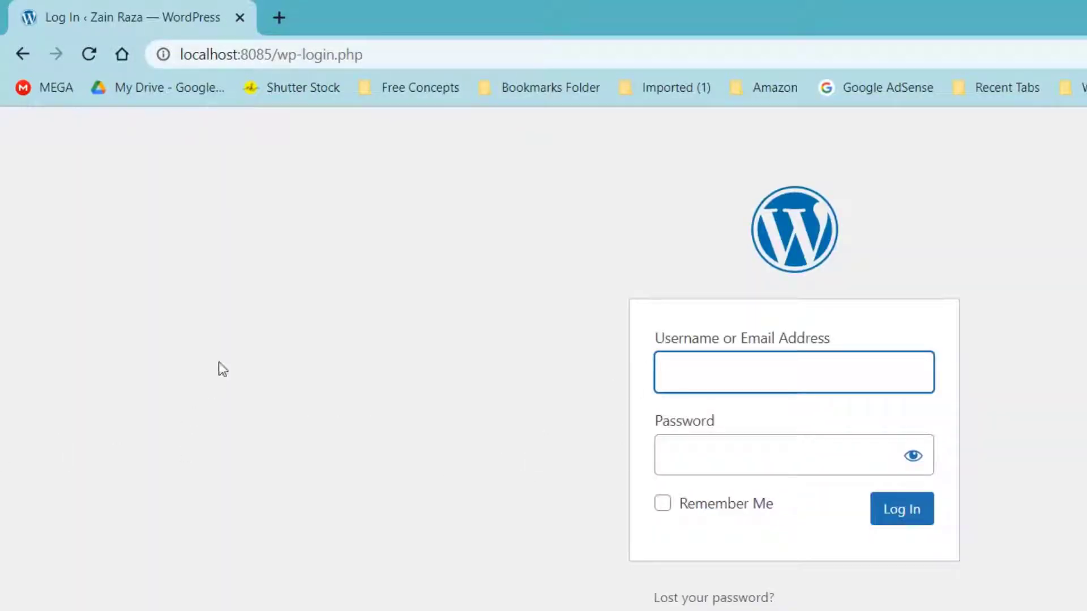
drag(362, 55, 303, 63)
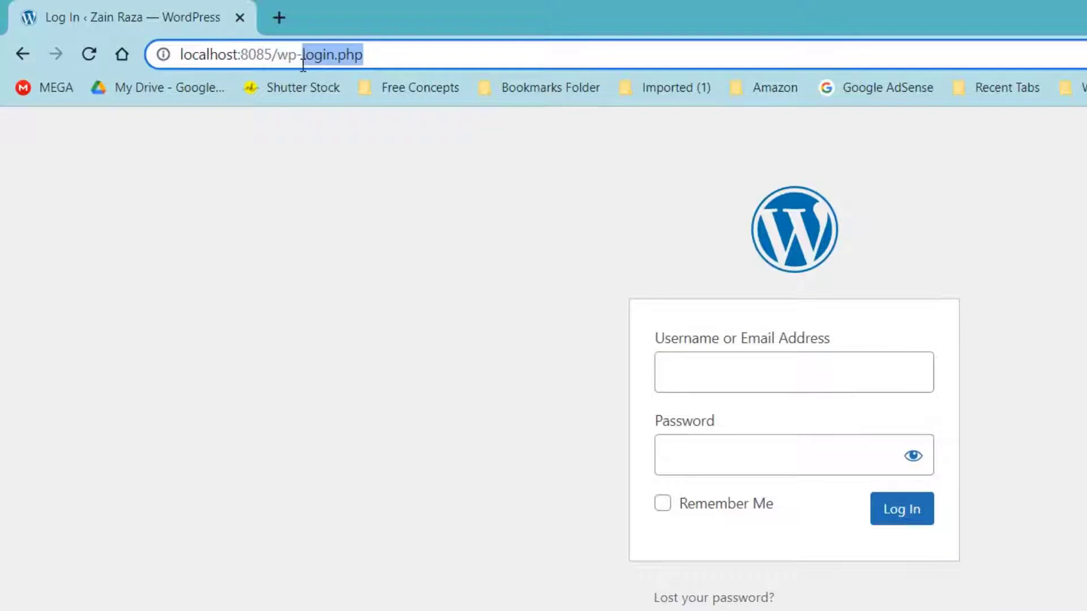
text(adm)
key(Return)
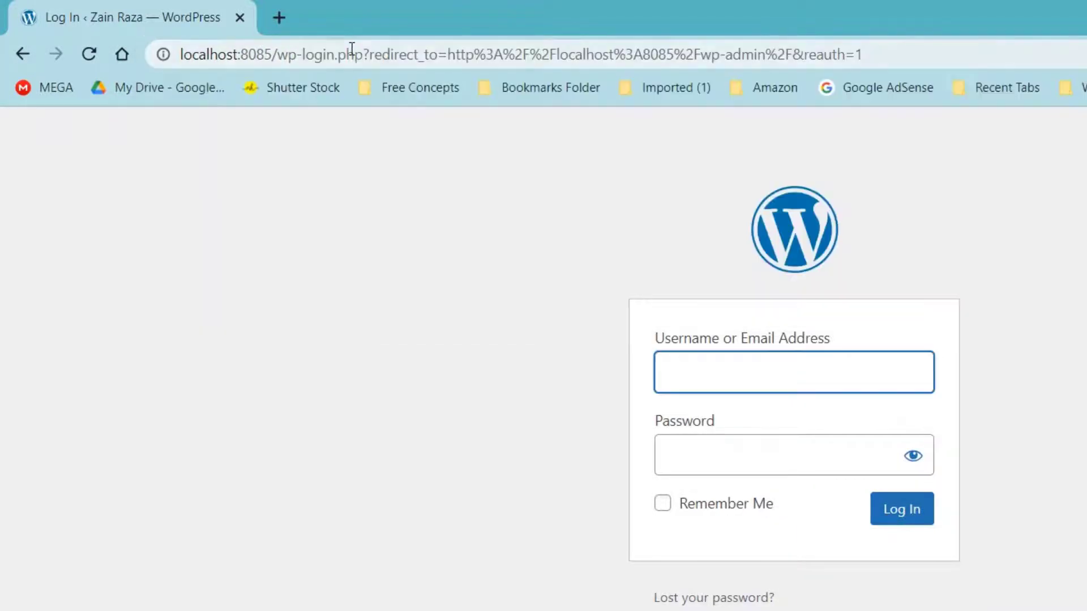
- Sign in with the admin username and password, with Remember Me ticked
text(Zain)
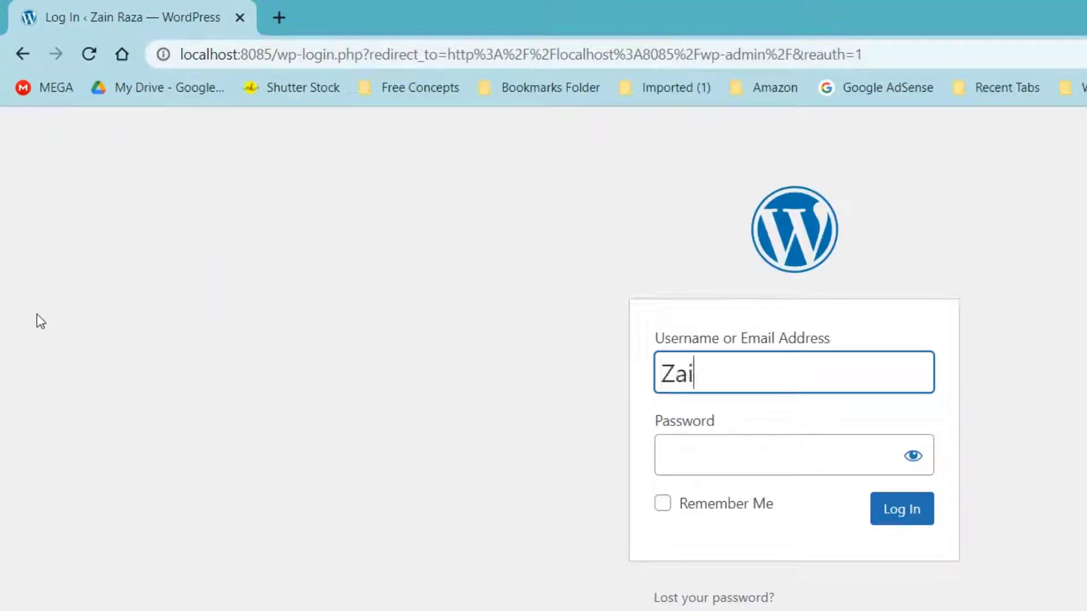
key(Tab)
text(123)
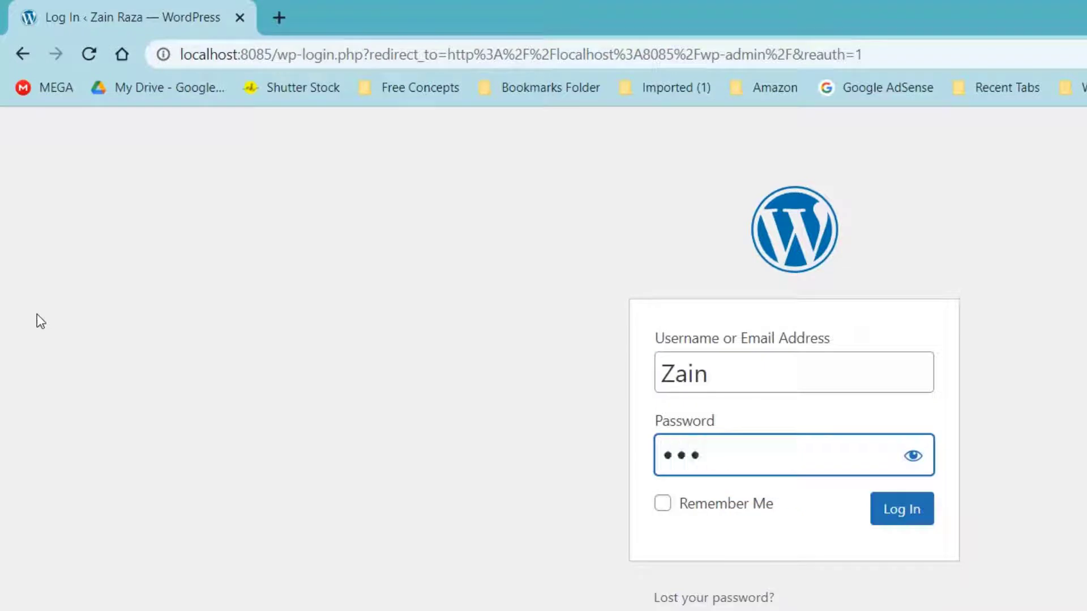
text(45)
click(664, 509)
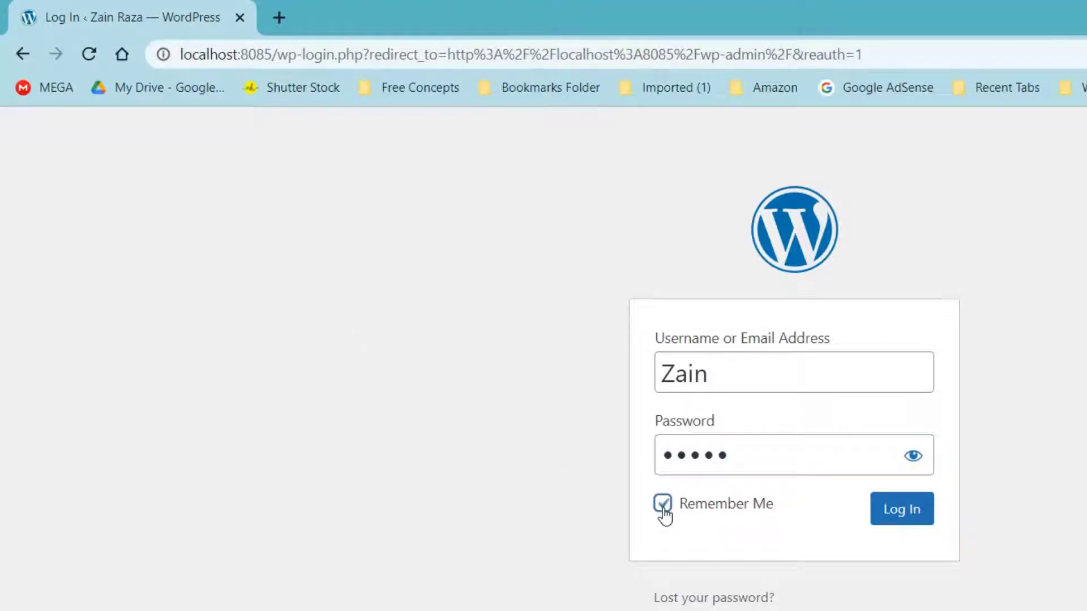
click(905, 512)
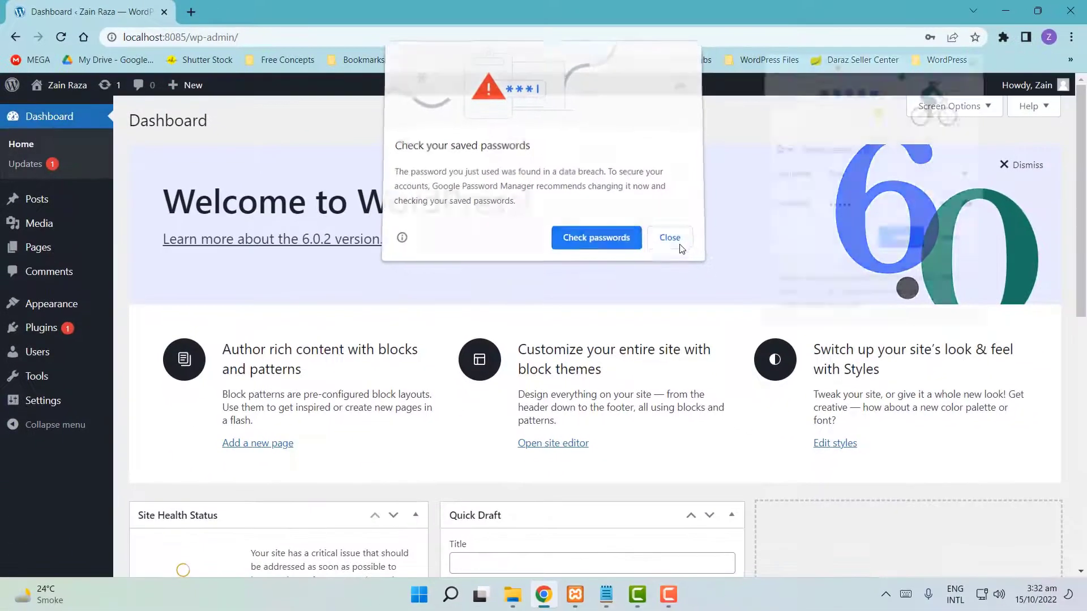
- Close the saved-passwords warning and dismiss the Welcome to WordPress panel on Dashboard Home
click(668, 241)
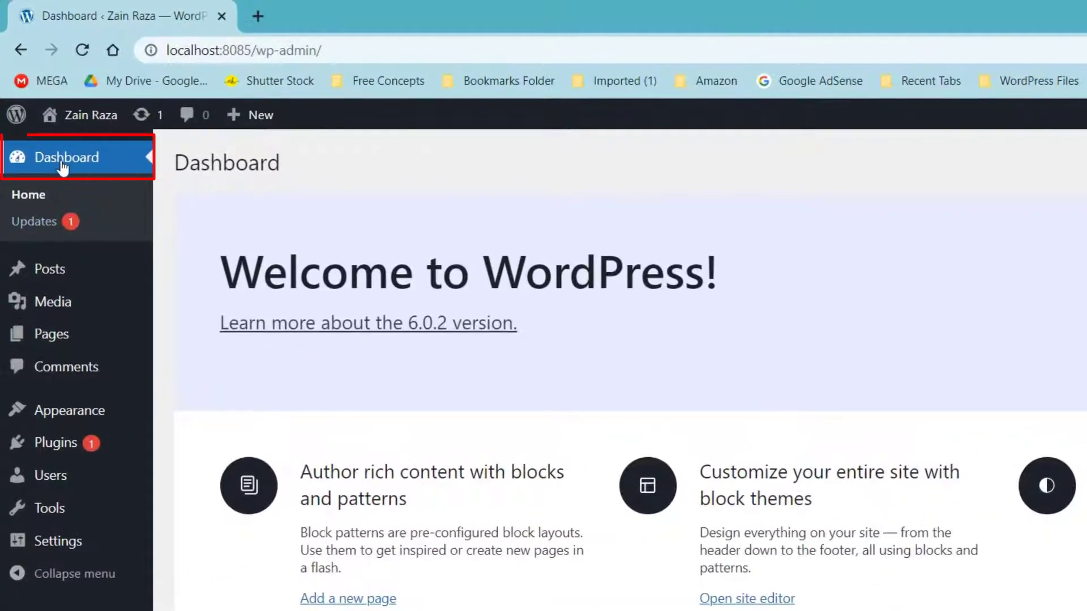
click(62, 165)
click(35, 205)
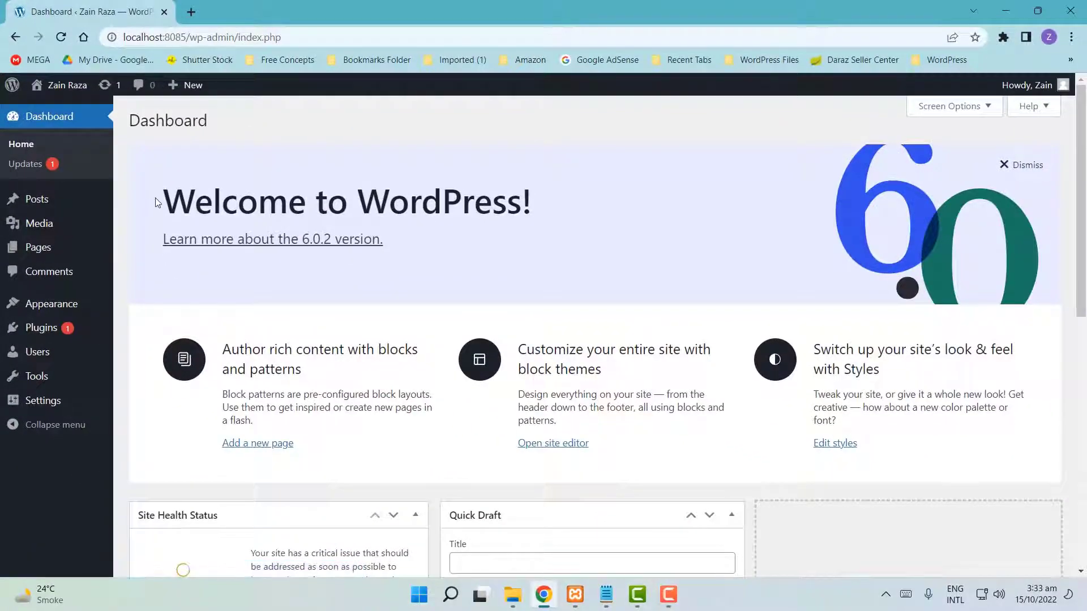
drag(157, 202, 553, 204)
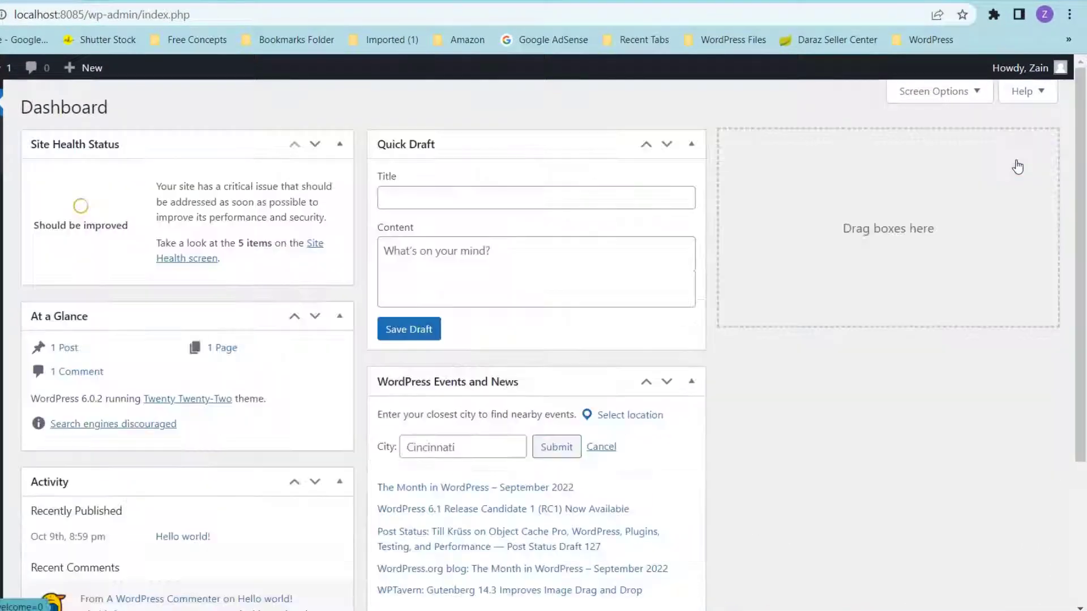
click(1017, 164)
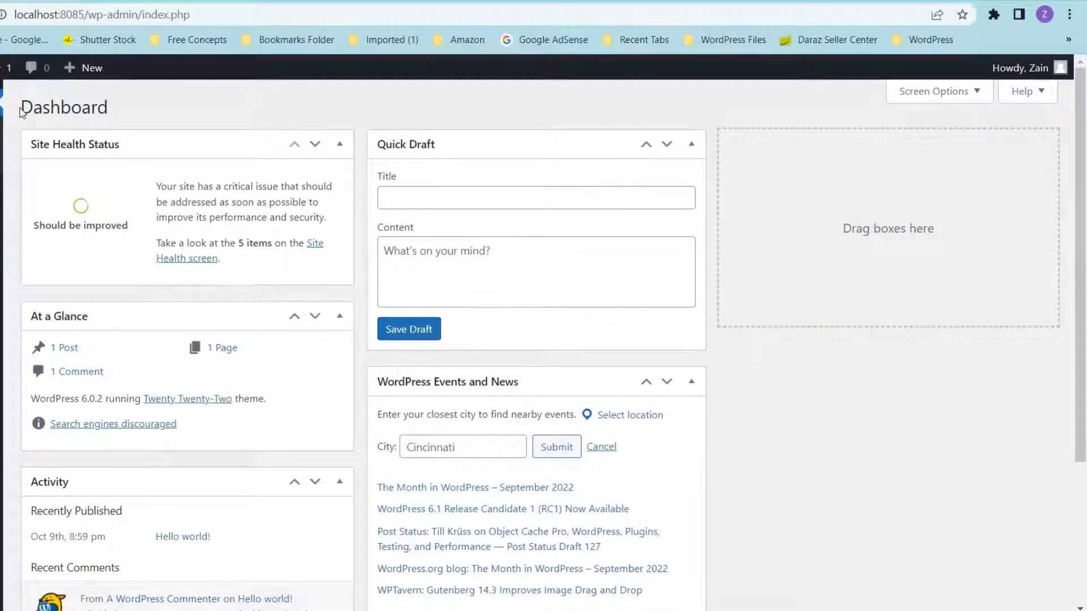
- Look over the Dashboard widgets, including Quick Draft and the recently published Hello world! entry
drag(21, 112, 115, 114)
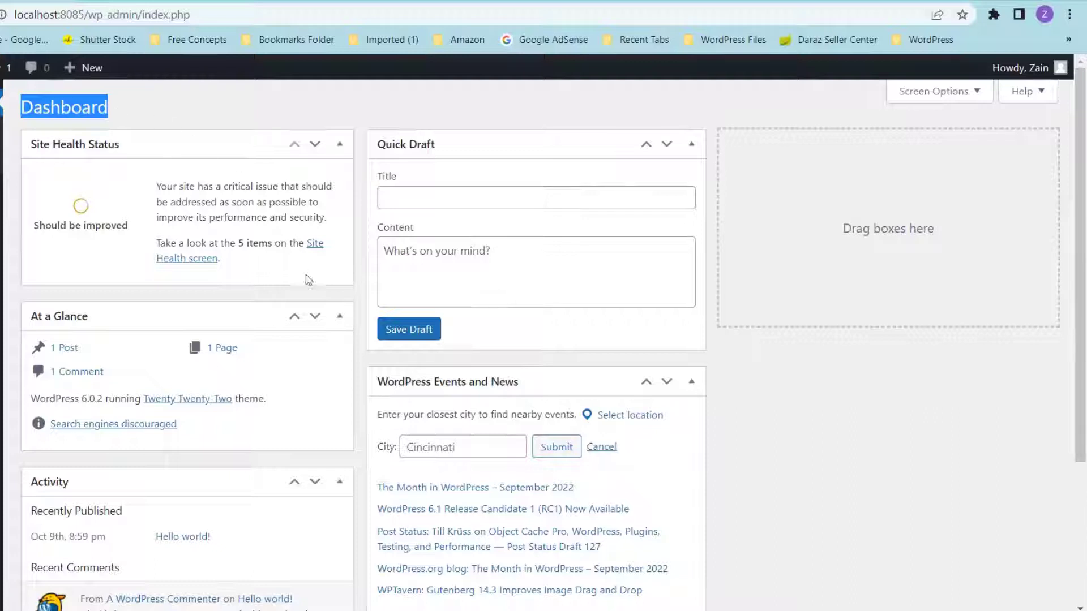
click(356, 288)
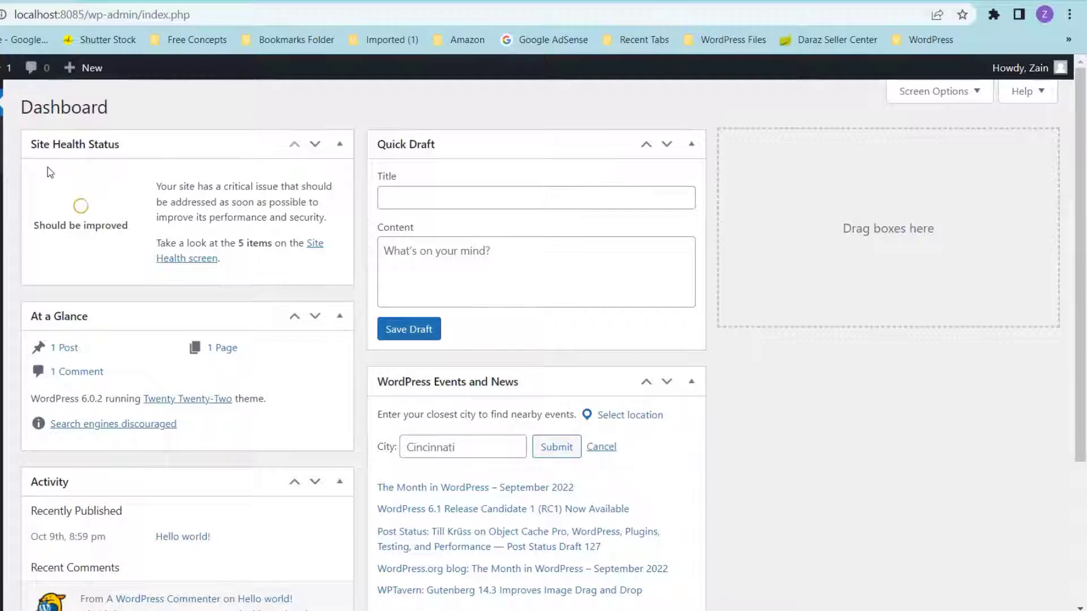
click(405, 201)
click(413, 252)
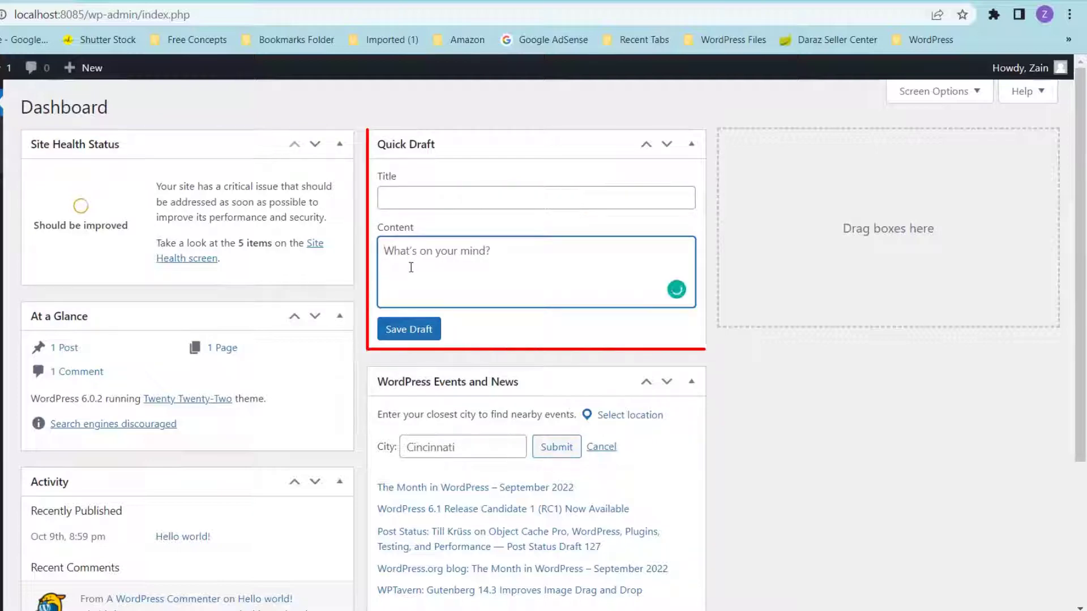
scroll(411, 267, down, 3)
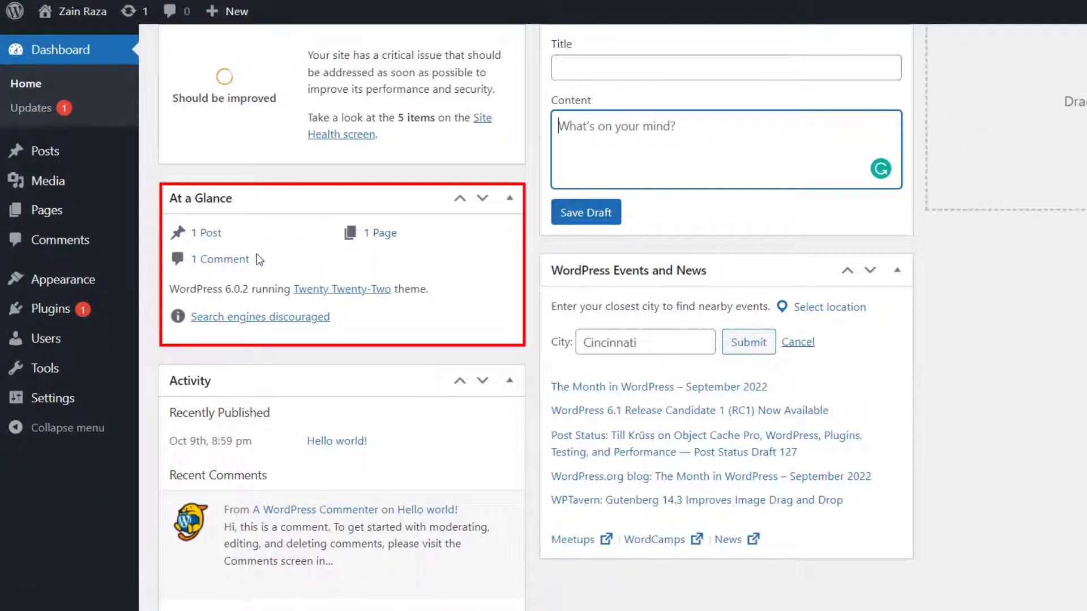
scroll(261, 262, down, 3)
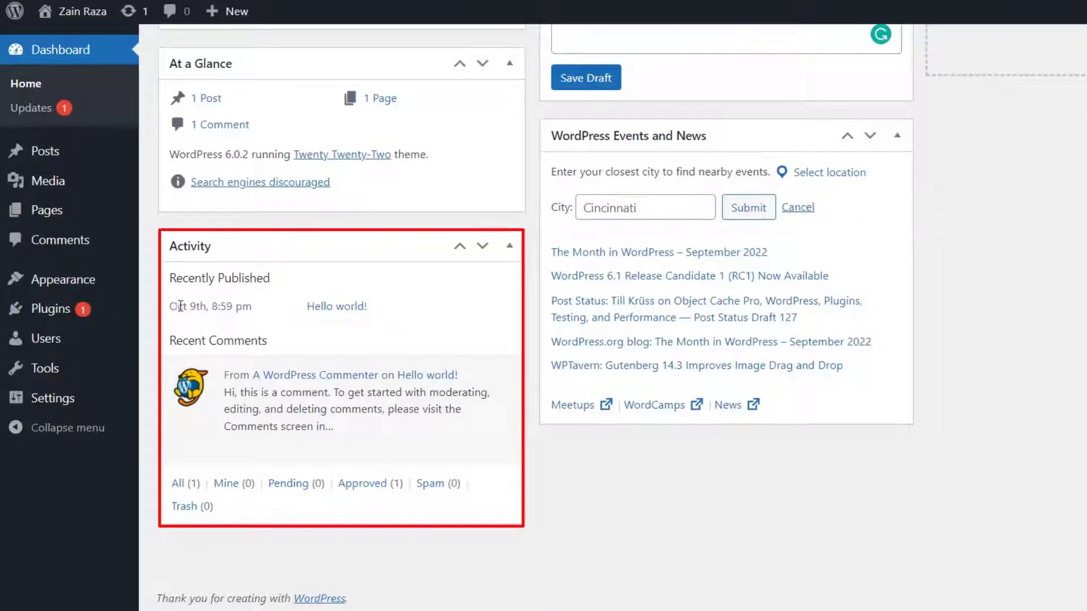
drag(171, 306, 385, 311)
click(439, 315)
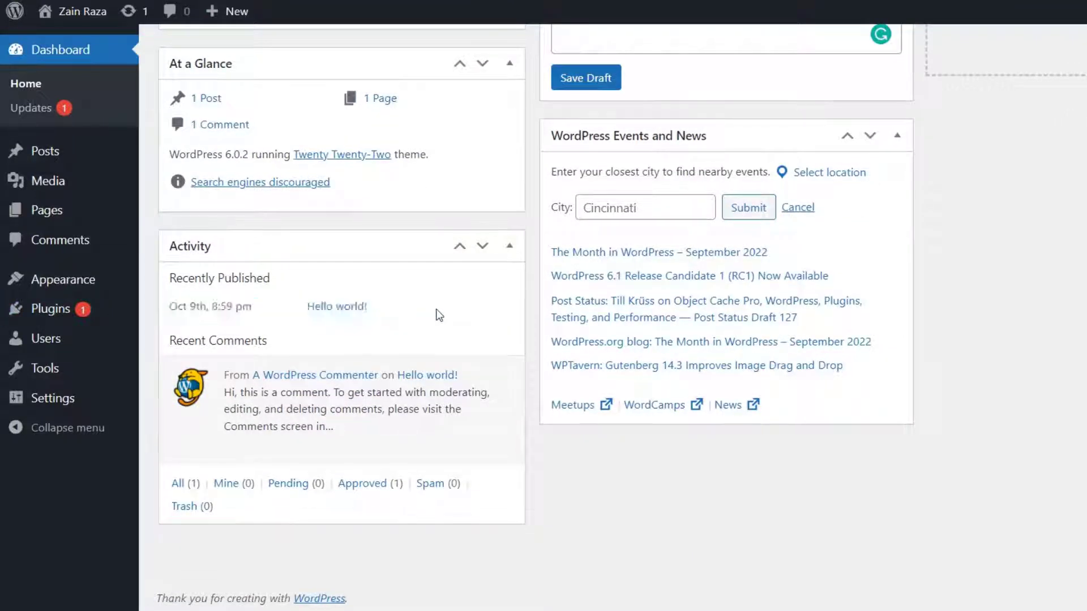
scroll(407, 328, up, 4)
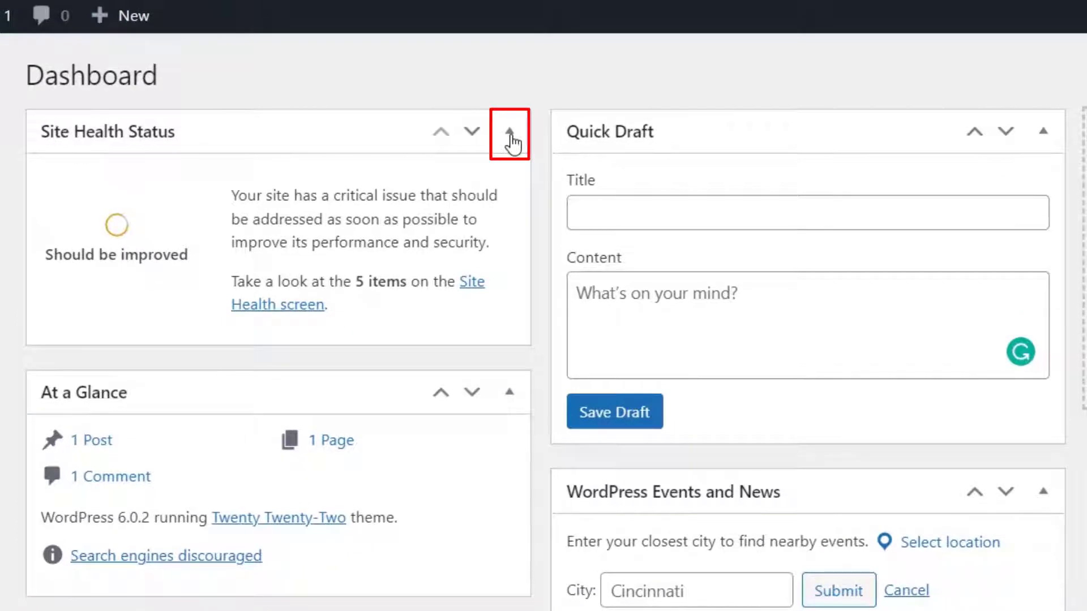
- Collapse, expand and shift the Site Health Status box up and down within the left column
click(511, 137)
click(511, 137)
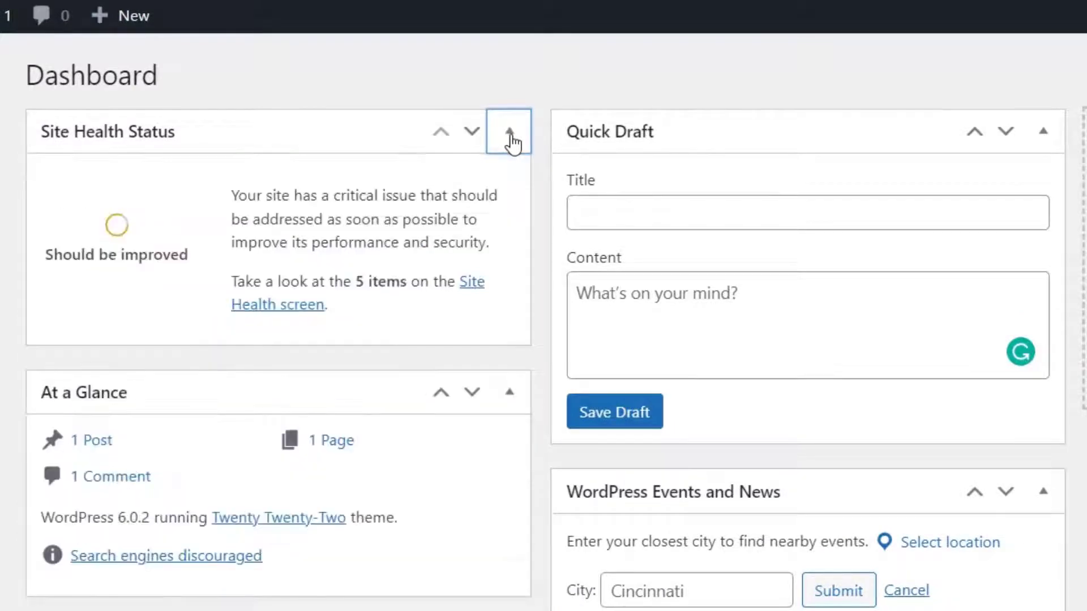
click(473, 135)
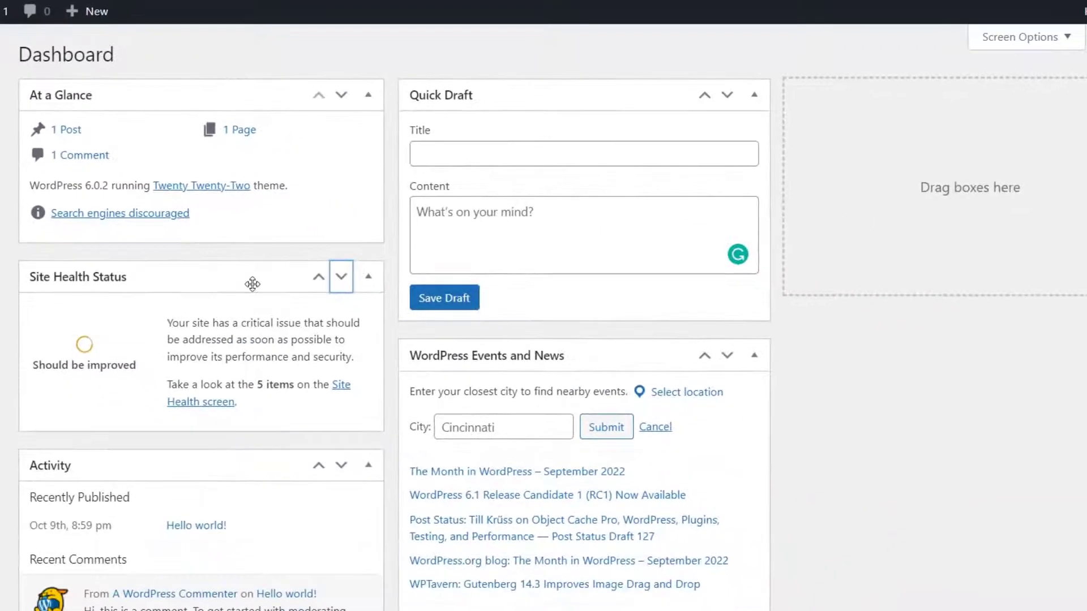
click(341, 283)
scroll(340, 291, down, 3)
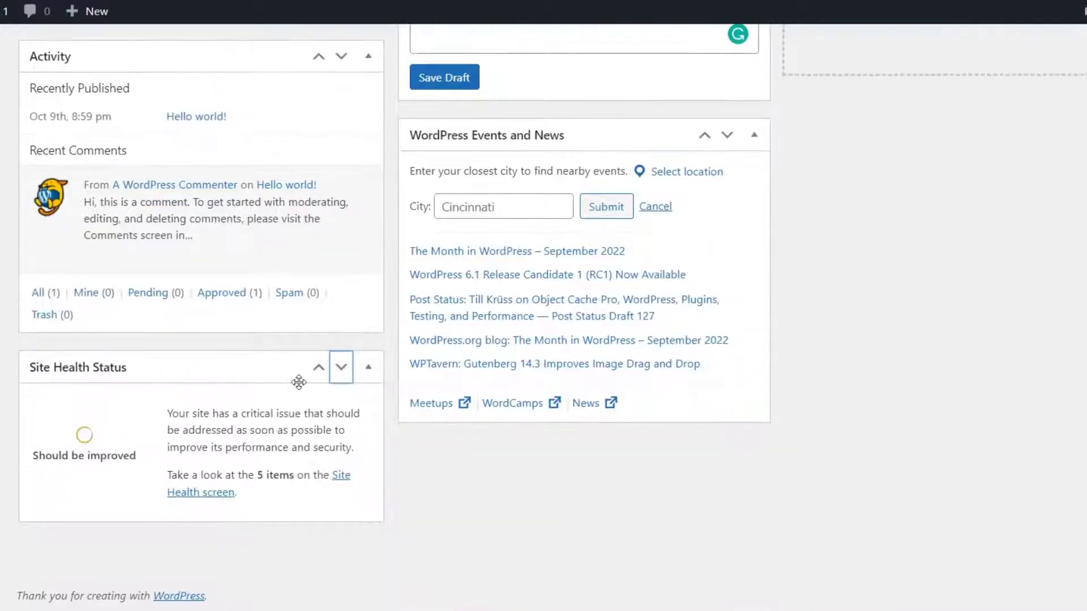
click(318, 369)
click(315, 278)
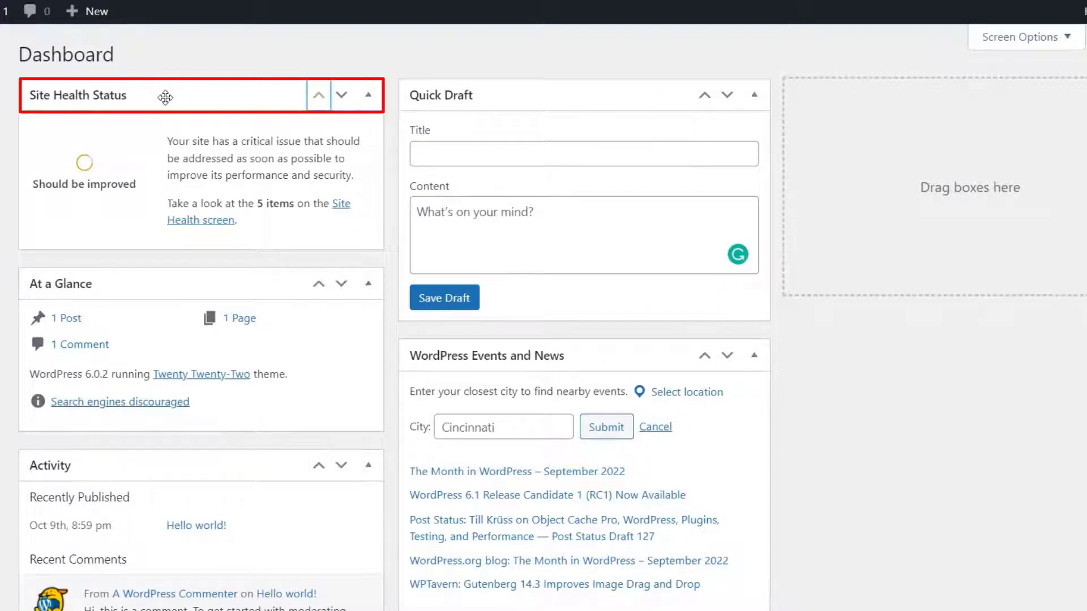
- Drag the Site Health Status box into the right-hand Dashboard column
mouse_move(165, 98)
mouse_down()
mouse_move(446, 114)
mouse_move(587, 202)
mouse_move(543, 354)
mouse_move(413, 332)
mouse_move(847, 117)
mouse_move(974, 114)
mouse_move(957, 119)
mouse_up()
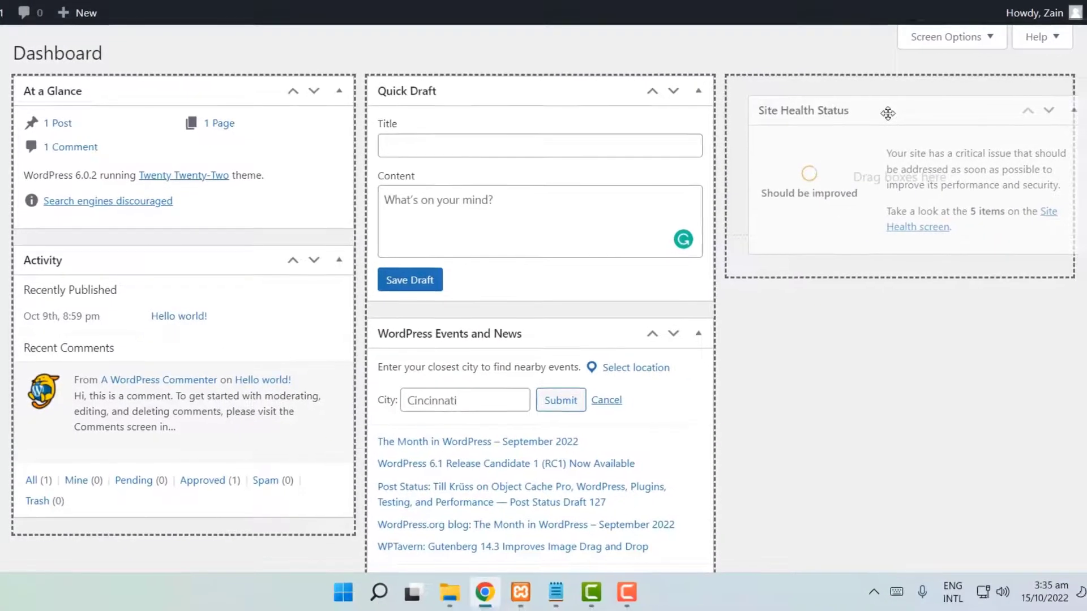
mouse_move(888, 113)
mouse_down()
mouse_move(877, 116)
mouse_move(888, 104)
mouse_up()
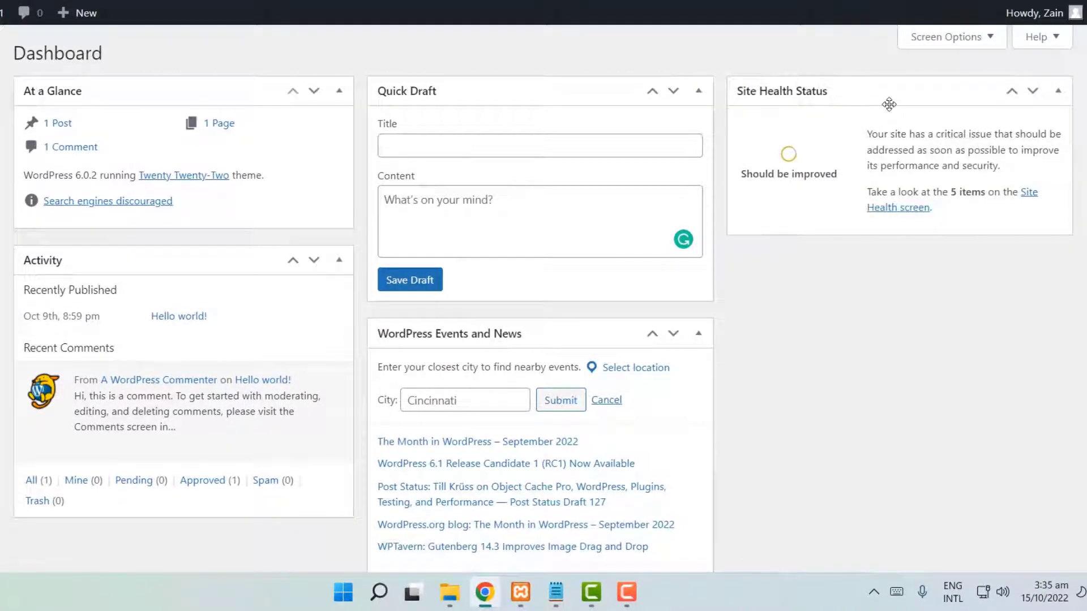
scroll(243, 262, down, 2)
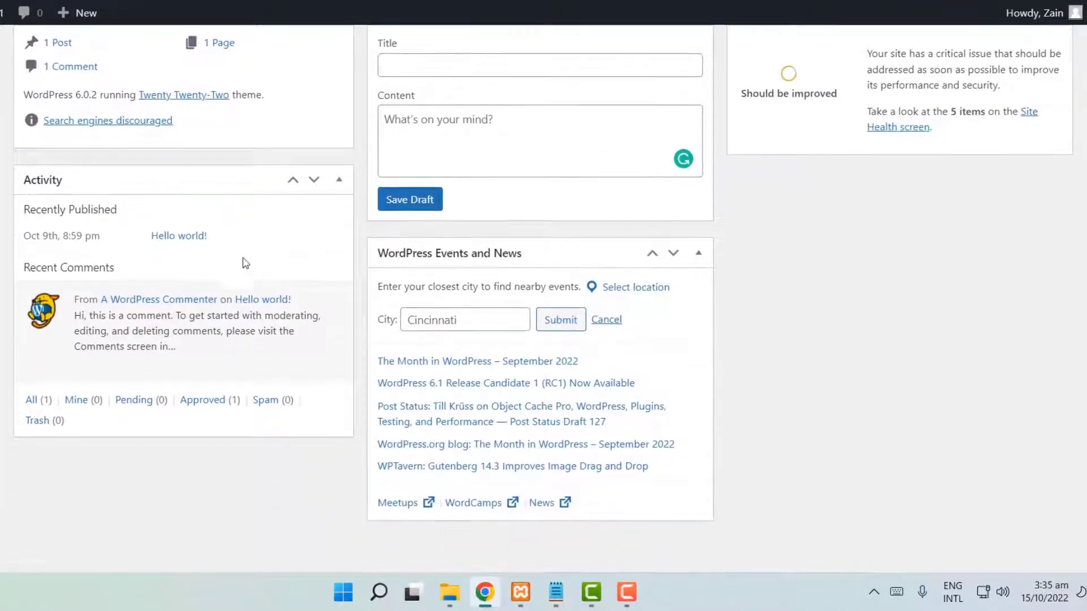
scroll(533, 276, up, 2)
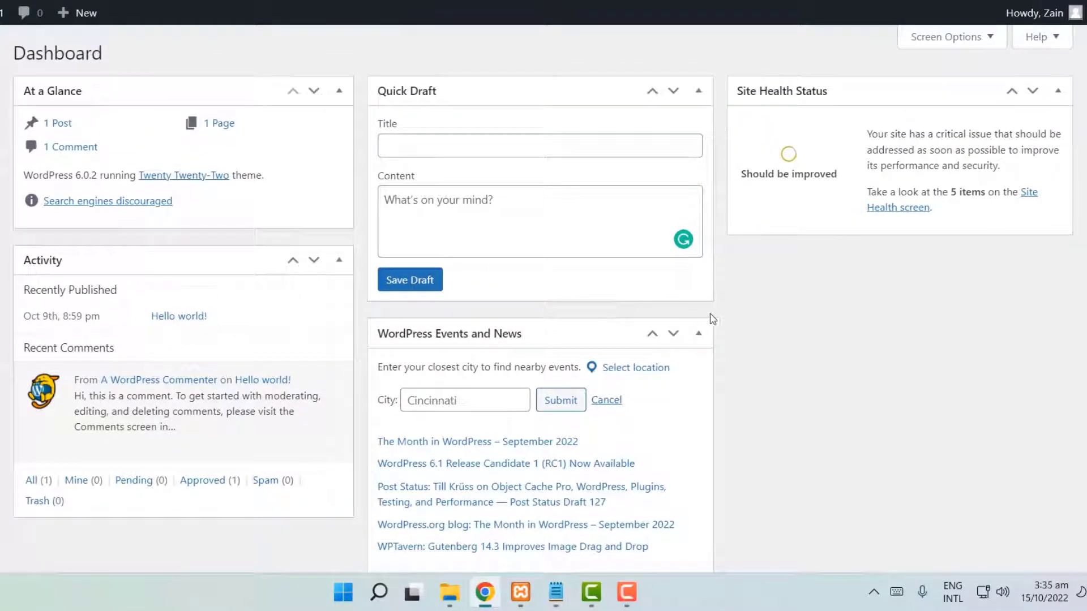
- Uncheck Events and News, Site Health Status, At a Glance, Activity and Quick Draft in Screen Options
click(968, 44)
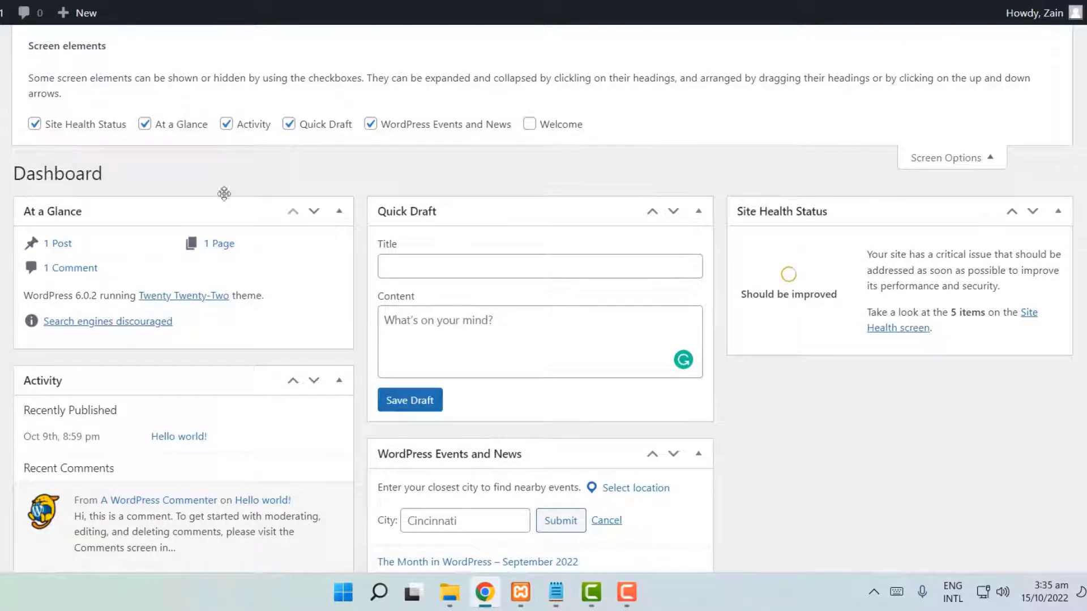
scroll(462, 398, down, 1)
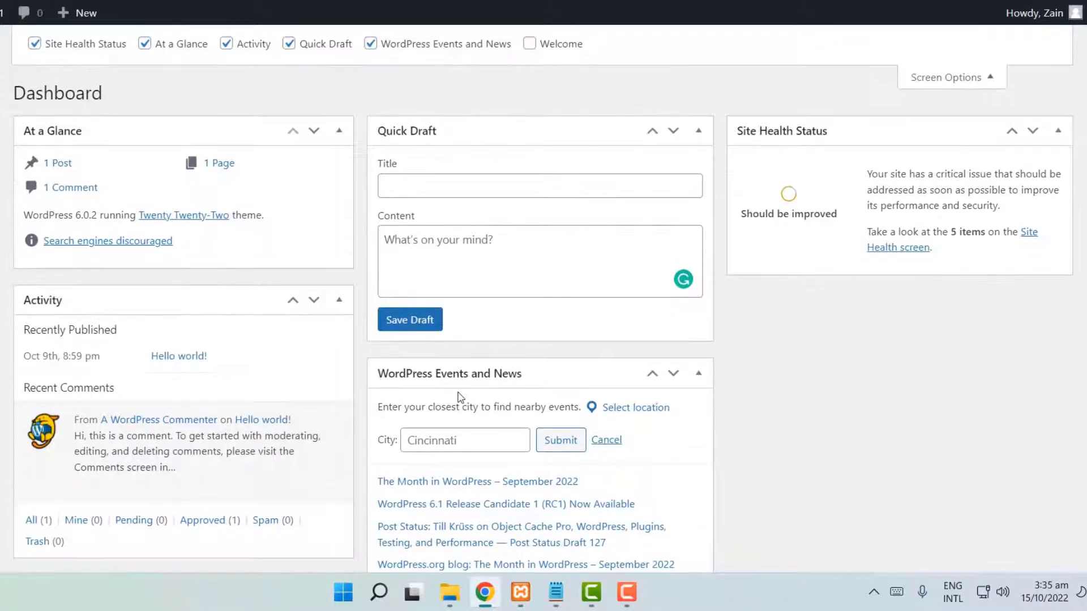
scroll(460, 396, up, 1)
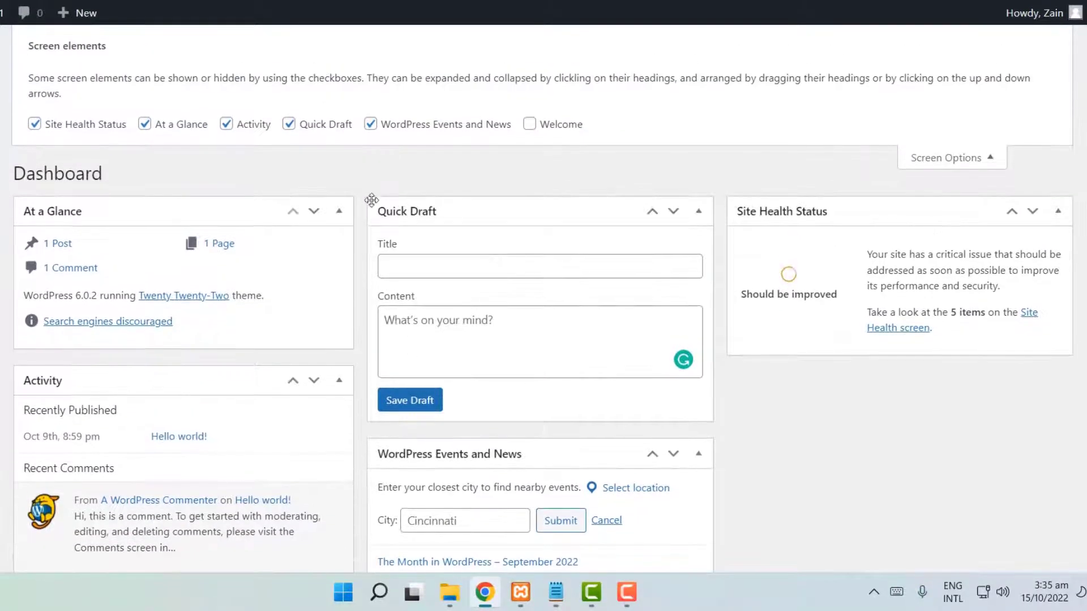
click(371, 125)
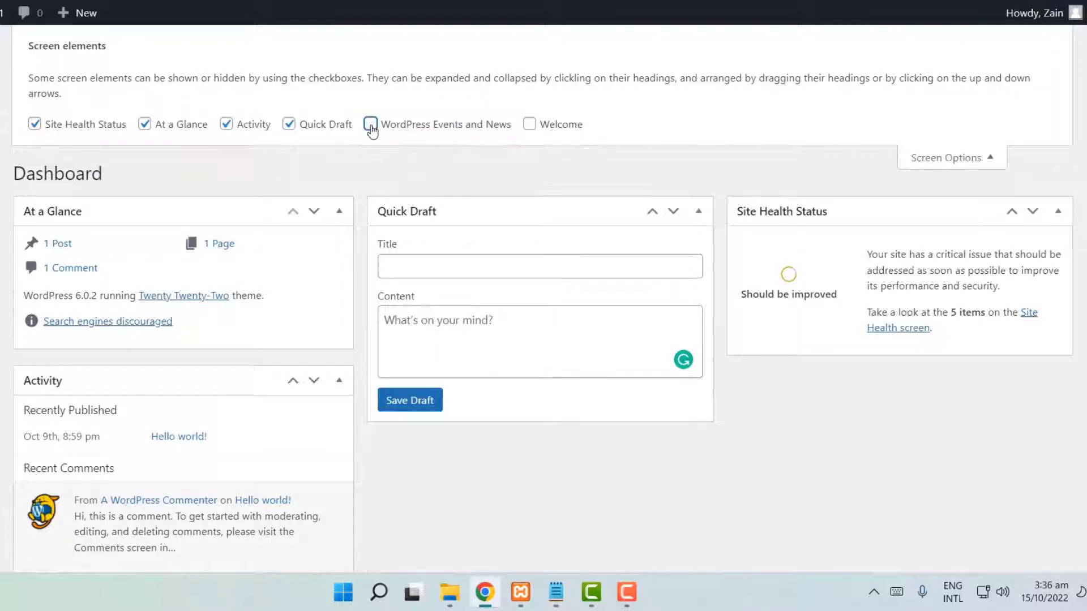
scroll(514, 393, down, 1)
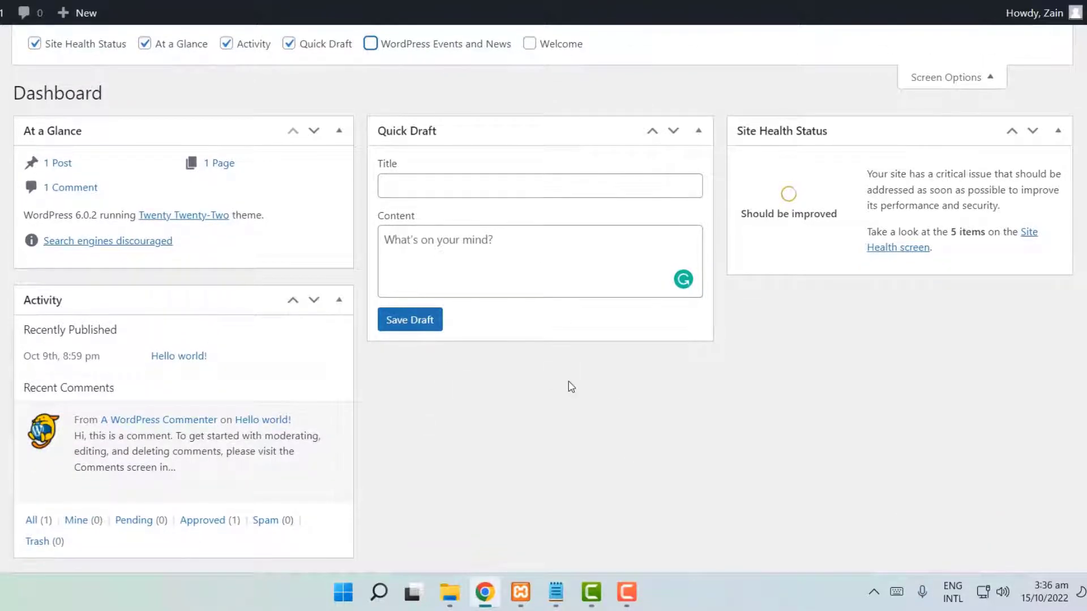
scroll(570, 393, up, 1)
click(35, 108)
click(146, 110)
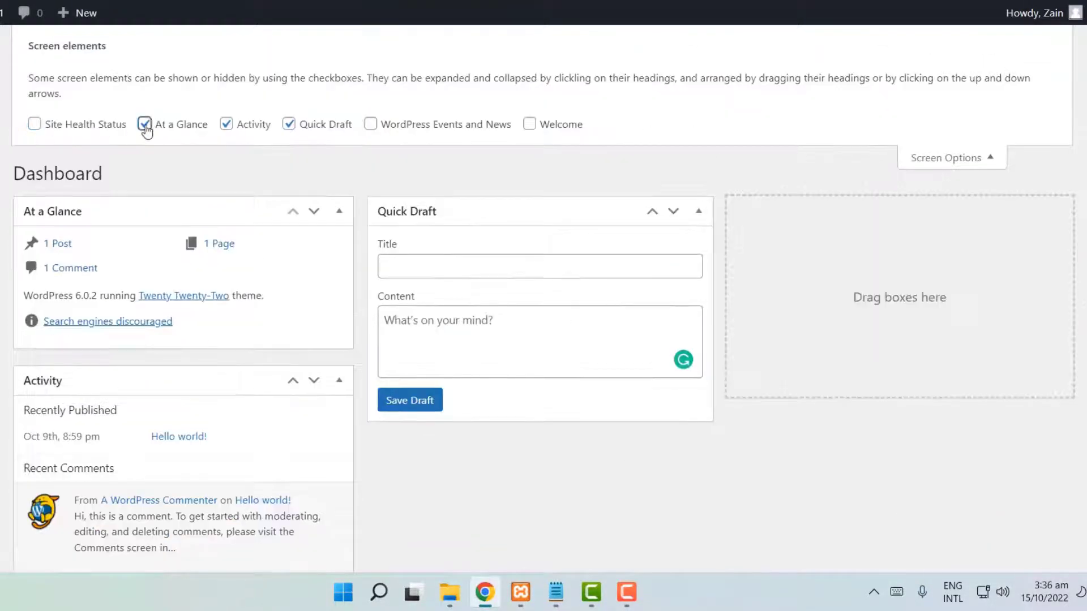
click(229, 111)
click(289, 110)
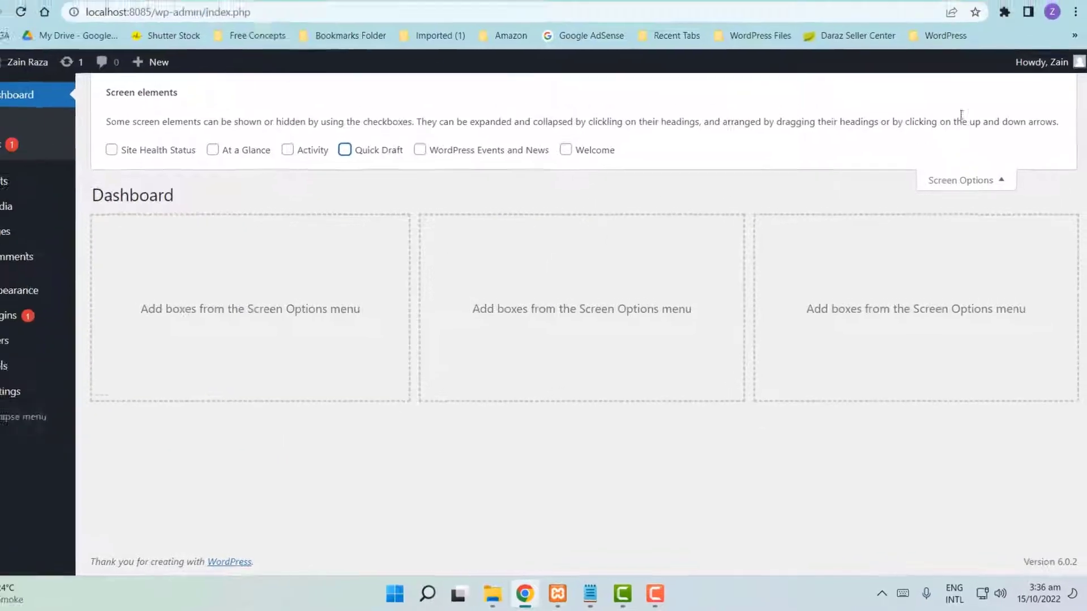
click(990, 181)
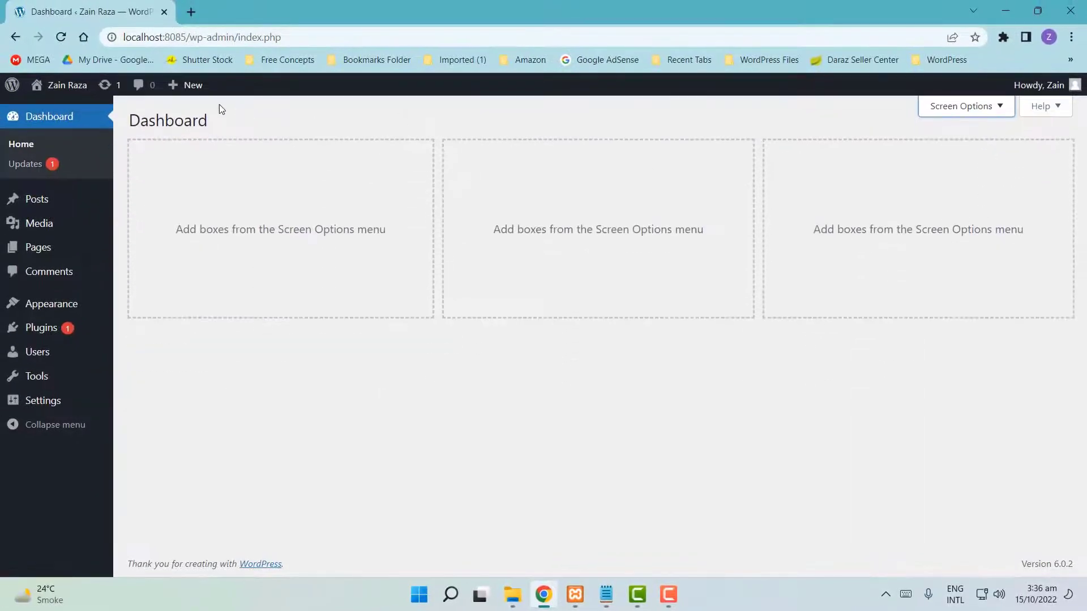
- Toggle Quick Draft and Activity back on and off again in Screen Options, leaving both hidden
drag(125, 130, 431, 122)
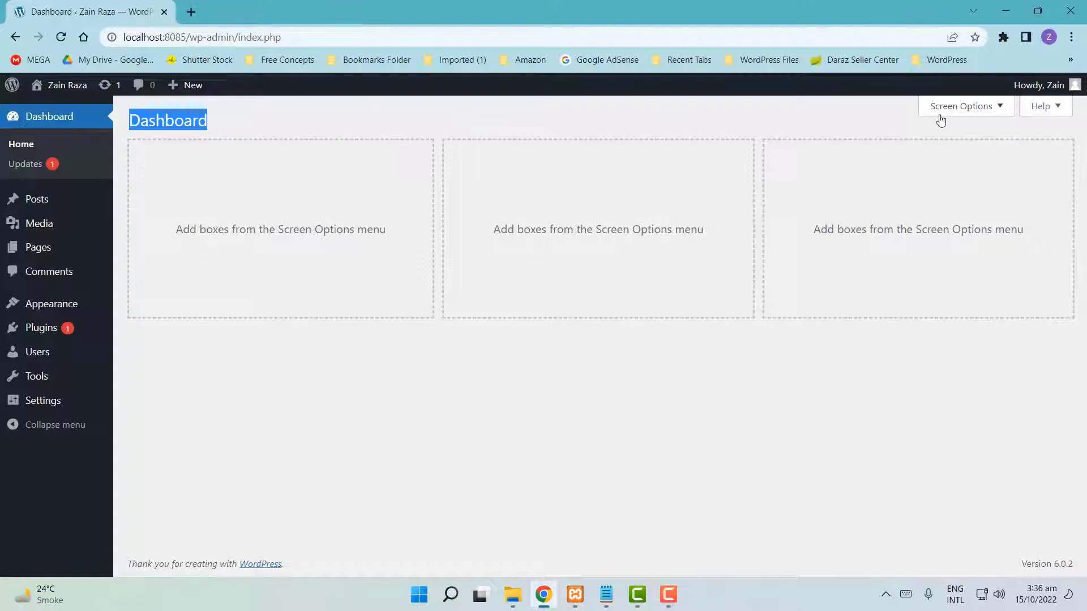
click(987, 113)
click(373, 170)
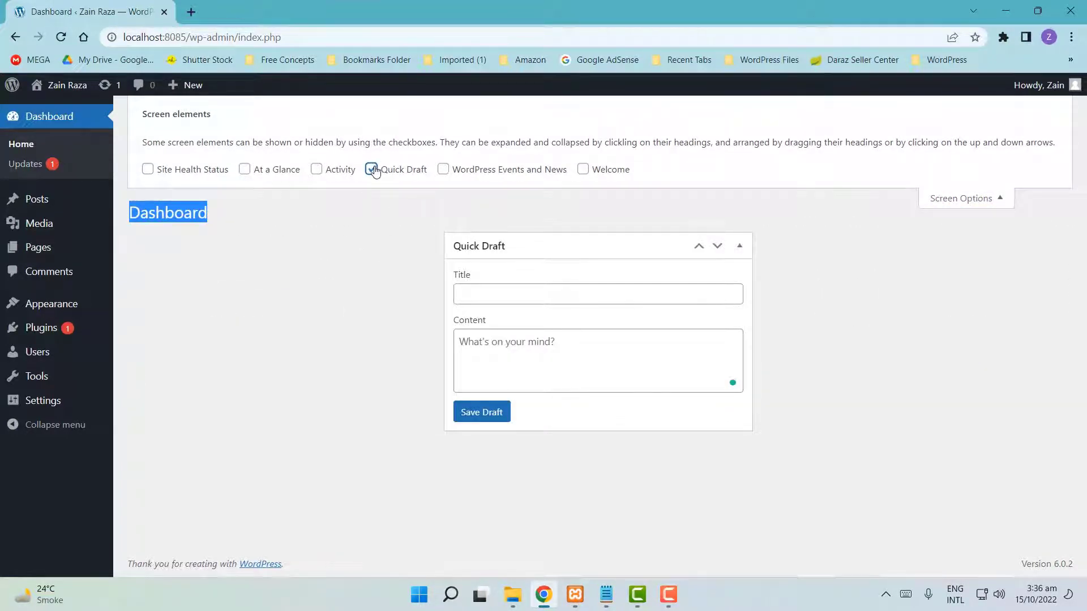
click(372, 170)
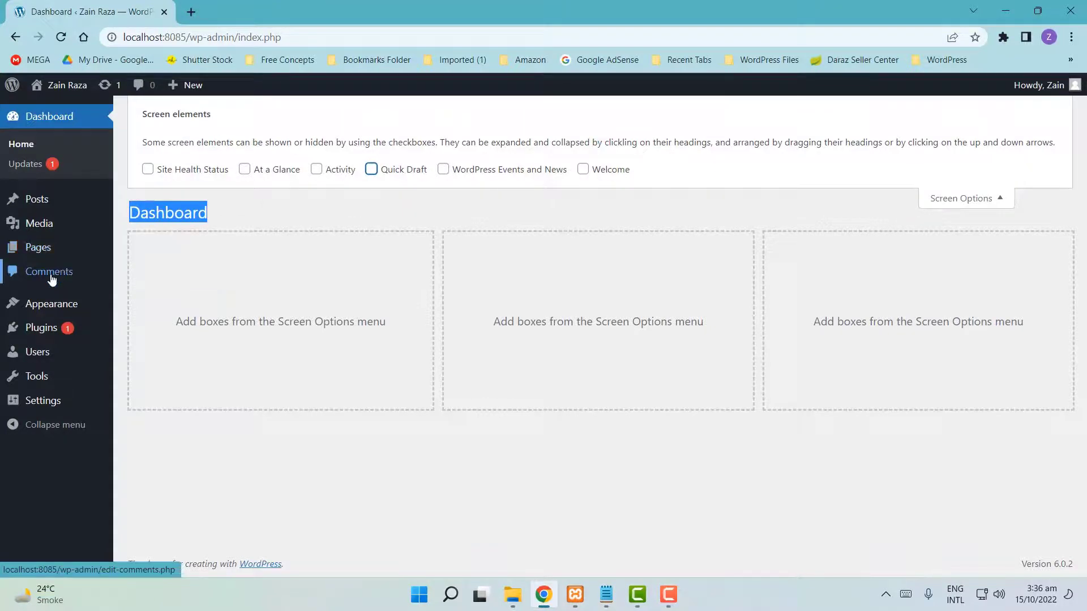
mouse_move(56, 256)
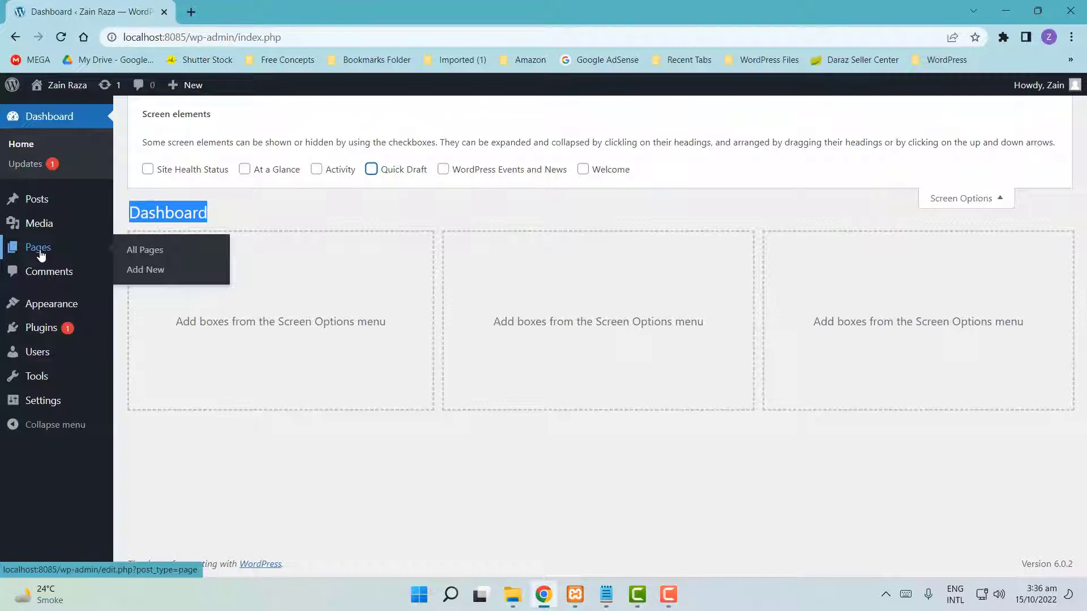
click(609, 208)
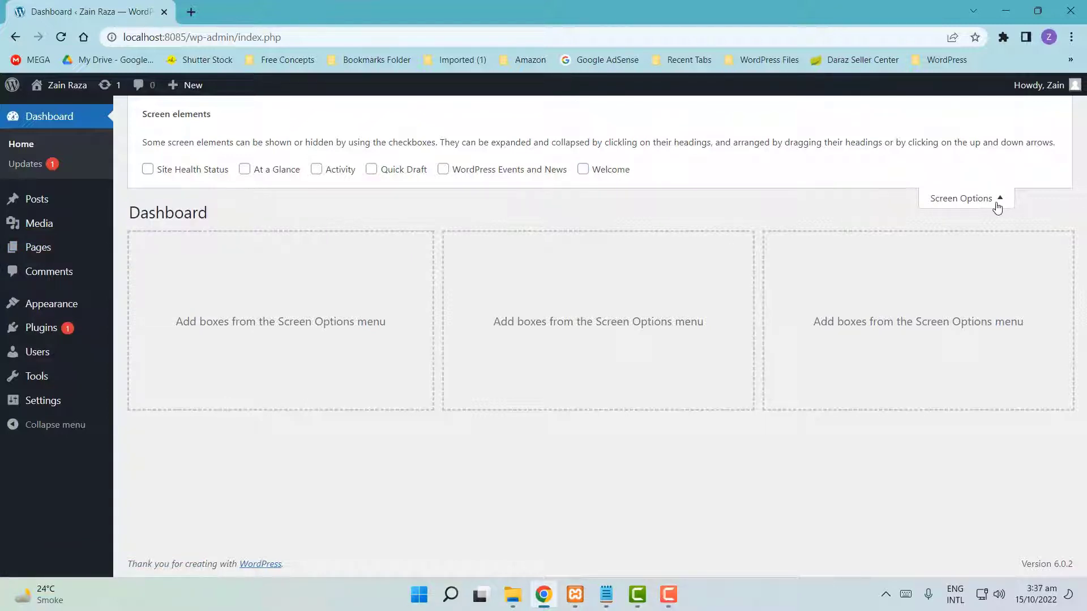
click(317, 171)
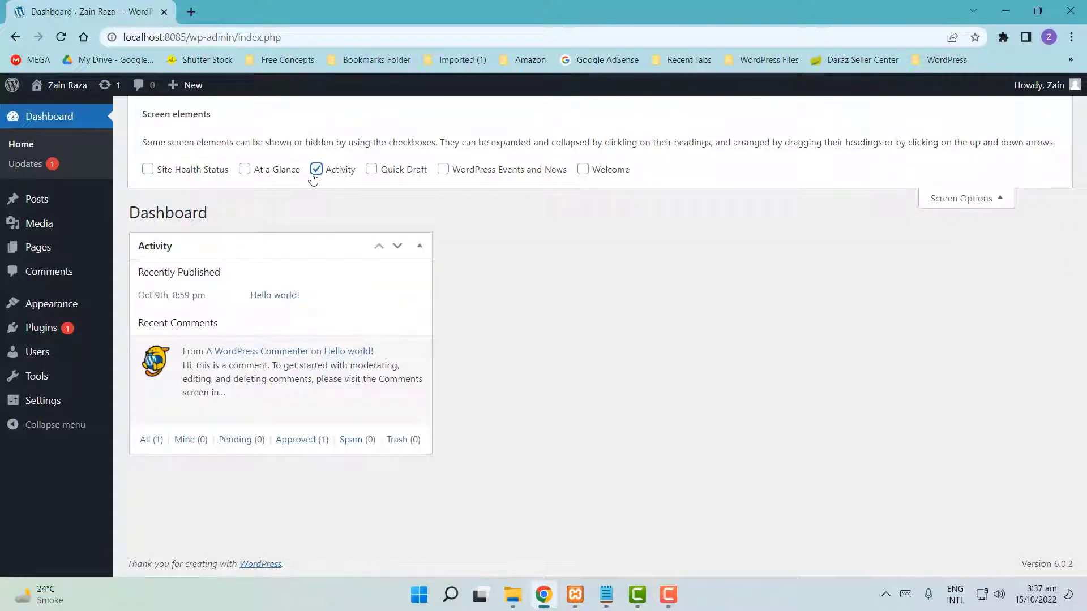
click(316, 171)
click(961, 199)
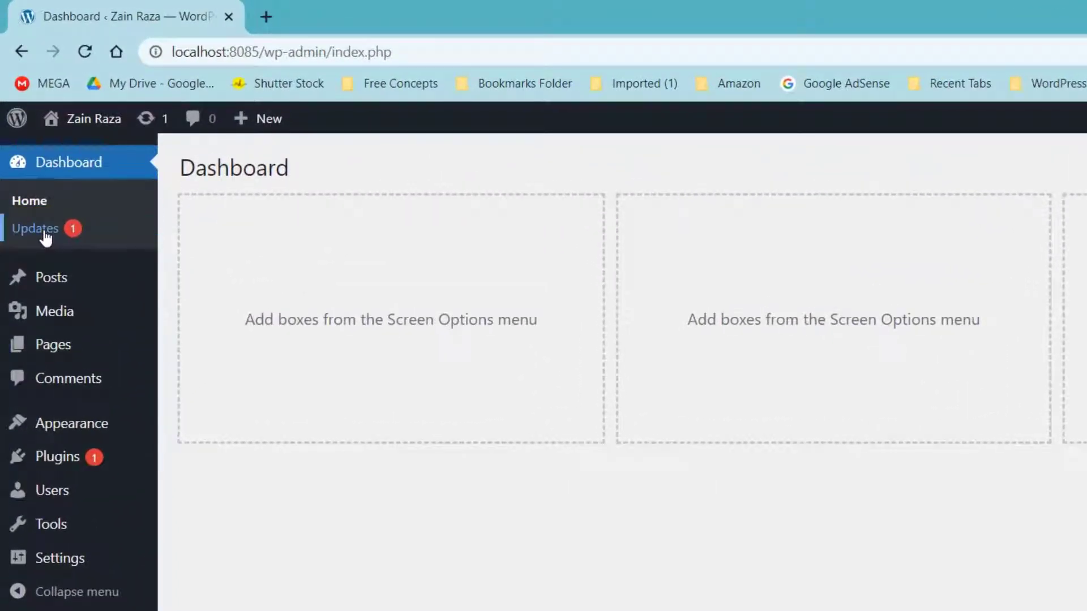
- Go to Dashboard > Updates and check that WordPress 6.0.2 is the current version
click(43, 228)
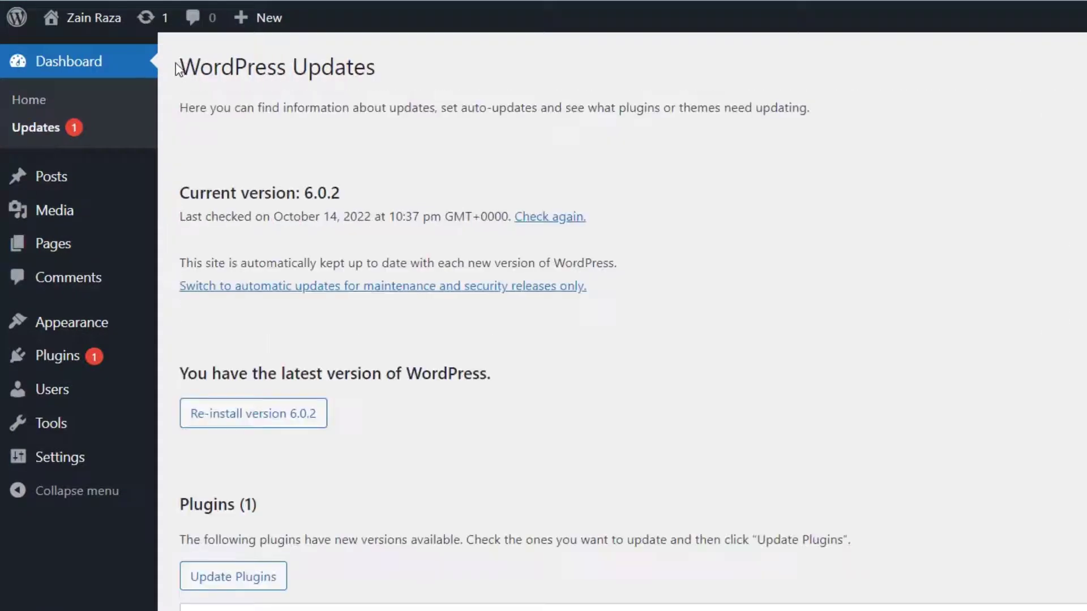
drag(179, 167, 381, 167)
drag(381, 68, 422, 71)
click(436, 169)
mouse_move(172, 201)
mouse_down()
mouse_move(356, 201)
mouse_move(307, 204)
mouse_up()
click(396, 194)
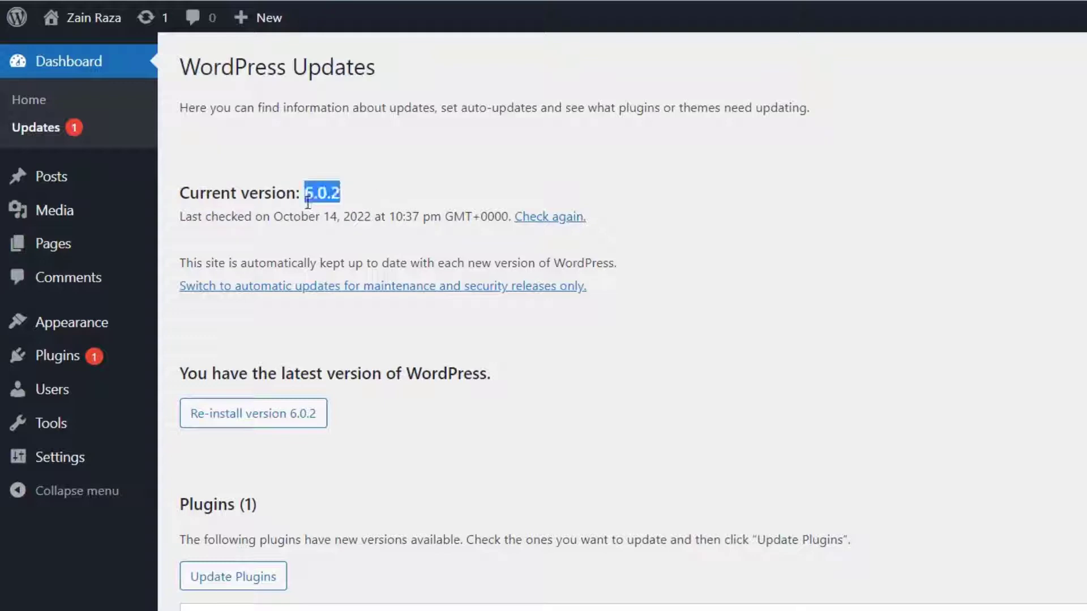
click(280, 224)
- Review the Plugins section's pending Akismet Anti-Spam 5.0.1 update and the Themes section
scroll(312, 319, down, 5)
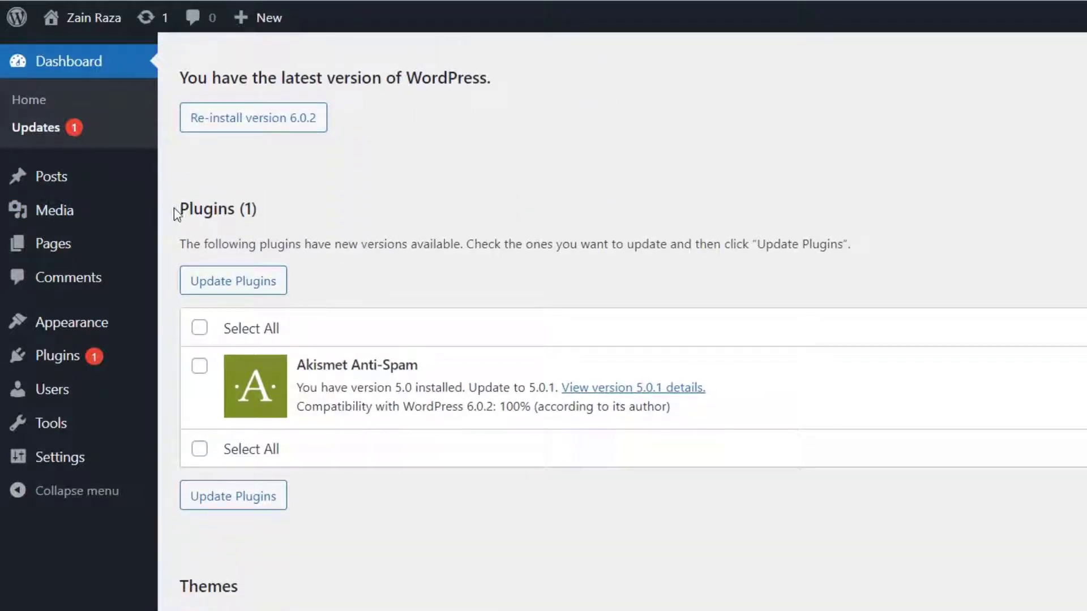
drag(174, 208, 276, 211)
drag(177, 586, 304, 589)
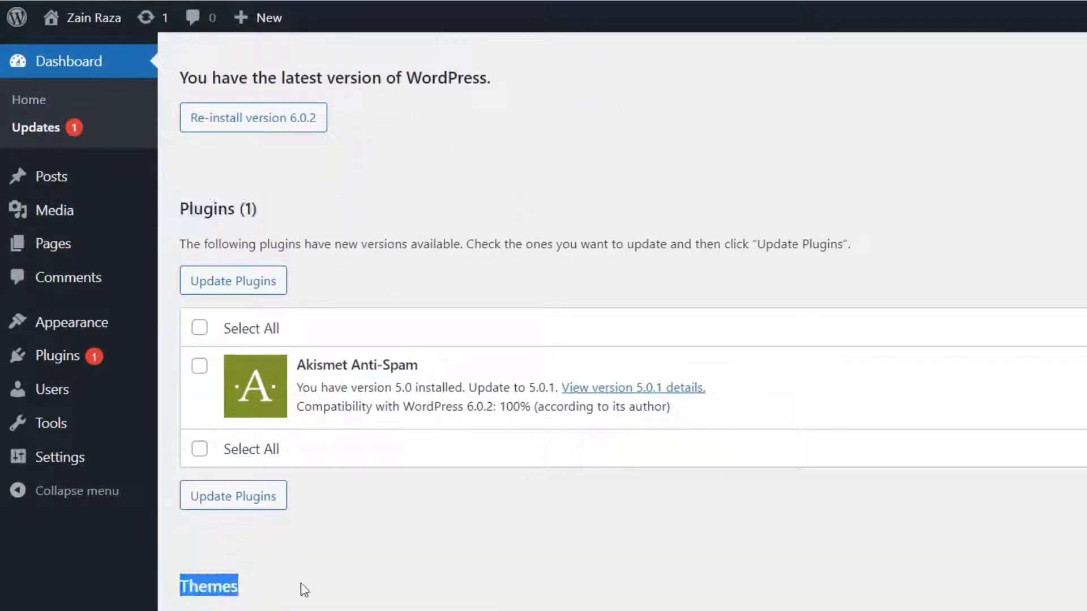
click(331, 582)
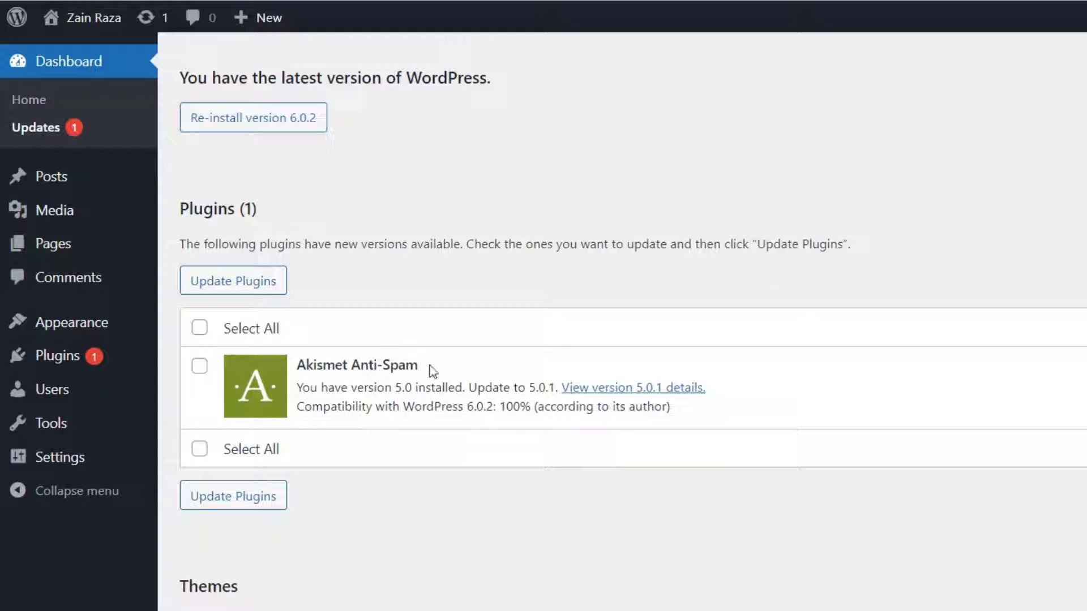
drag(432, 371, 298, 374)
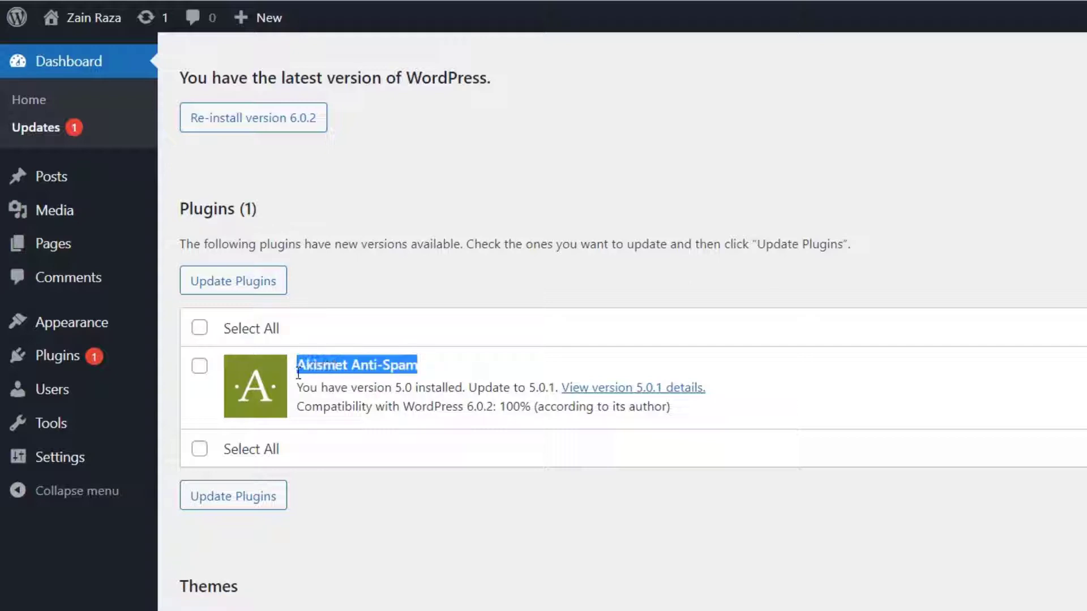
click(259, 402)
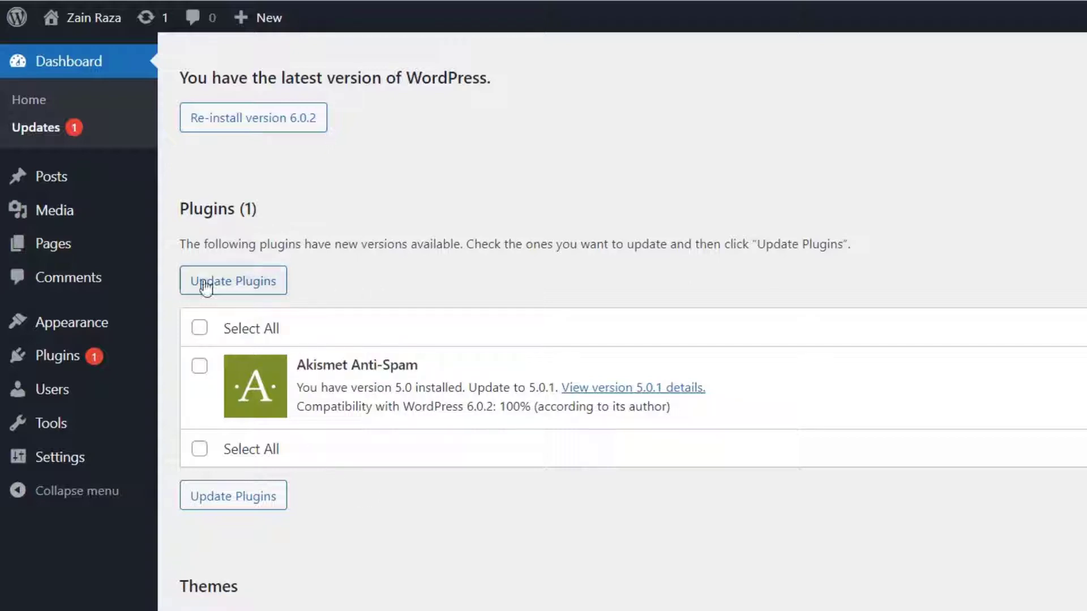
scroll(194, 313, down, 1)
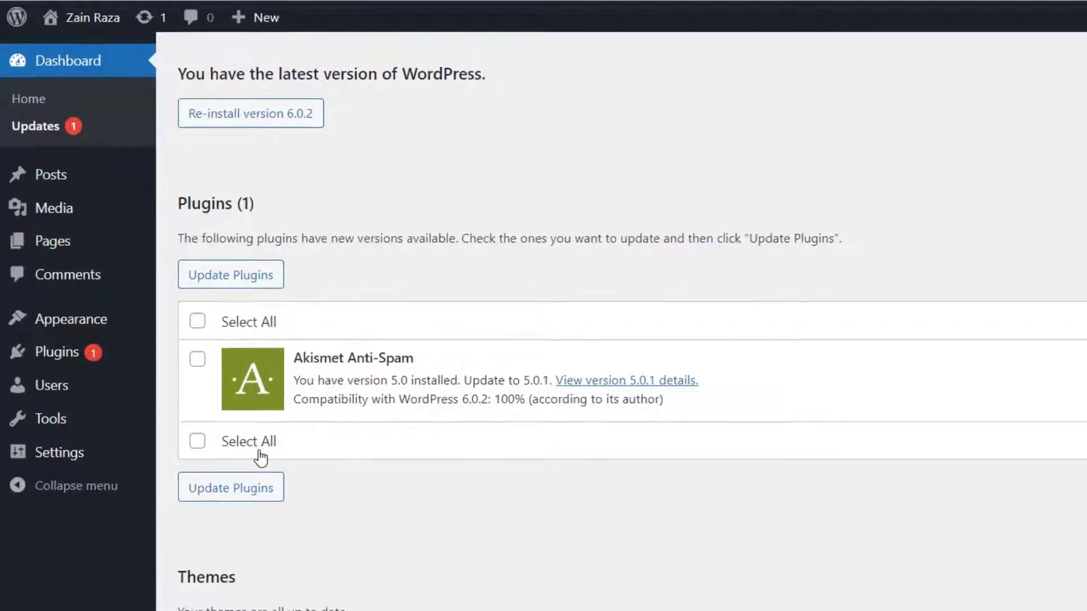
drag(163, 507, 588, 455)
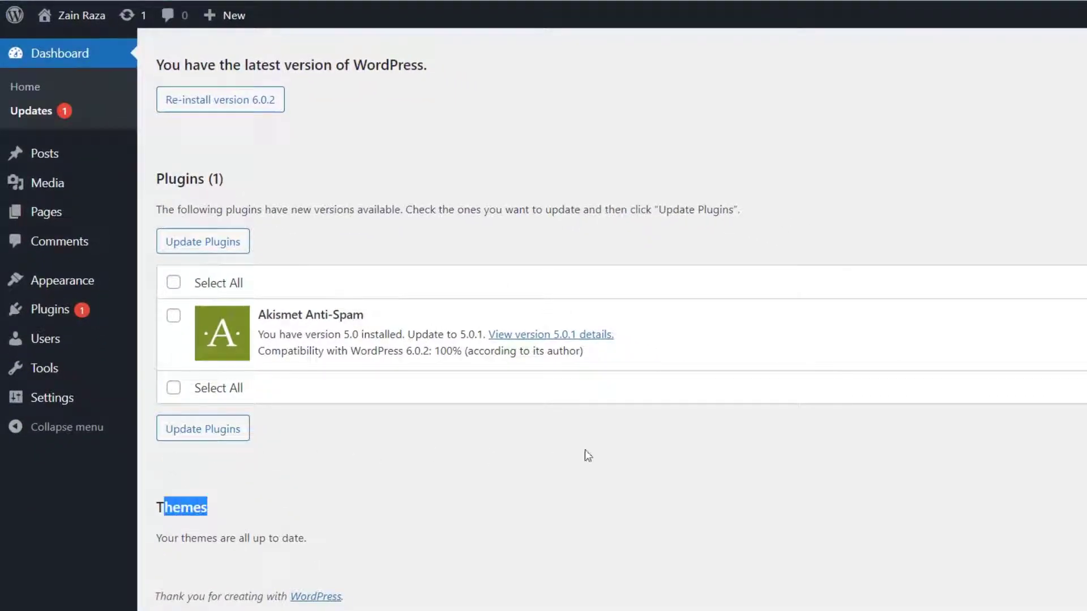
click(471, 494)
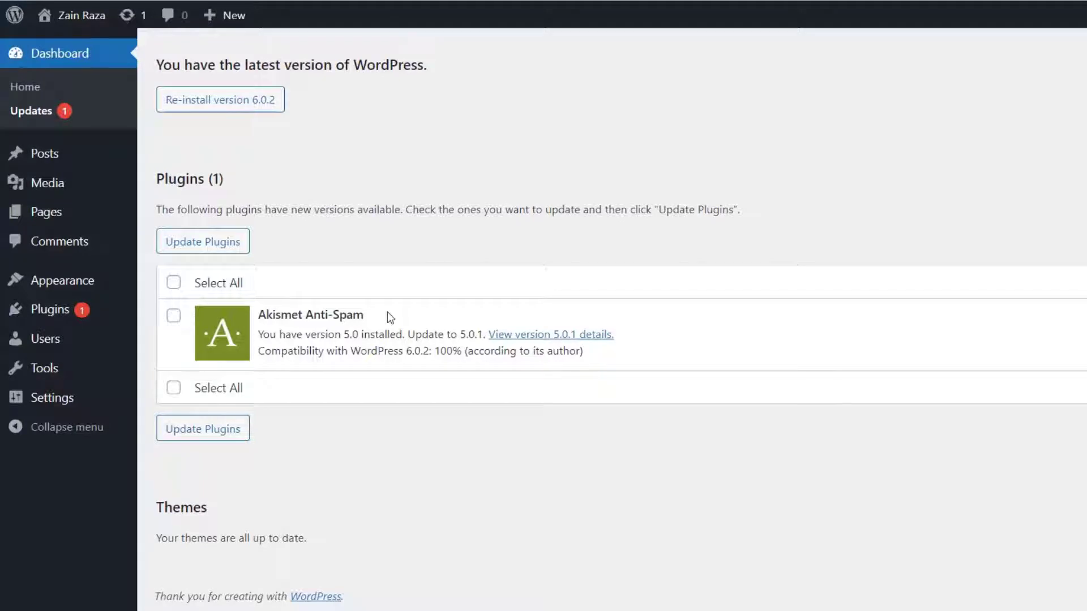
drag(388, 314, 346, 315)
click(414, 526)
mouse_move(44, 190)
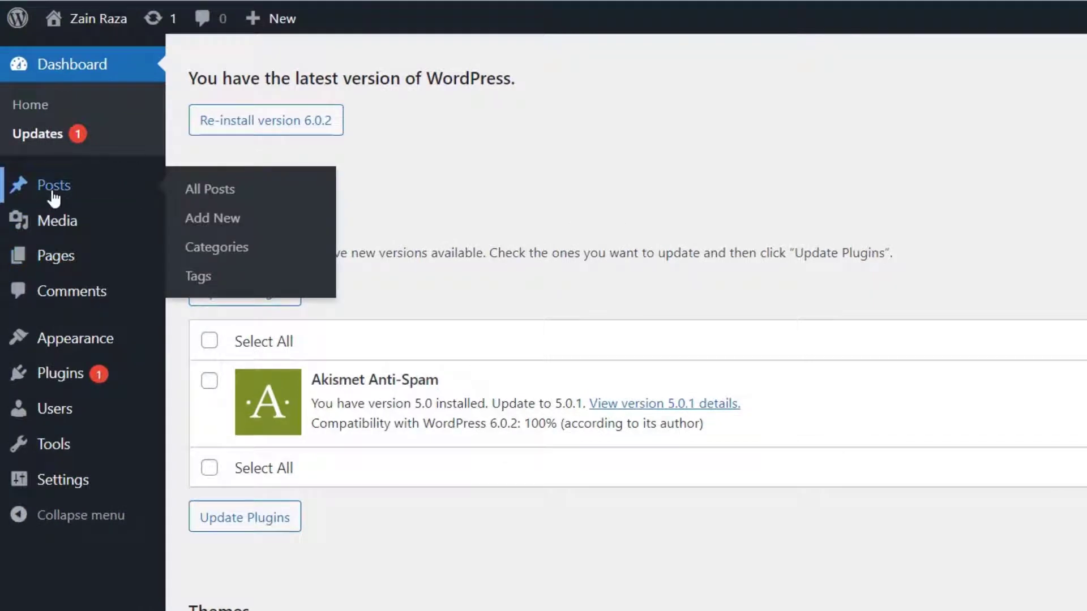
- Add a new post from Posts, close the welcome dialog, and leave the editor without saving
click(54, 187)
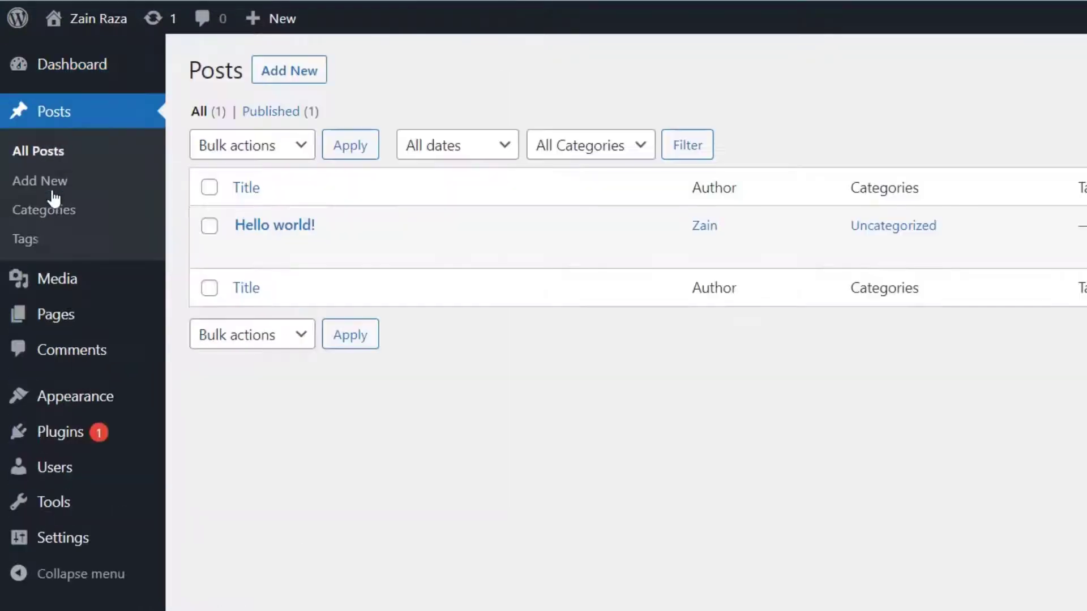
click(288, 79)
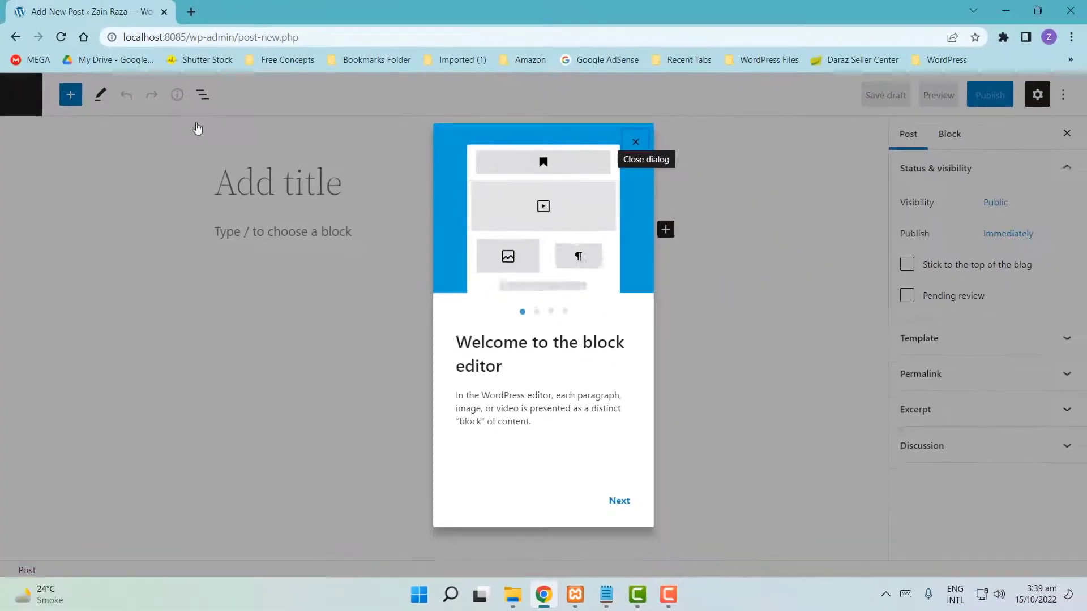
drag(456, 344, 515, 366)
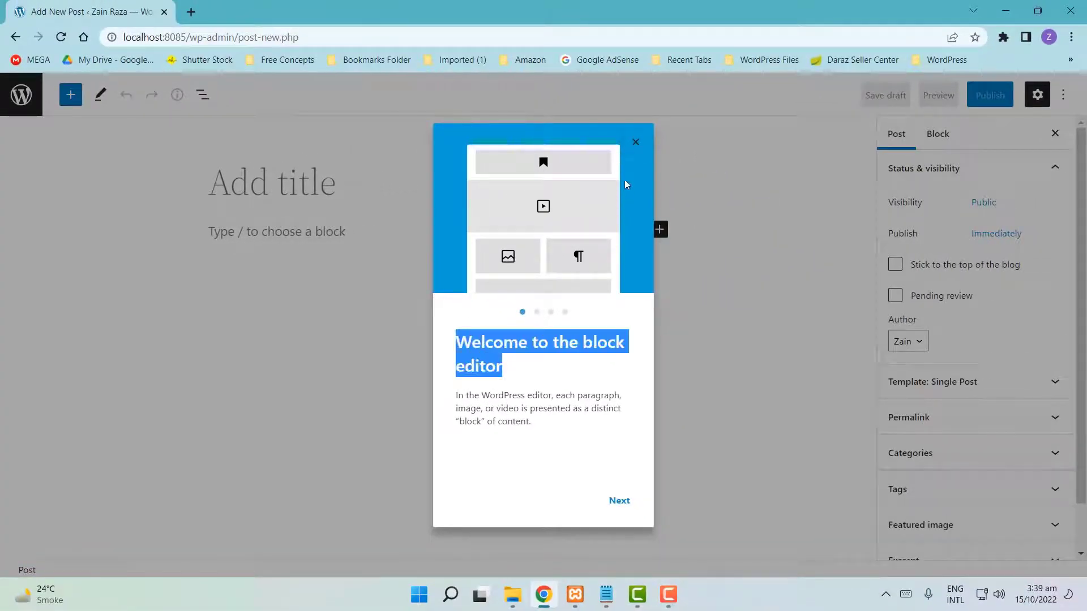
click(636, 142)
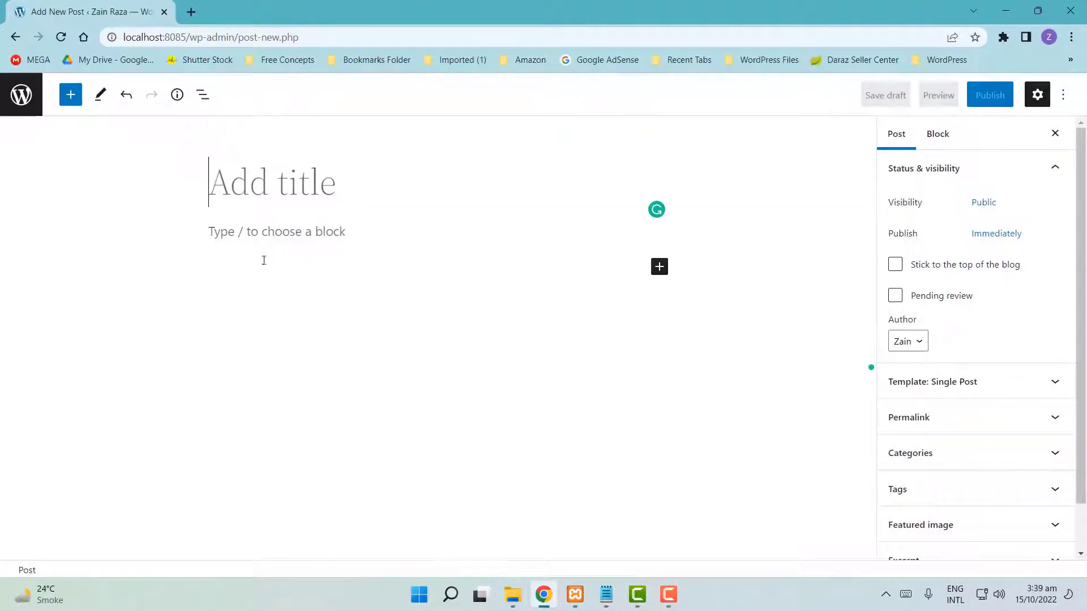
scroll(971, 418, down, 2)
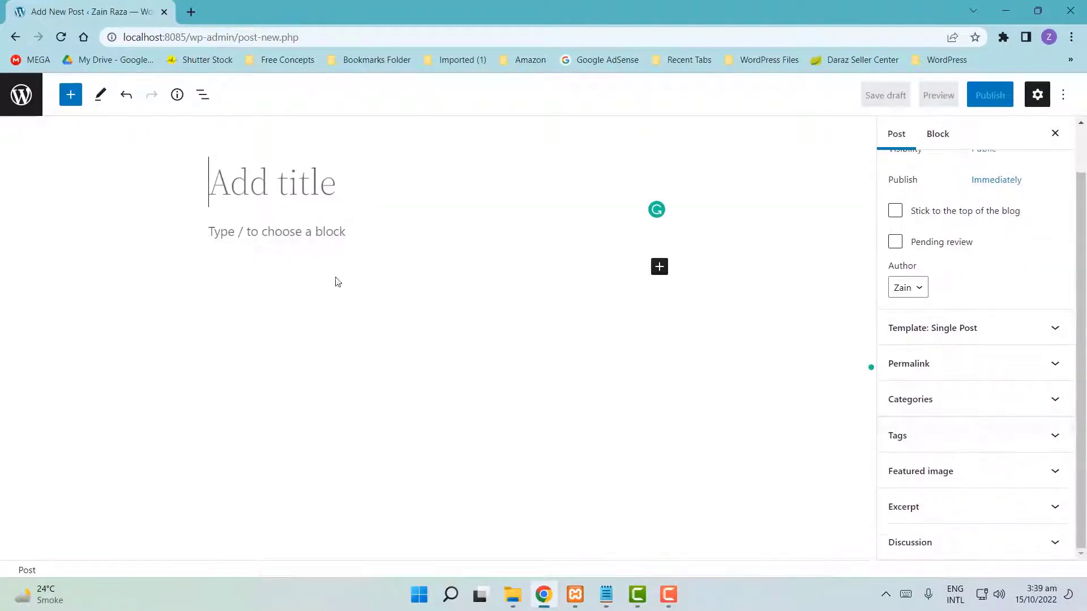
click(16, 96)
click(610, 120)
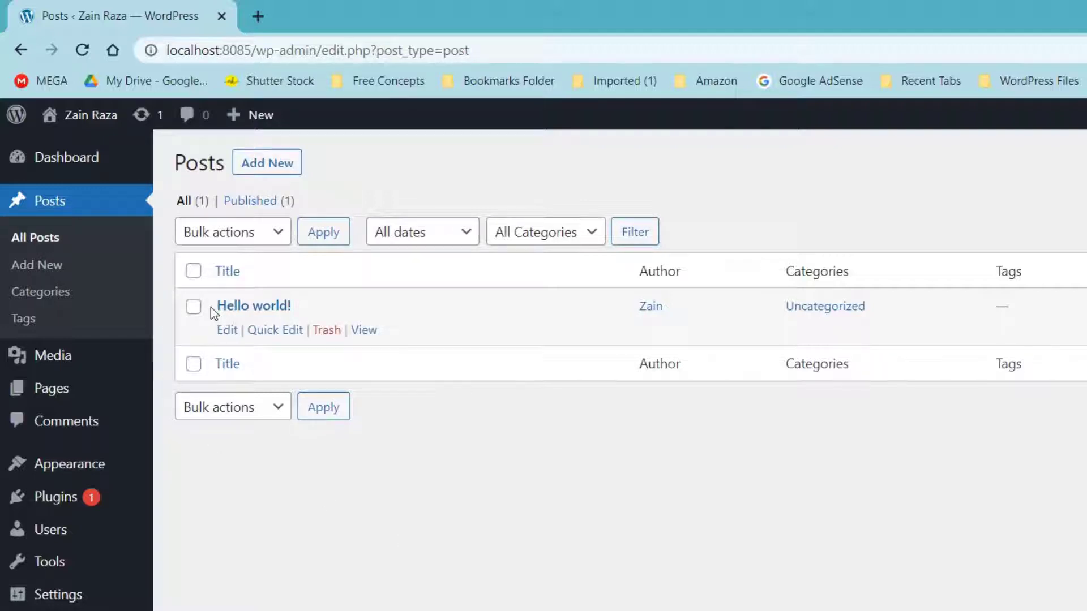
- Open the live site in a new tab from Visit Site
drag(211, 308, 325, 313)
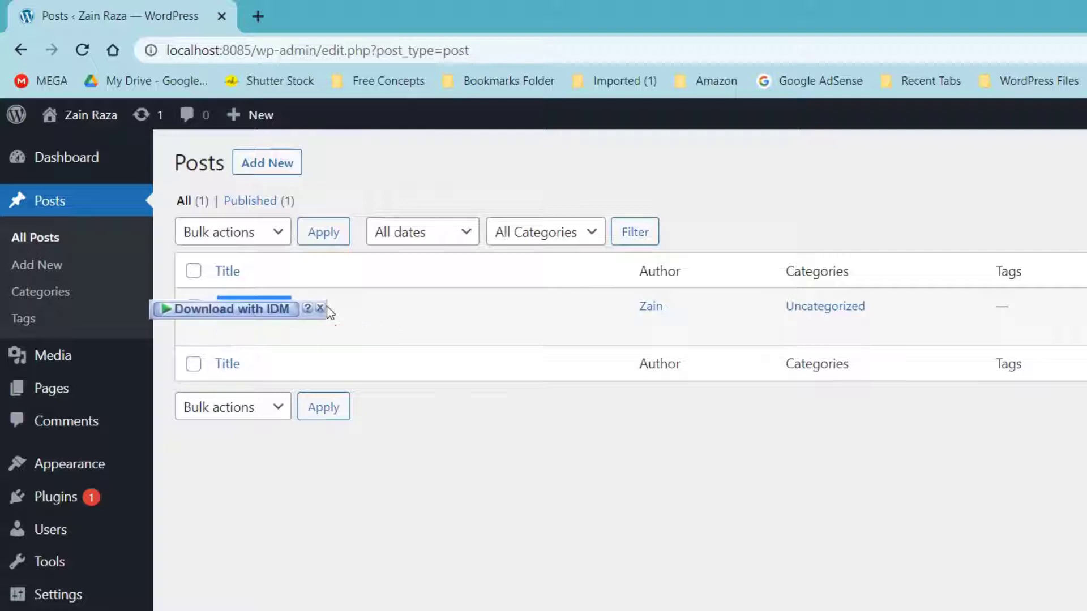
click(295, 495)
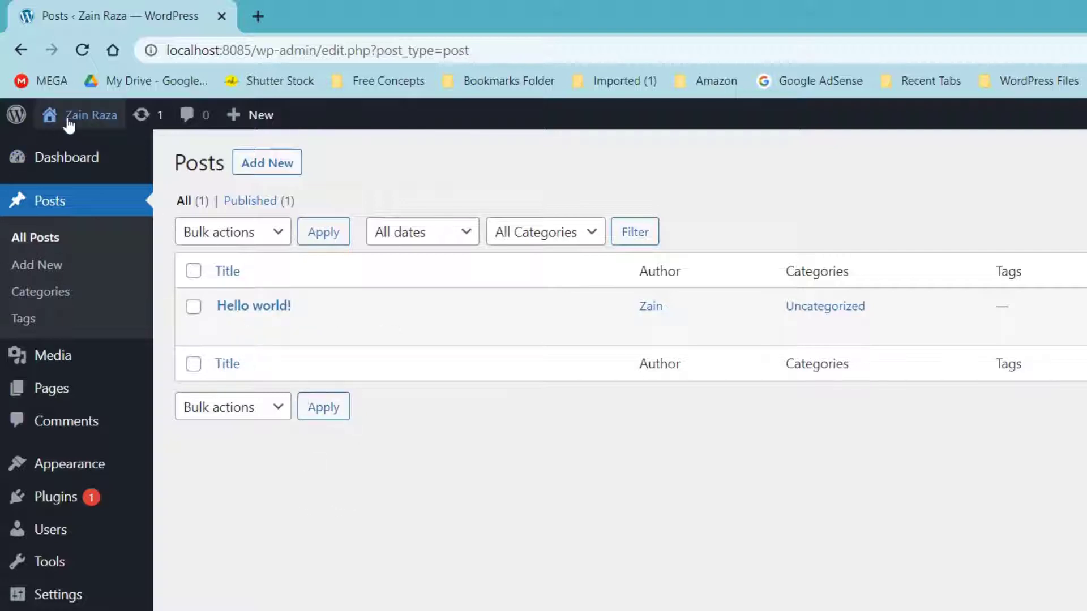
mouse_move(79, 116)
right_click(65, 149)
click(93, 168)
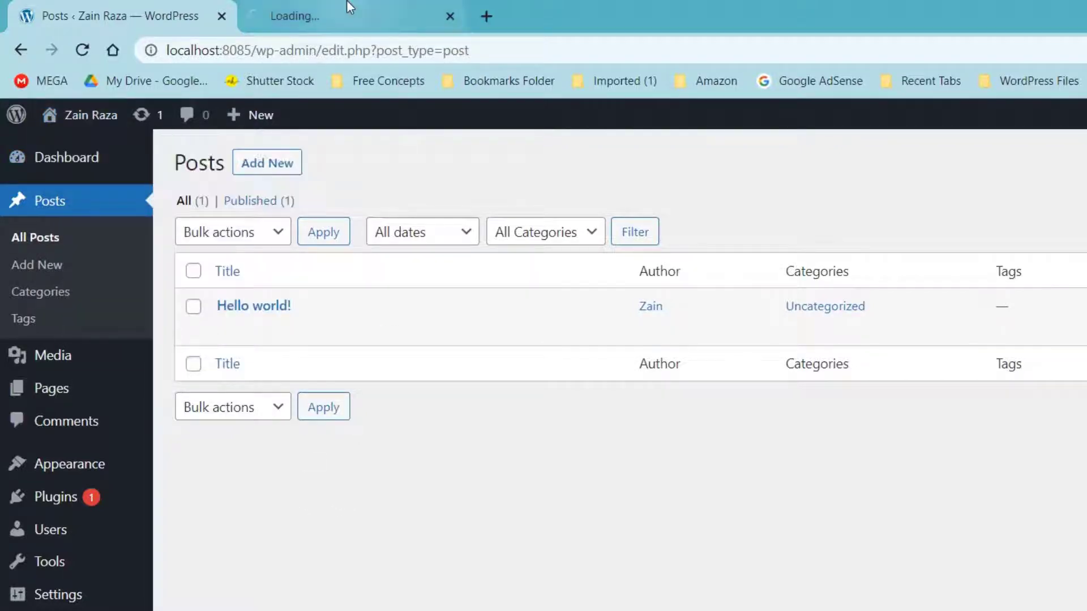
click(351, 16)
- Check the Hello world! post's heading, author, Uncategorized category and publish date on the site
scroll(229, 368, down, 1)
drag(229, 369, 594, 349)
click(171, 411)
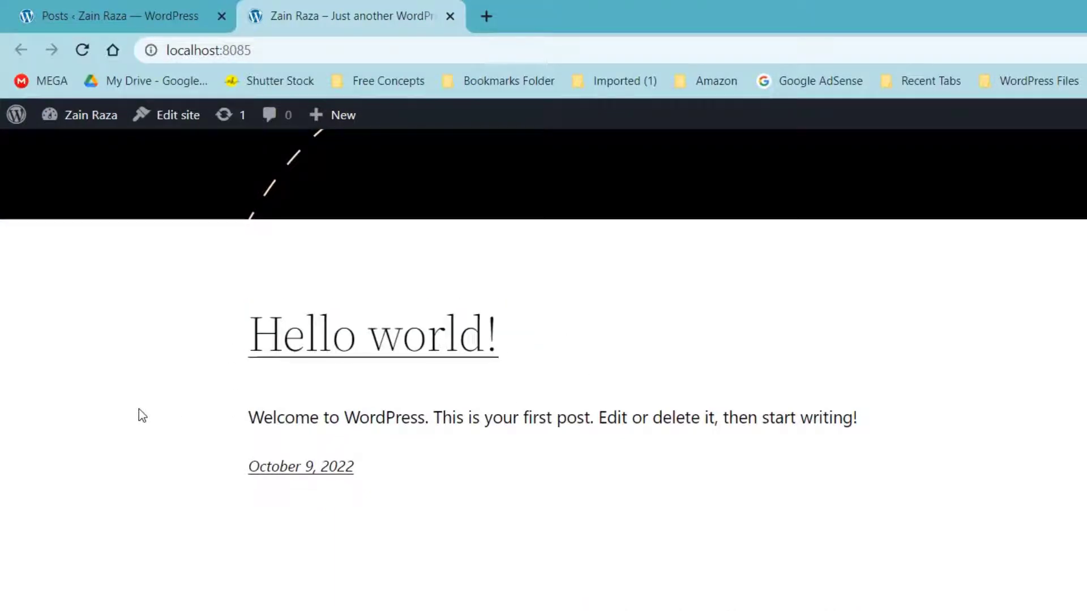
scroll(138, 408, up, 1)
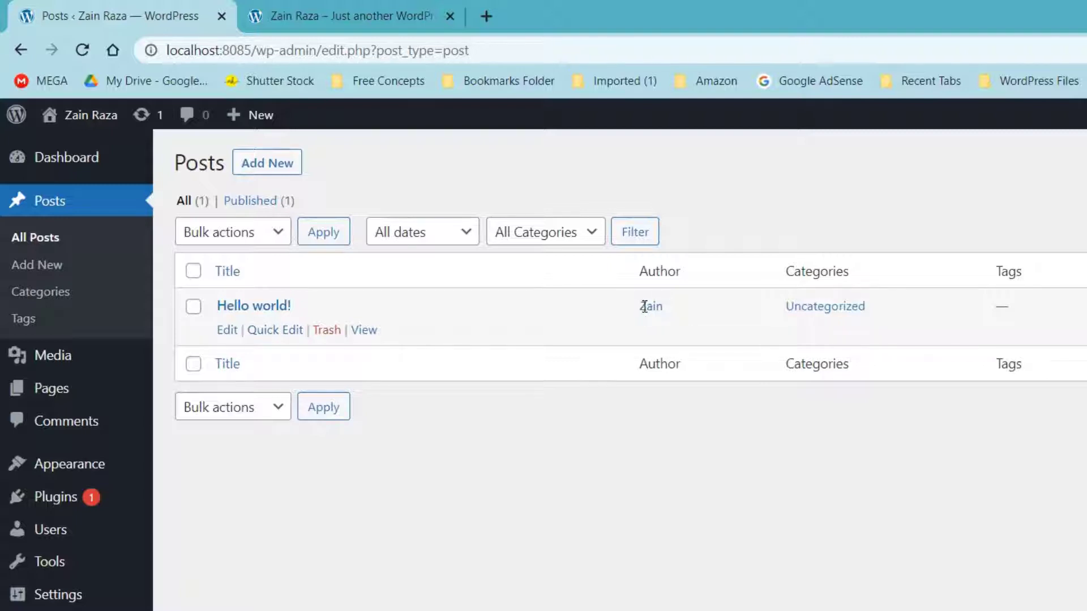
drag(644, 306, 670, 306)
click(751, 320)
drag(771, 307, 869, 306)
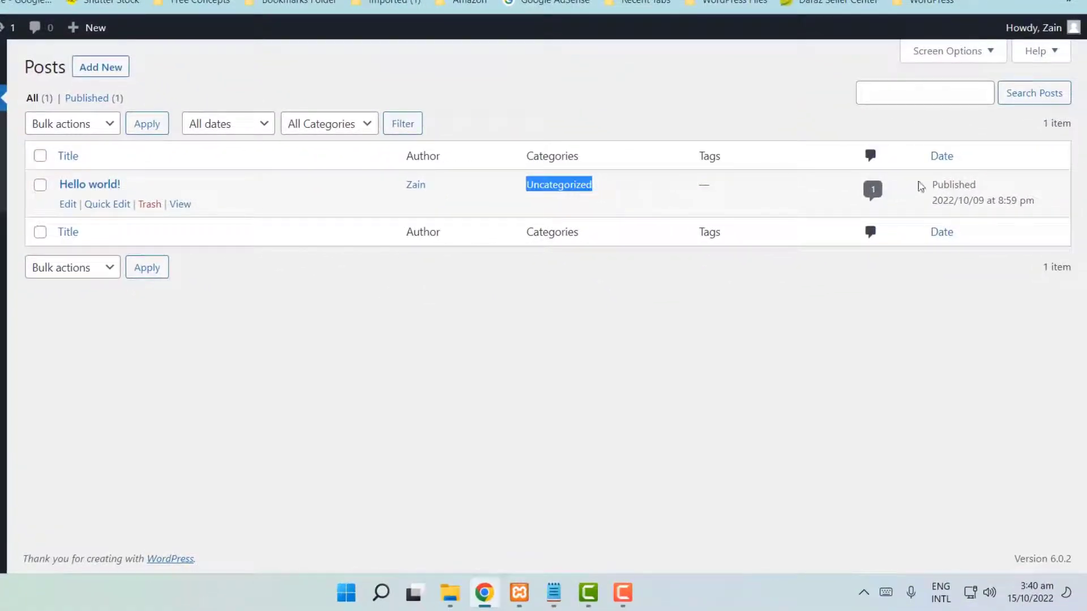
drag(922, 187, 1050, 212)
click(790, 347)
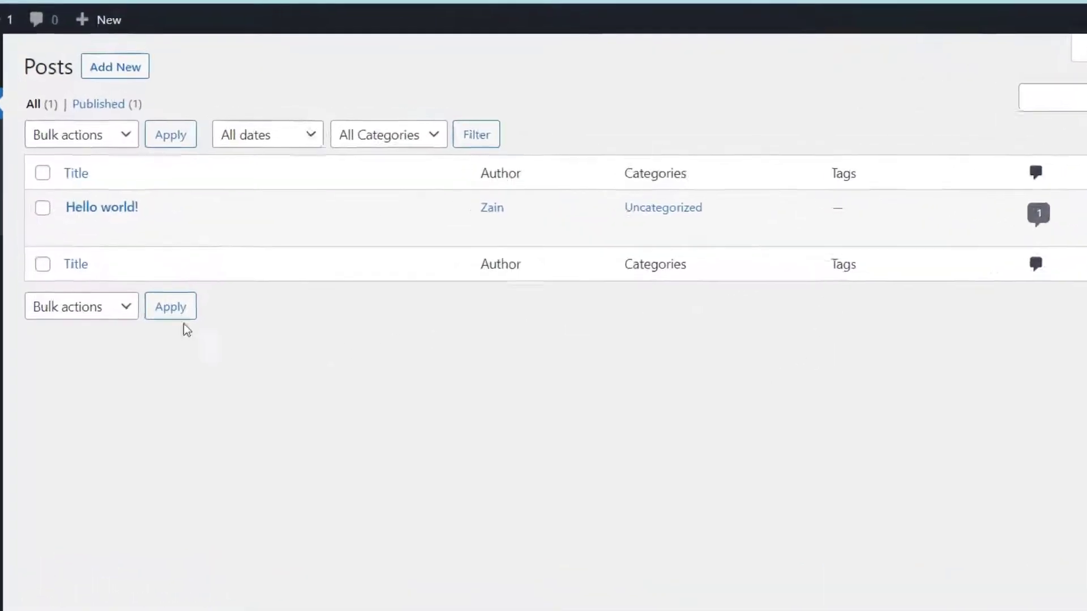
- View Hello world! on the site, return to Posts, and move it to the Trash
click(210, 231)
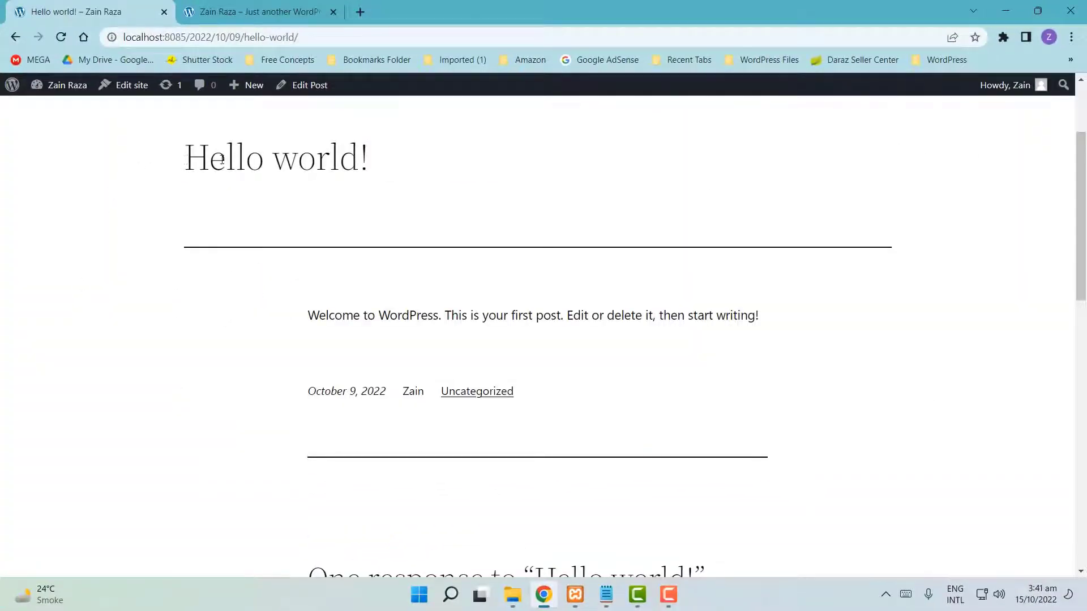
triple_click(221, 160)
click(16, 37)
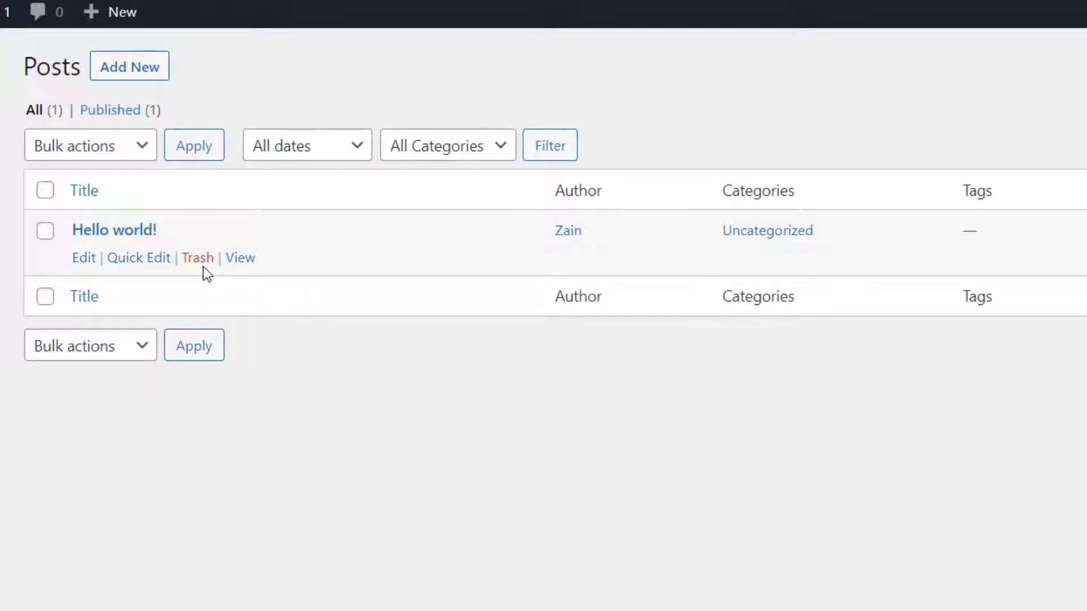
click(198, 259)
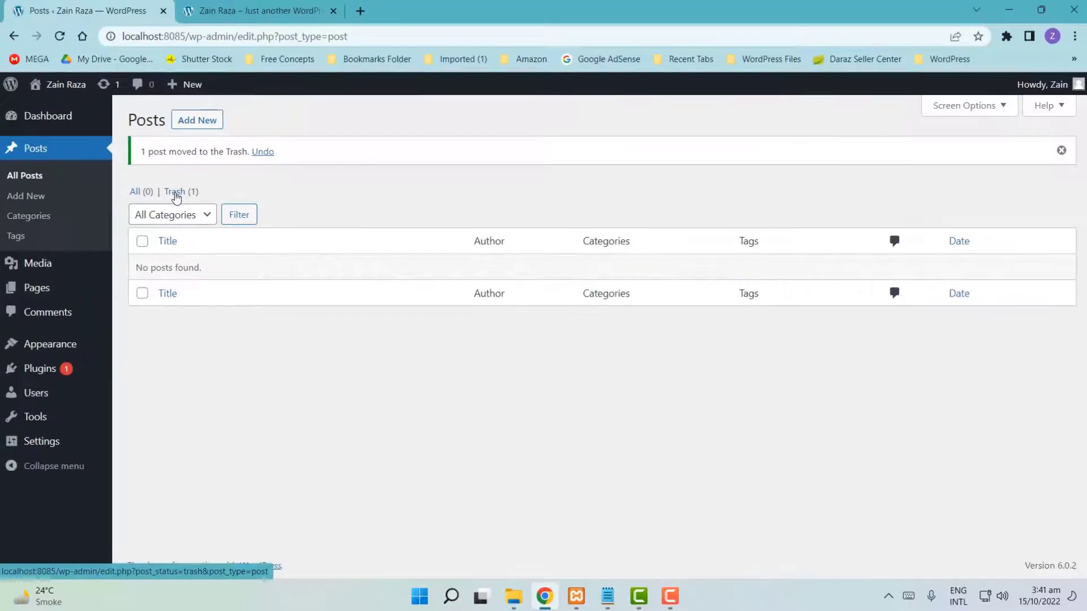
click(175, 193)
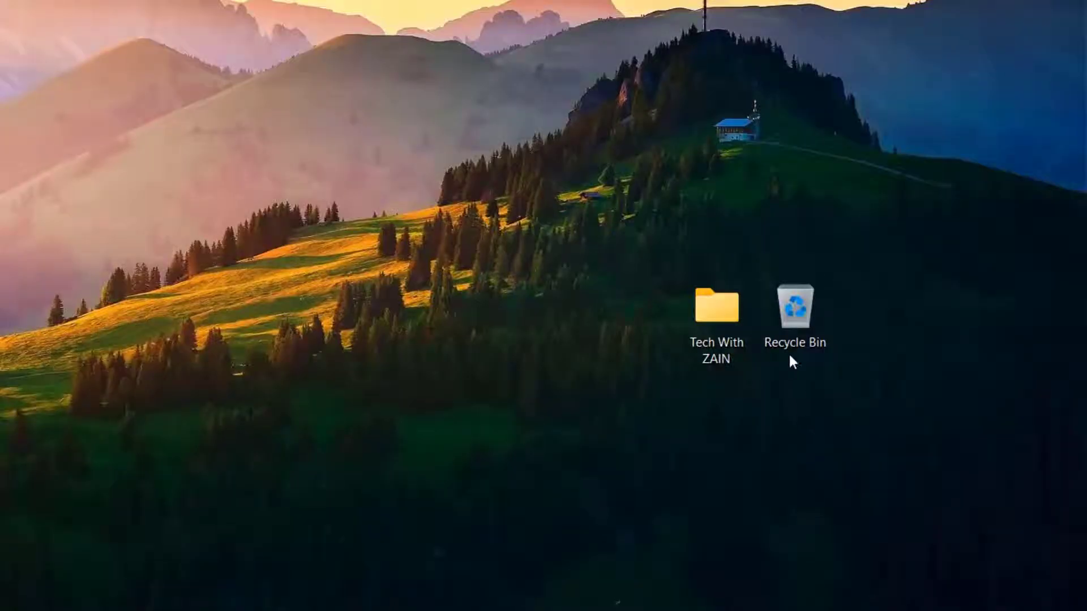
- Delete the Tech With ZAIN desktop folder and locate it in the Recycle Bin
right_click(726, 328)
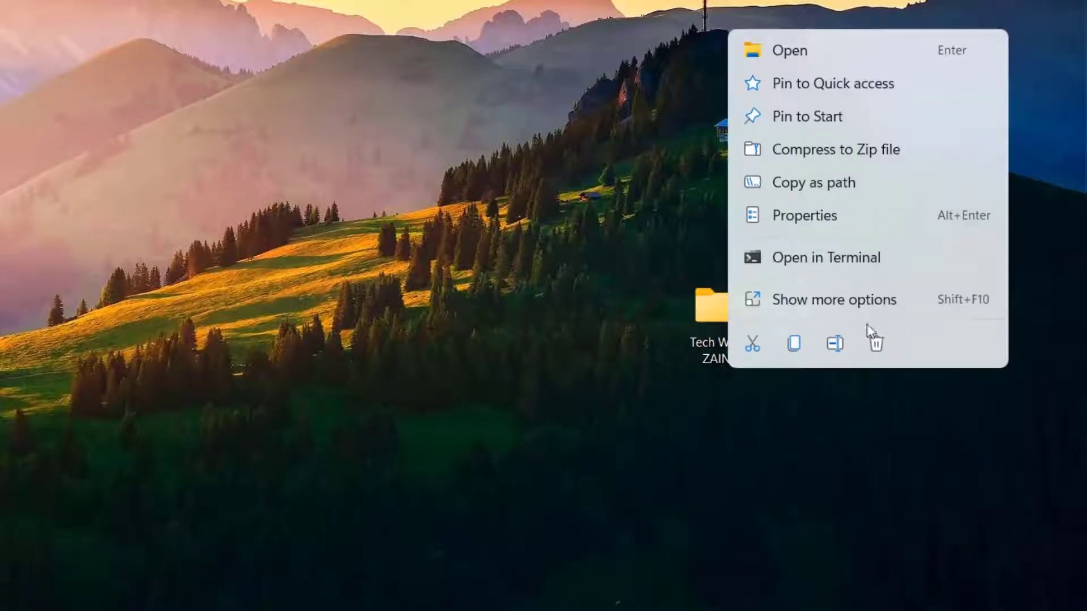
click(880, 347)
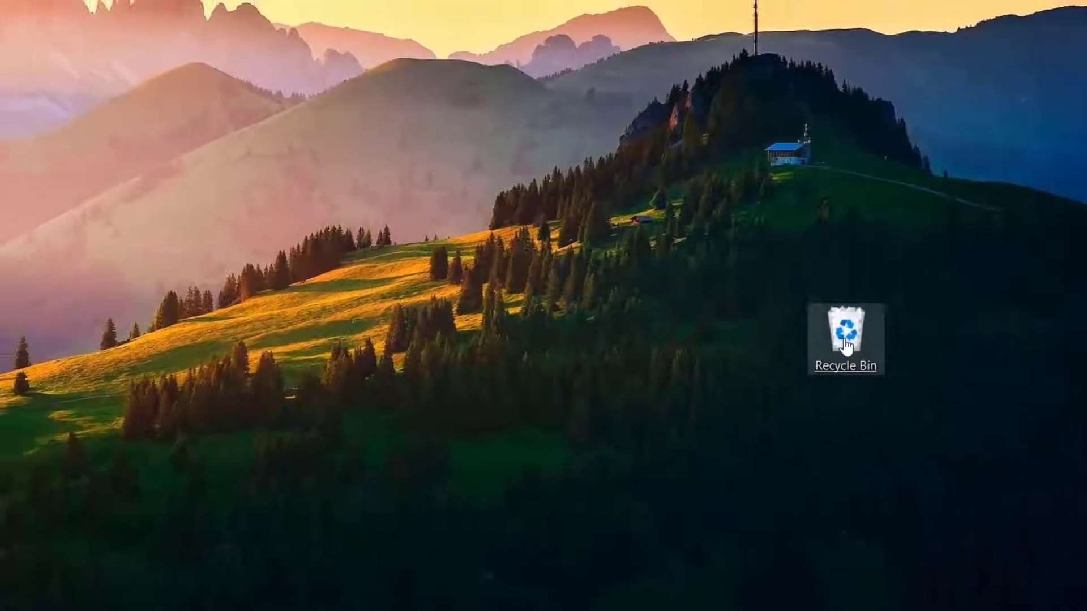
double_click(846, 340)
click(300, 212)
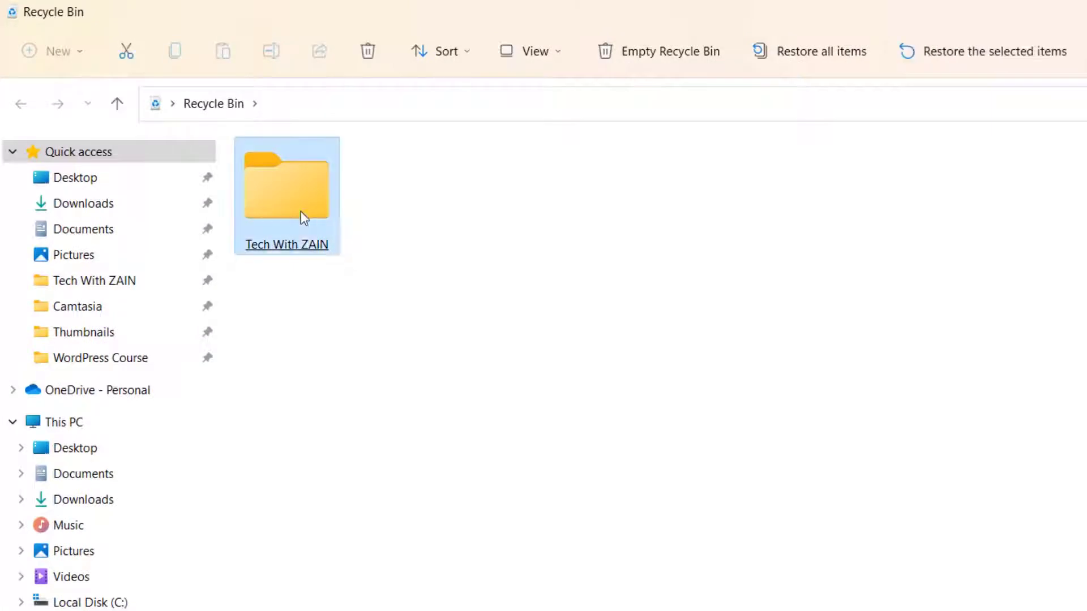
right_click(301, 212)
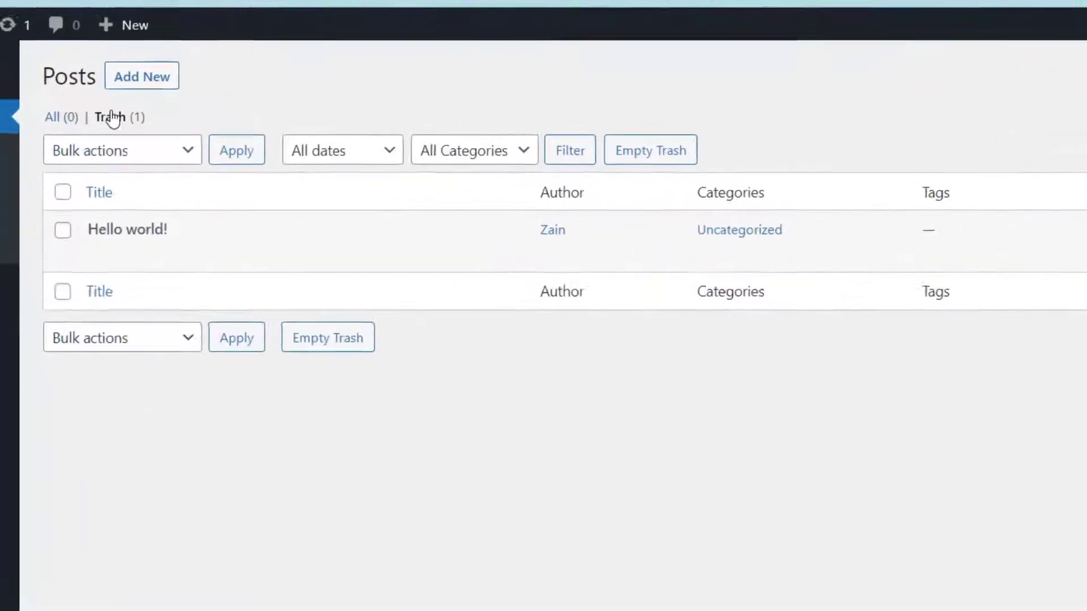
- Restore Hello world! from the Trash and show All Posts again
mouse_move(92, 236)
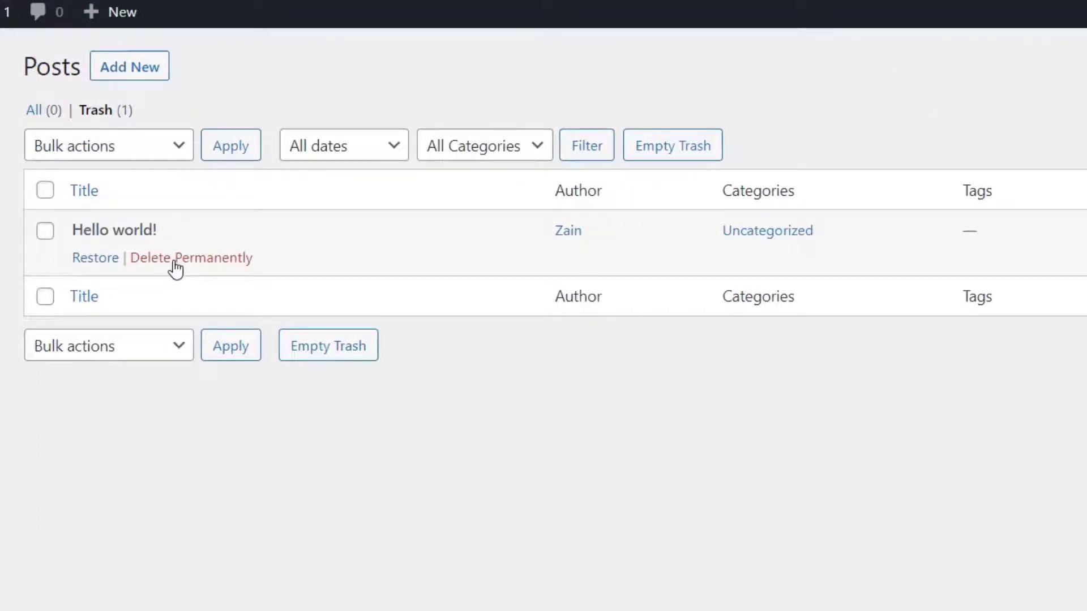
click(96, 261)
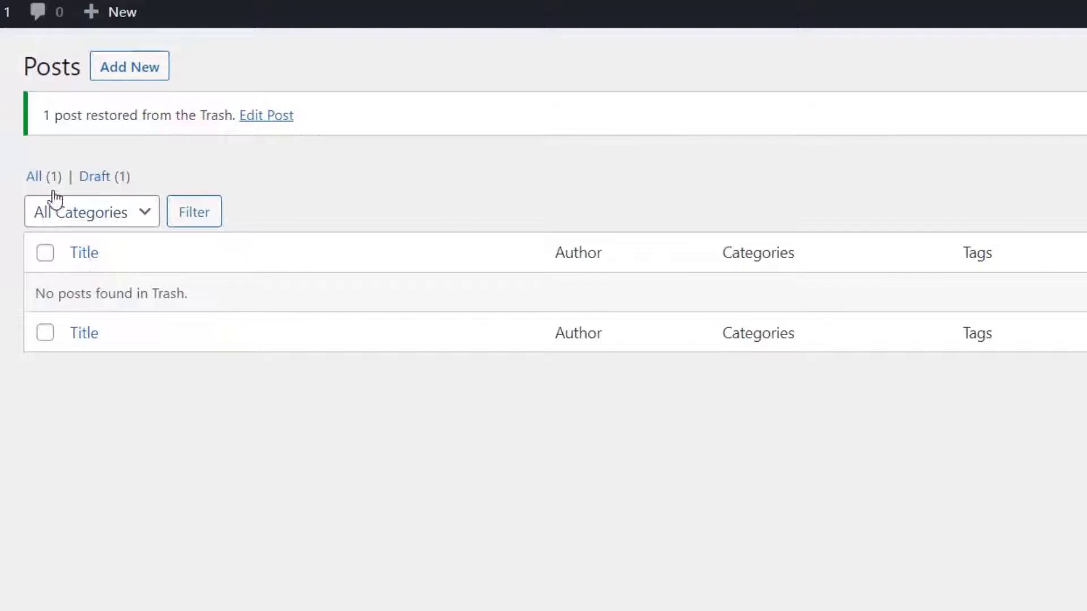
click(35, 178)
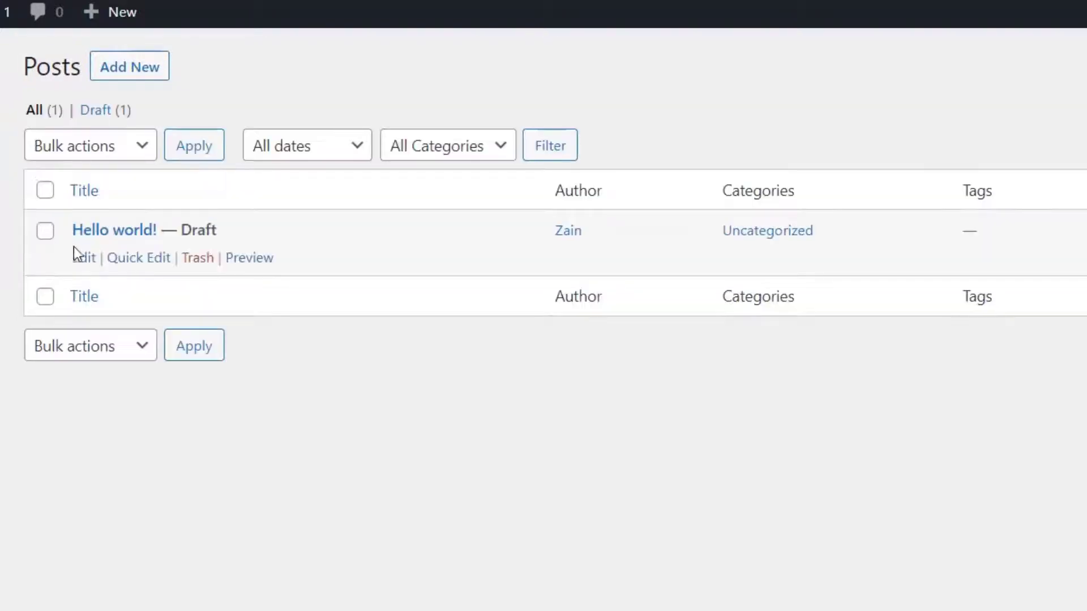
- Cancel Quick Edit on Hello world! without changes, then open the post in the editor
click(142, 259)
double_click(280, 253)
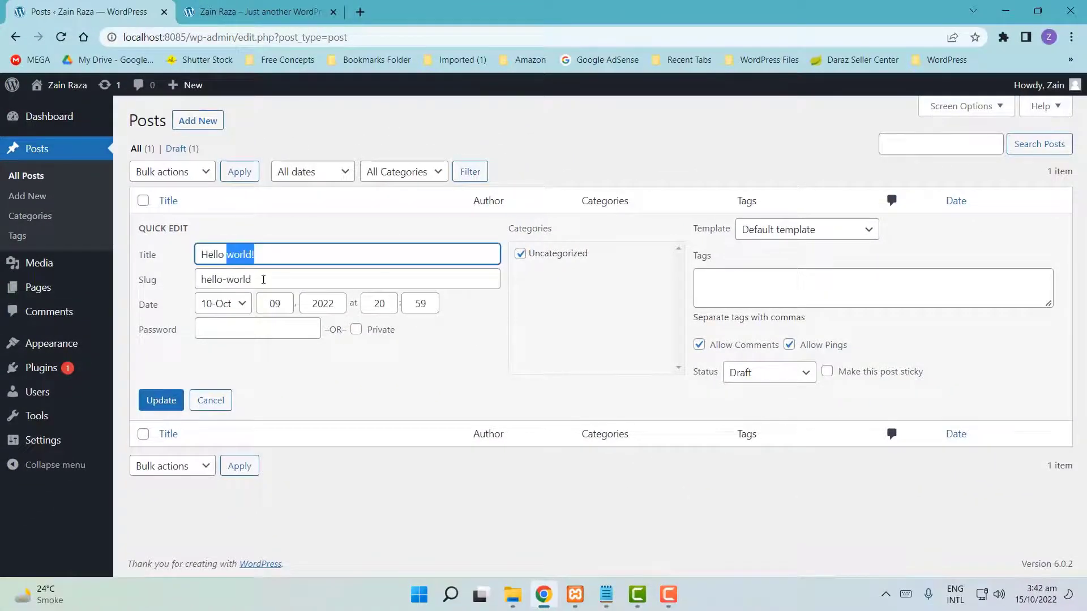
key(Tab)
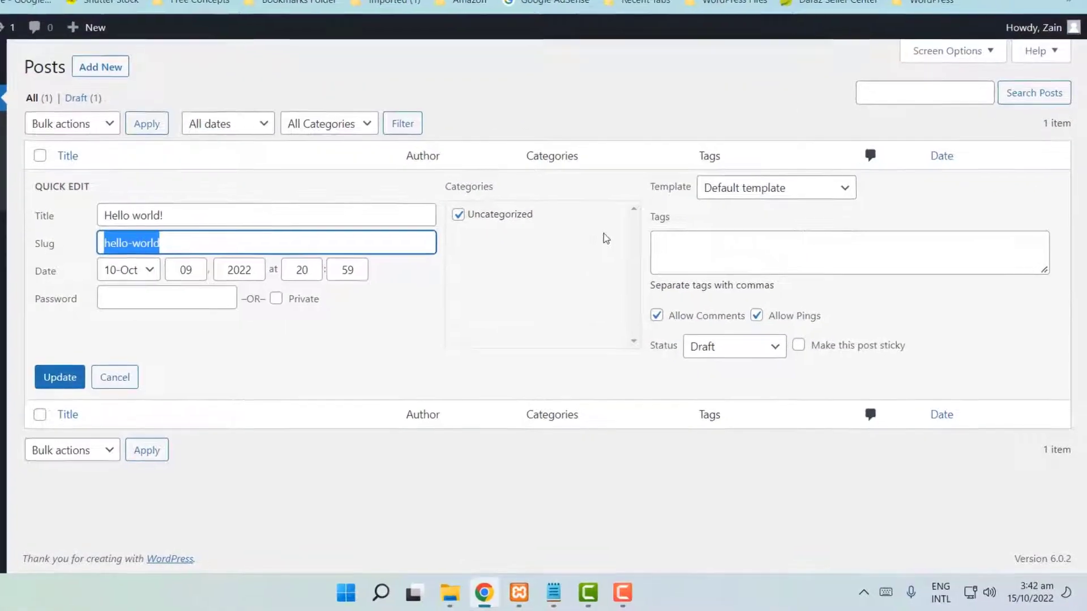
click(669, 243)
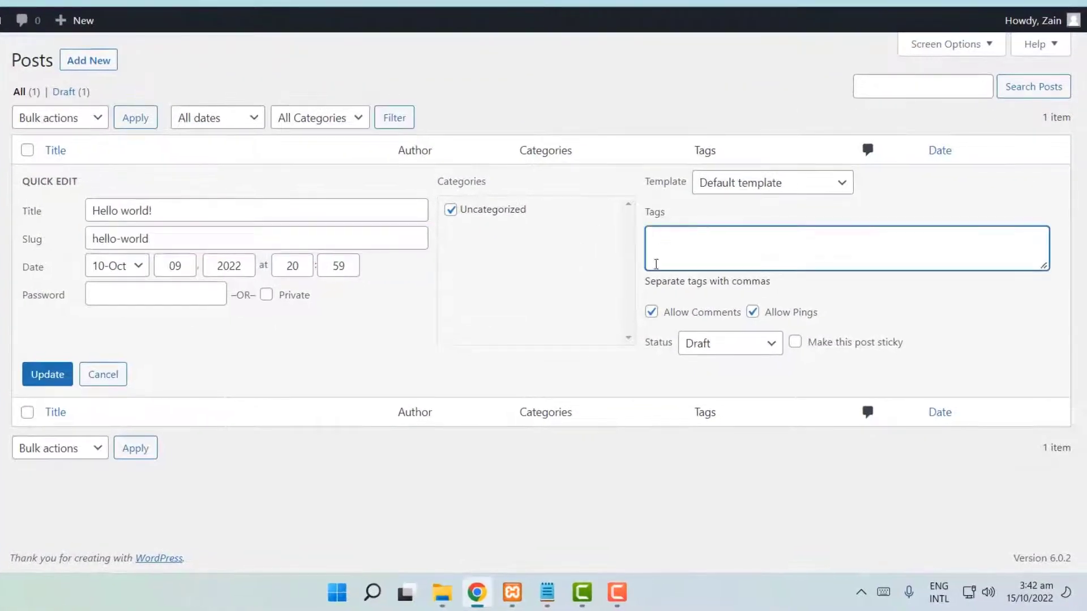
click(103, 374)
click(55, 203)
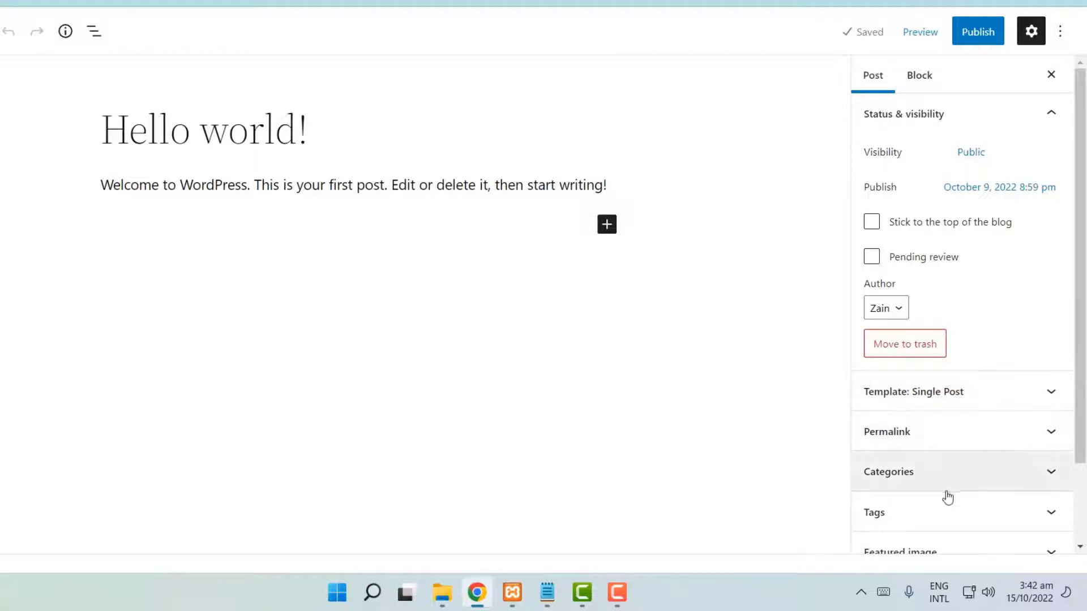
- Scroll through the Hello world! draft, then exit the block editor via the WordPress logo
scroll(946, 501, down, 1)
scroll(945, 498, down, 2)
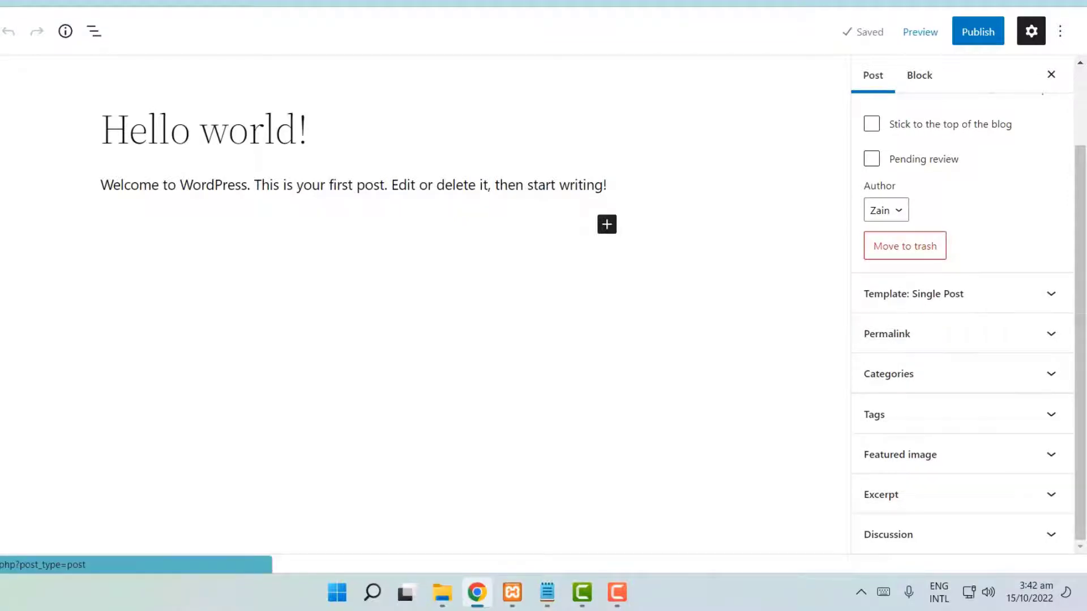
click(21, 94)
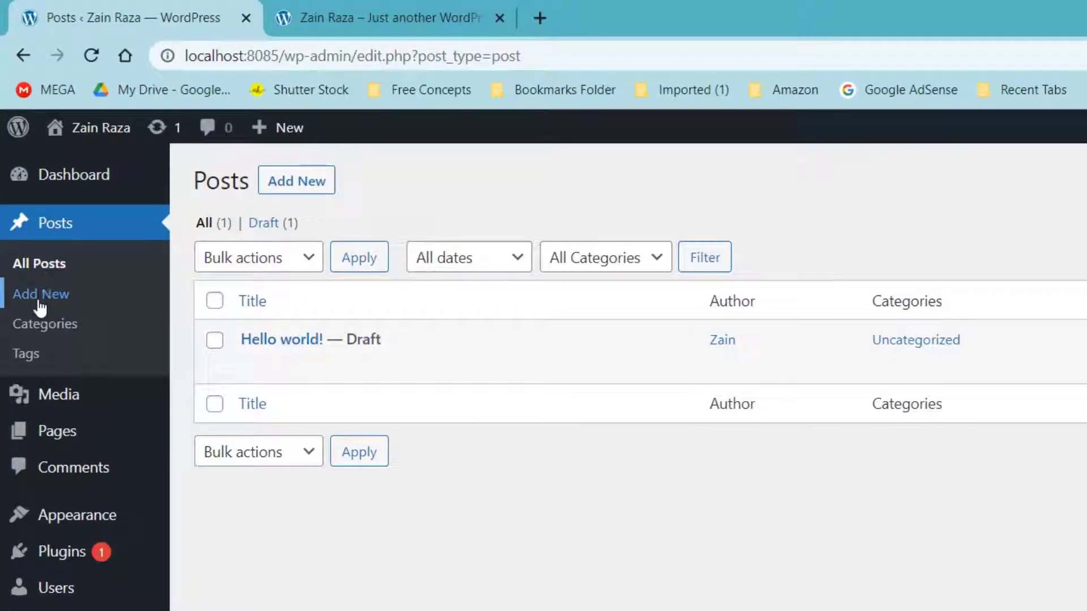
- Open Posts > Categories, then move to the Apkdone demo site's Games categories
click(37, 328)
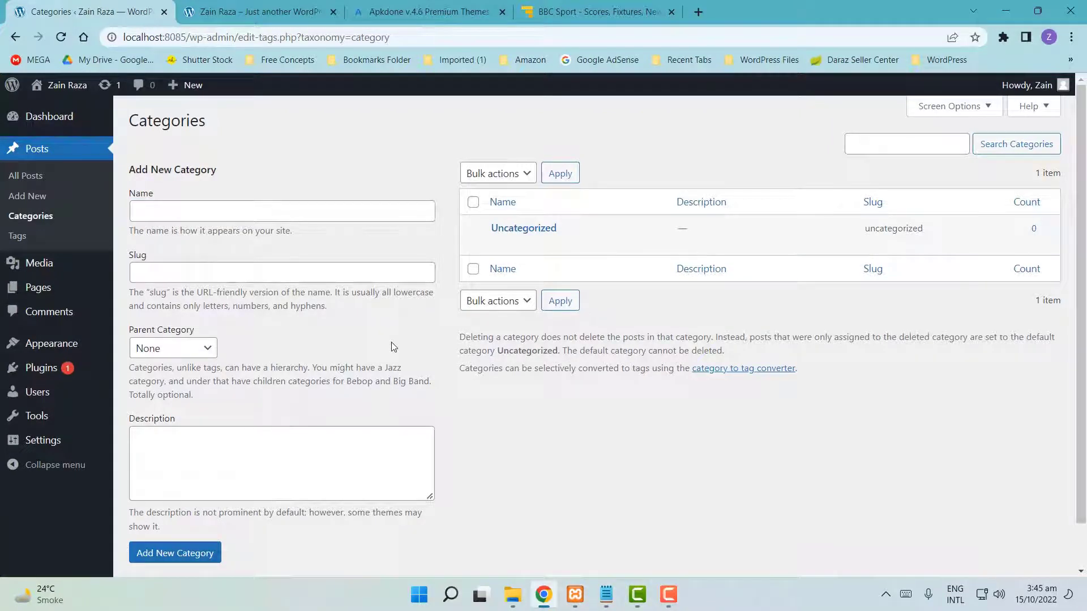
click(405, 7)
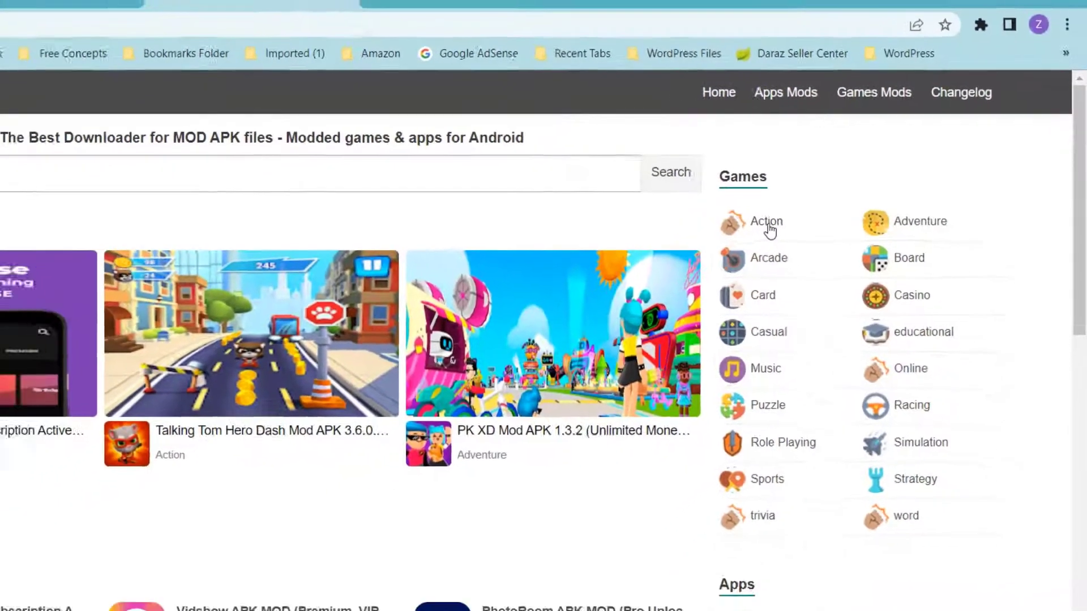
- Browse the Apkdone Action games category, then return to WordPress Categories with Ctrl+1
click(767, 222)
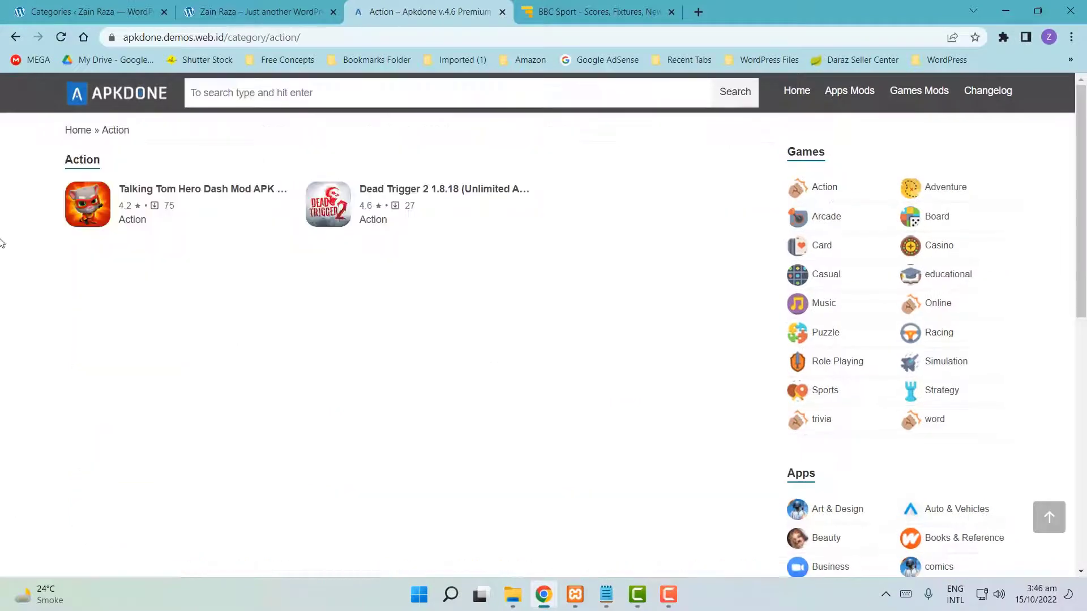
drag(9, 183, 550, 267)
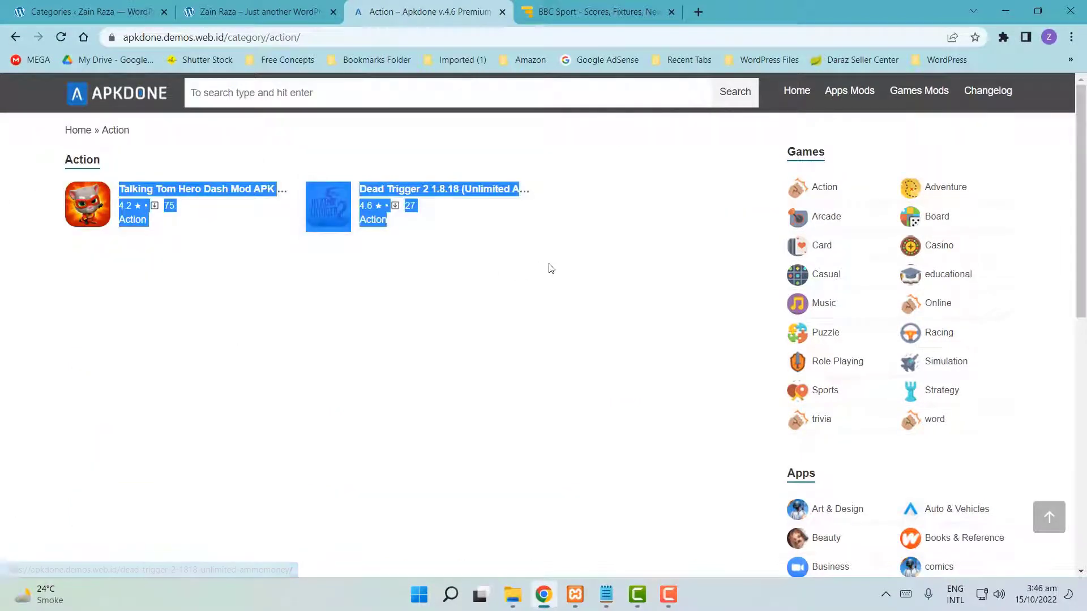
click(300, 368)
key(ctrl+1)
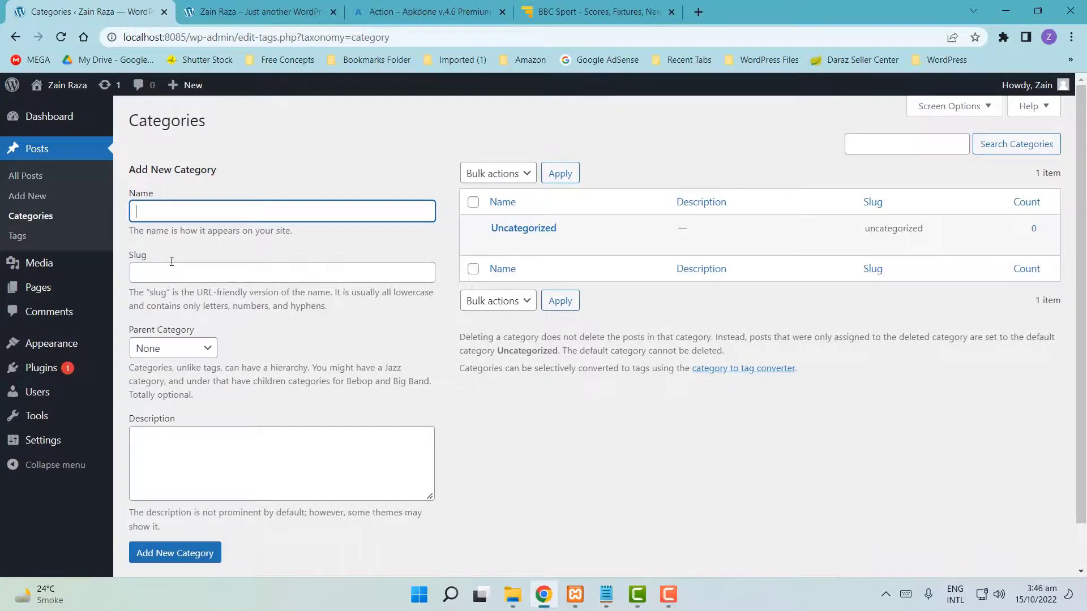
- Add a new category named 'Racing Game'
text(Racing)
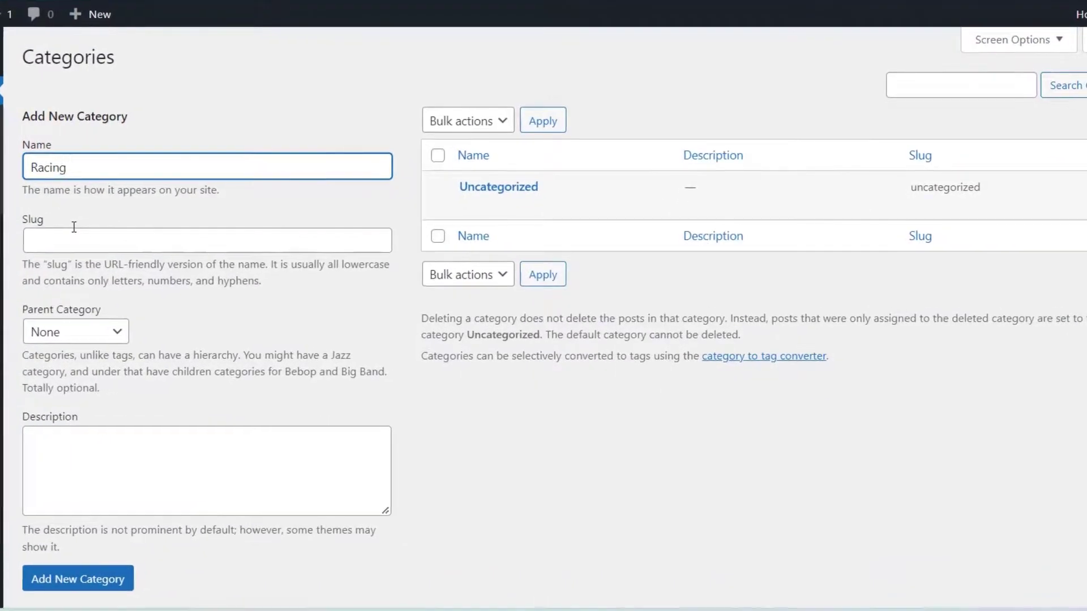
text( Game)
scroll(33, 425, down, 1)
click(62, 530)
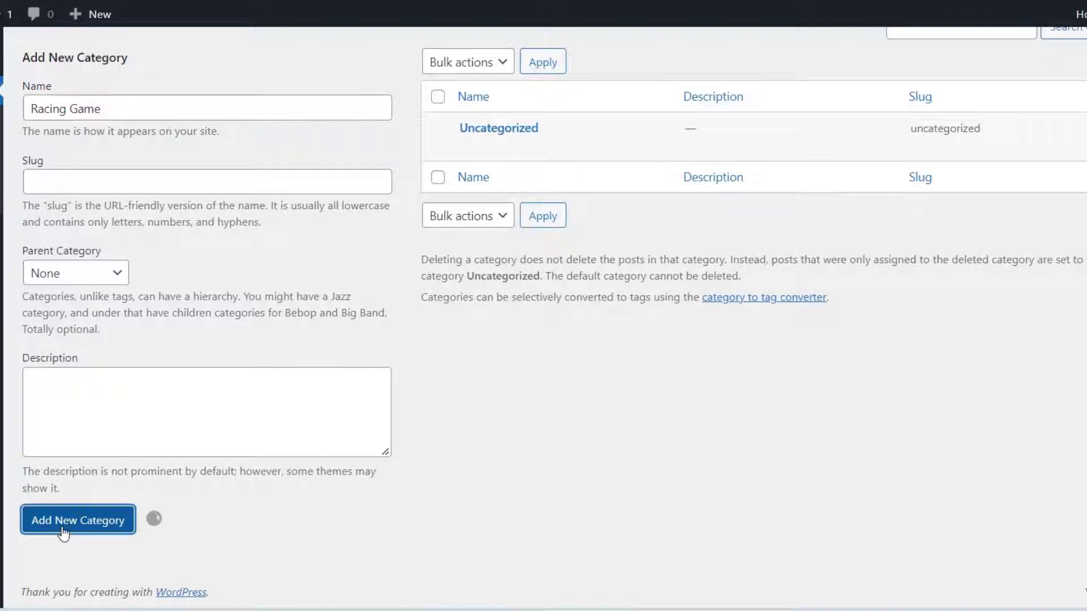
- Quick-edit the Uncategorized category, renaming it to 'Shooting Game'
mouse_move(478, 138)
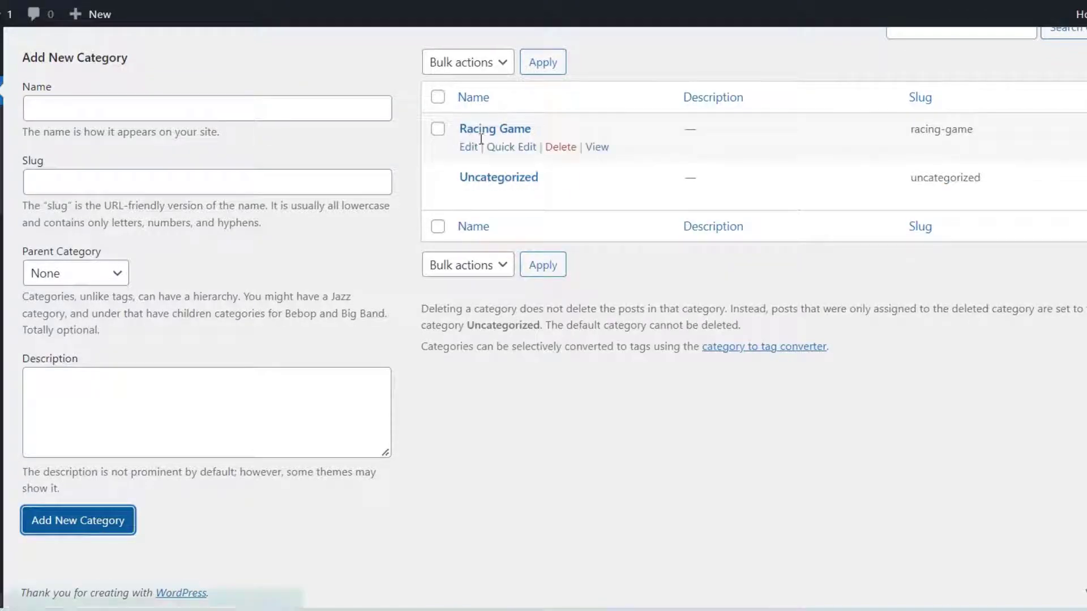
drag(456, 177, 539, 172)
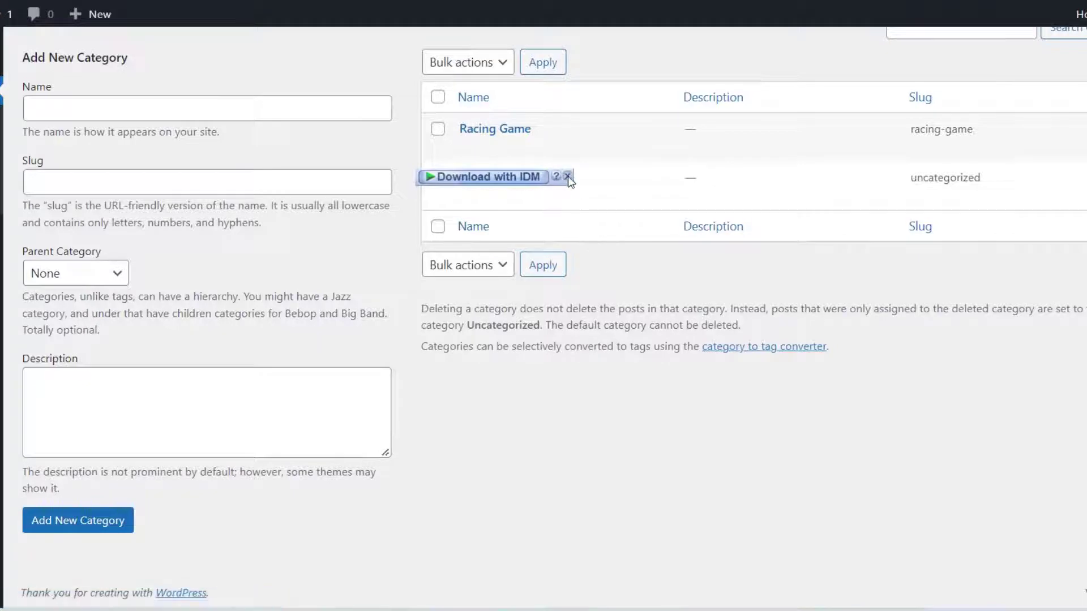
click(568, 177)
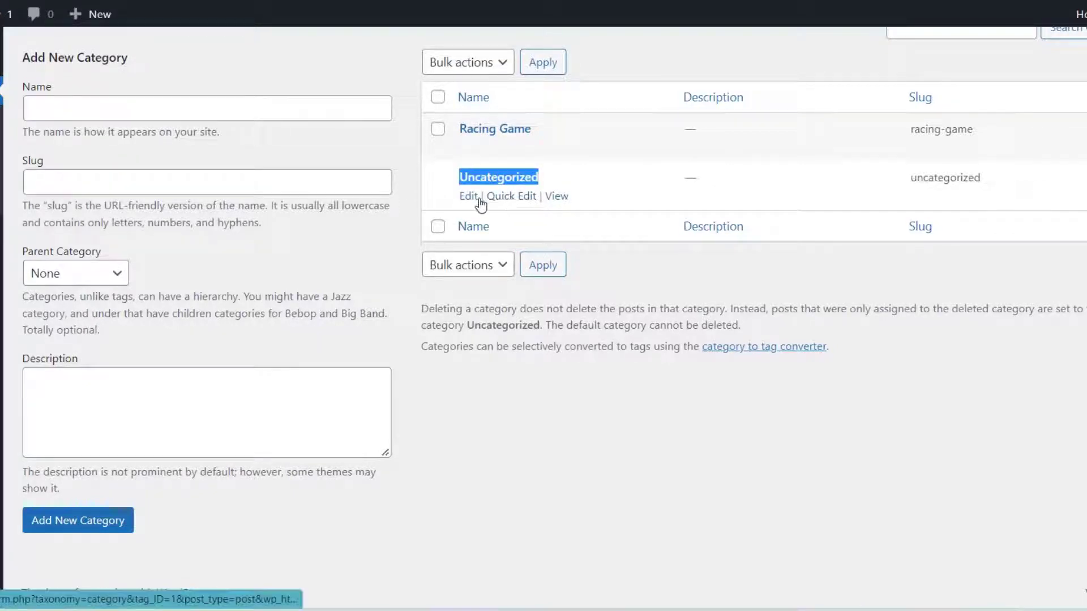
click(501, 198)
drag(597, 213, 404, 215)
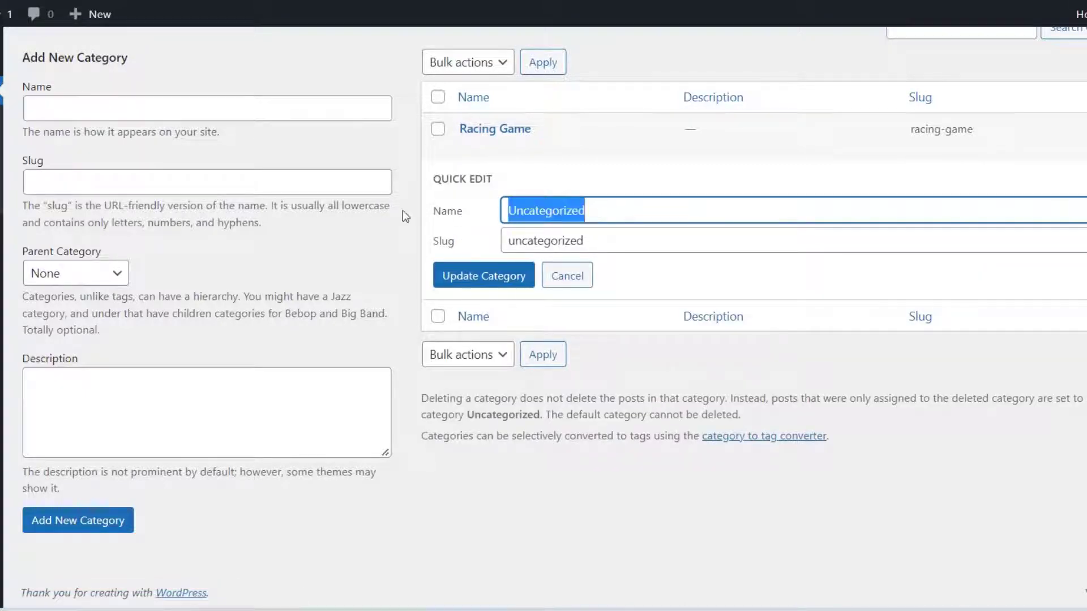
text(Shooting )
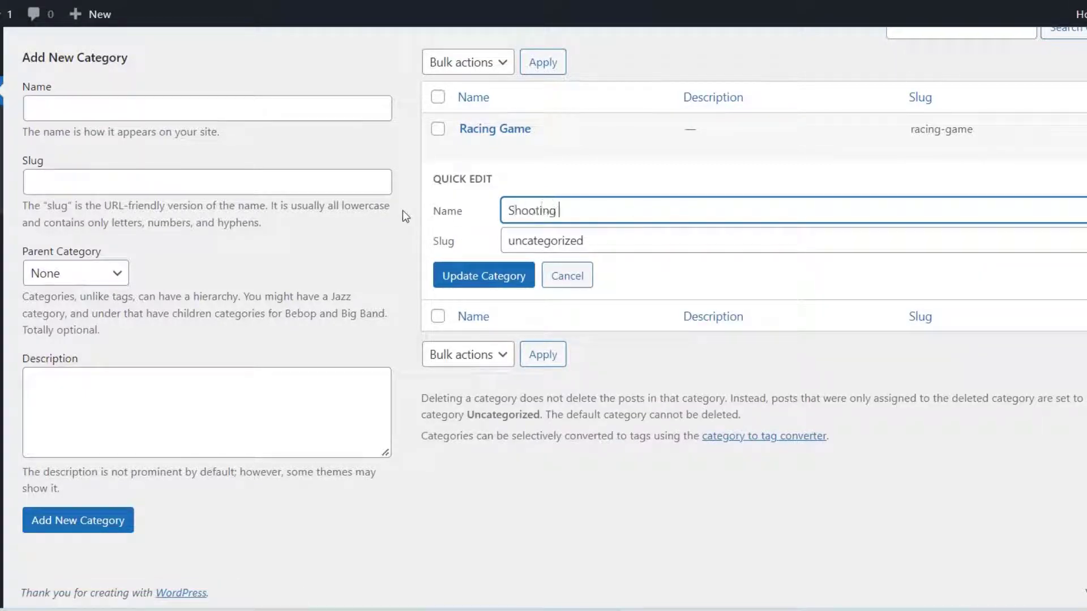
text(Game)
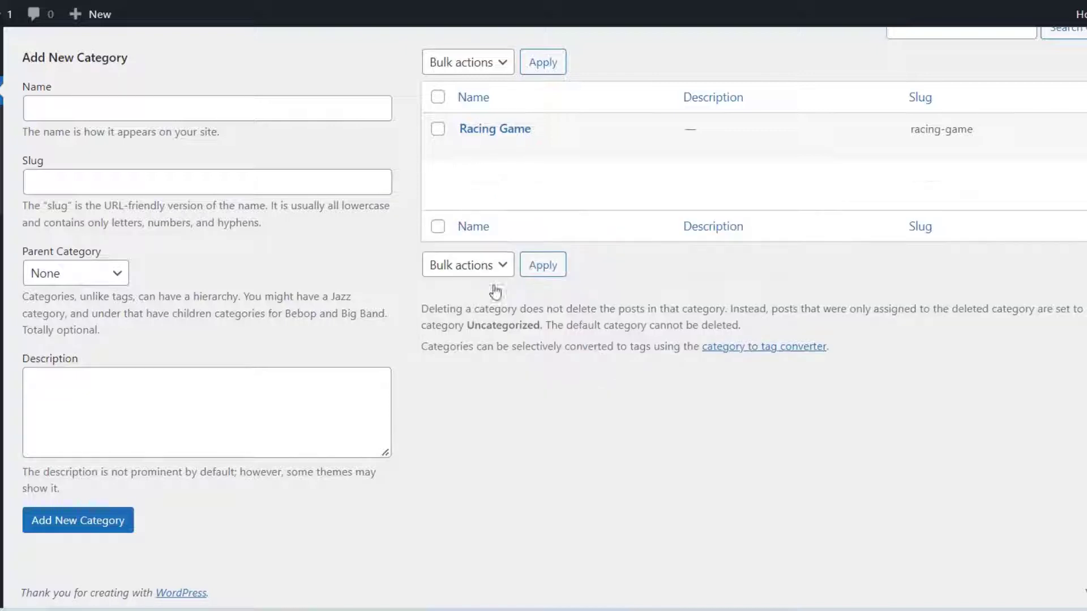
- Begin deleting Racing Game, then cancel so the category is kept
drag(559, 131, 437, 145)
click(562, 152)
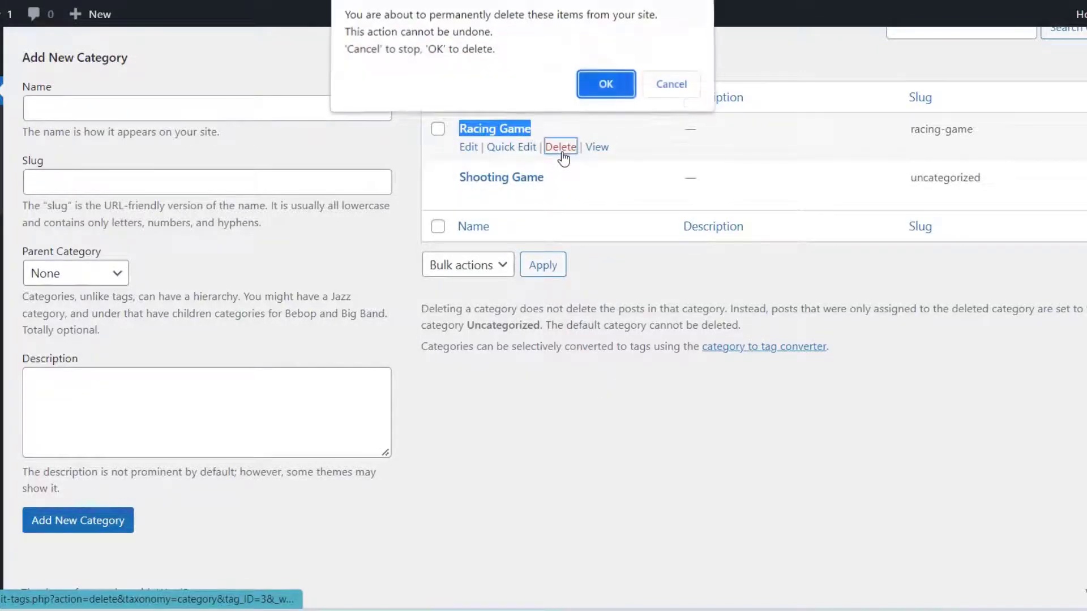
click(669, 83)
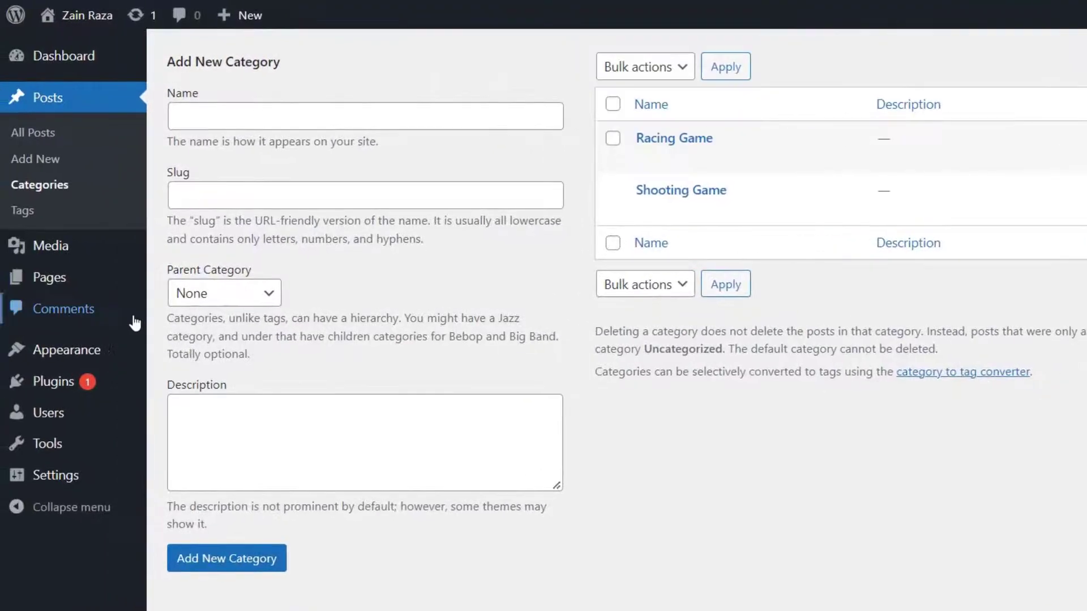
- On Posts > Tags, add a tag named 'iPhone' (slug iphone)
click(22, 211)
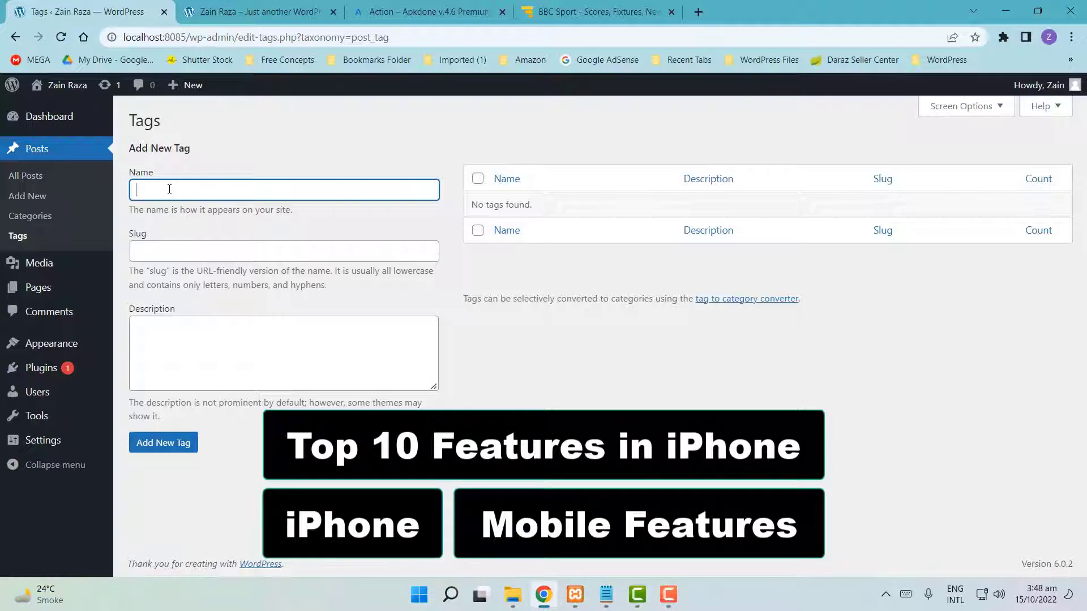
text(iPhone)
click(151, 443)
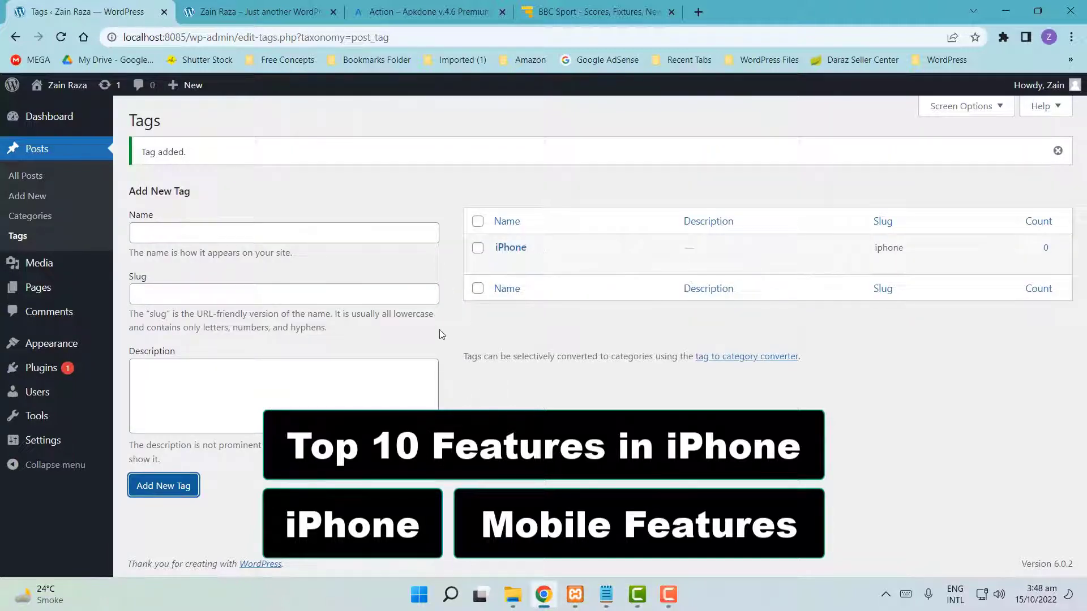
click(177, 233)
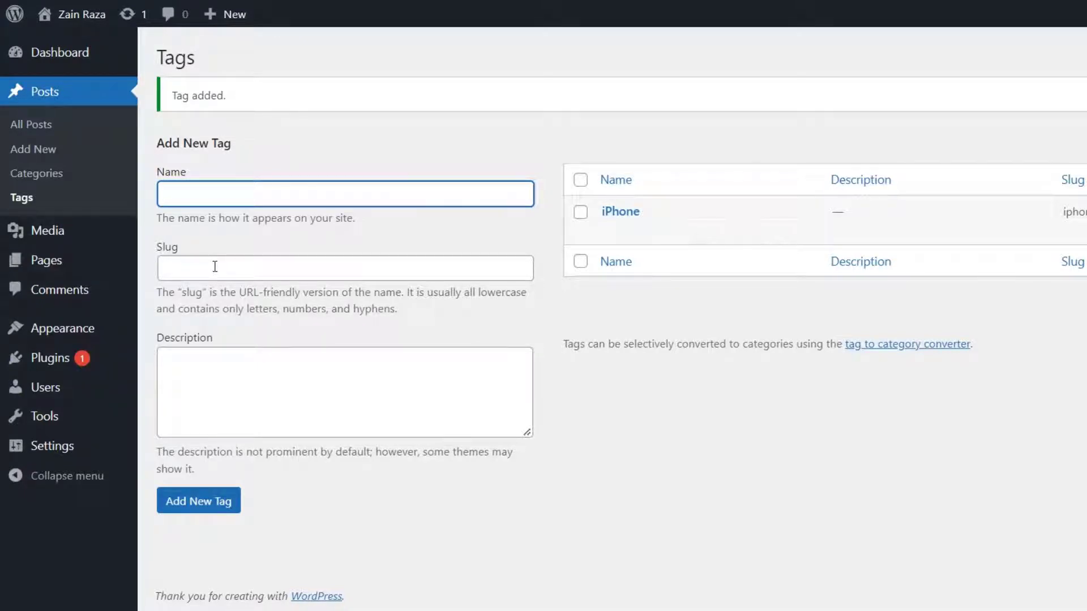
- Drag the Car photo from File Explorer into Media > Add New, then view the Library
mouse_move(14, 233)
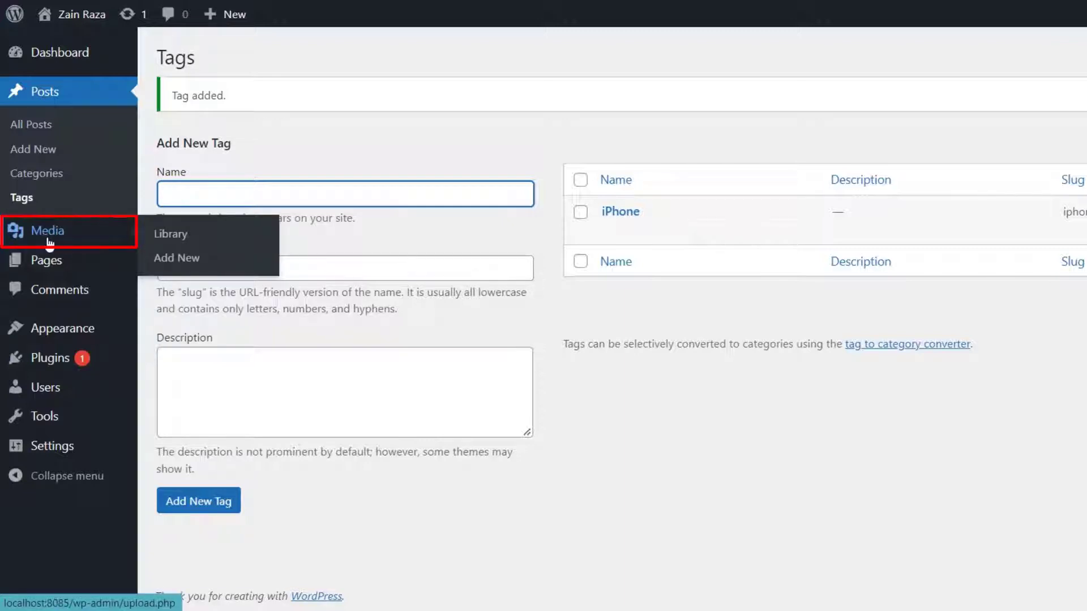
click(50, 241)
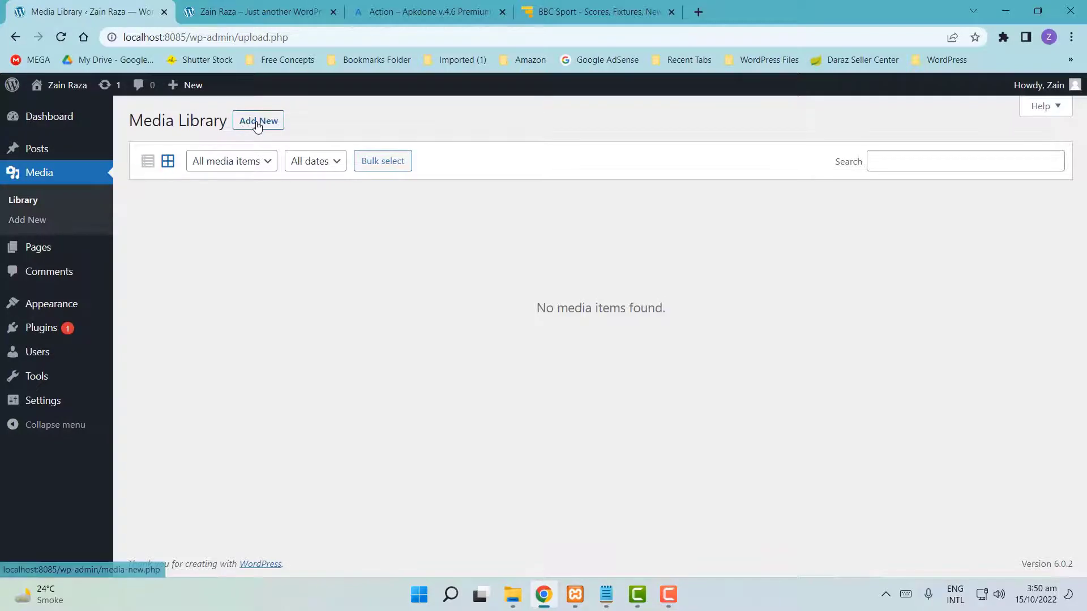
click(256, 124)
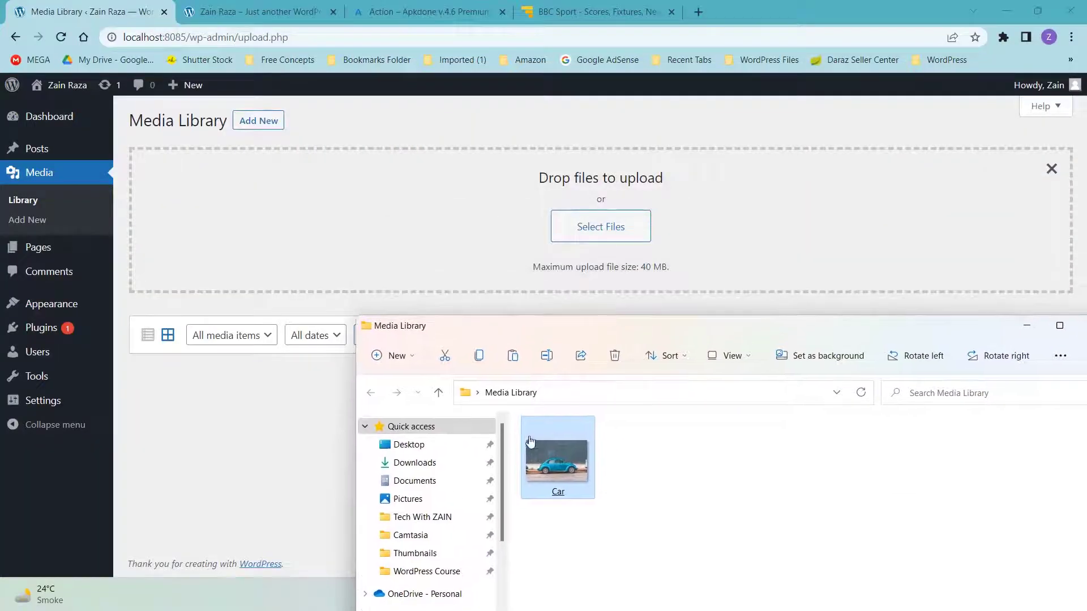
drag(530, 442, 572, 208)
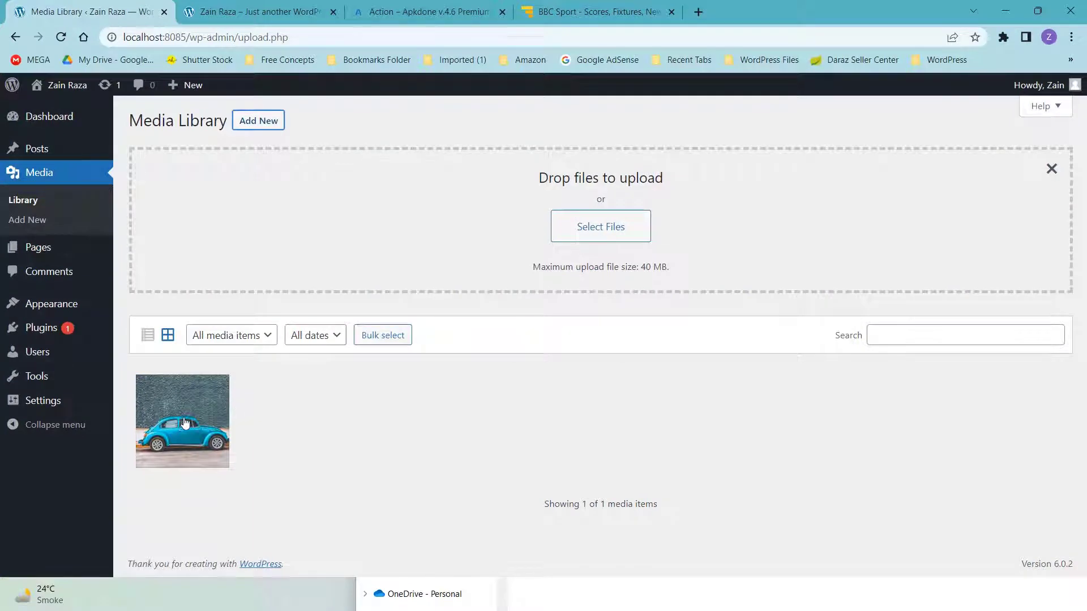
click(25, 207)
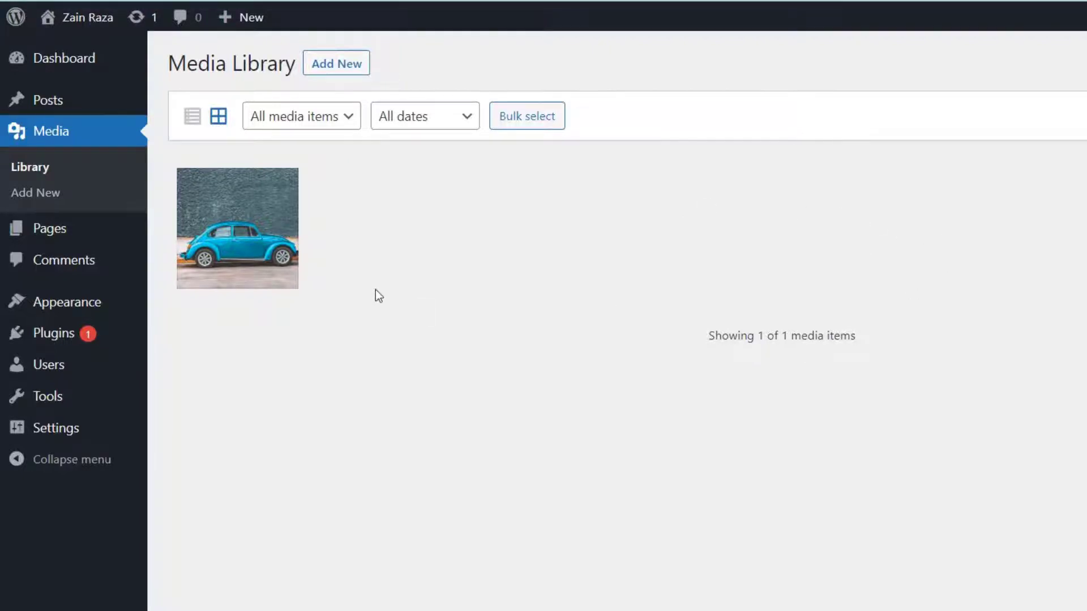
- Open the Car.jpg attachment details and permanently delete the image
click(237, 234)
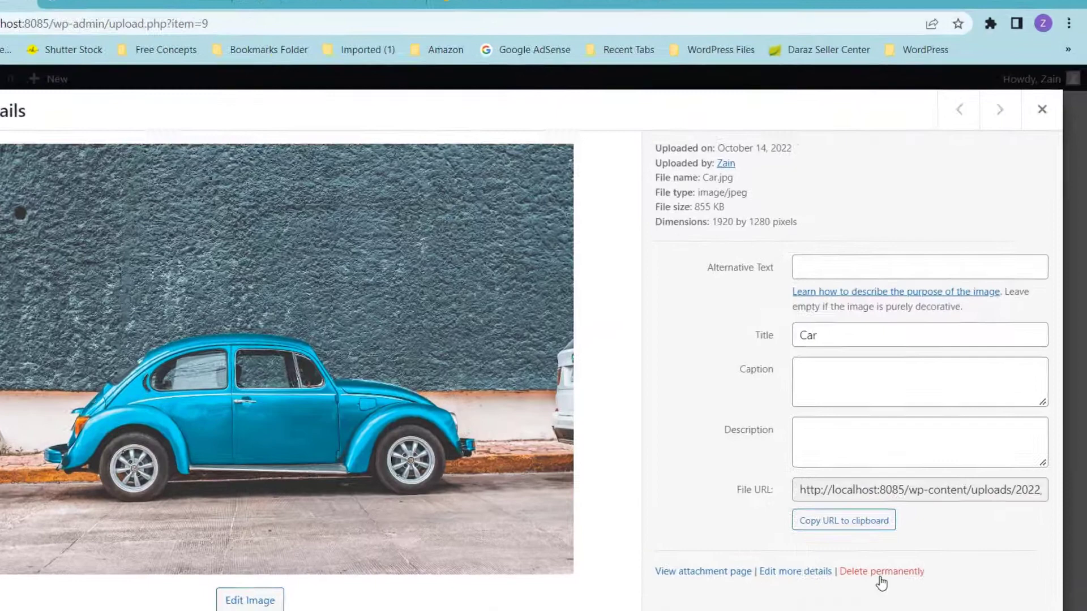
click(906, 513)
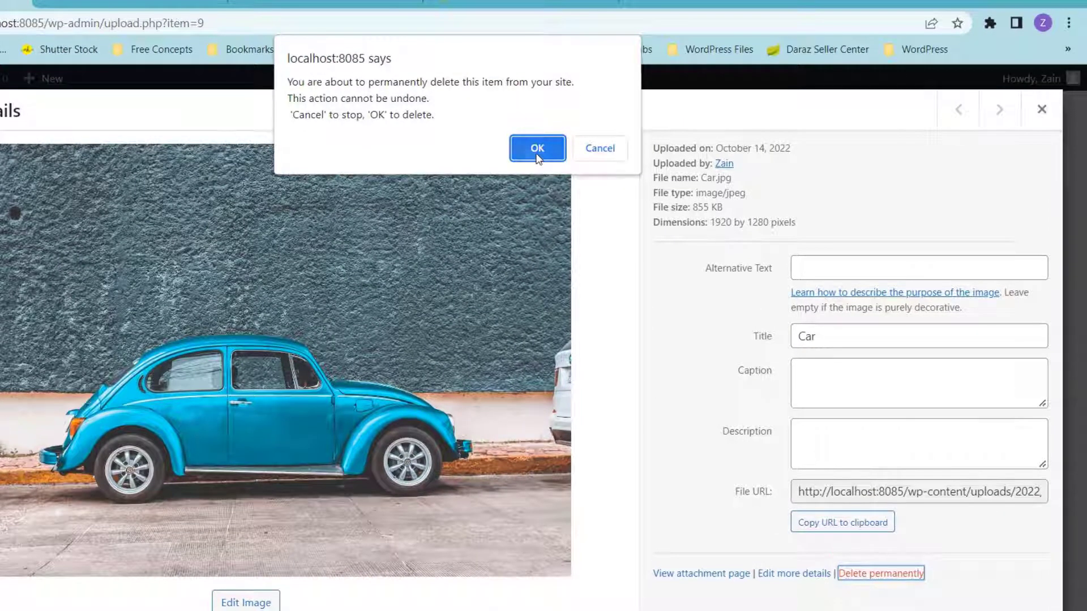
click(536, 150)
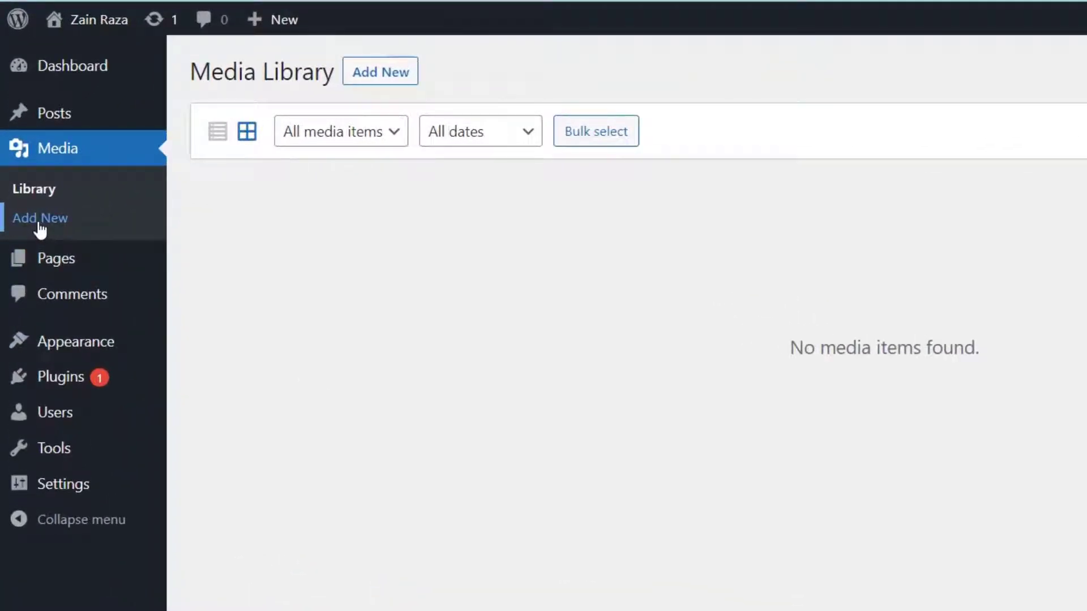
- Open All Pages to see the Privacy Policy draft and published Sample Page
mouse_move(64, 266)
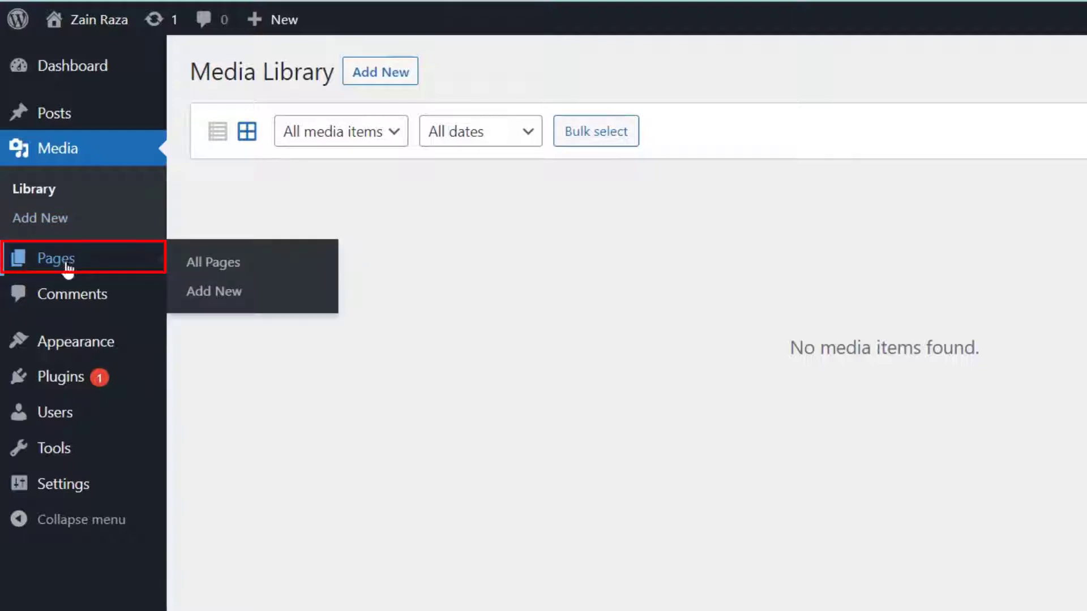
click(64, 262)
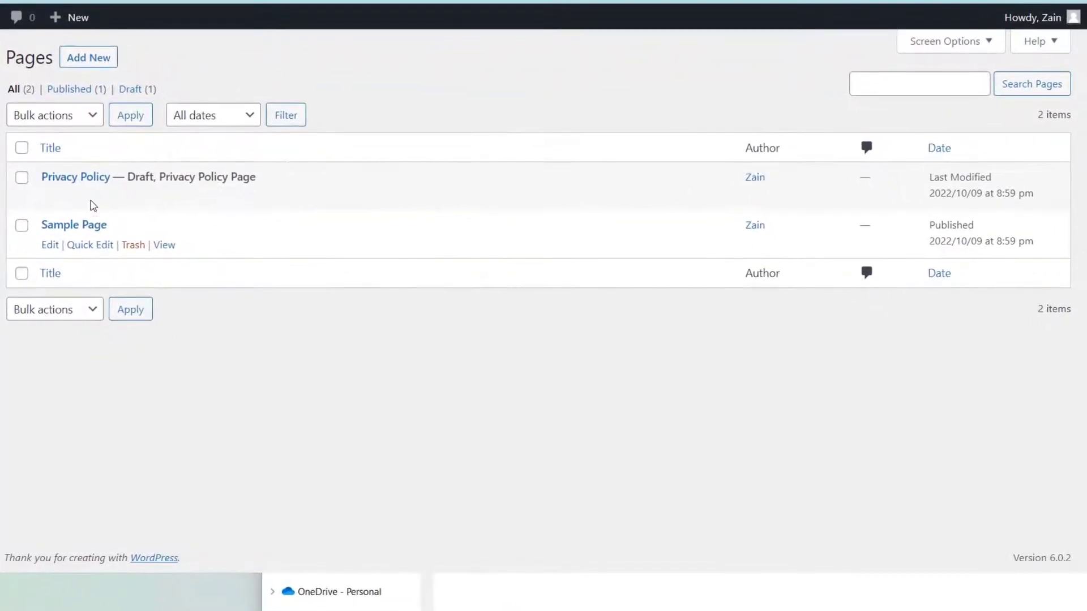
drag(107, 226, 38, 201)
click(53, 418)
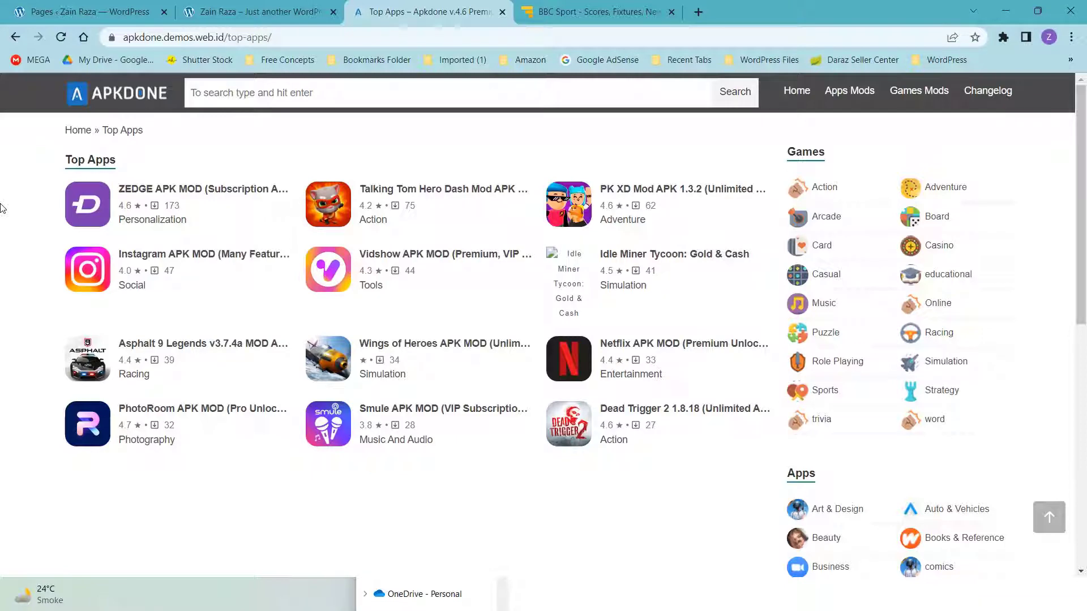
- Go to the BBC Sport tab and open its Cricket section
click(598, 6)
key(ctrl+l)
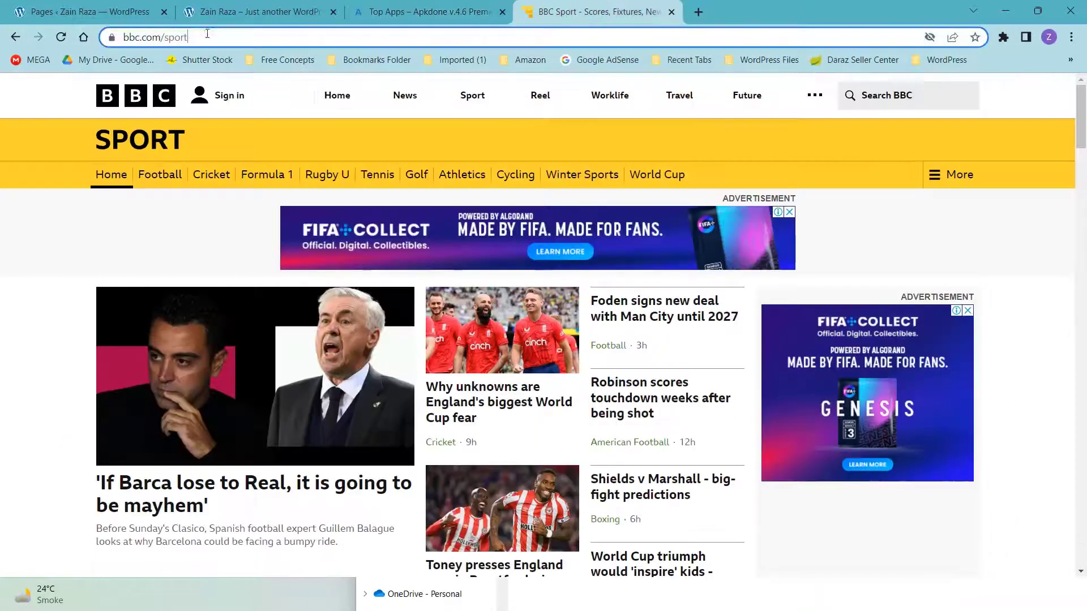
click(5, 235)
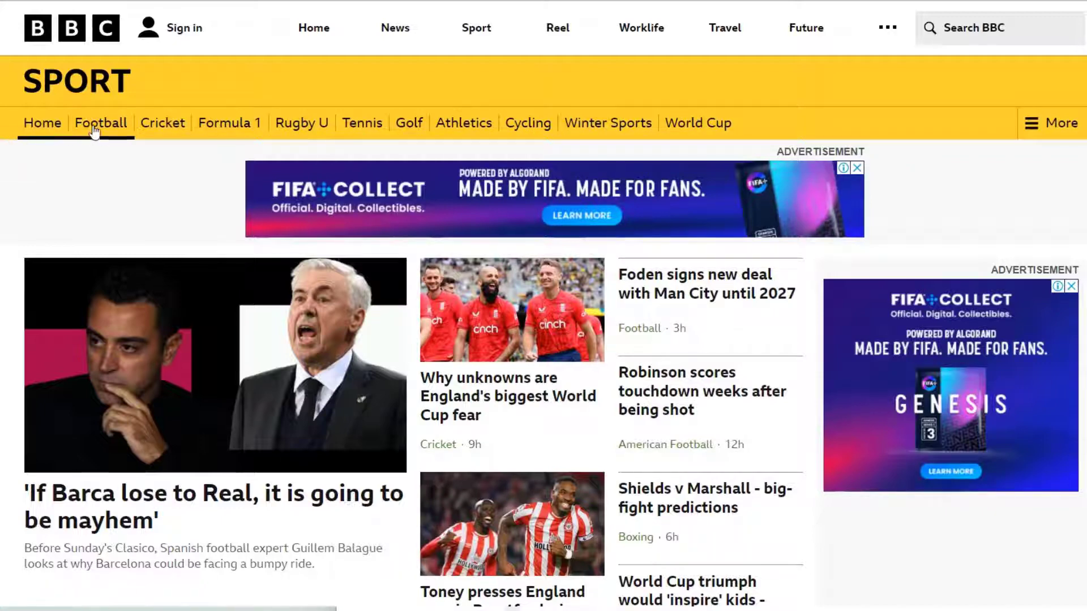
click(163, 131)
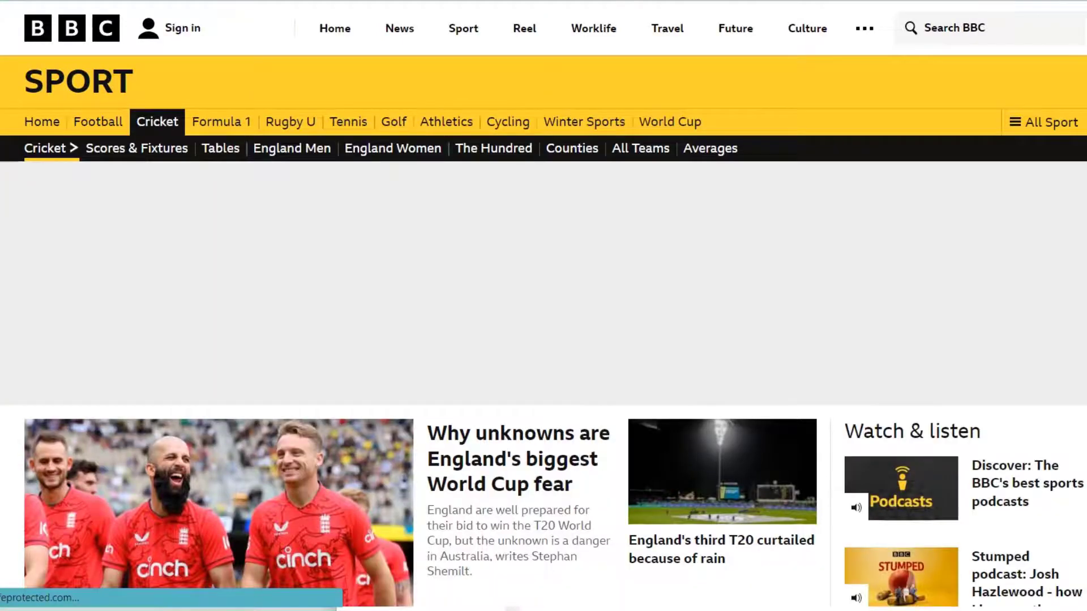
- Scroll through the Cricket stories and jump to the About the BBC footer
scroll(163, 131, down, 10)
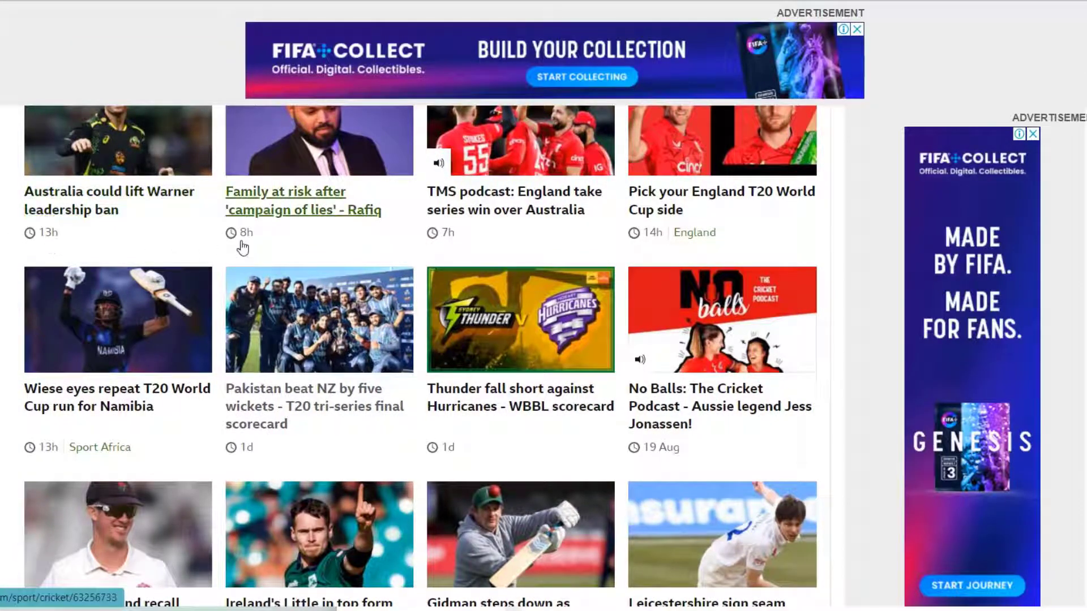
scroll(248, 248, up, 1)
scroll(248, 248, down, 5)
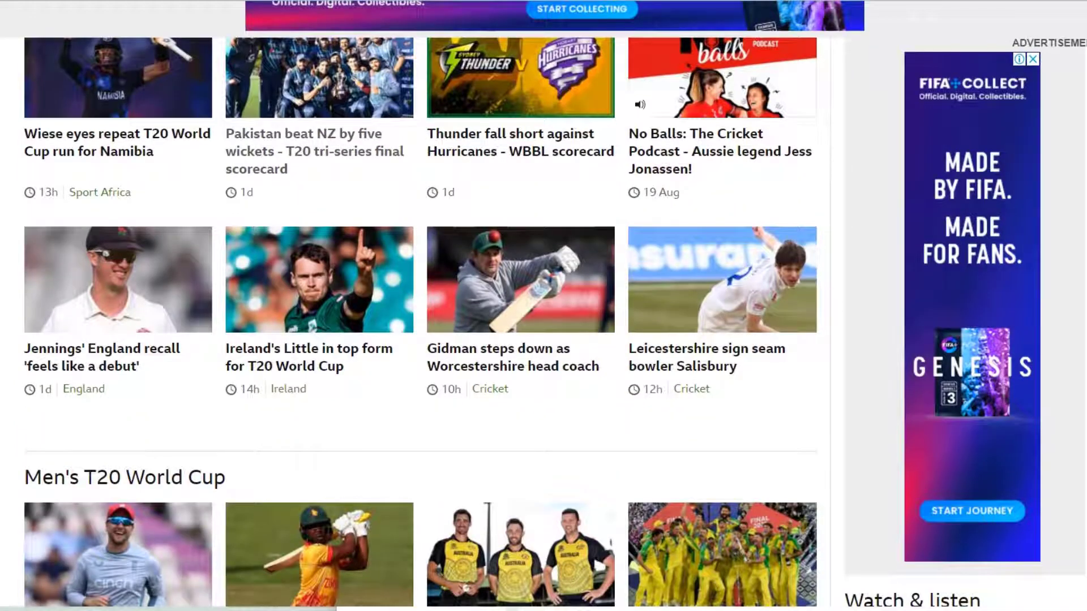
scroll(421, 351, up, 9)
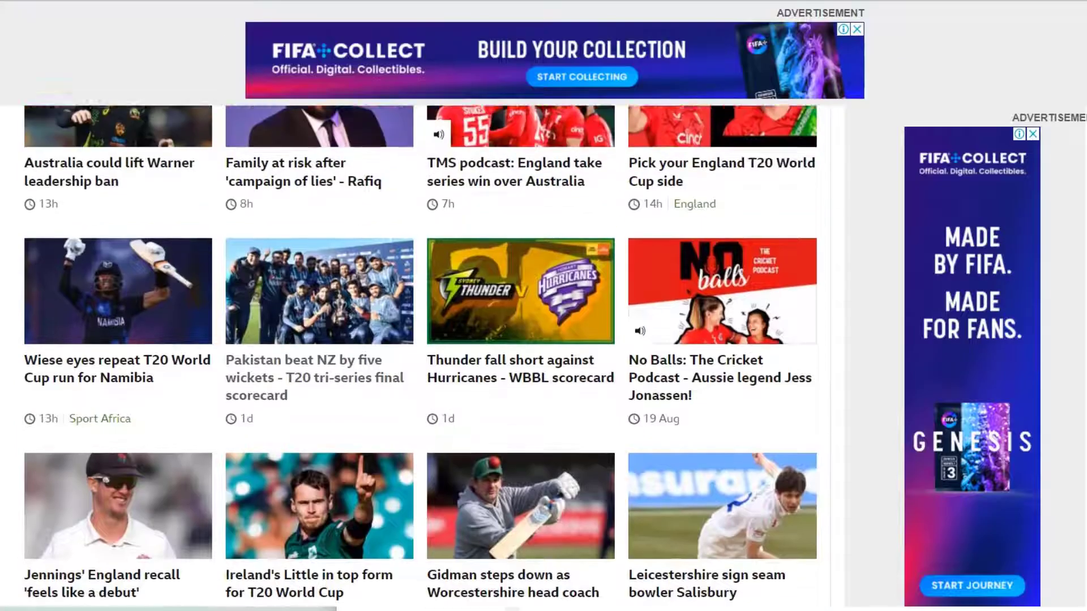
scroll(421, 351, up, 2)
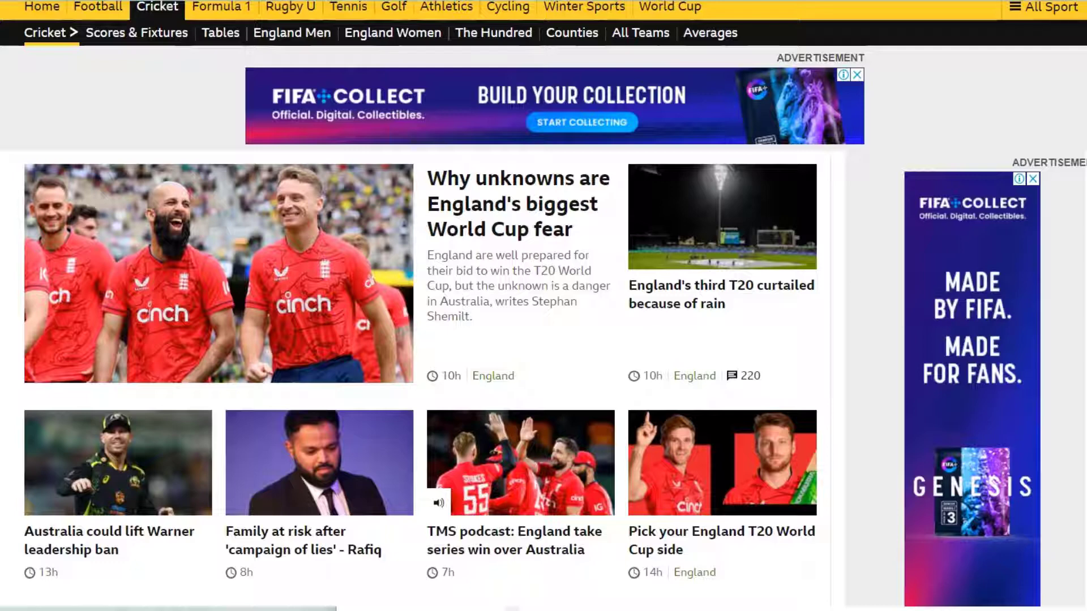
scroll(543, 306, up, 2)
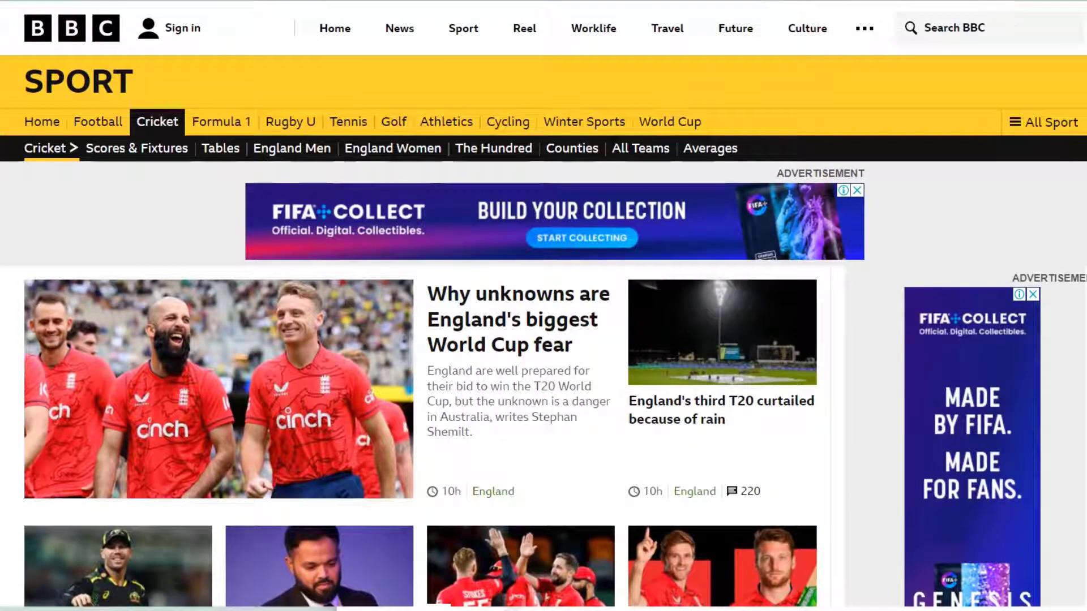
drag(136, 82, 771, 120)
click(793, 116)
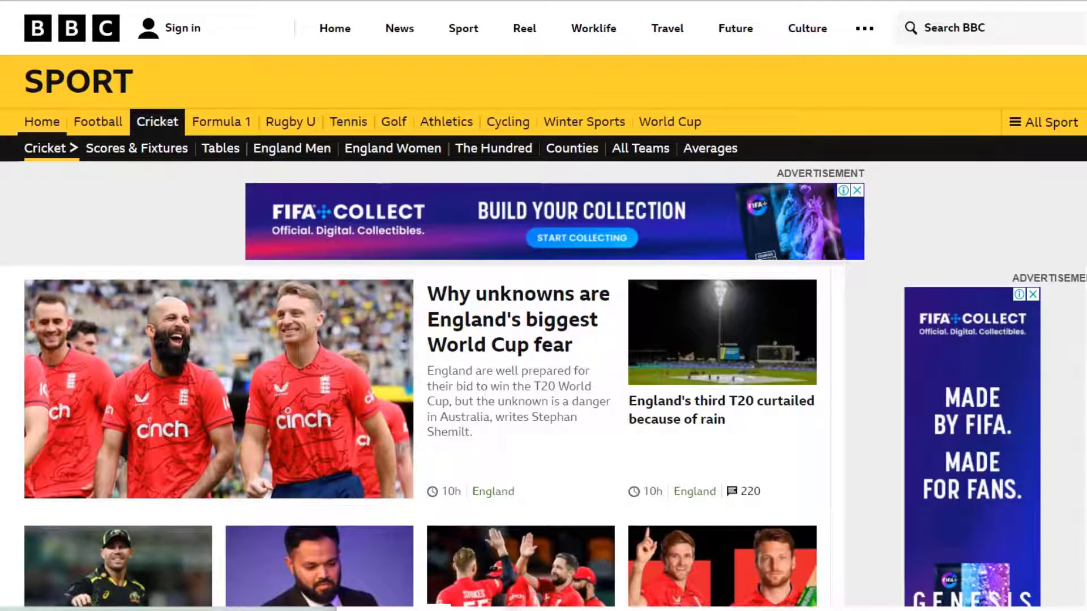
drag(21, 123, 900, 130)
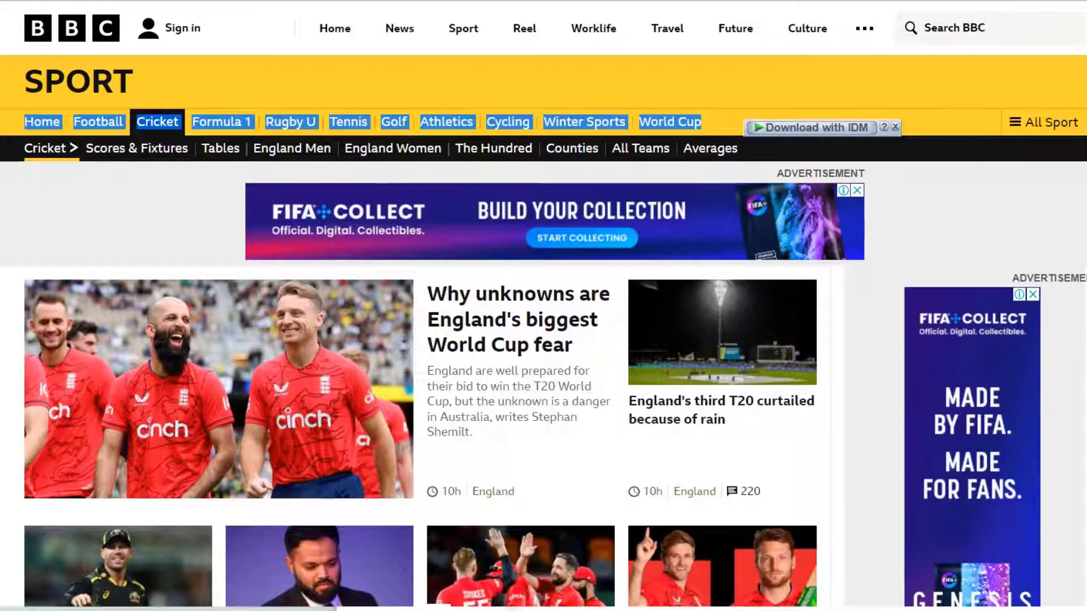
key(End)
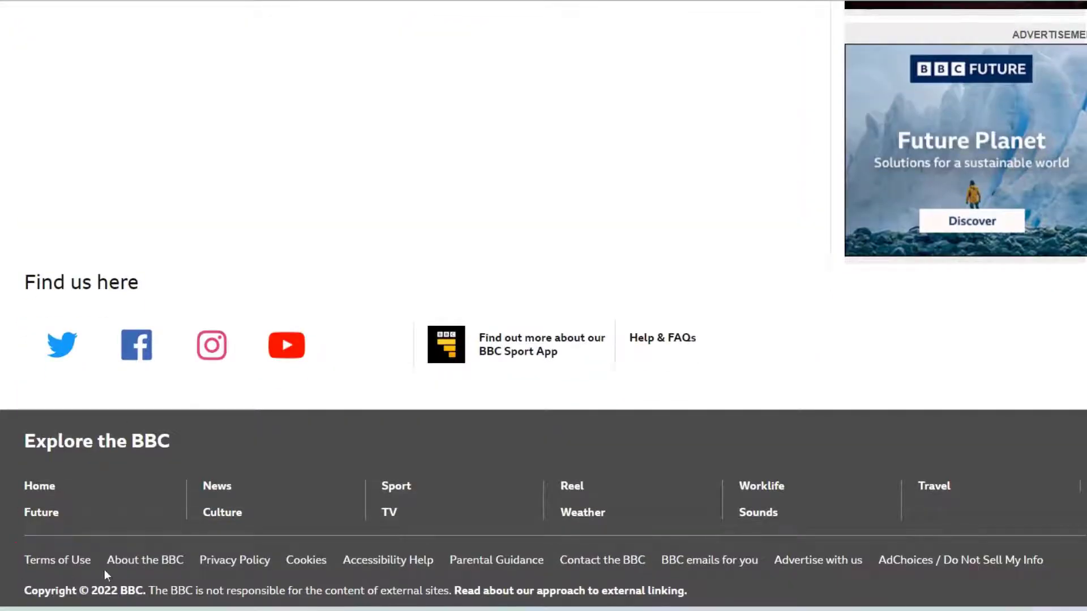
drag(105, 565, 1081, 574)
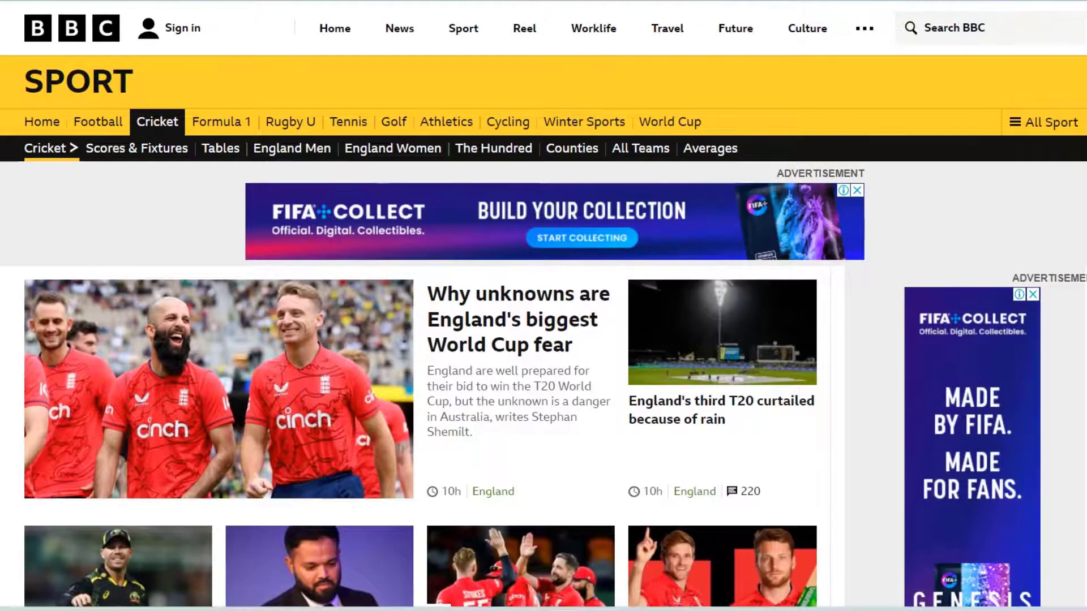
key(End)
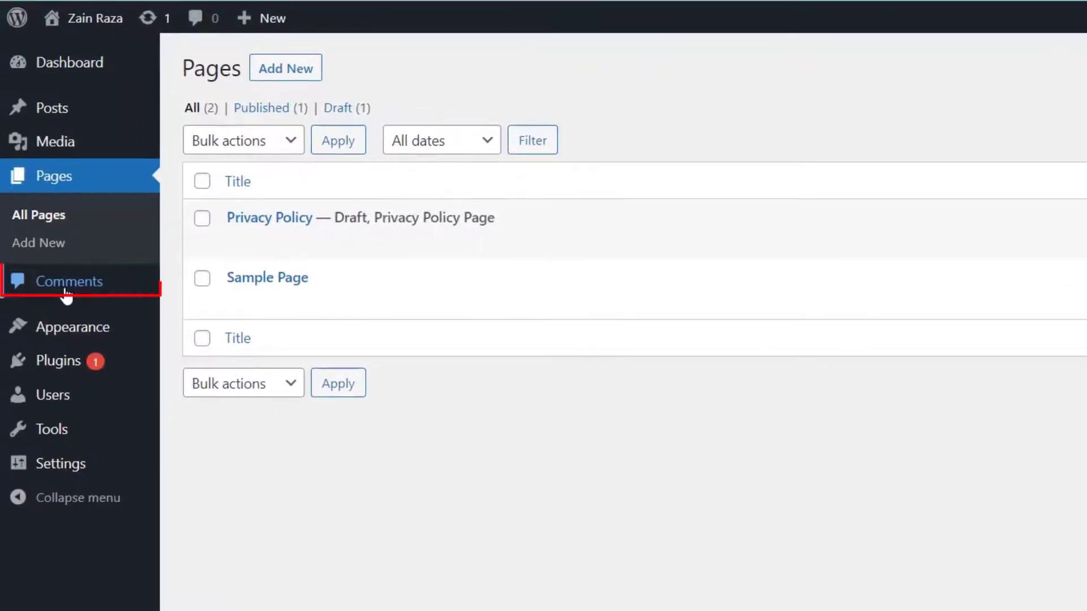
- Open the Comments page and locate the Hello world! post entry
click(65, 290)
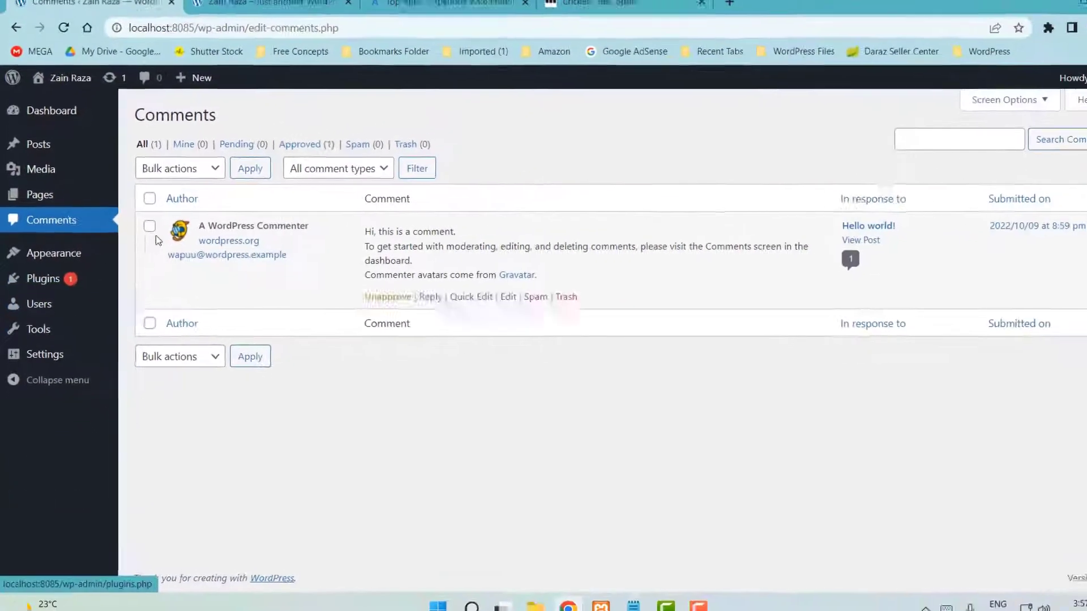
mouse_move(303, 274)
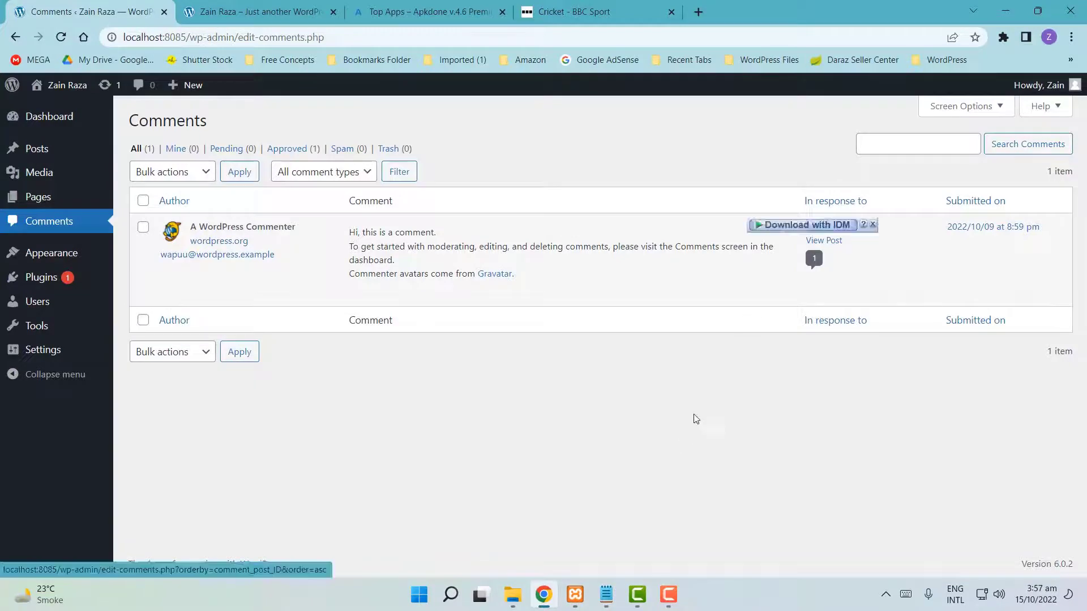
mouse_move(799, 226)
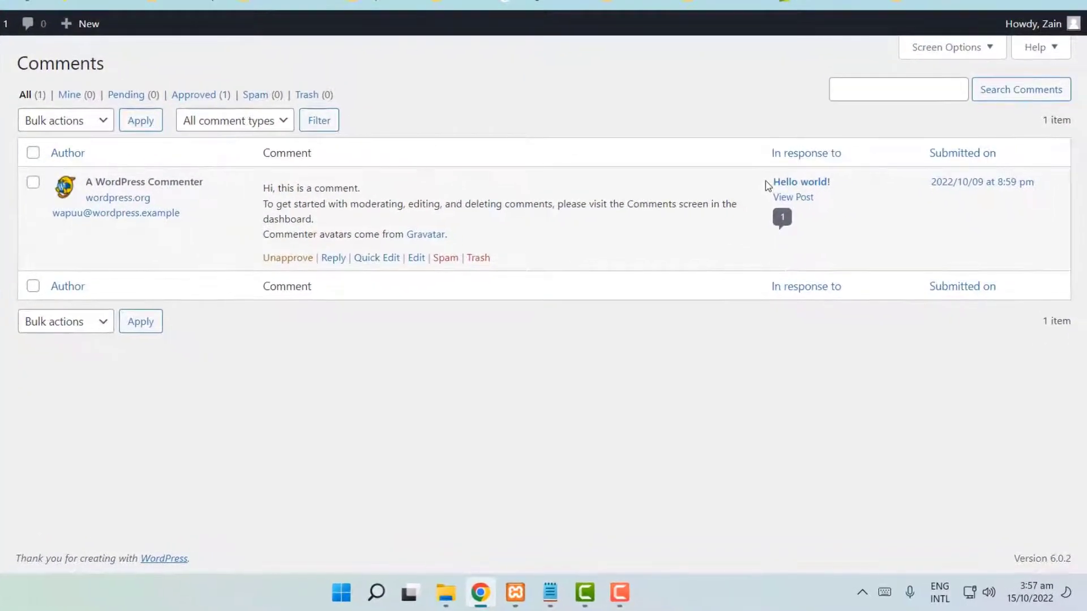
drag(766, 181, 842, 178)
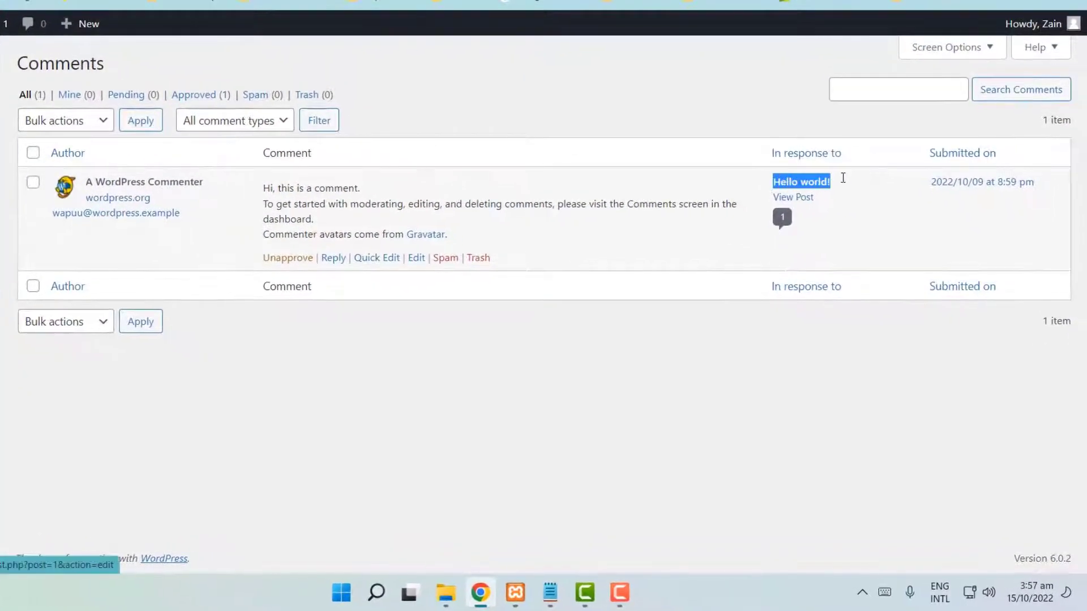
click(684, 255)
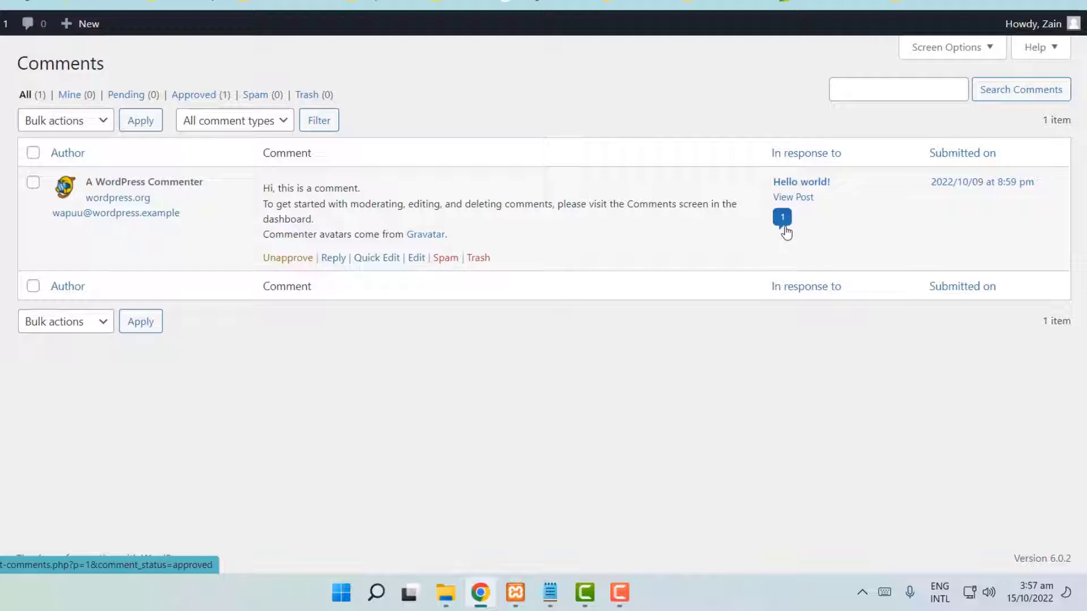
- Show the Hello world! post's single comment and read through its text
click(782, 217)
drag(261, 188, 470, 219)
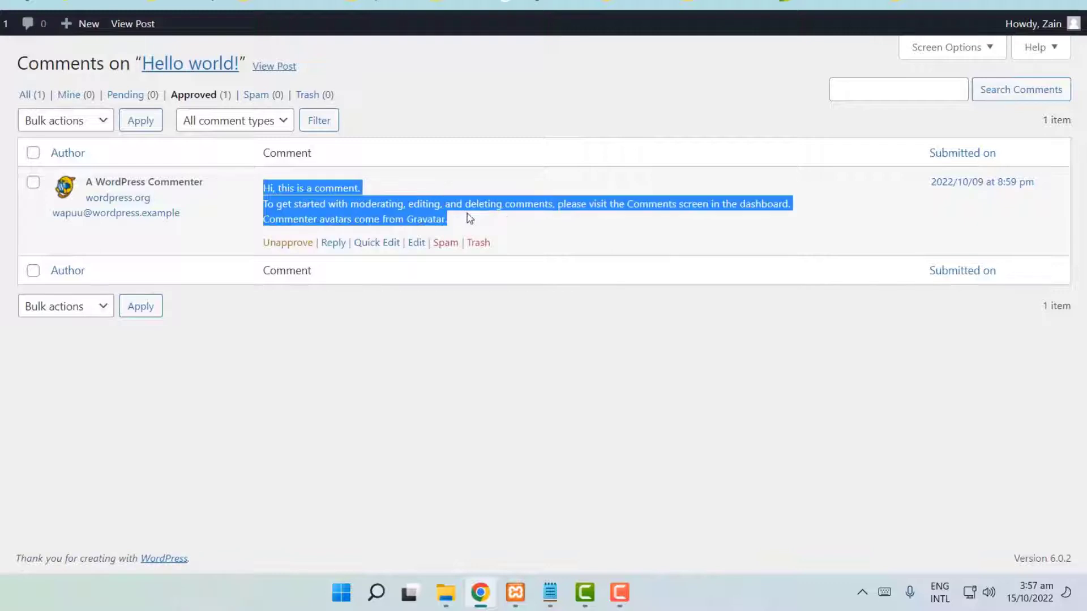
click(426, 328)
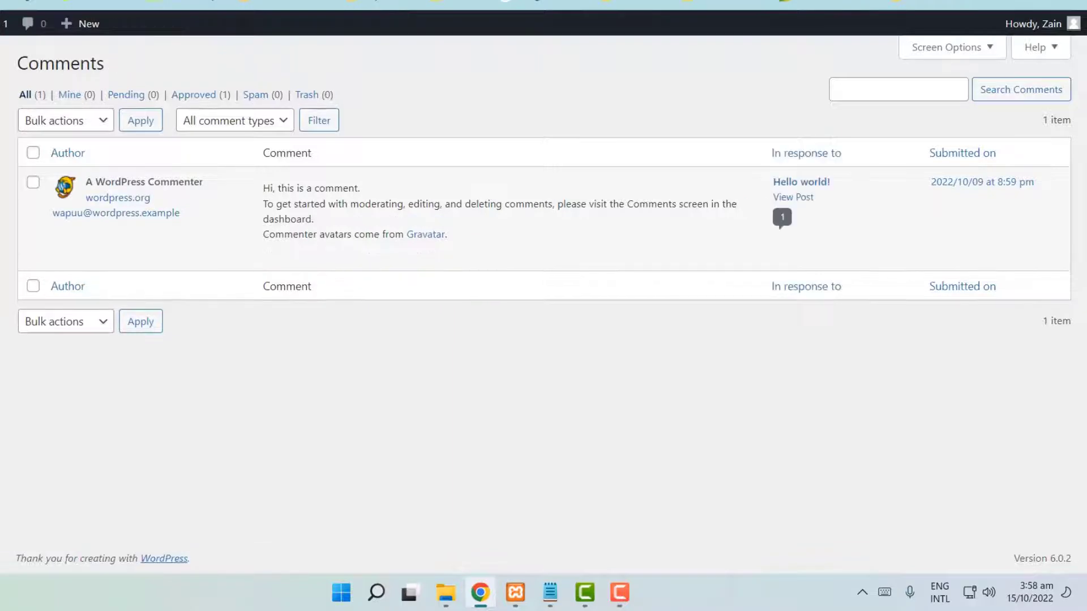
drag(263, 187, 506, 243)
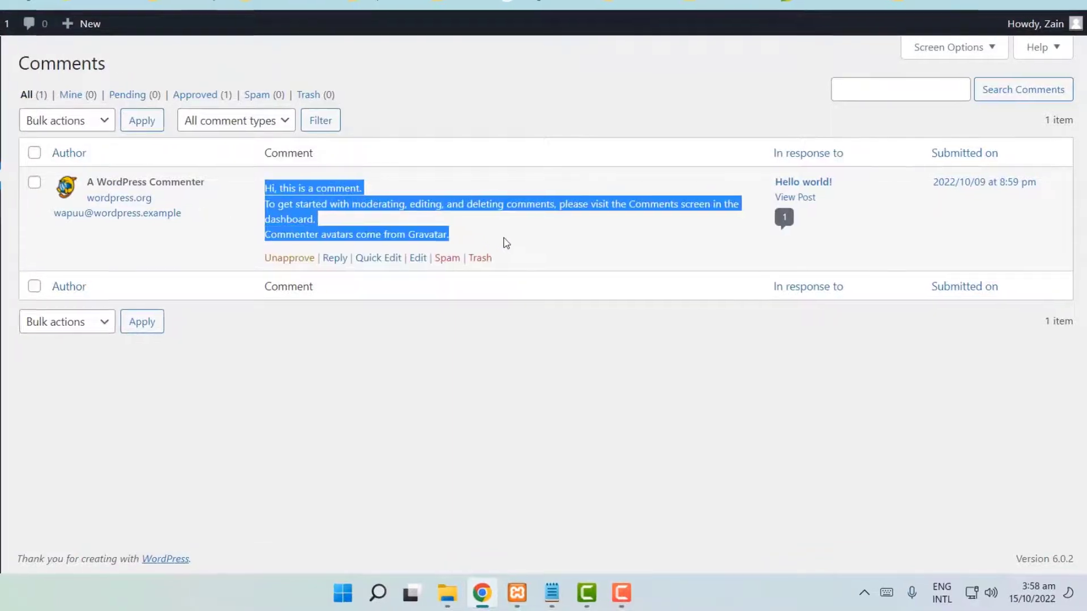
click(306, 416)
mouse_move(40, 231)
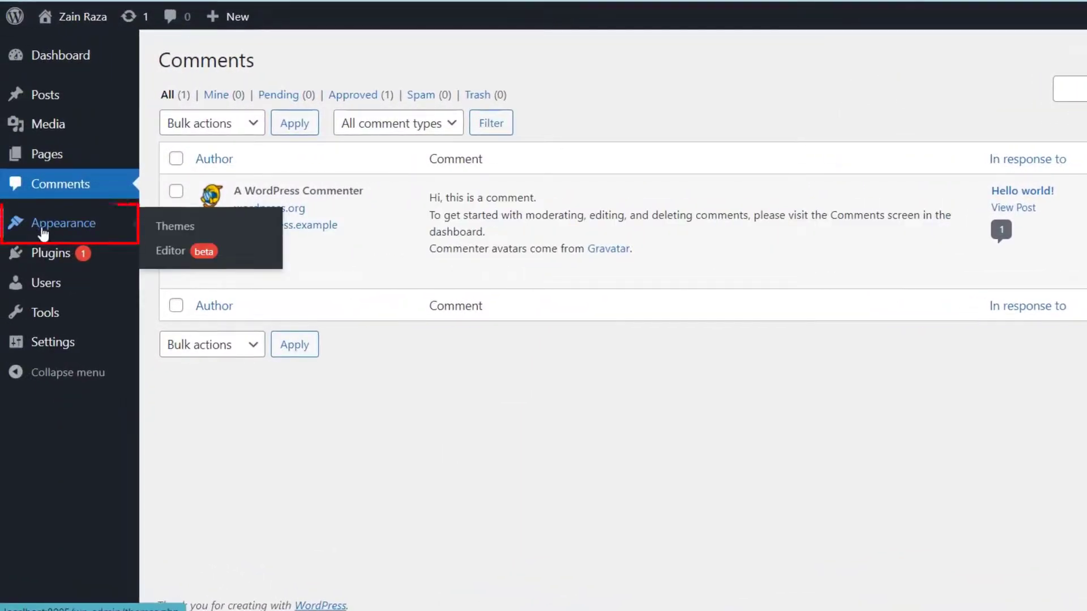
- On Appearance > Themes, check the live site, then activate Twenty Twenty
click(54, 230)
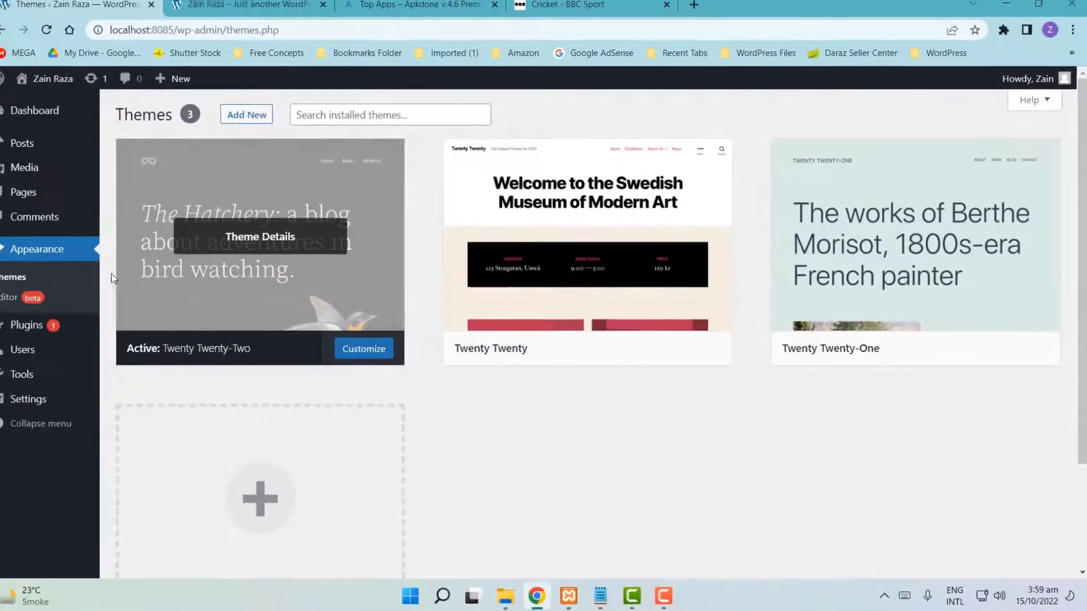
click(238, 4)
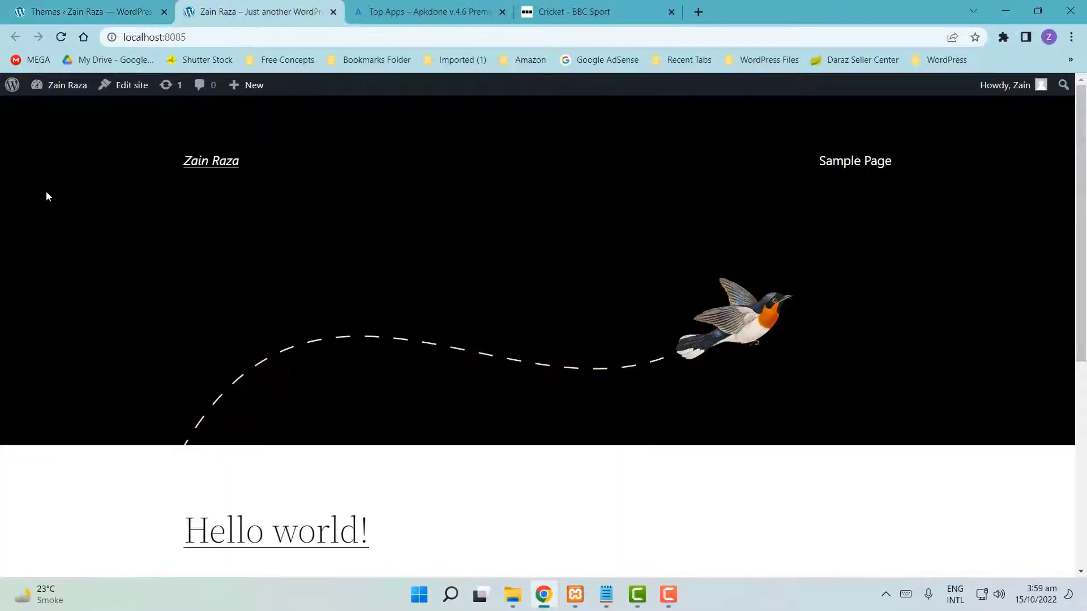
scroll(47, 197, down, 6)
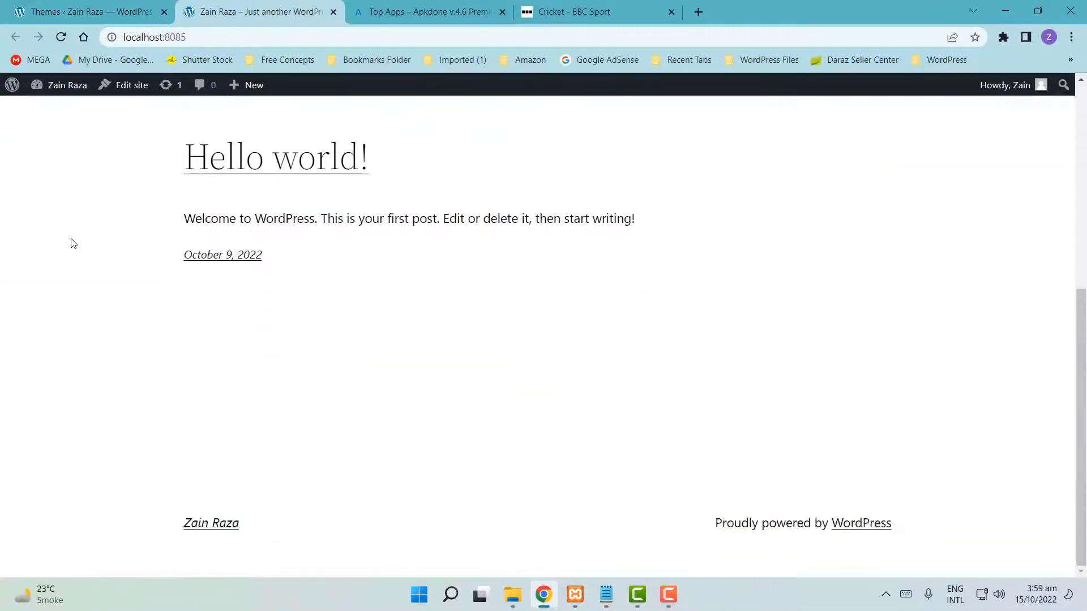
scroll(73, 243, up, 6)
click(91, 11)
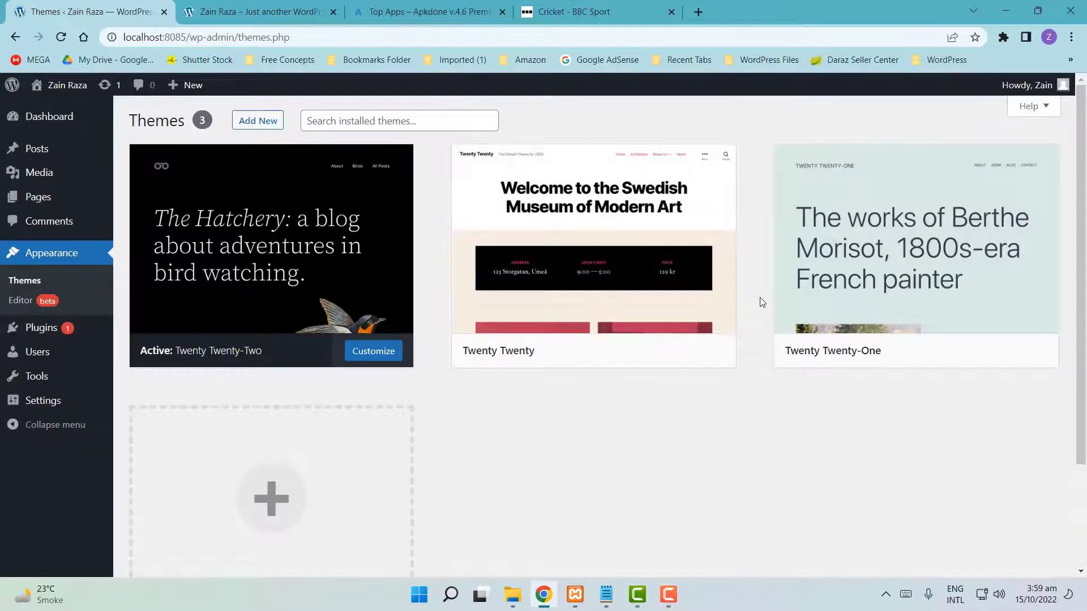
mouse_move(595, 317)
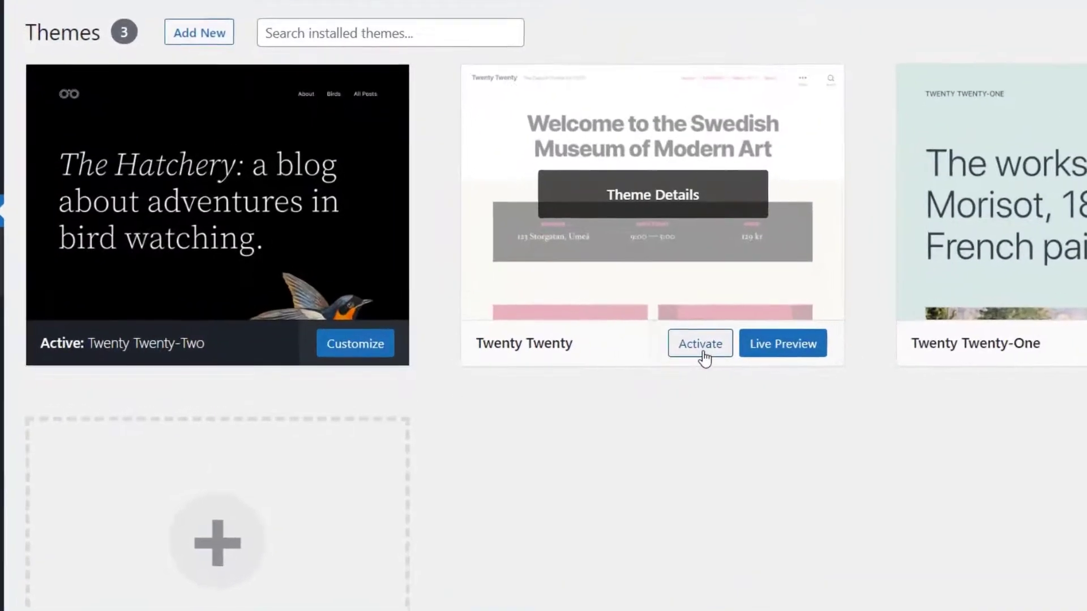
click(630, 357)
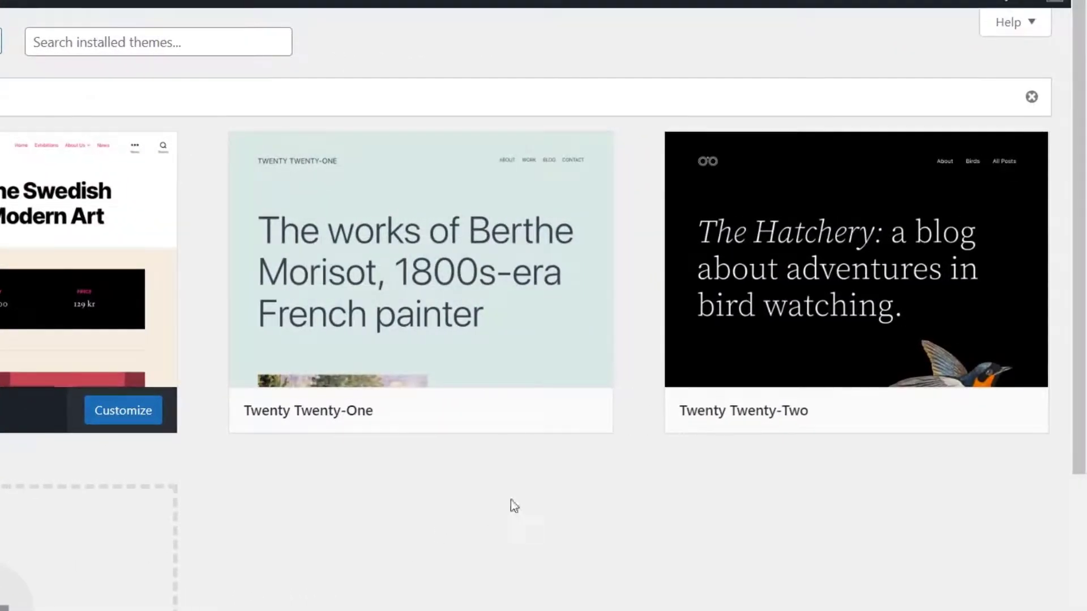
- Reload the live site to see Twenty Twenty, then reactivate Twenty Twenty-Two
mouse_move(937, 416)
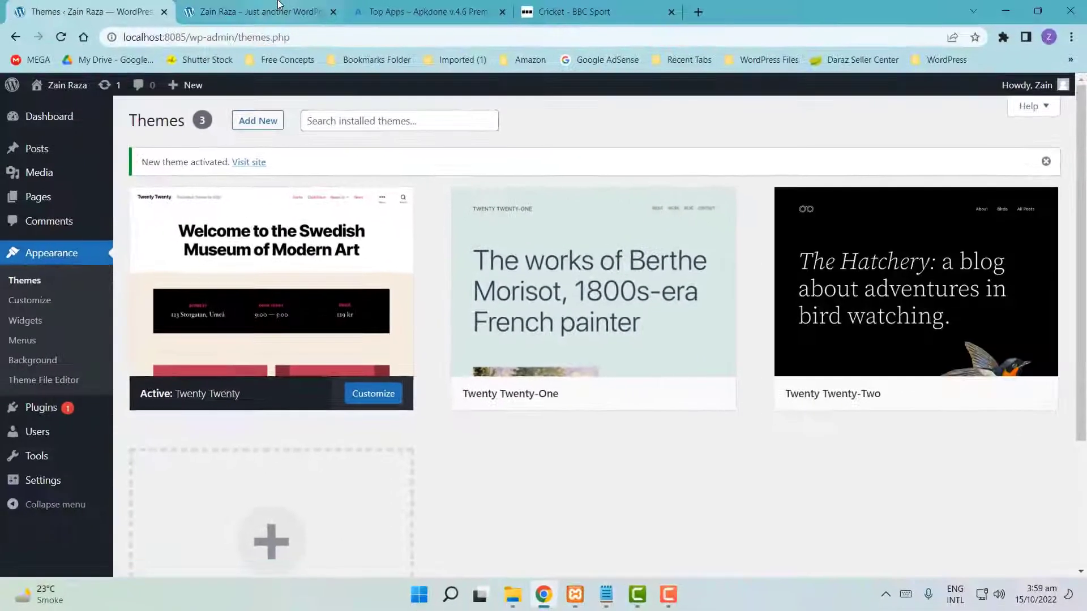
click(282, 10)
scroll(100, 205, up, 2)
click(58, 35)
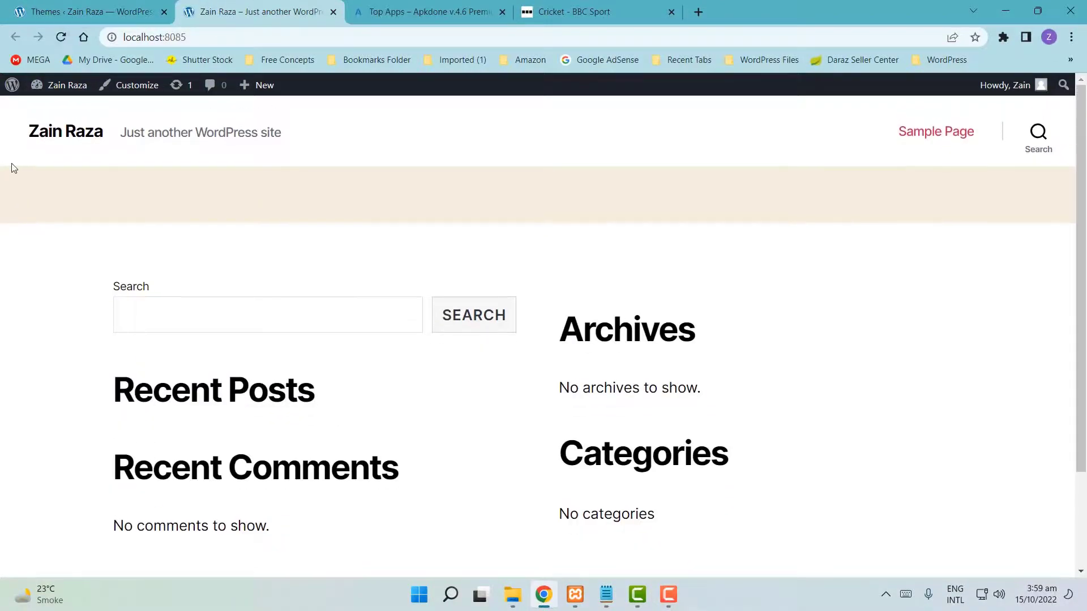
scroll(2, 254, down, 3)
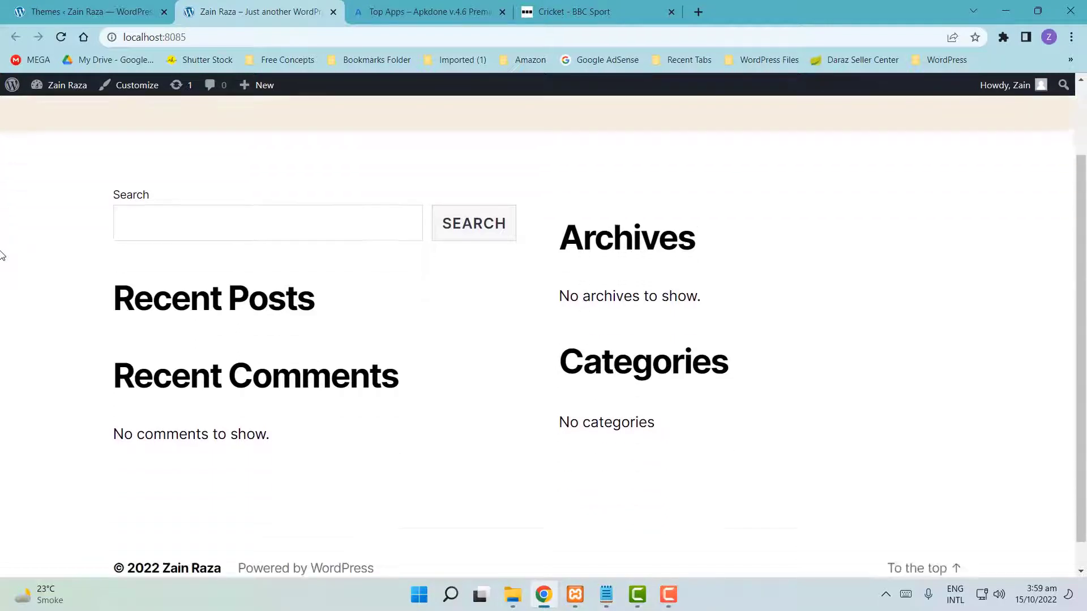
scroll(2, 255, up, 1)
key(ctrl+shift+Tab)
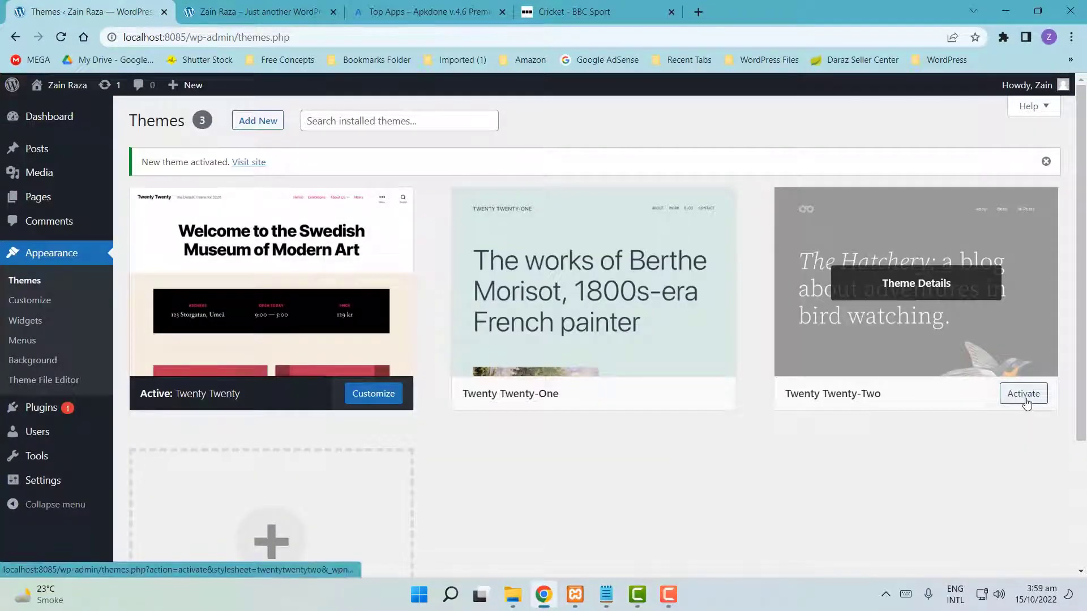
click(1025, 402)
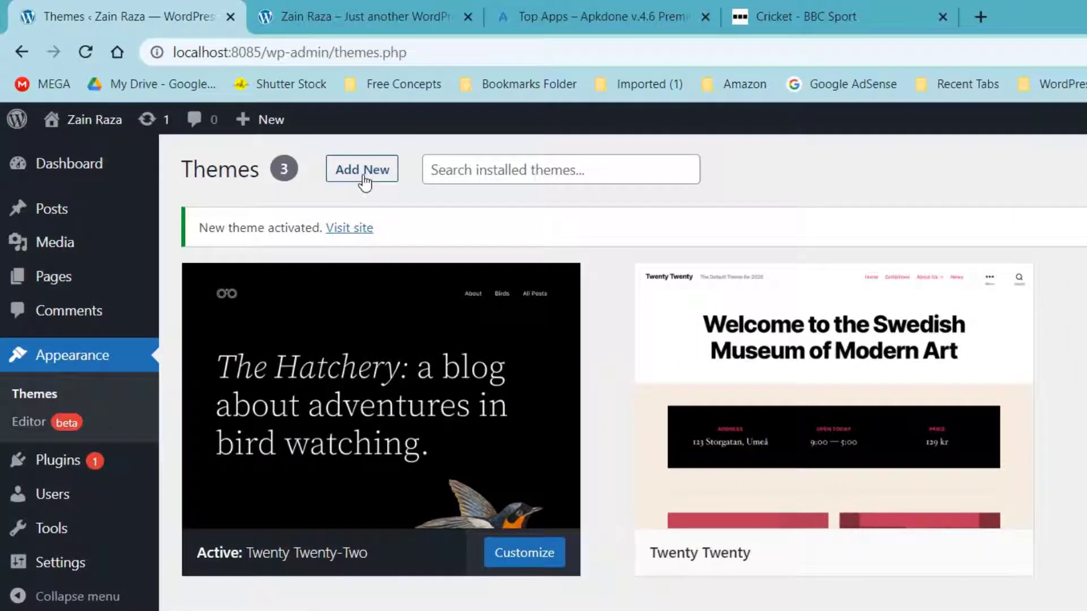
- Browse the Add Themes page, briefly showing and hiding the Upload Theme form
click(362, 170)
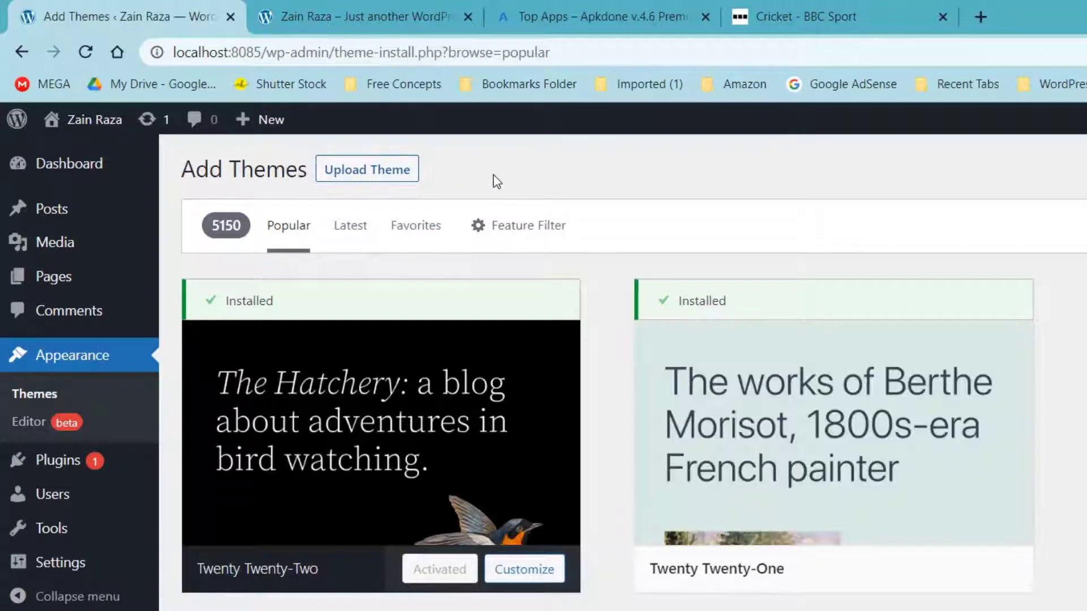
click(365, 180)
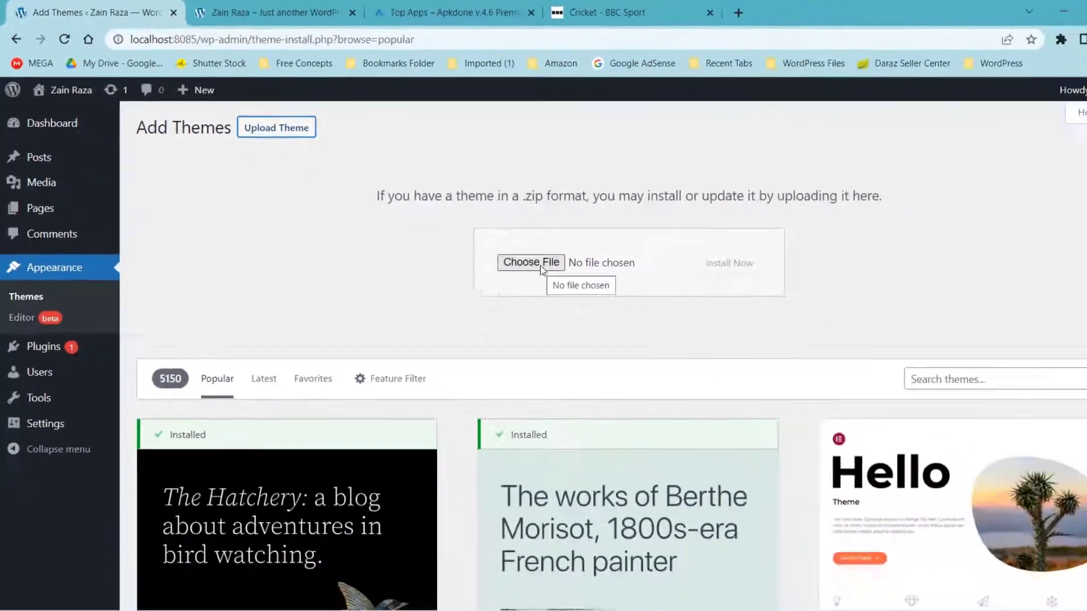
click(358, 176)
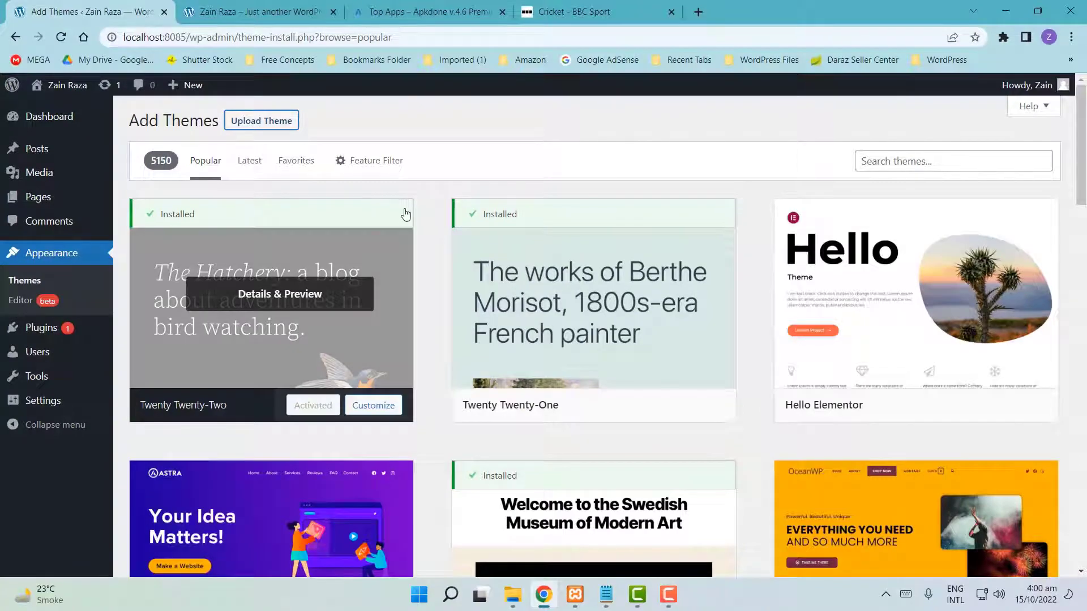
scroll(433, 261, down, 20)
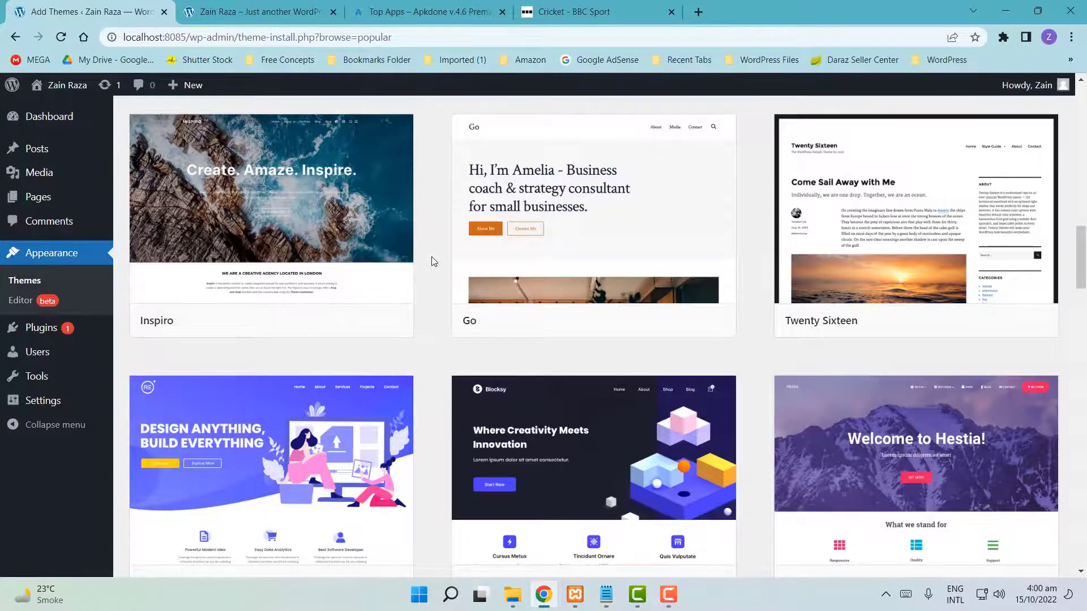
scroll(428, 333, up, 20)
scroll(426, 335, down, 3)
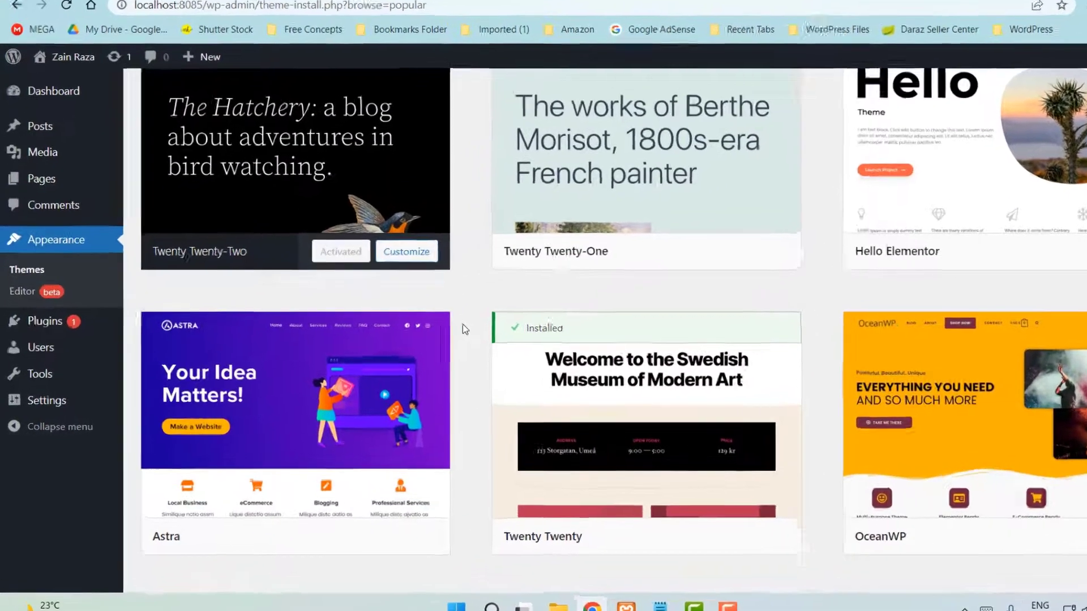
- Install and activate the Astra theme, then switch to the site's front-end tab
mouse_move(368, 459)
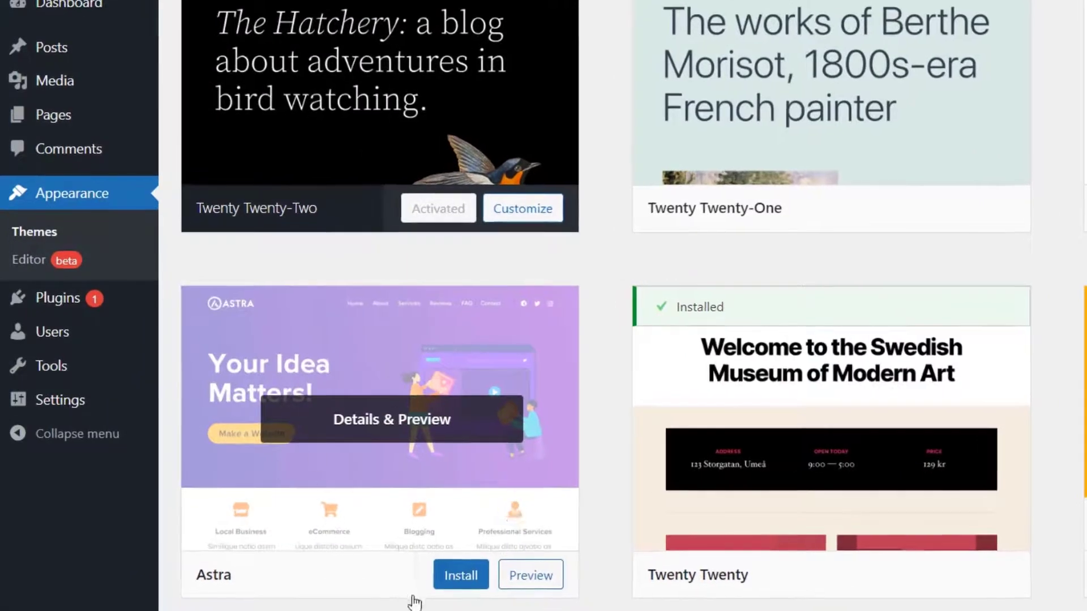
click(464, 586)
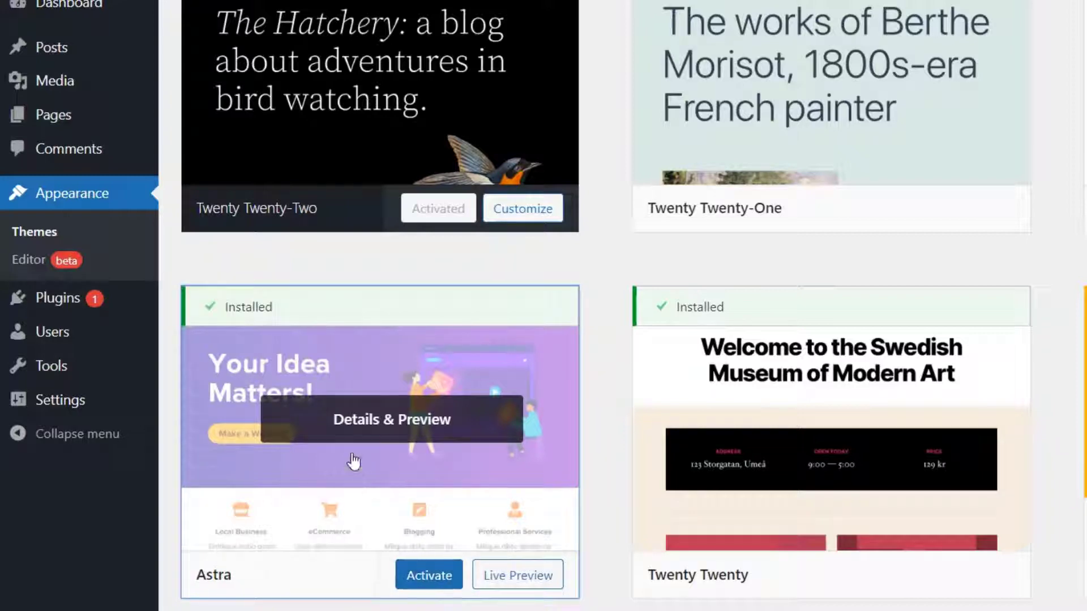
click(431, 586)
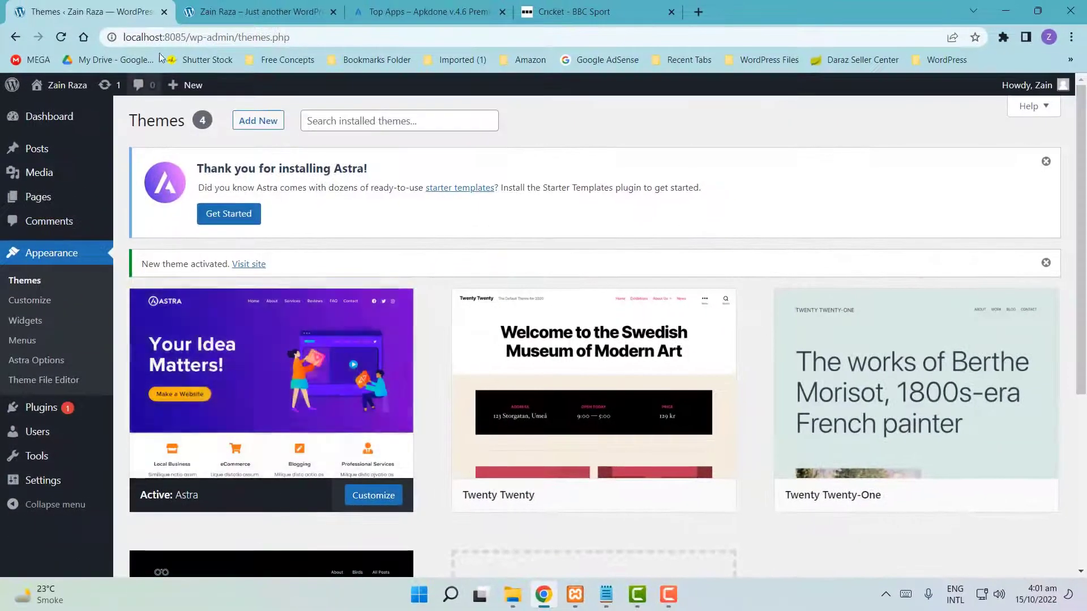
click(249, 12)
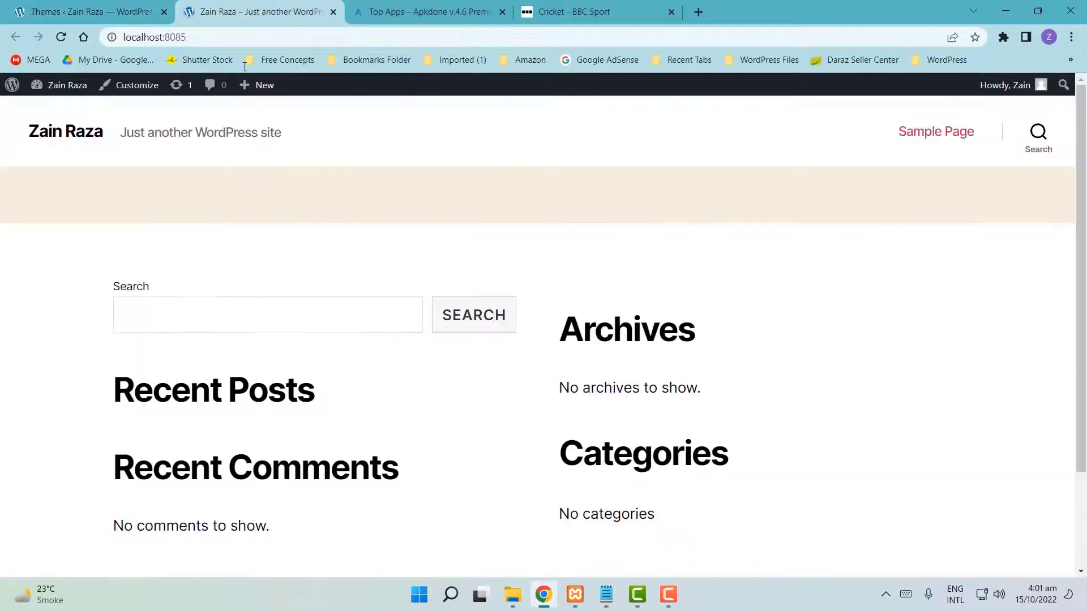
- Reload the front-end tab and scroll through the site in the Astra theme
click(61, 39)
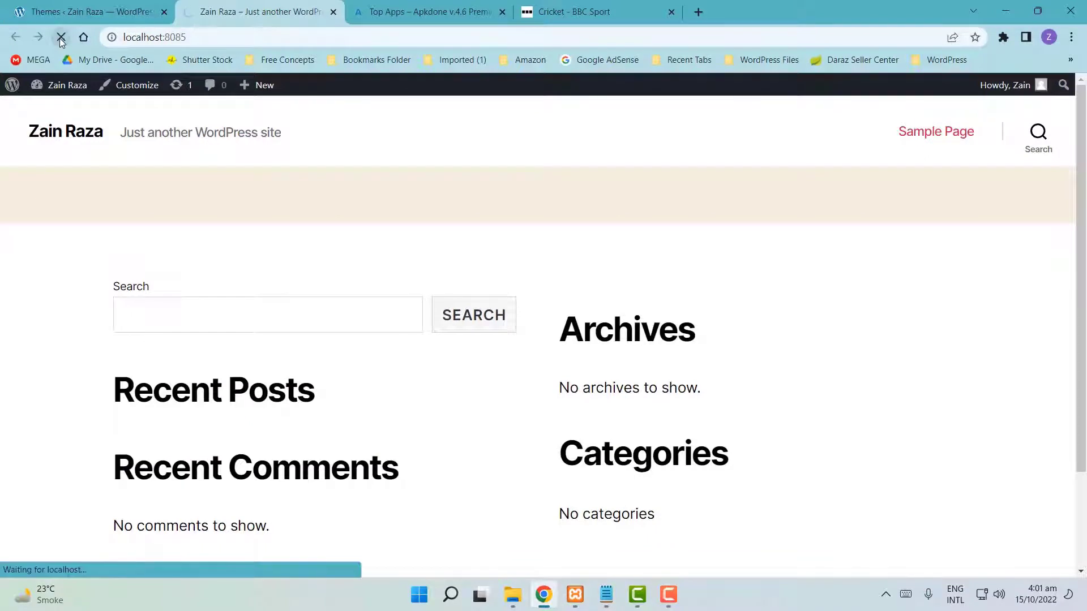
scroll(596, 301, down, 2)
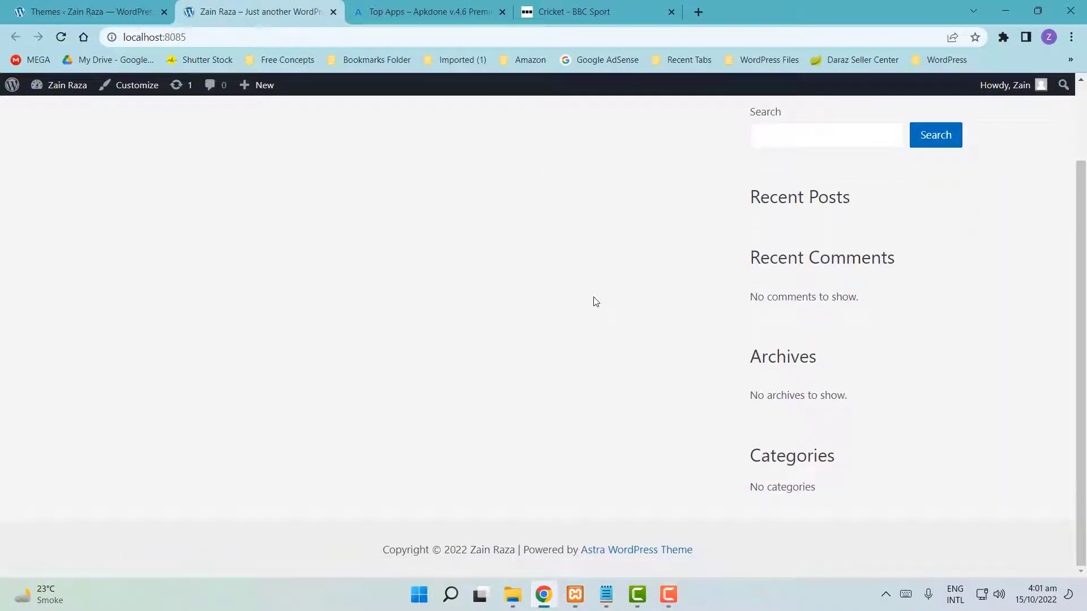
scroll(596, 301, up, 2)
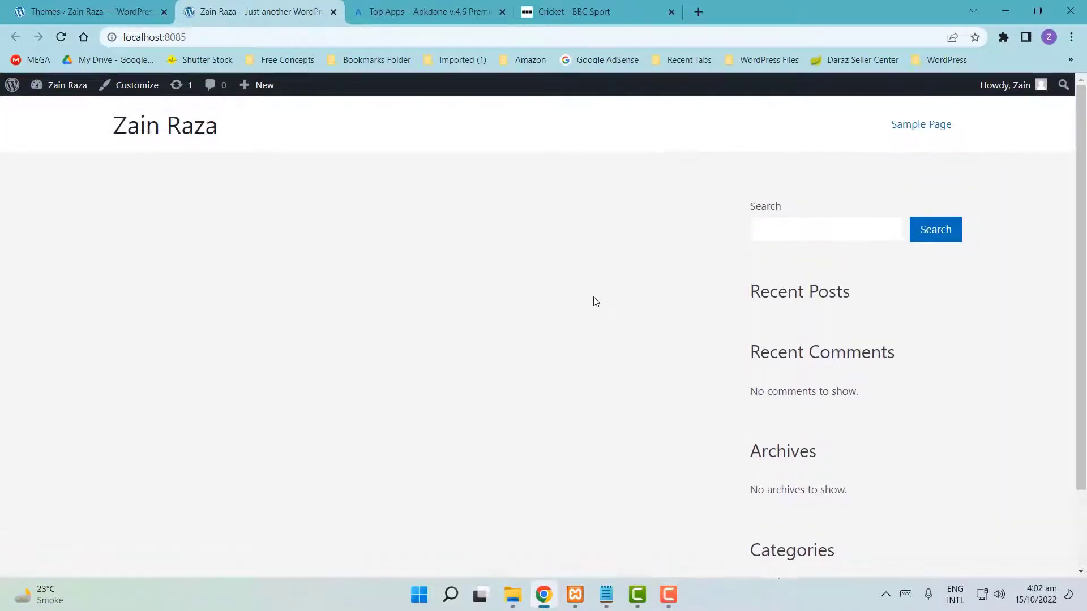
- Return to the installed themes list and reactivate Twenty Twenty-Two
click(85, 11)
click(16, 37)
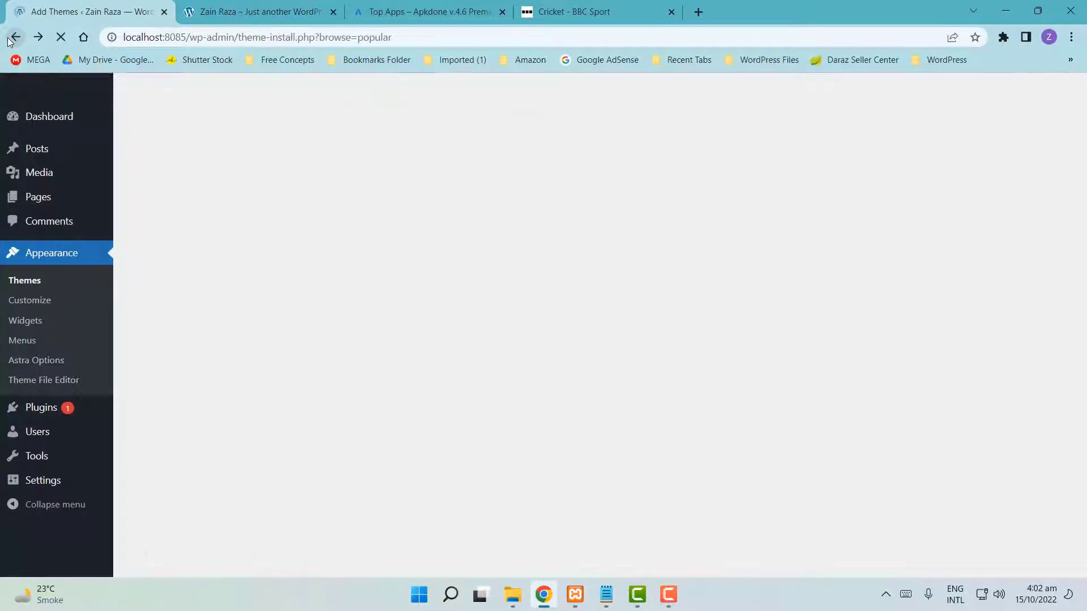
click(10, 39)
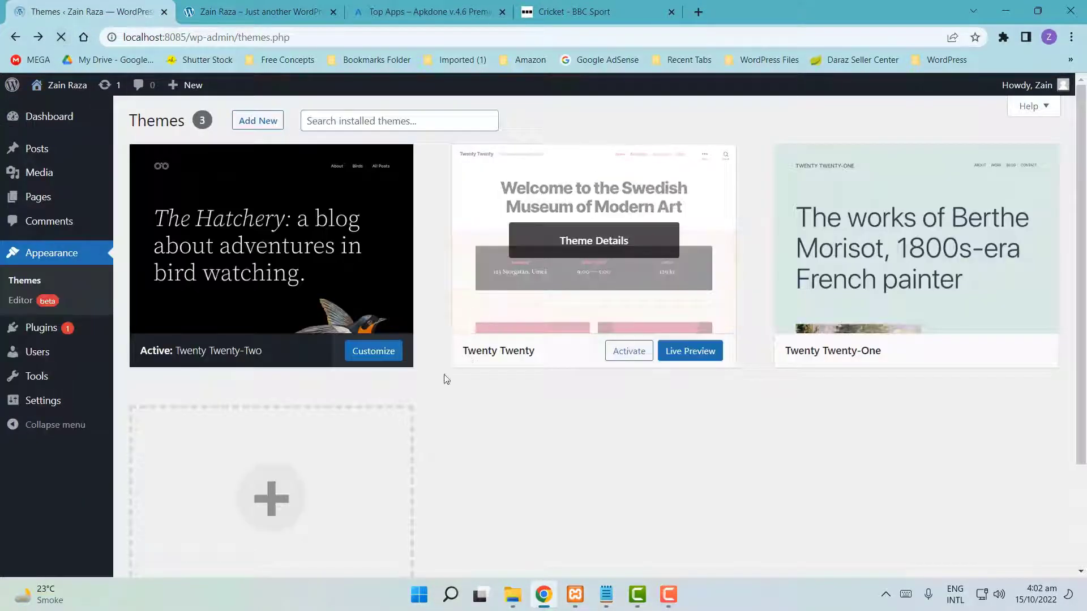
scroll(453, 470, down, 1)
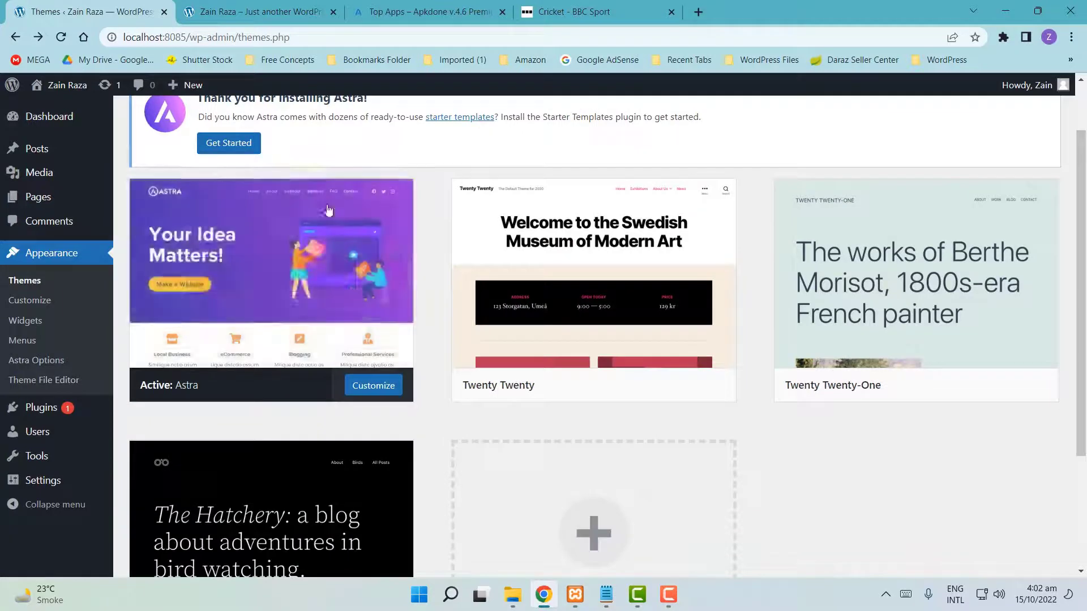
scroll(335, 381, down, 3)
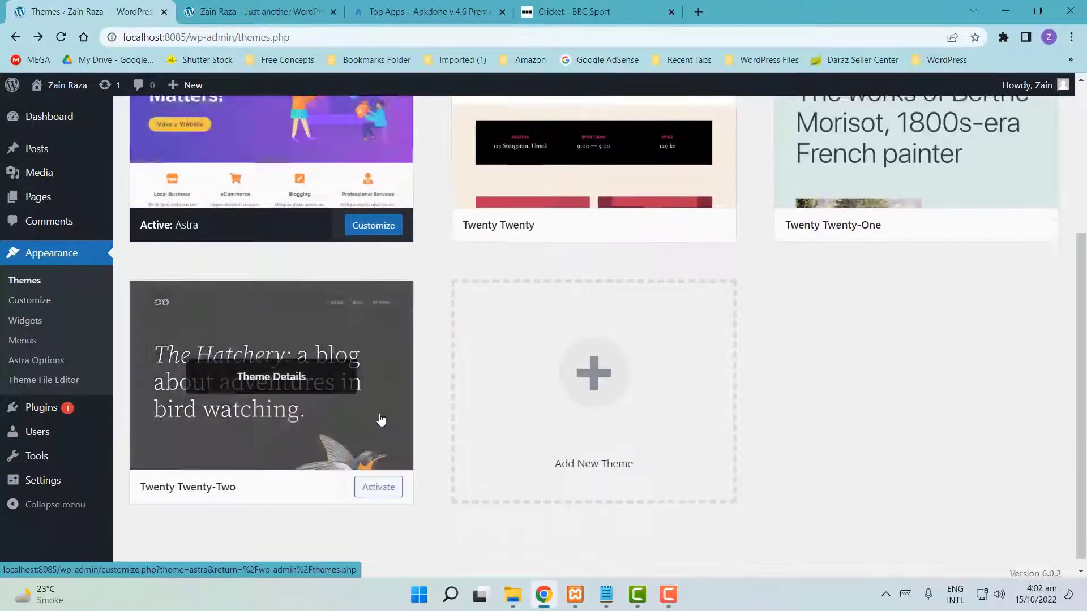
click(377, 484)
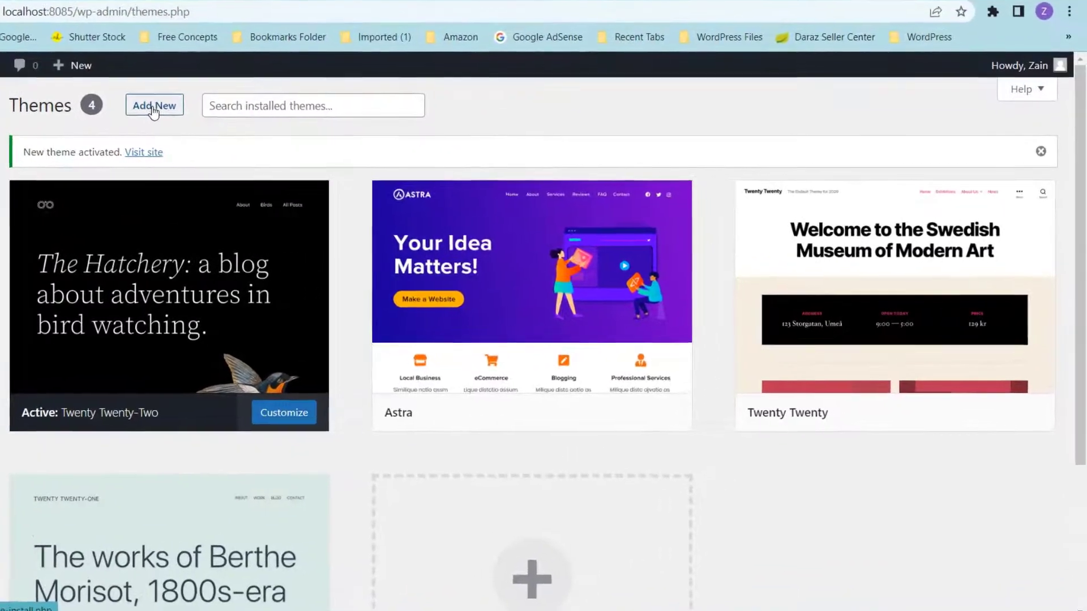
- Search the theme directory for 'Astra' from the Add Themes page and review the results
click(151, 107)
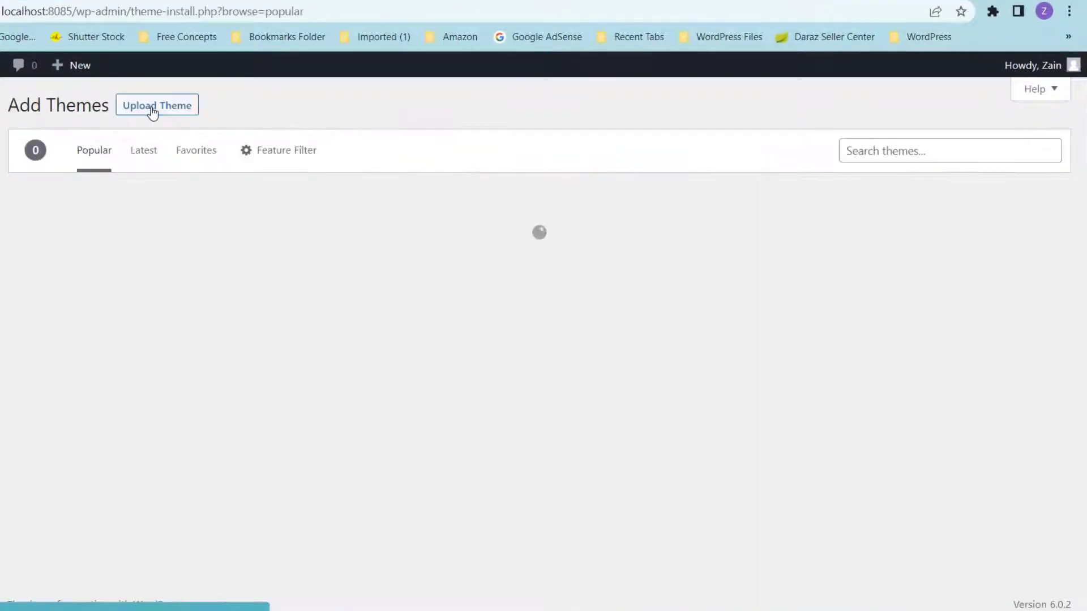
click(897, 155)
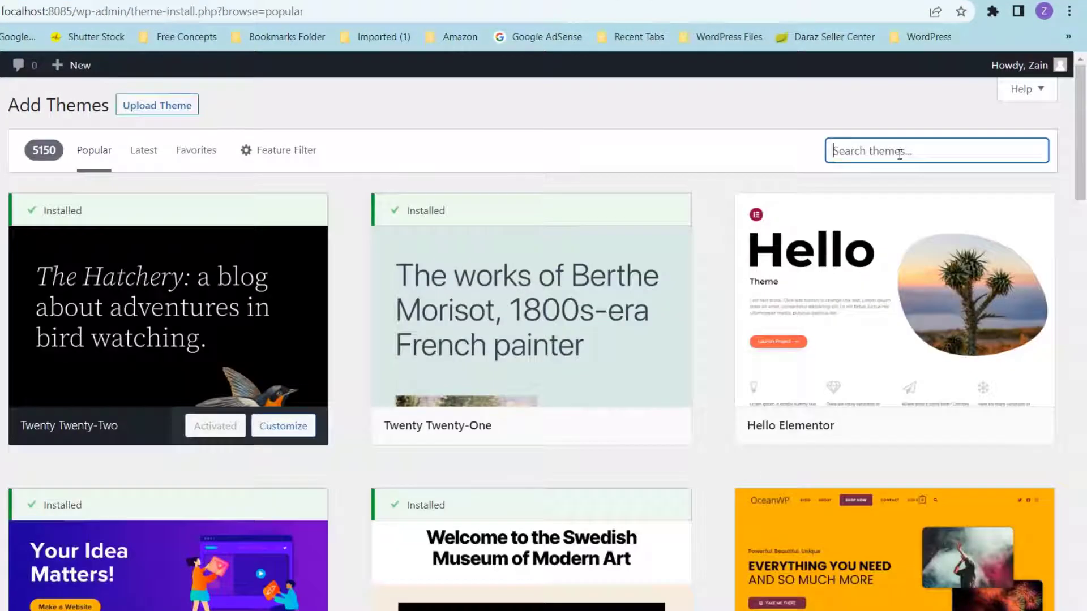
text(Astra)
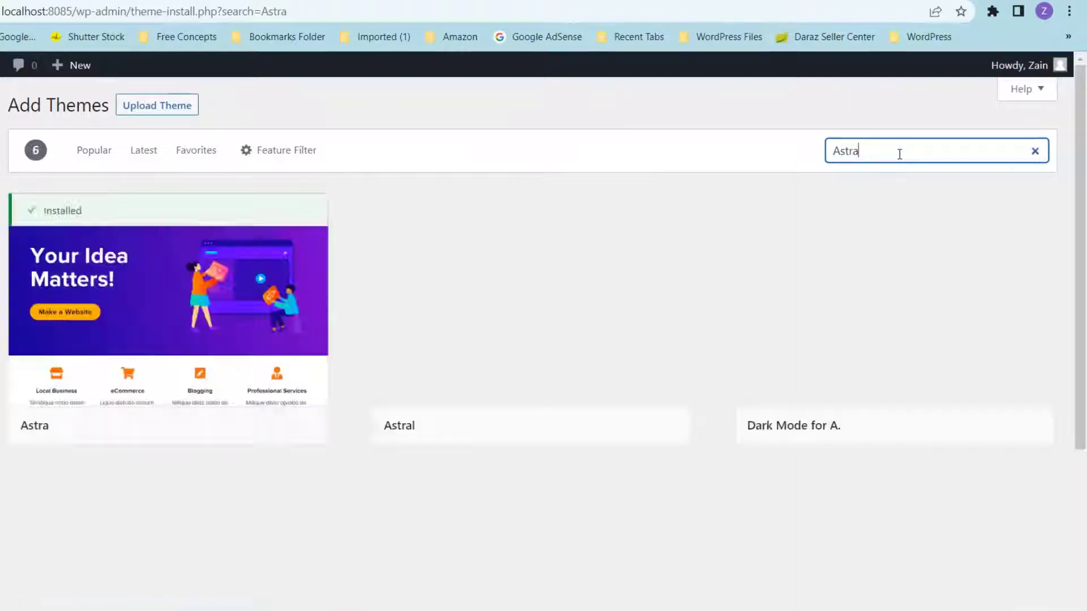
mouse_move(190, 239)
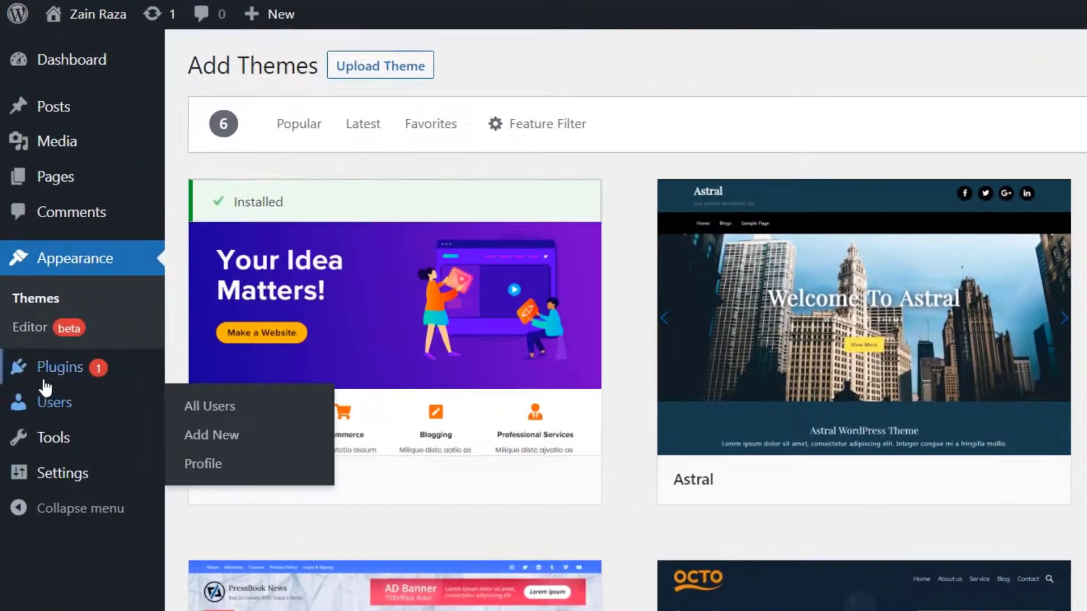
mouse_move(40, 372)
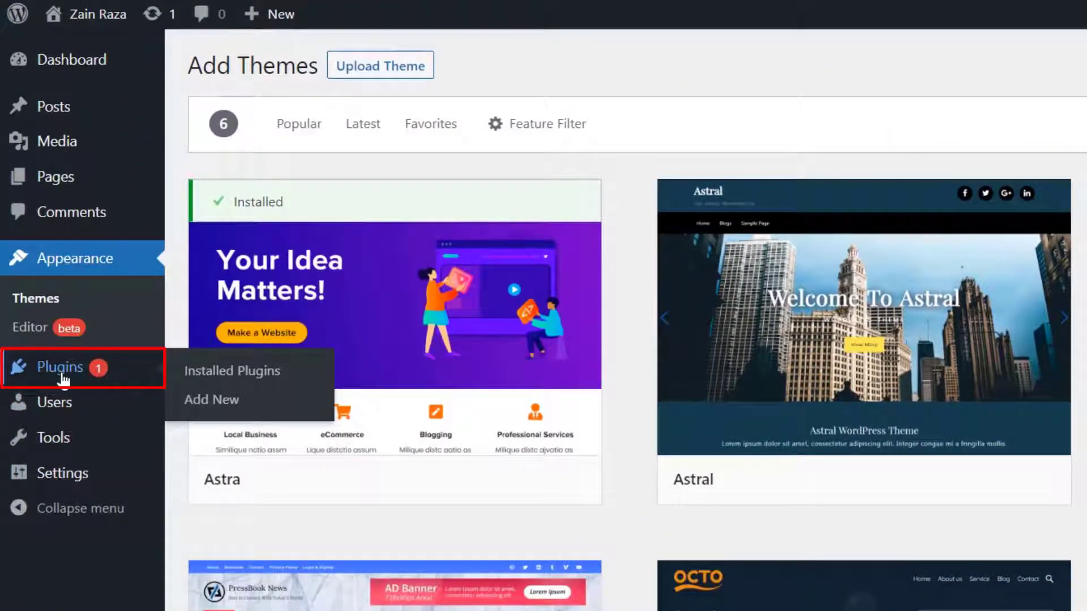
- Delete the Akismet Anti-Spam plugin from Installed Plugins and confirm the prompt
click(62, 378)
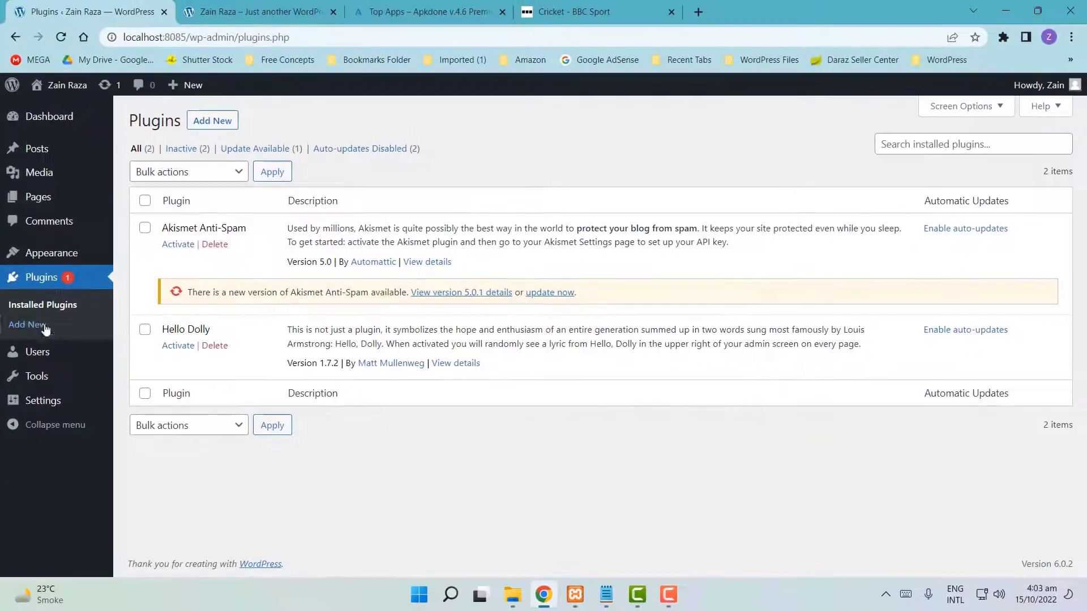
mouse_move(105, 253)
drag(160, 228, 671, 397)
click(339, 543)
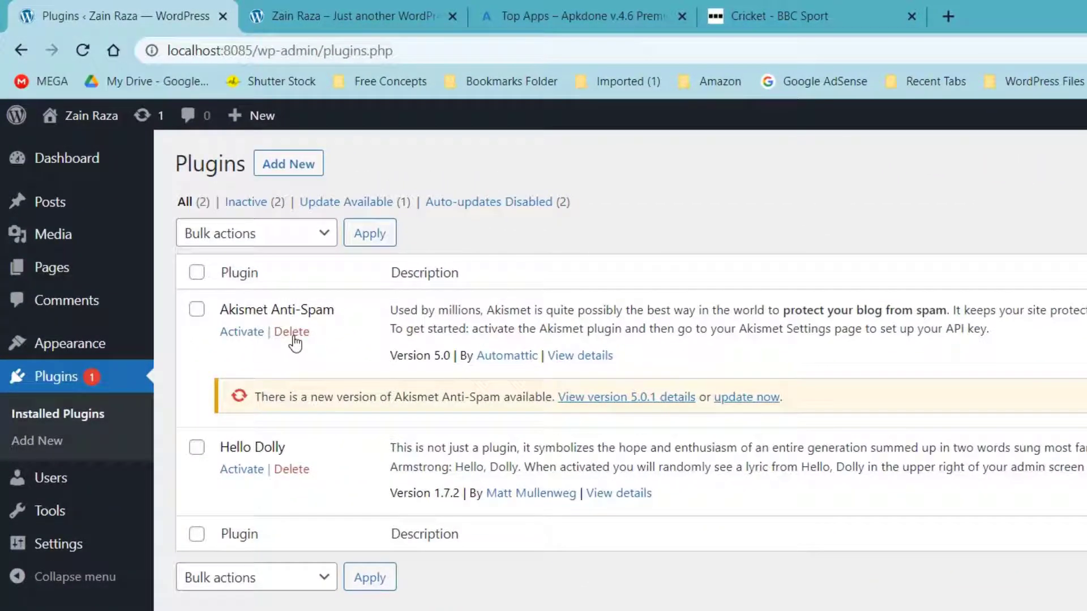
click(292, 333)
click(832, 159)
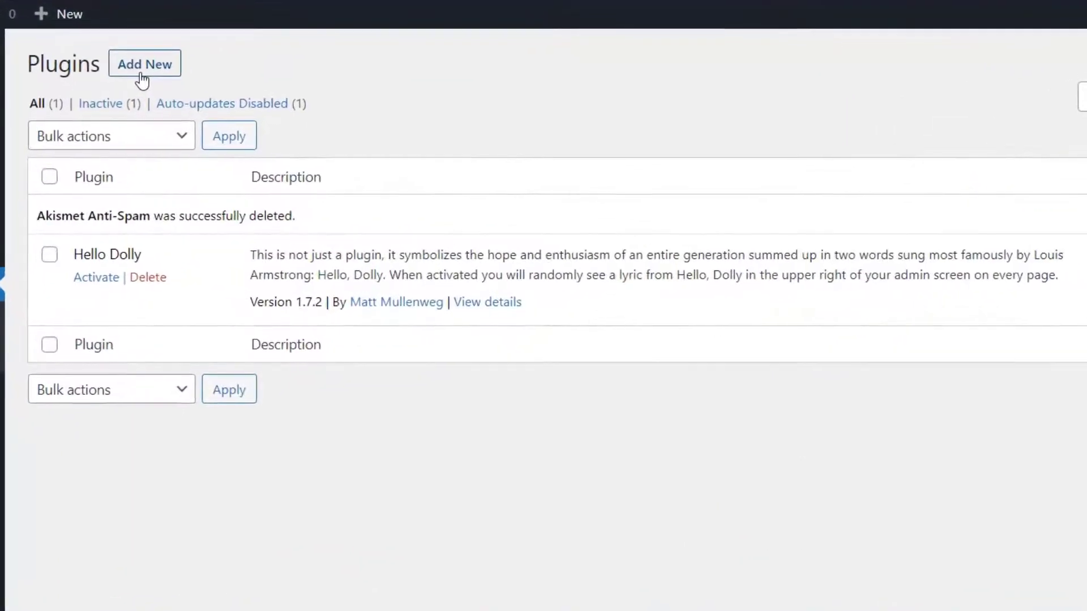
- Install the Classic Editor plugin from Add New Plugins and activate it
click(144, 77)
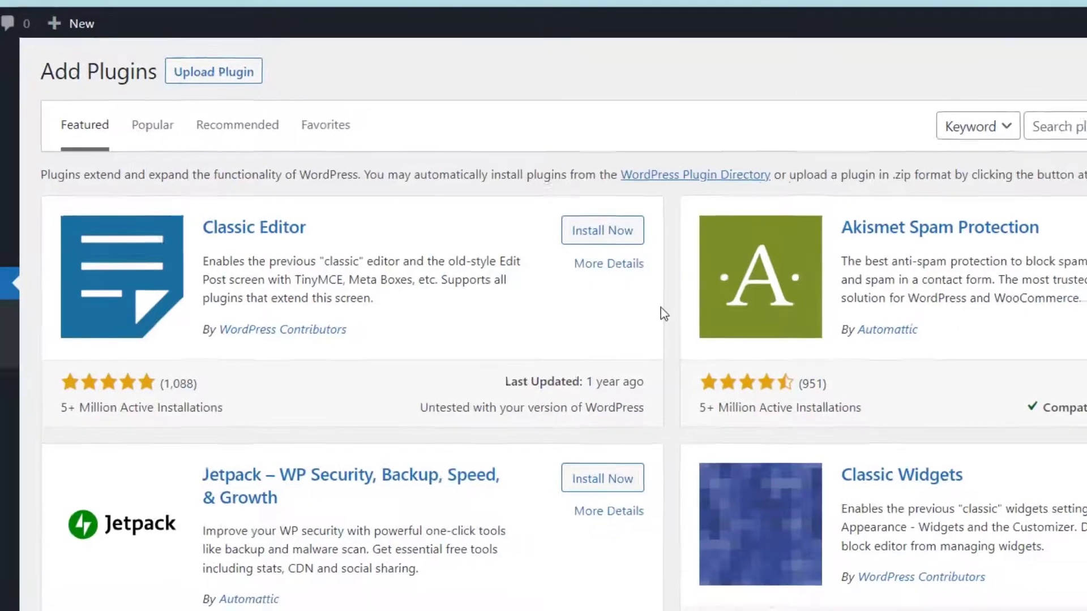
scroll(586, 294, down, 5)
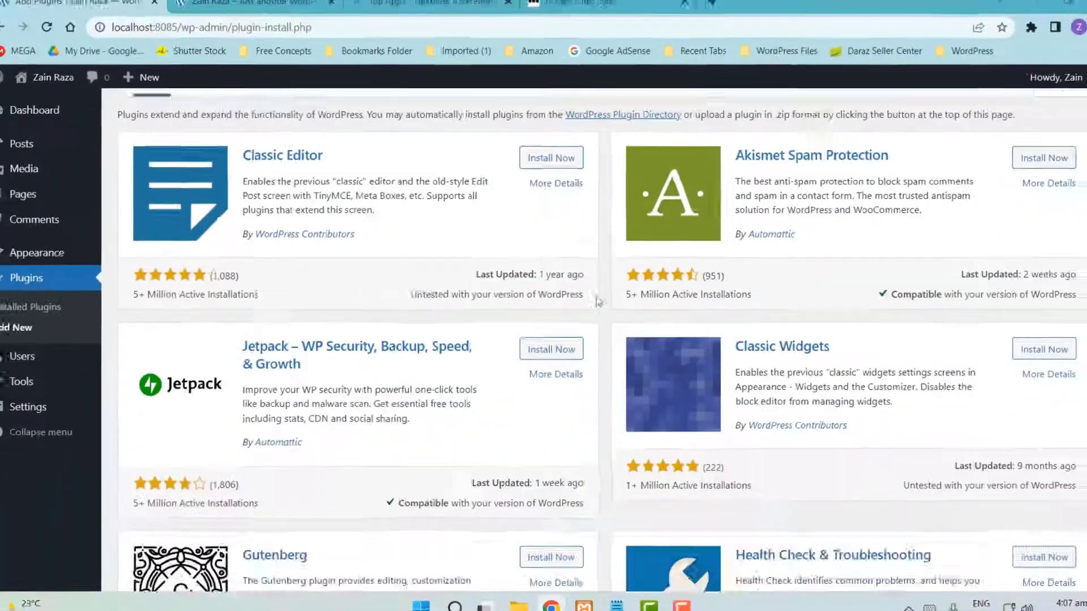
scroll(587, 299, down, 2)
scroll(586, 298, up, 6)
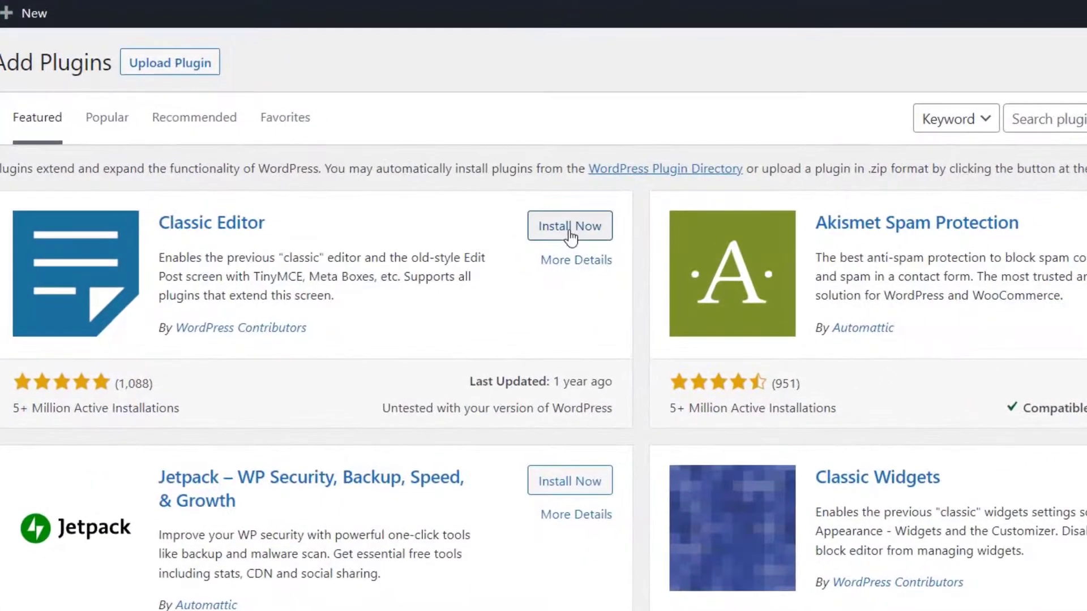
click(557, 243)
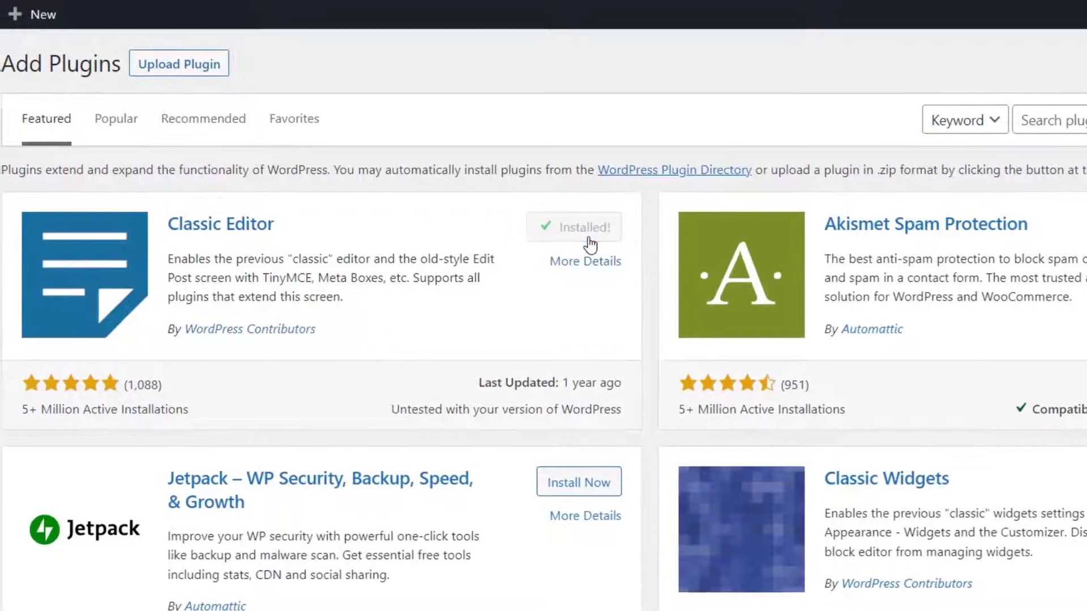
click(614, 247)
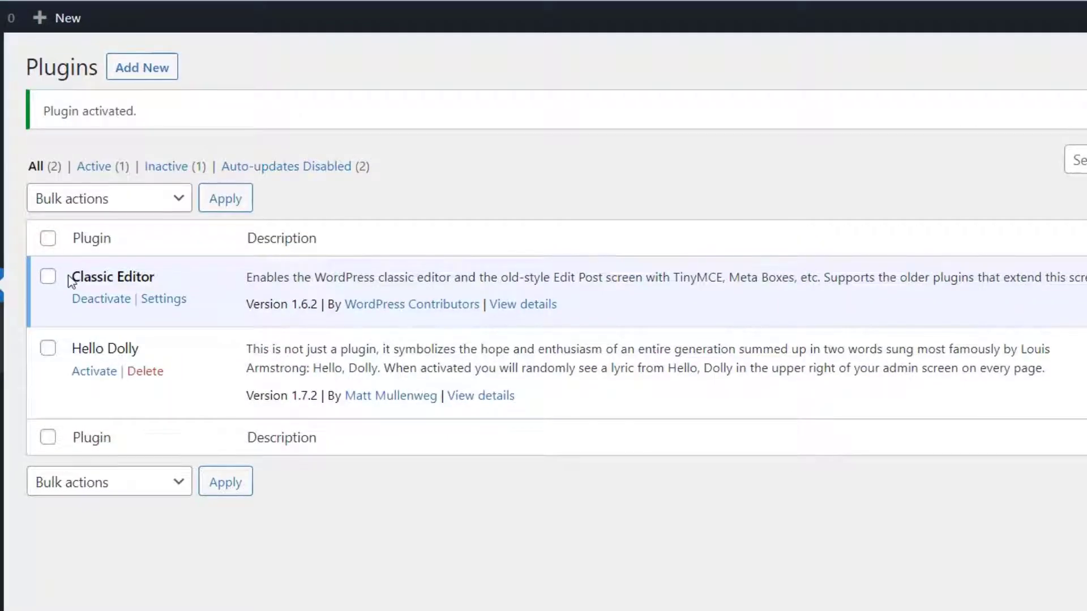
- Deactivate Classic Editor, then delete it and confirm
drag(68, 274, 156, 277)
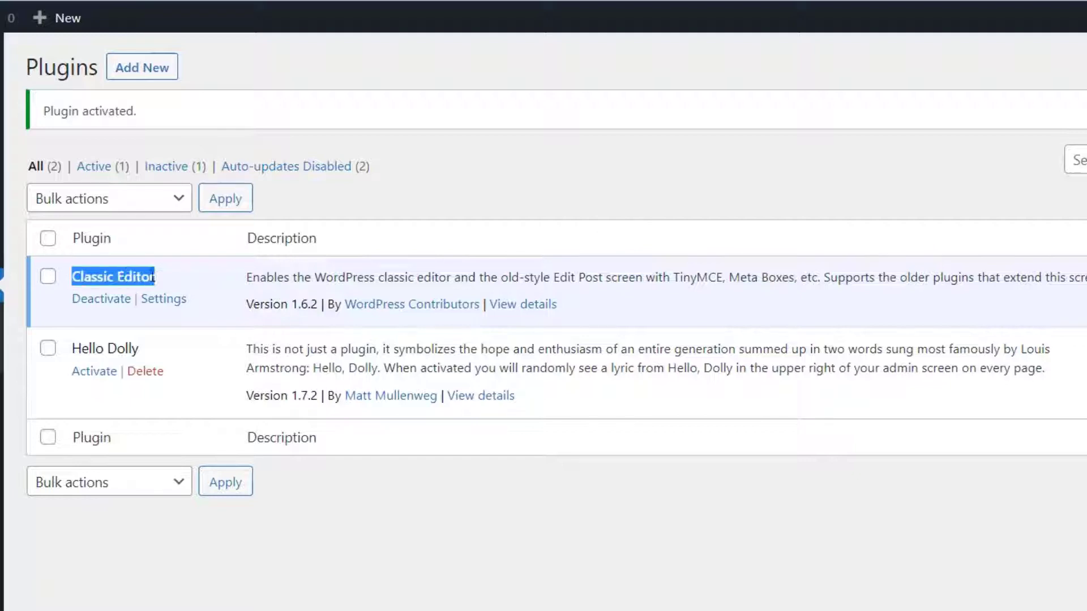
click(160, 274)
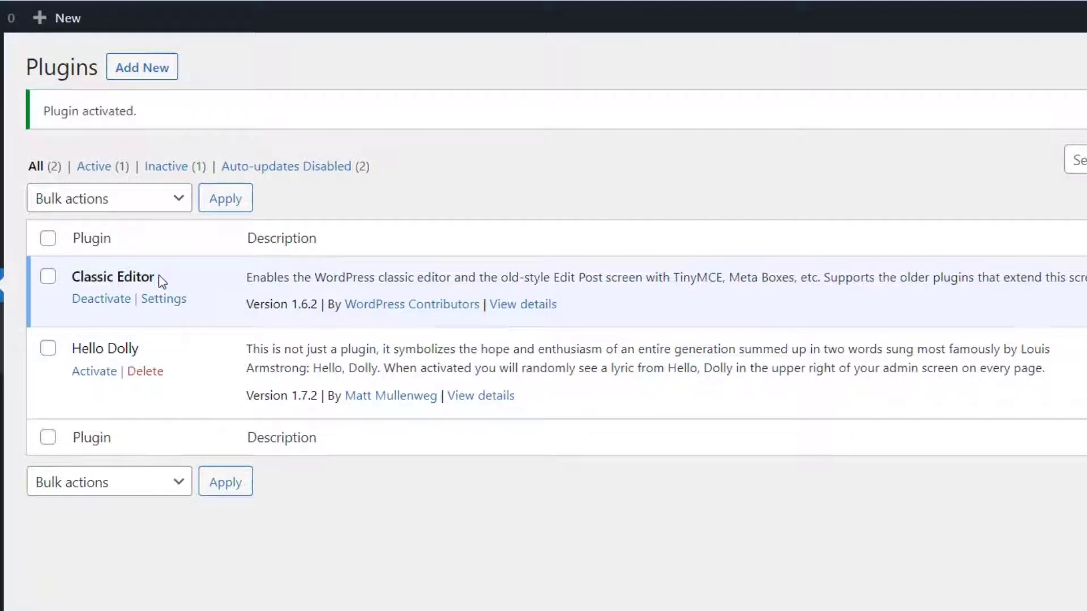
click(102, 303)
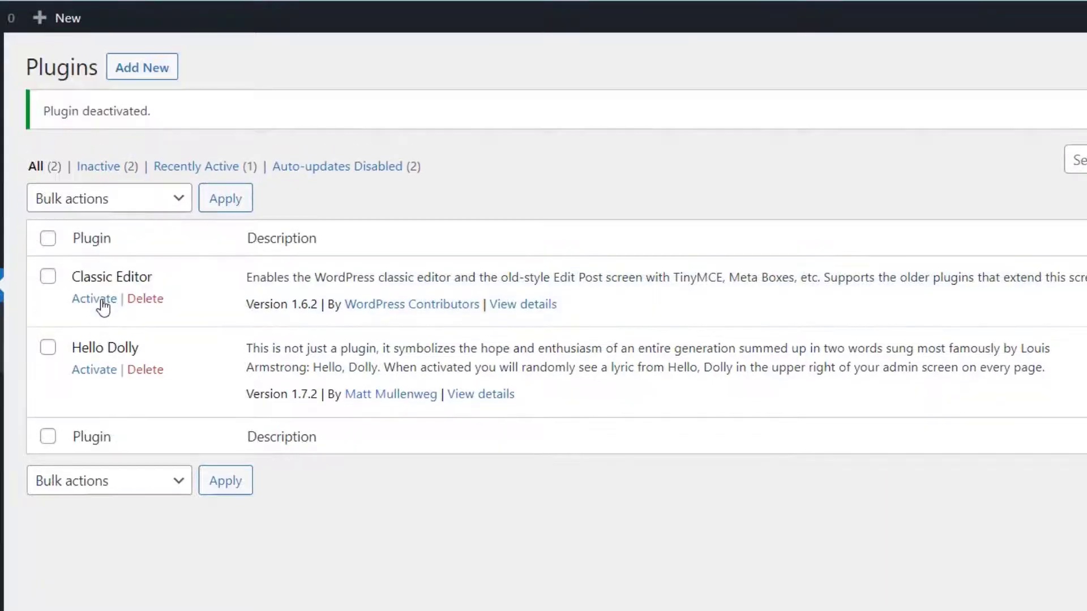
click(144, 306)
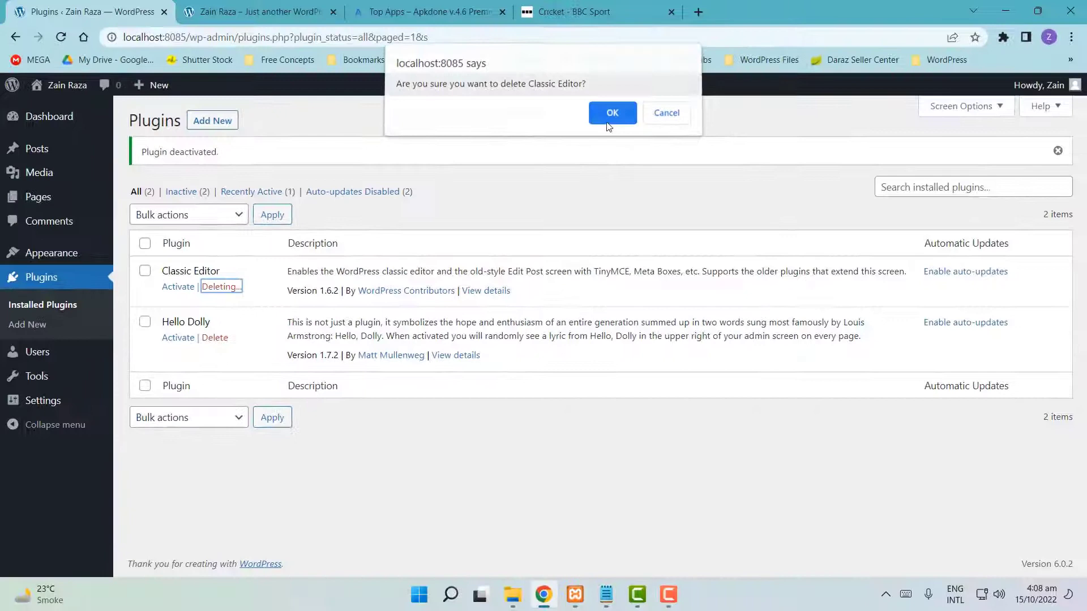
click(697, 61)
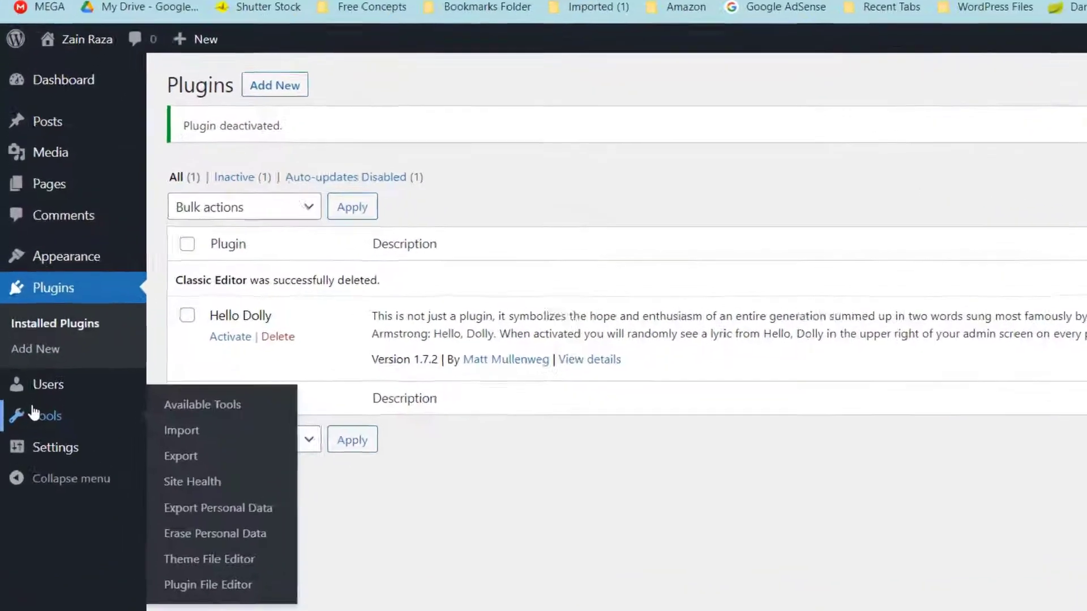
- Go to the Users list and open the administrator's profile for editing
mouse_move(42, 358)
click(61, 411)
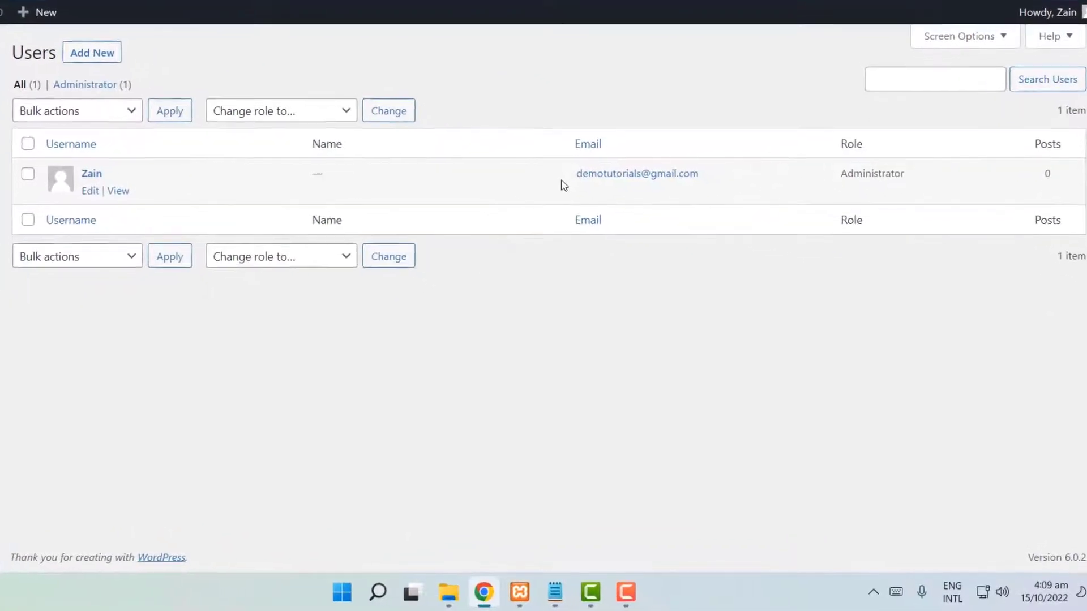
drag(564, 177, 742, 175)
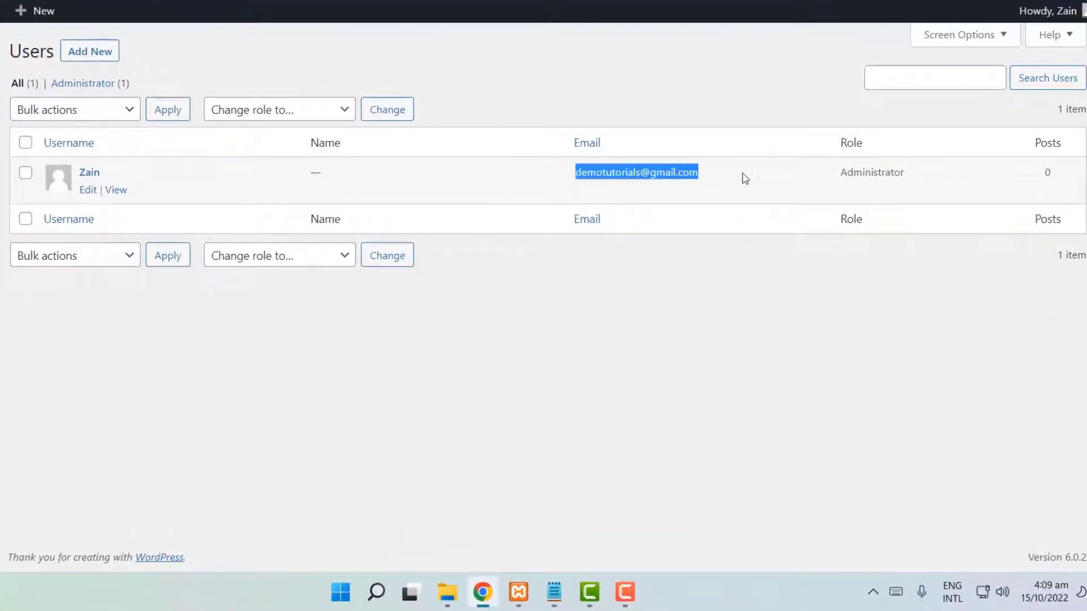
drag(172, 163, 59, 164)
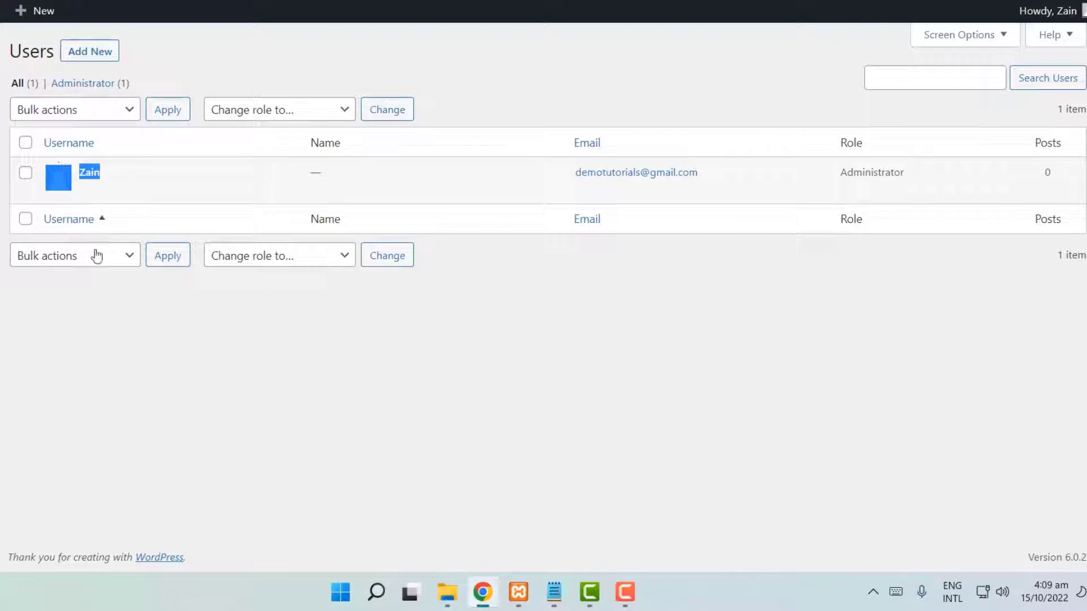
click(107, 337)
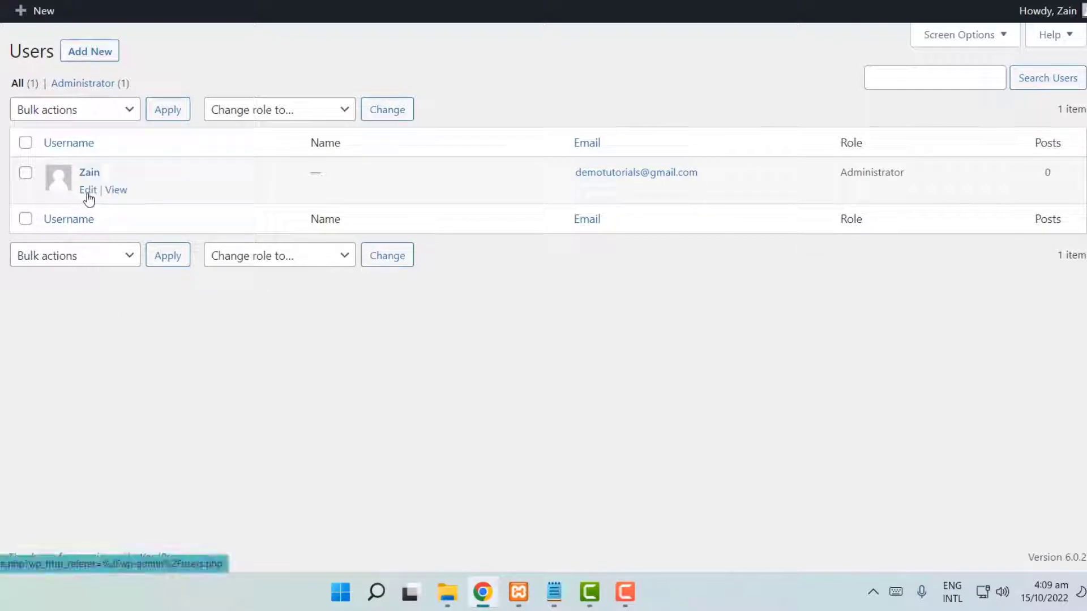
click(87, 190)
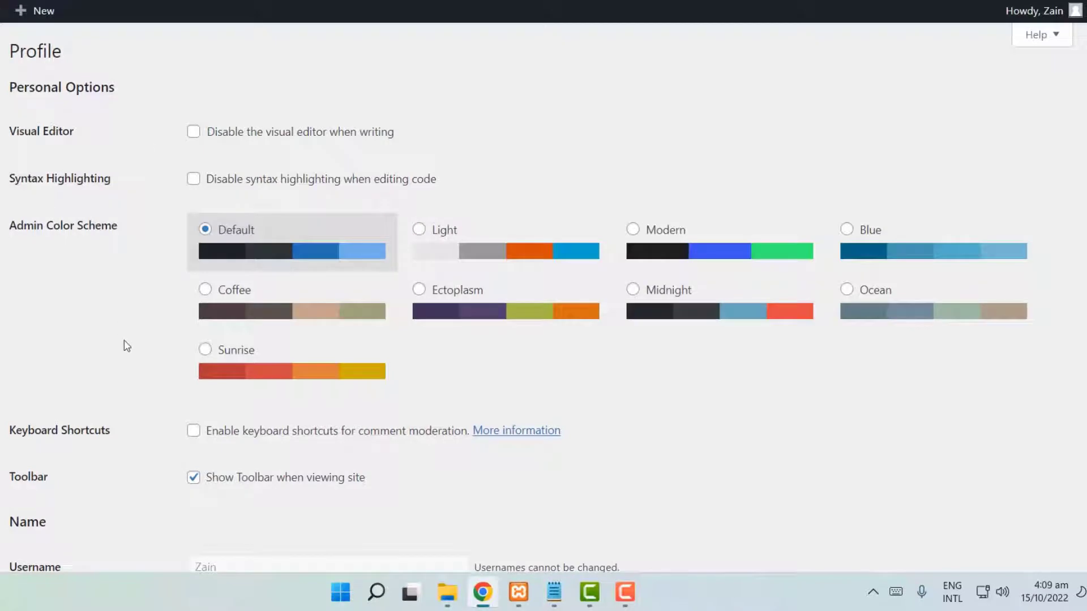
scroll(126, 345, down, 4)
scroll(126, 345, up, 4)
drag(11, 228, 151, 228)
click(118, 304)
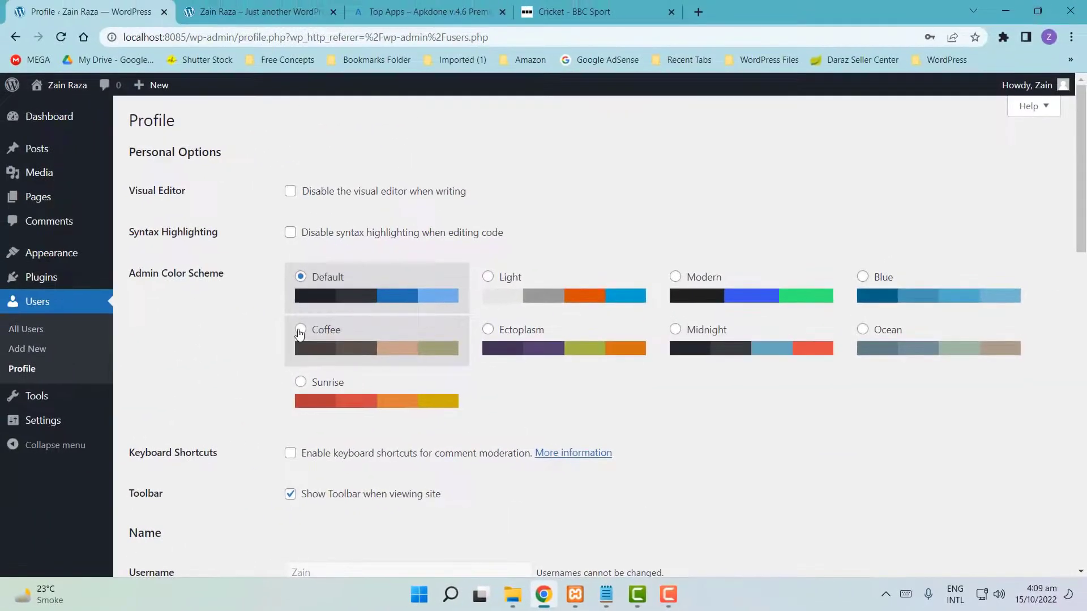
click(300, 331)
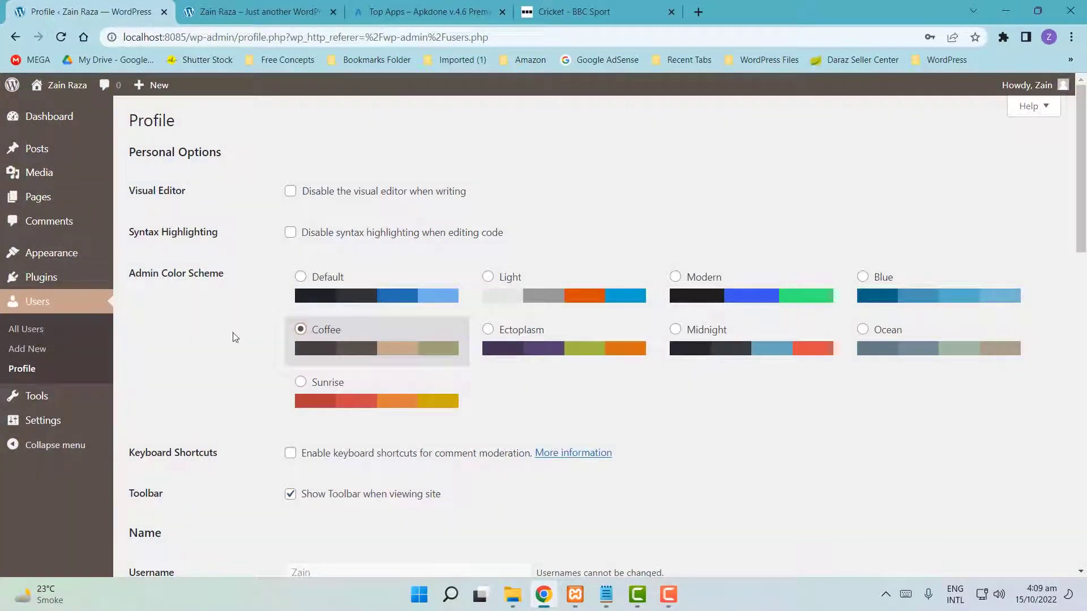
click(301, 383)
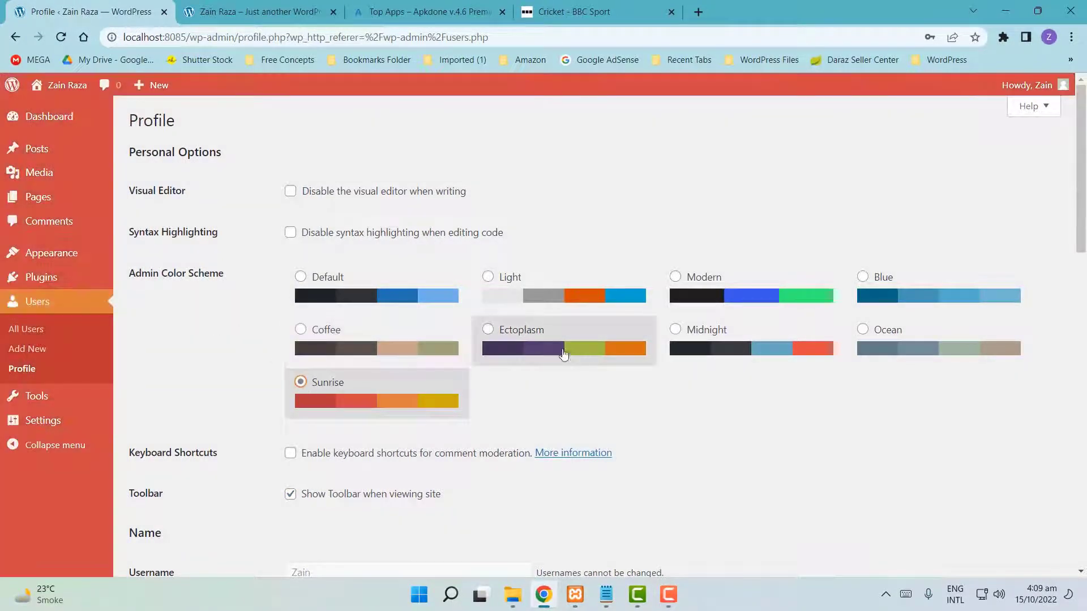
click(488, 331)
click(675, 331)
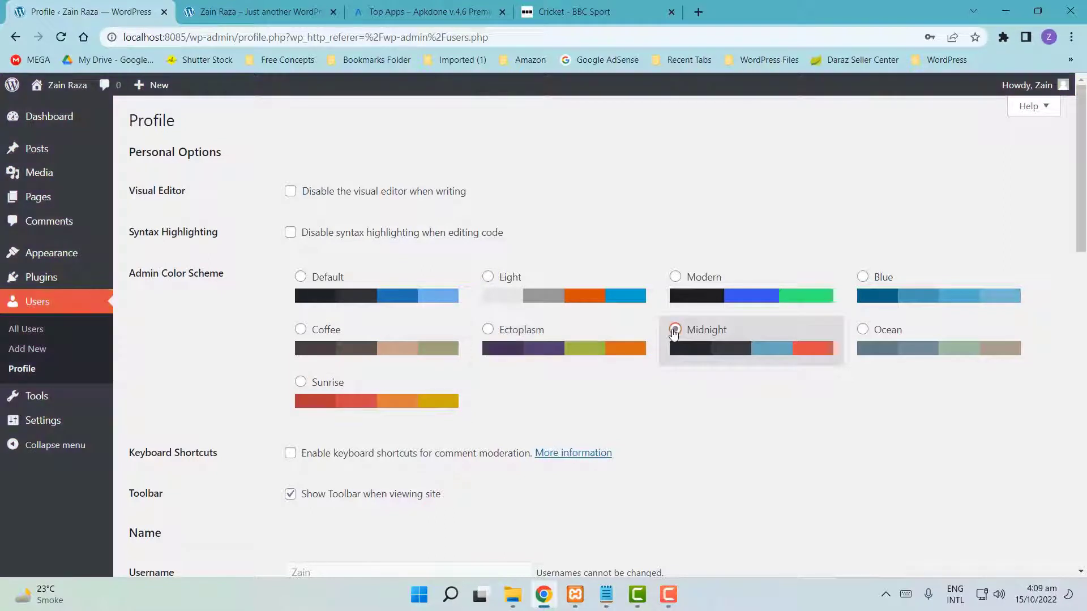
click(862, 330)
click(862, 277)
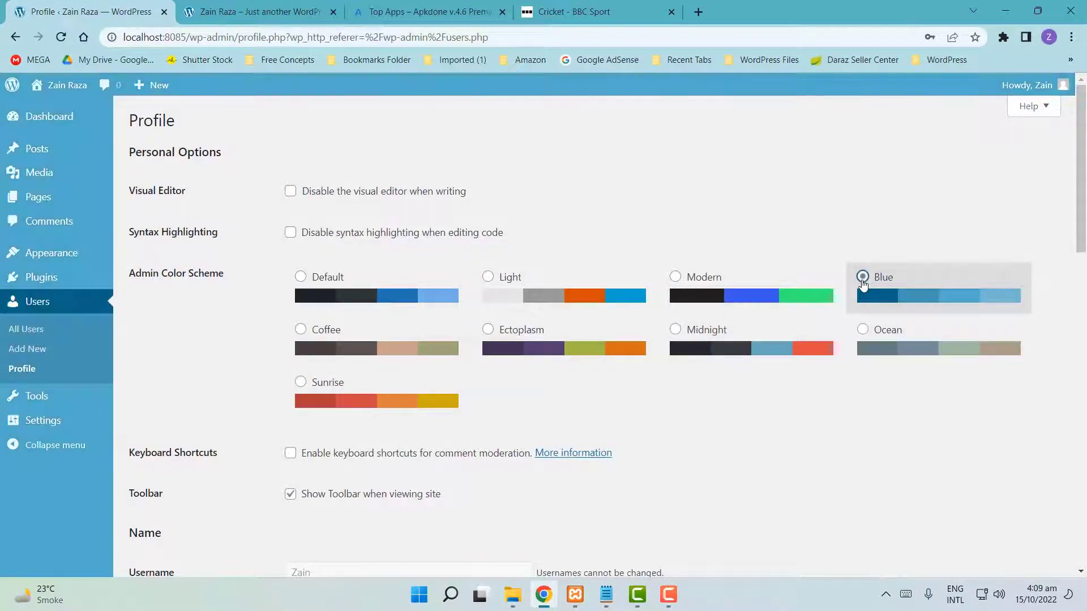
click(301, 278)
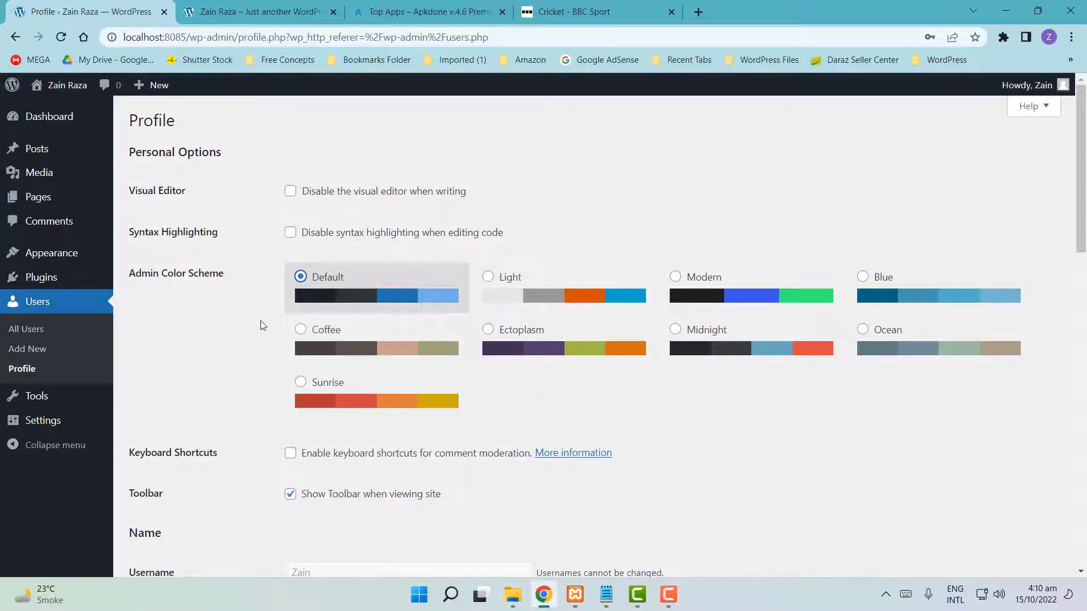
- Append the letter 'o' to the Nickname and save the profile
scroll(262, 325, down, 7)
scroll(262, 325, up, 2)
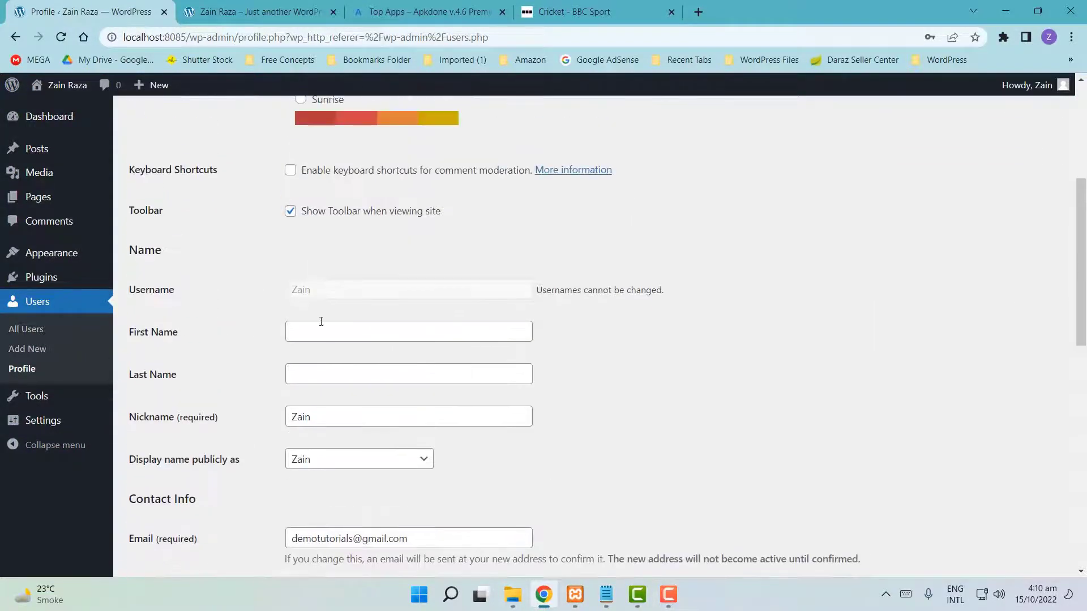
click(331, 417)
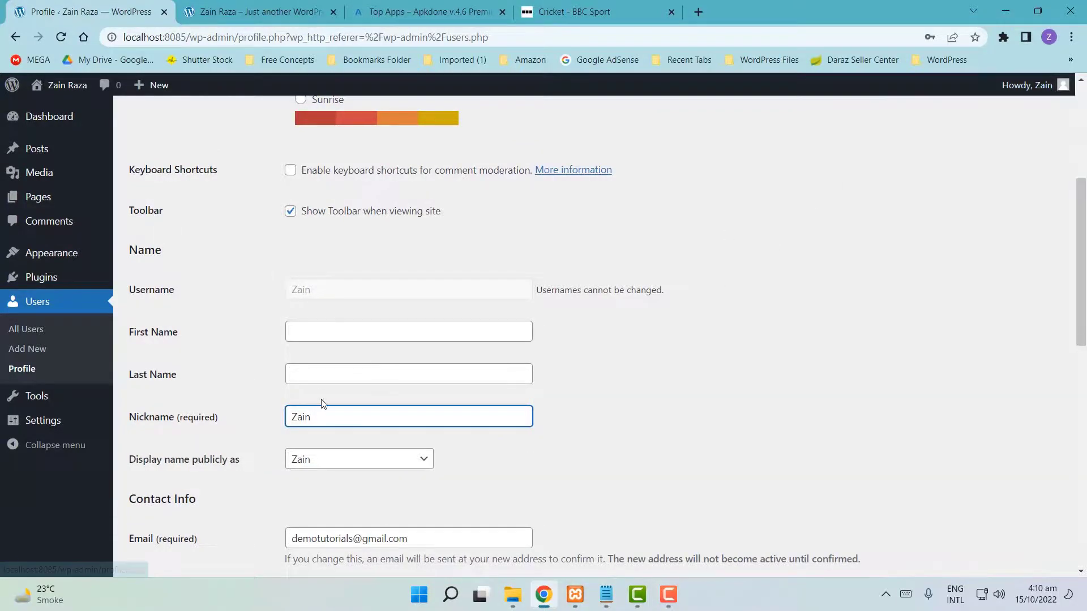
text(o)
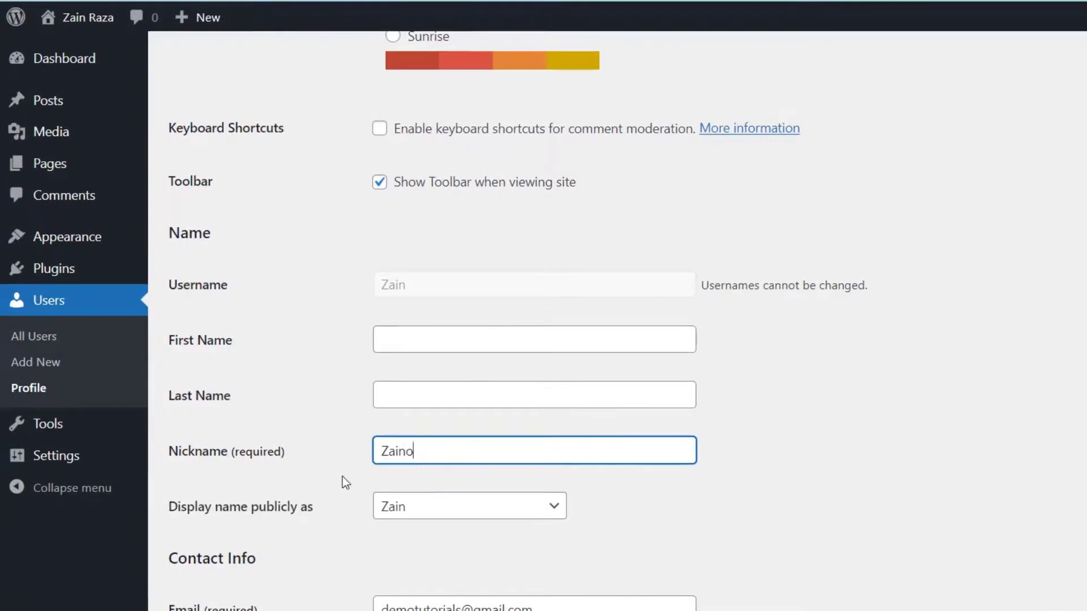
scroll(344, 479, down, 10)
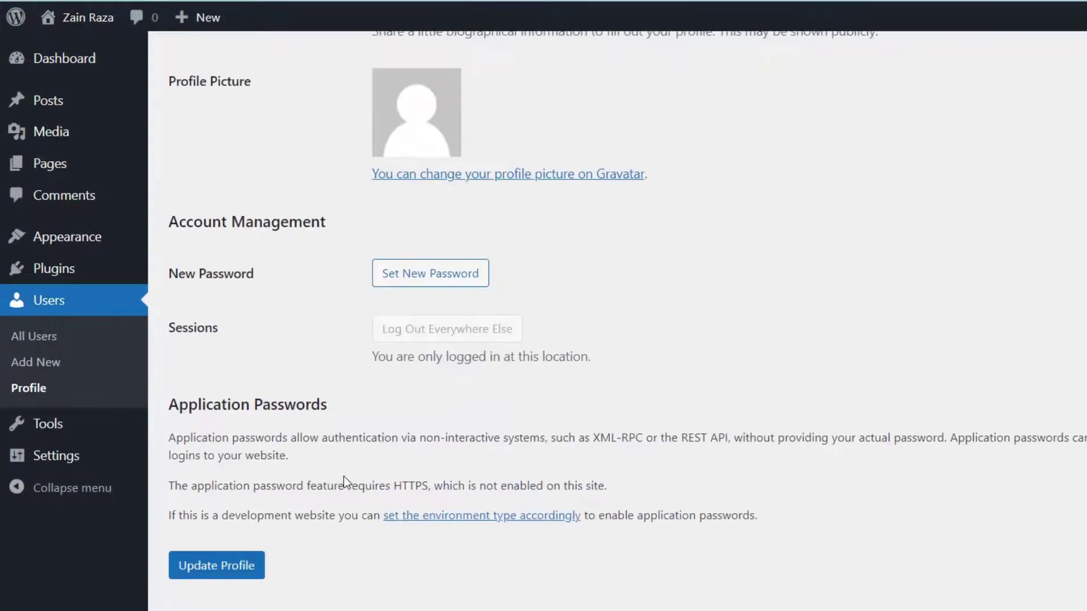
click(215, 577)
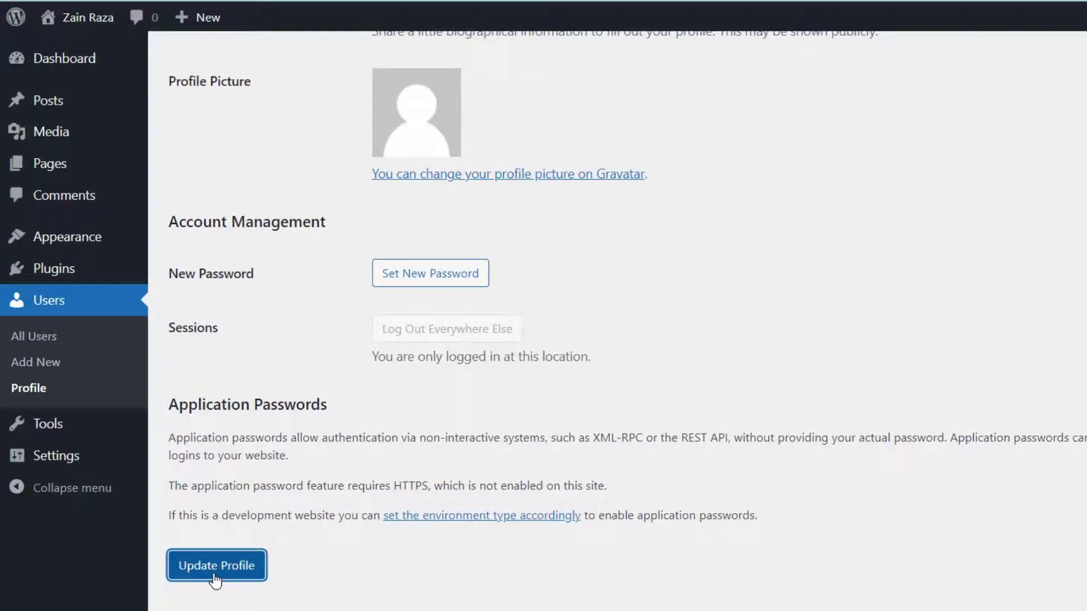
- Set the public display name to the nickname, then trim the nickname's last letter
click(441, 461)
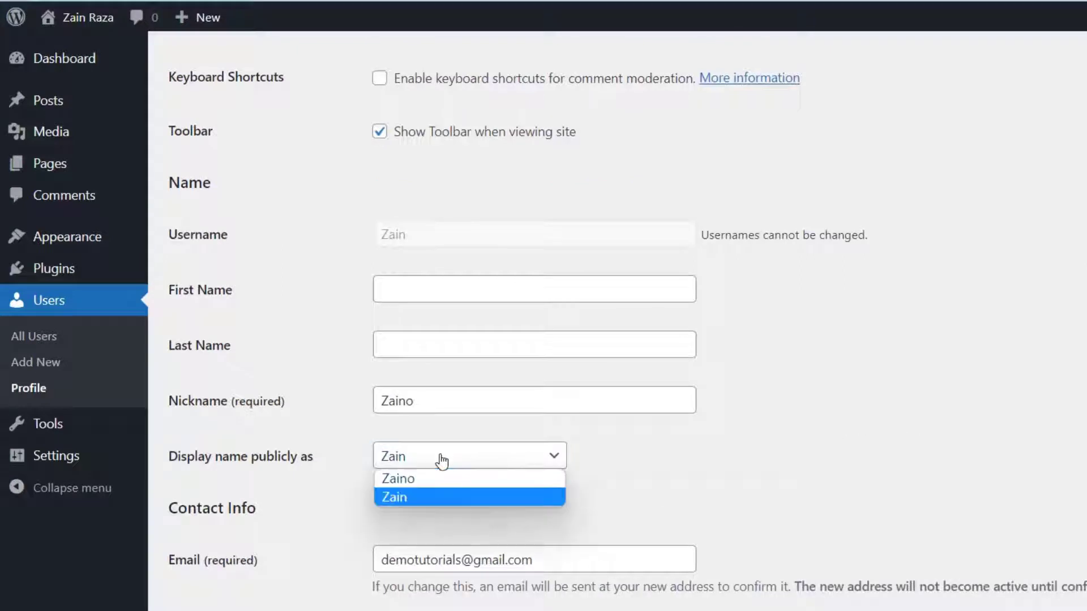
click(413, 479)
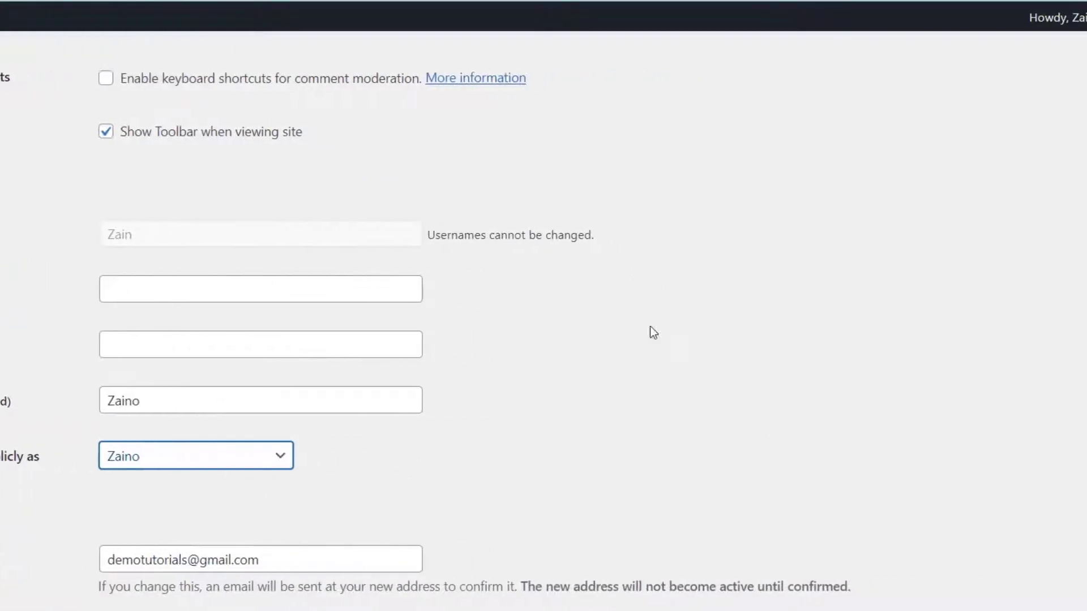
mouse_move(1048, 20)
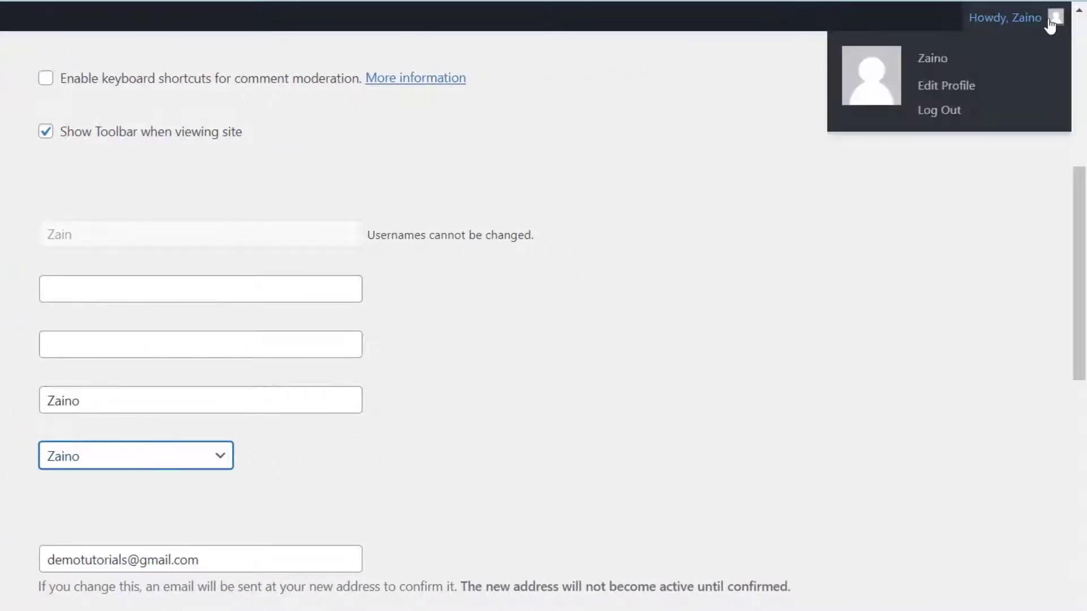
click(103, 401)
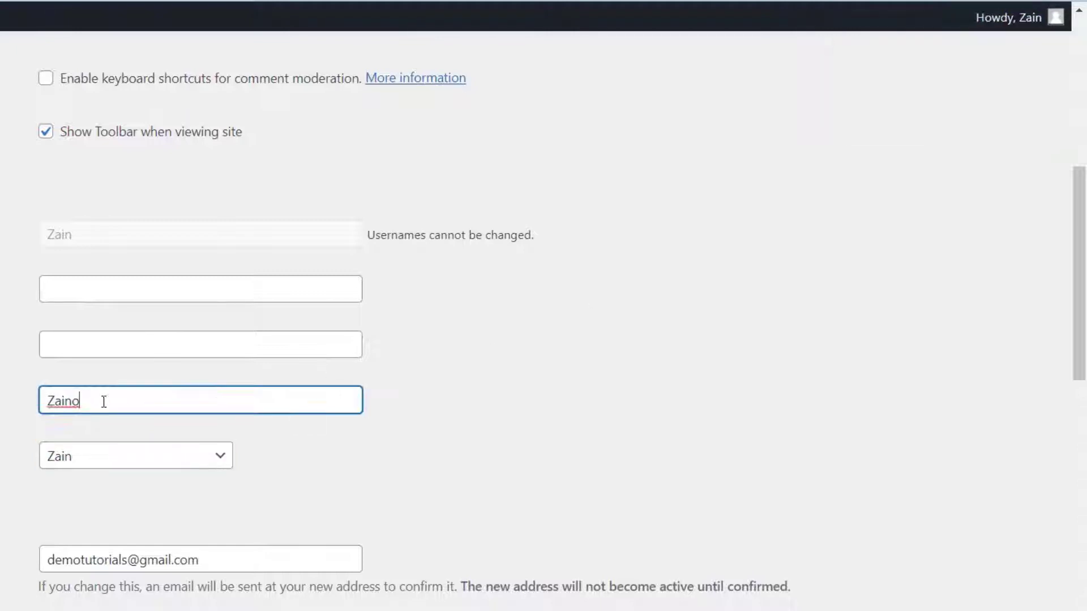
key(BackSpace)
- Select the e-mail address field's contents but leave the e-mail unchanged
scroll(15, 443, down, 1)
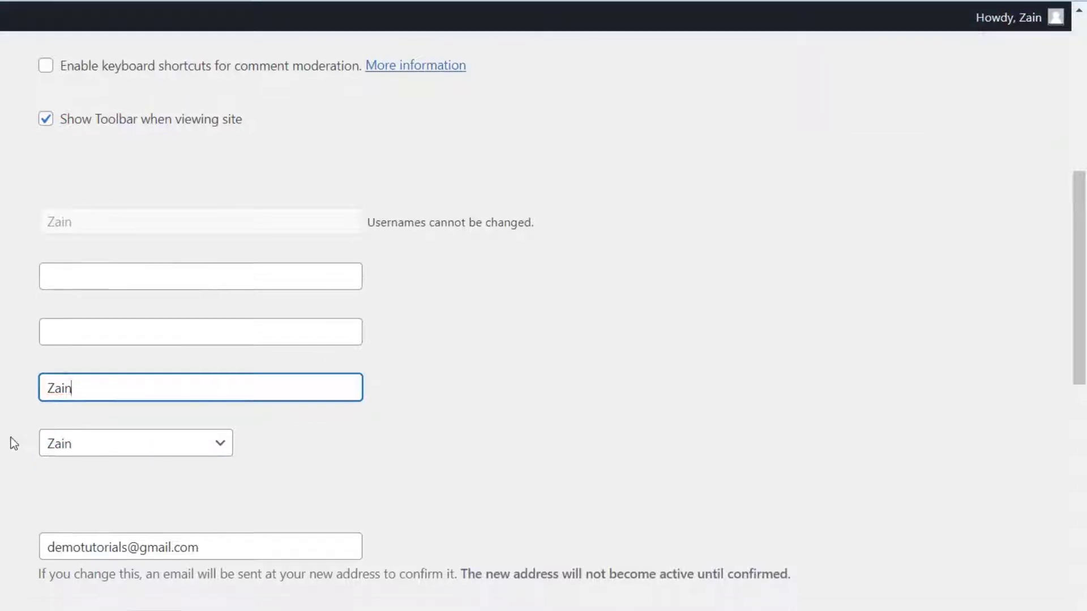
scroll(11, 437, down, 5)
click(209, 283)
key(ctrl+a)
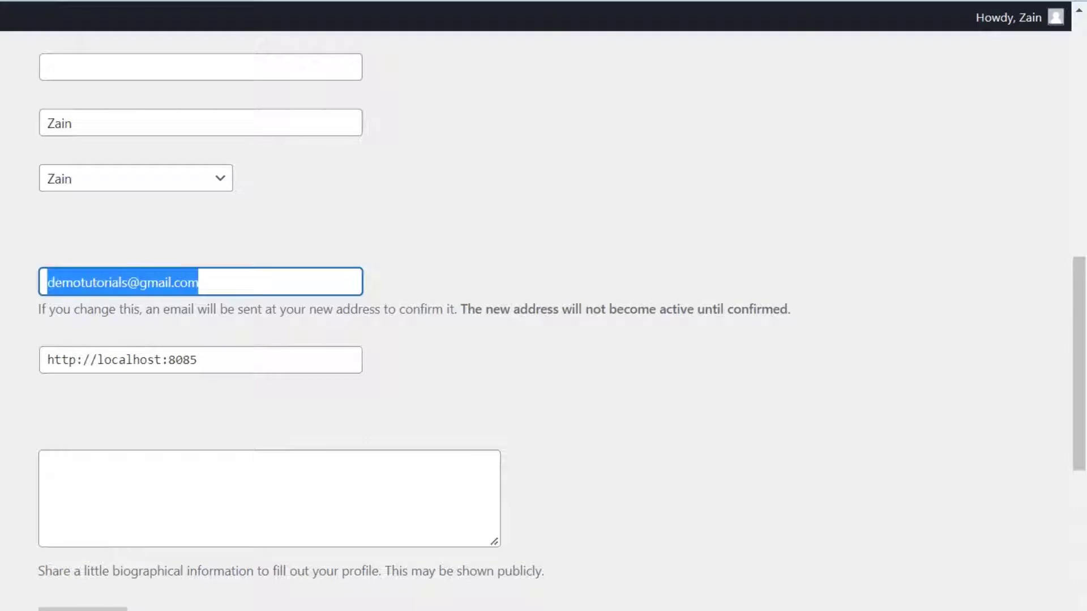
click(12, 289)
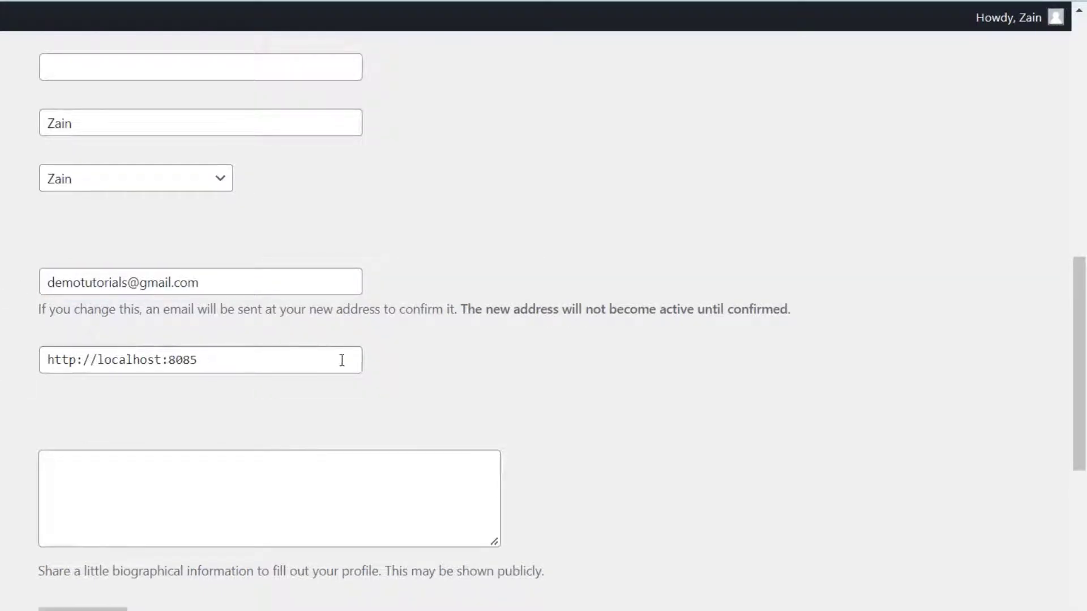
scroll(7, 400, down, 2)
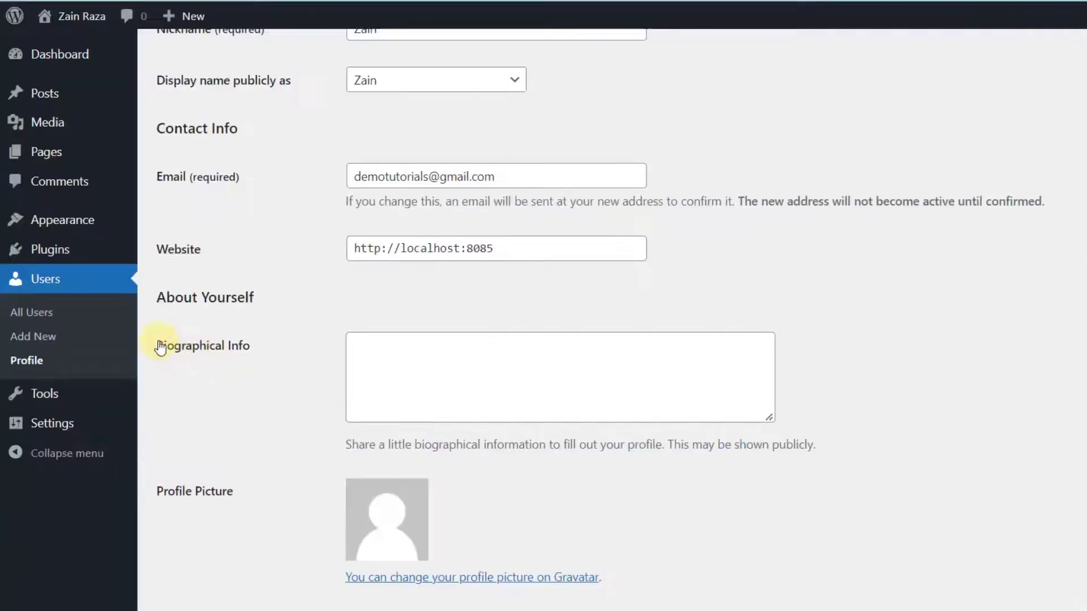
- Leave Biographical Info unchanged, click Update Profile, and return to the All Users list
drag(156, 345, 311, 345)
click(388, 354)
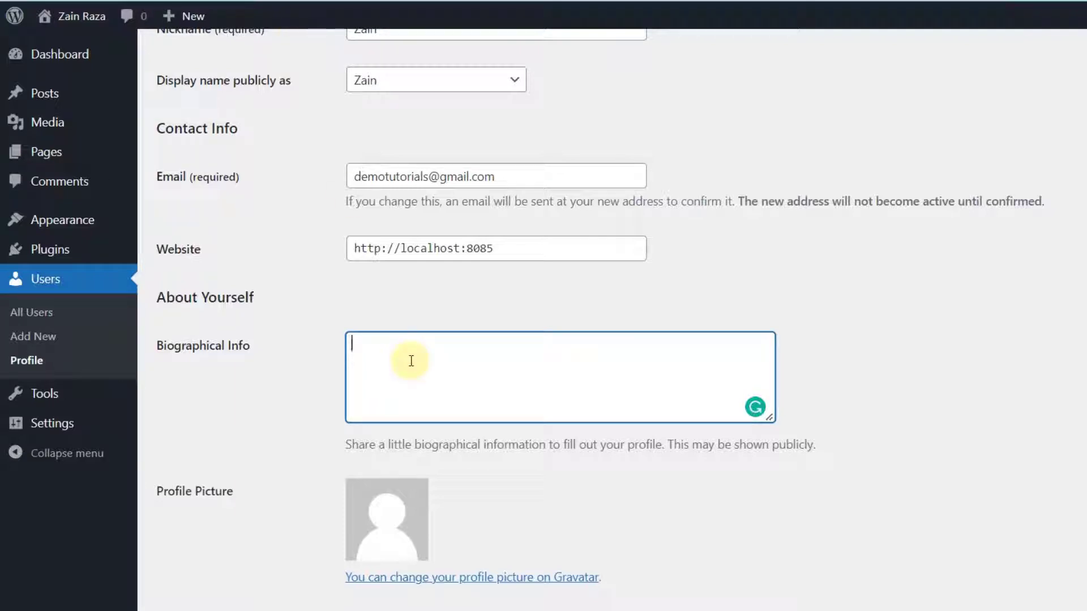
click(285, 364)
click(434, 354)
scroll(430, 358, down, 1)
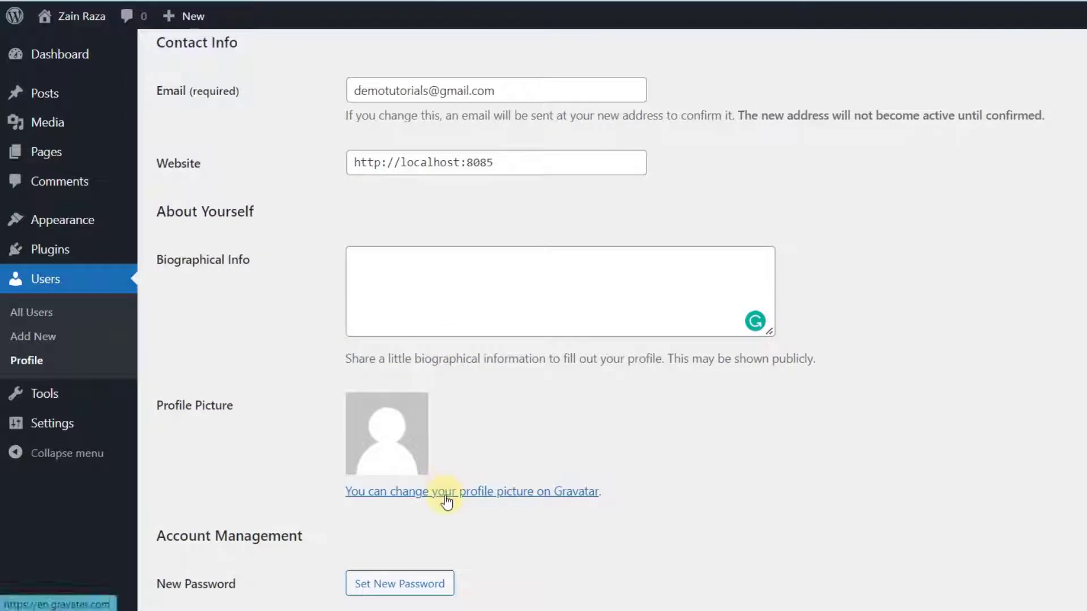
scroll(446, 501, down, 5)
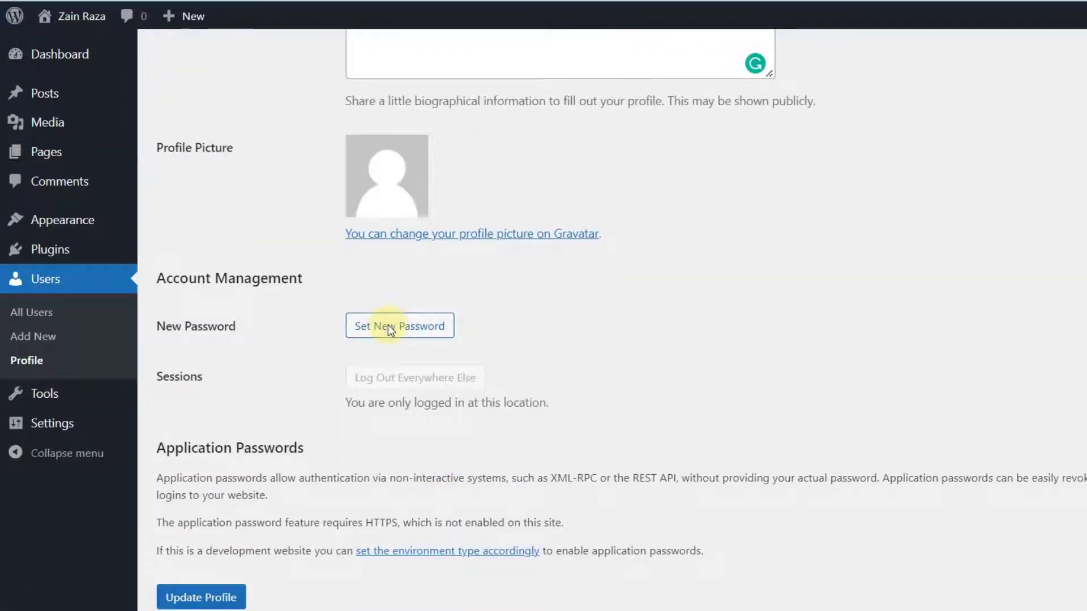
scroll(389, 327, down, 1)
click(195, 535)
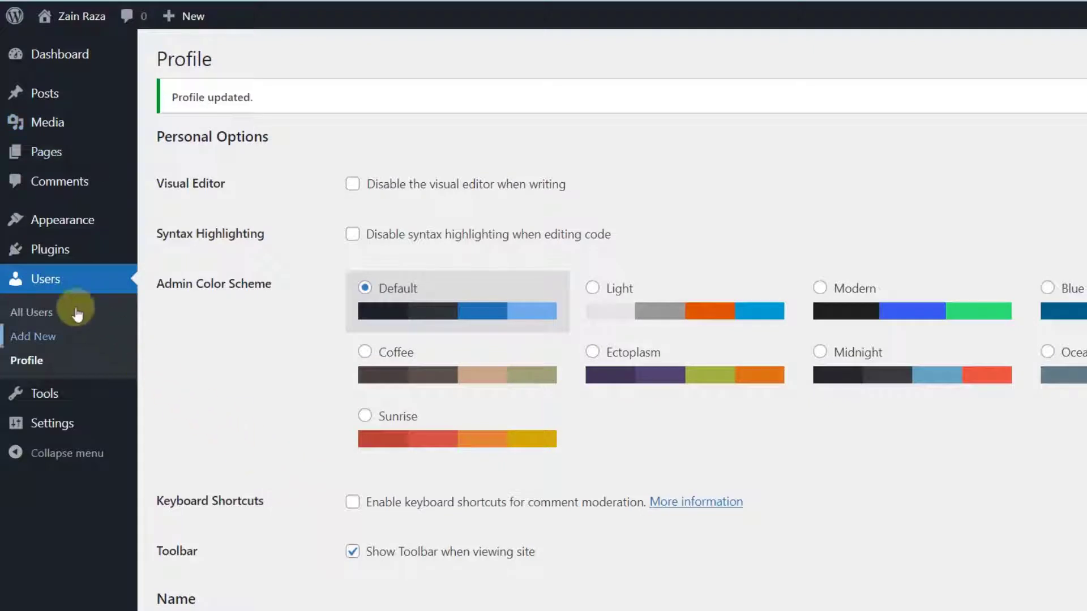
click(48, 288)
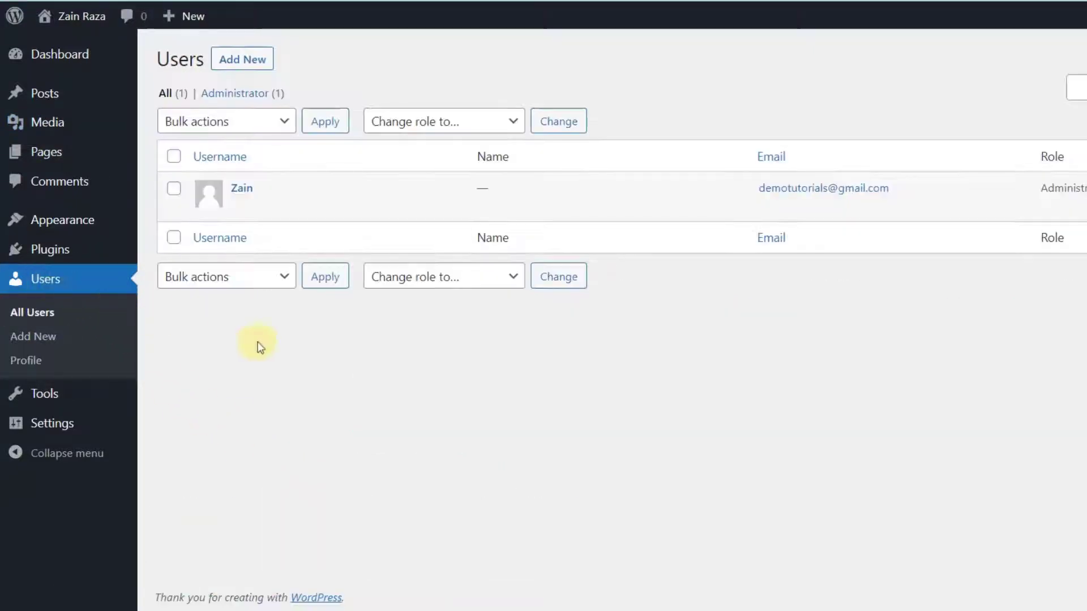
- Open the Add New User form, review its fields, and set the Role to Editor
click(335, 362)
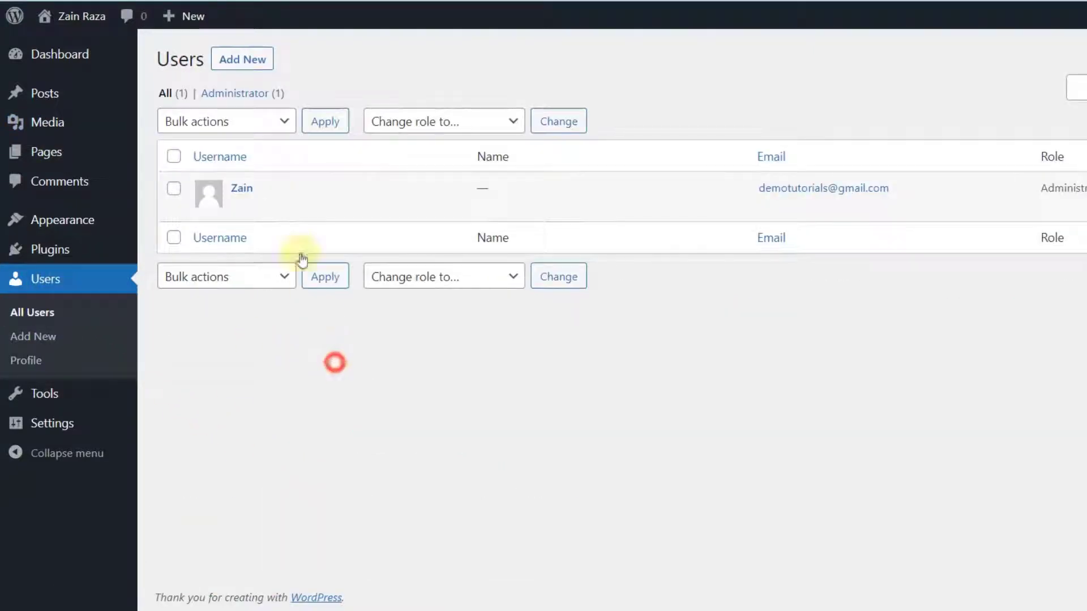
click(242, 62)
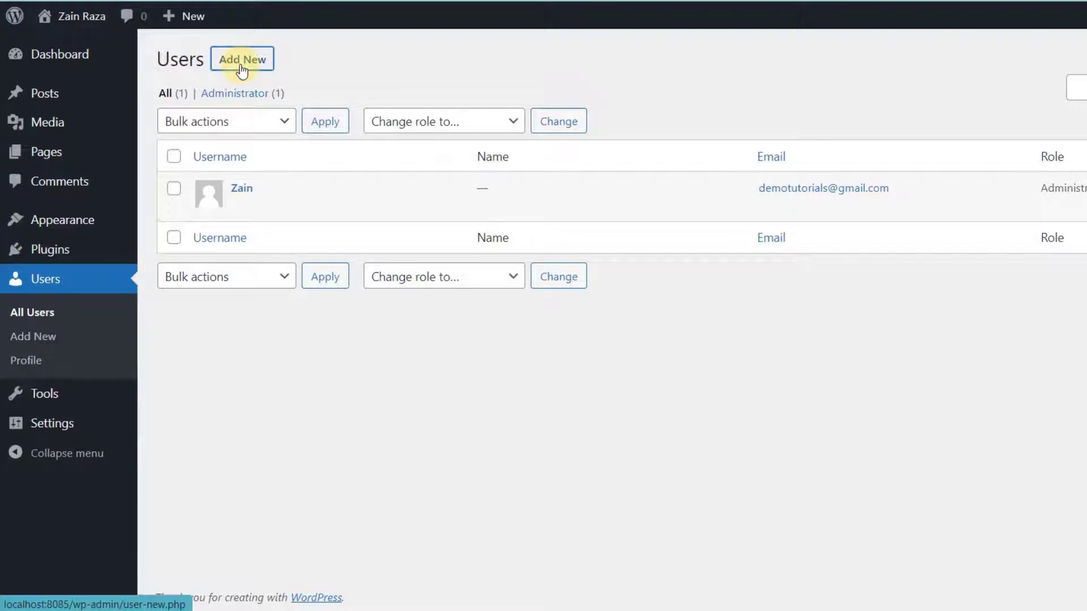
drag(154, 139, 218, 164)
drag(158, 199, 264, 198)
drag(151, 398, 298, 394)
click(307, 392)
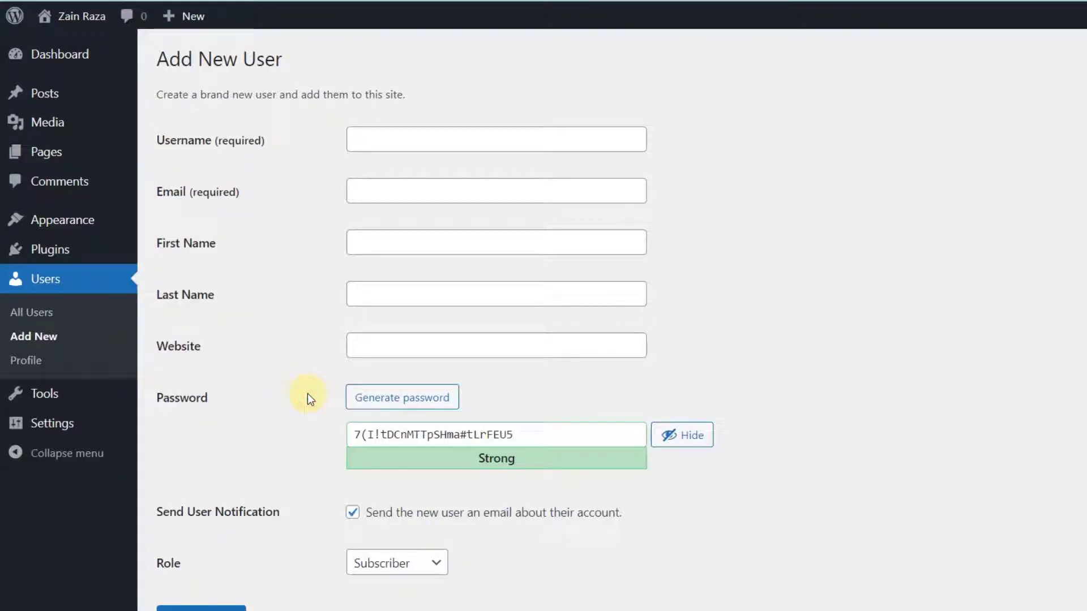
scroll(307, 393, down, 2)
double_click(165, 479)
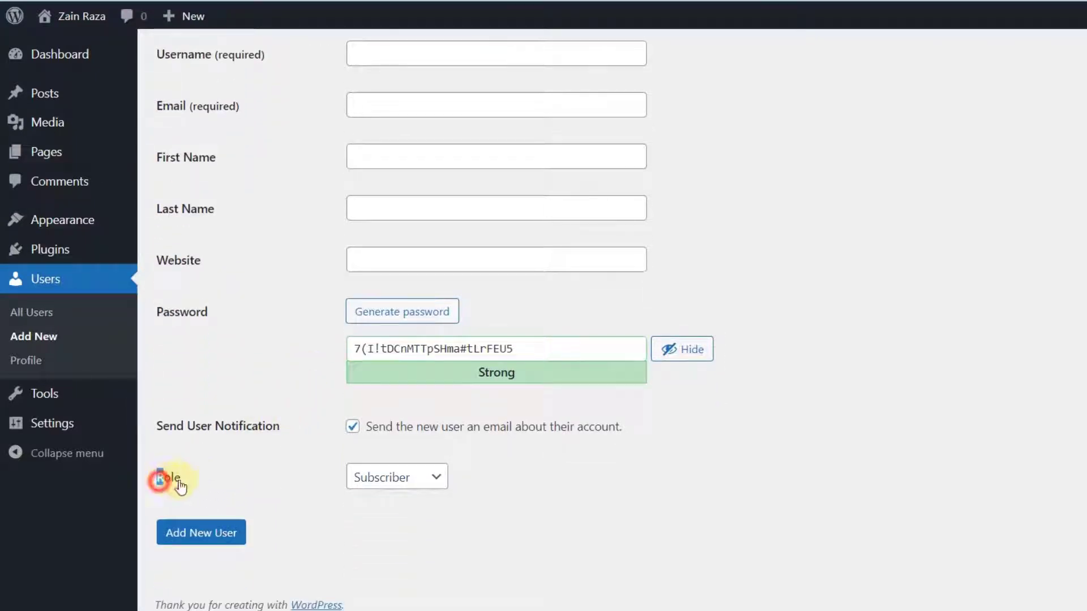
click(430, 478)
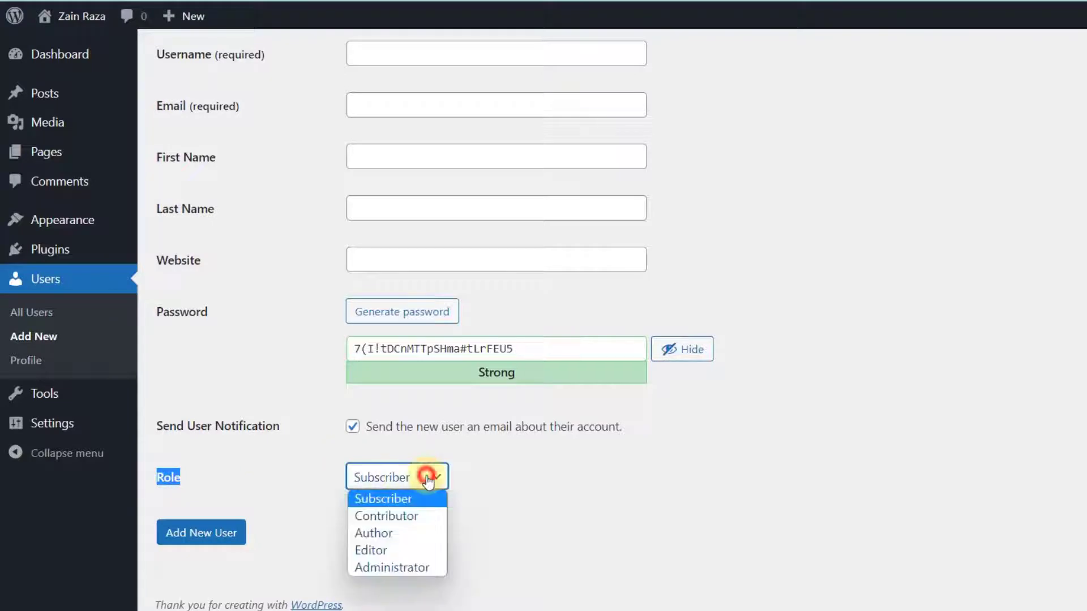
scroll(436, 476, down, 1)
click(436, 473)
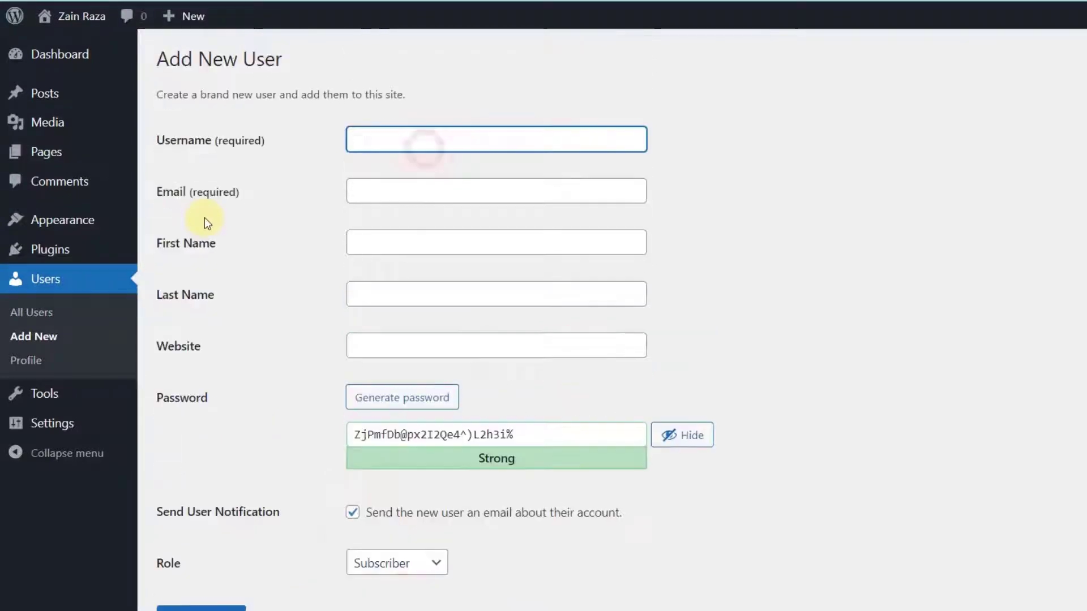
- Enter a username, e-mail and weak password, confirm weak password use, and add the user
text(Zaino)
key(Tab)
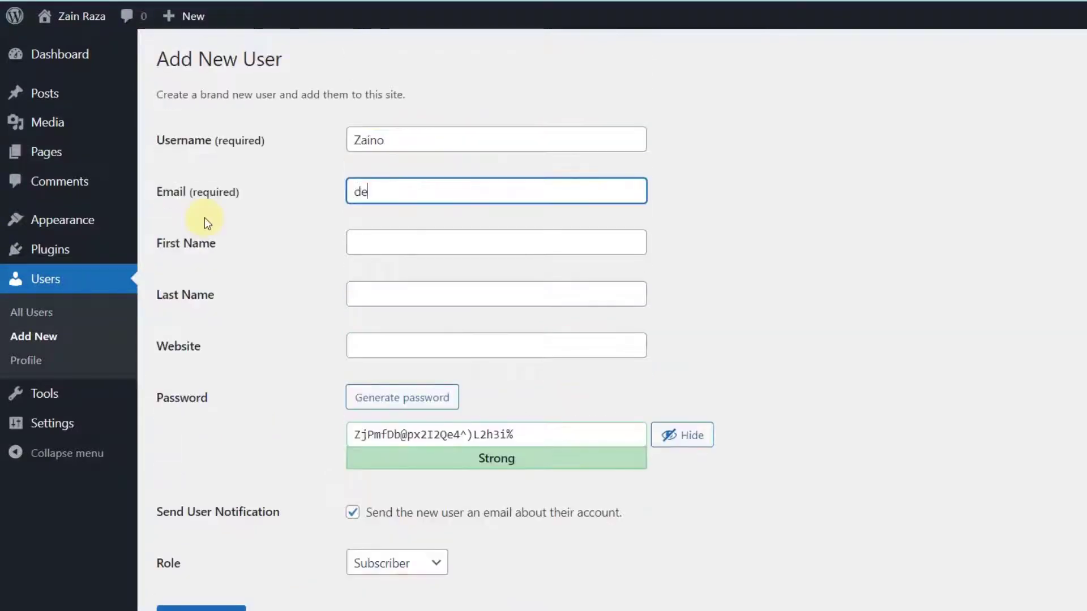
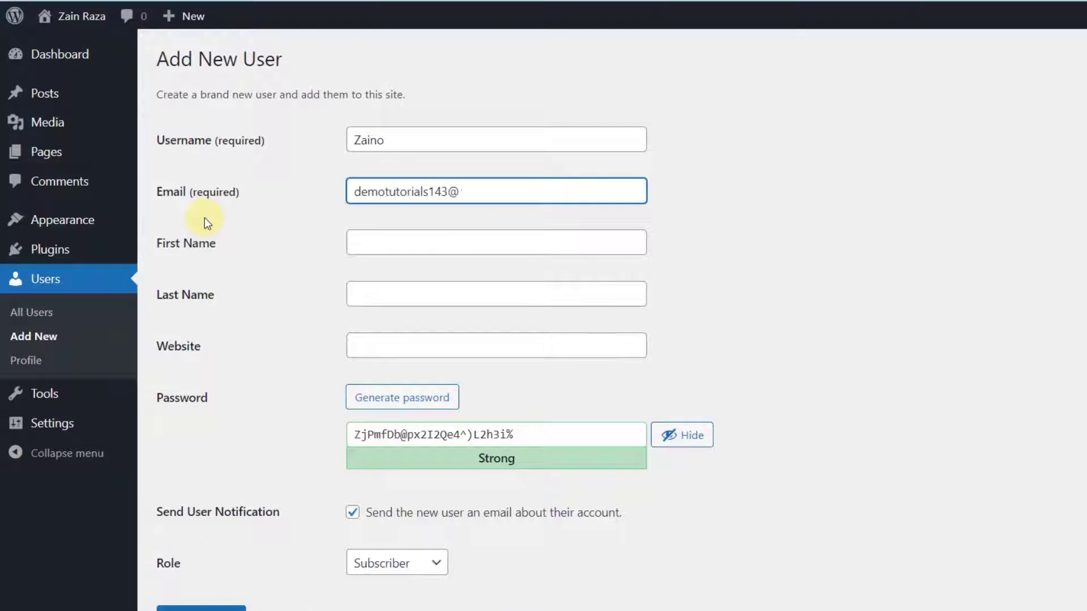
key(Tab)
text(12345)
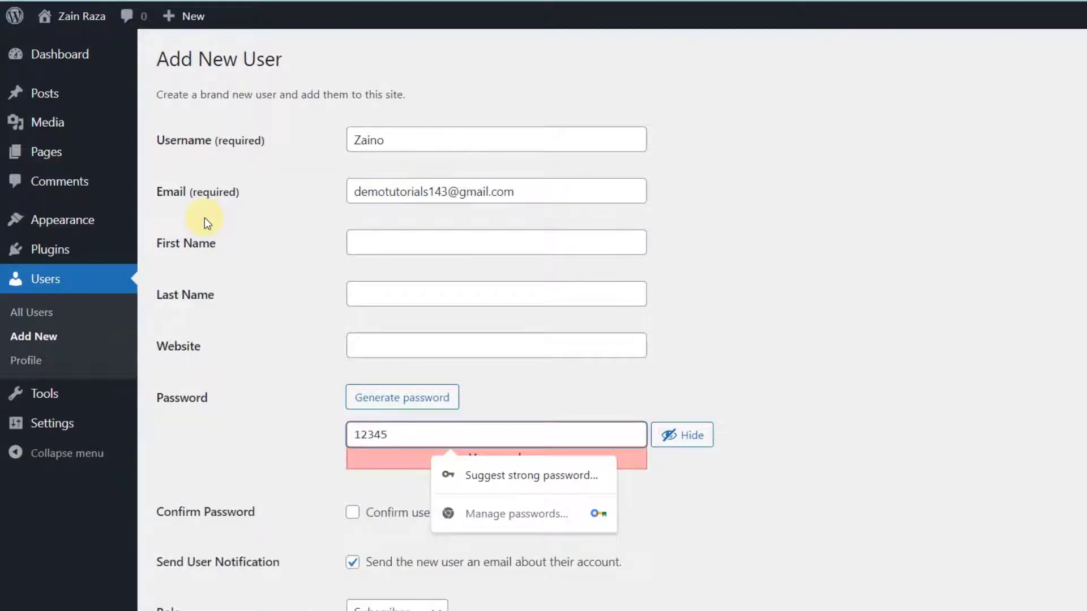
click(352, 512)
scroll(283, 521, down, 3)
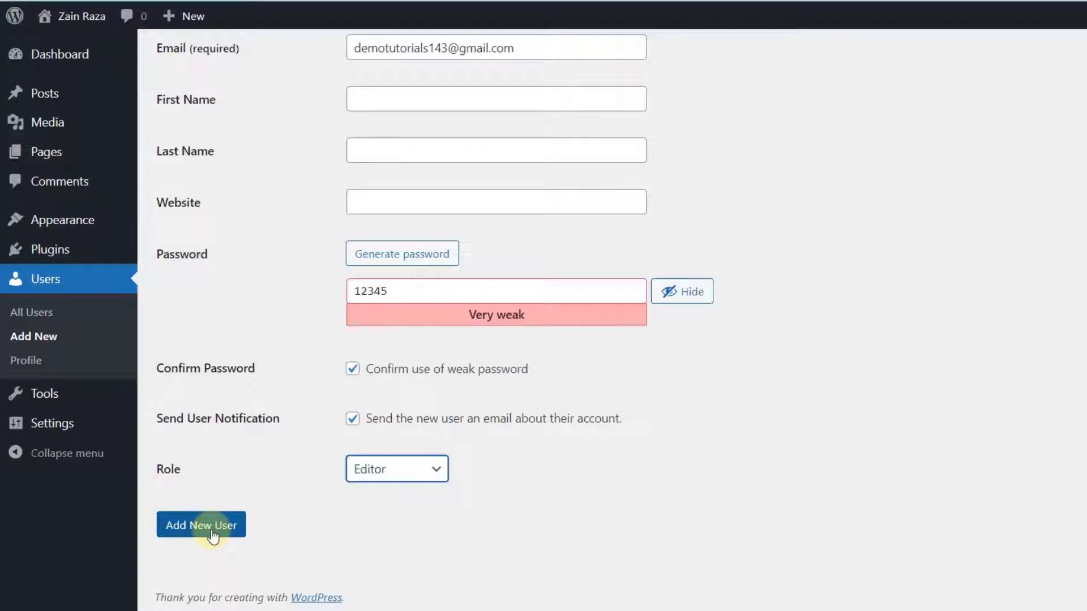
click(211, 529)
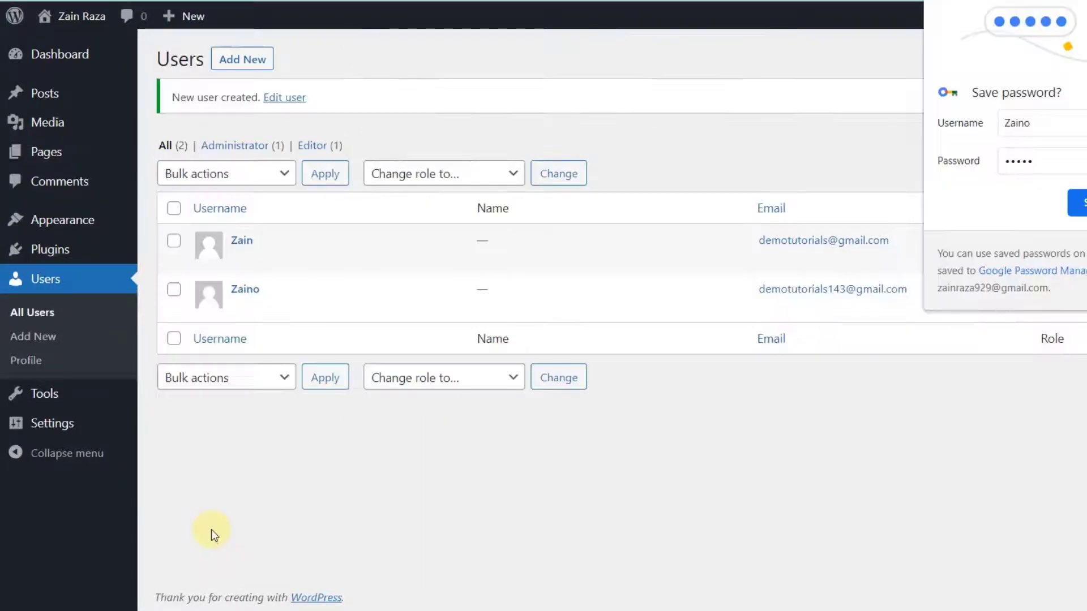
- Dismiss the browser's password prompts and highlight the new user's e-mail in the list
click(799, 206)
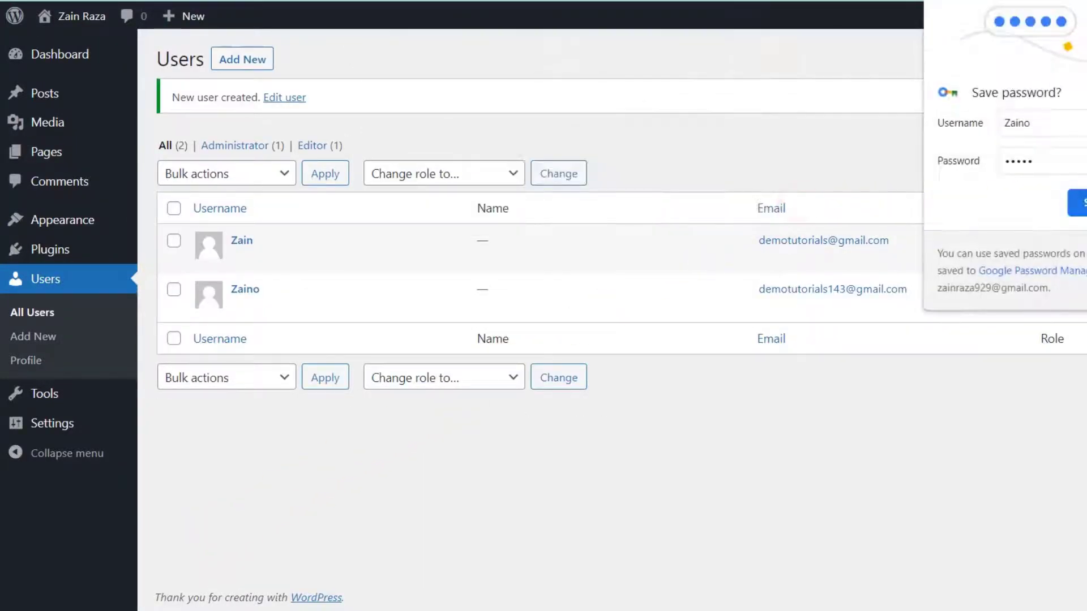
click(1000, 206)
drag(731, 291, 1022, 303)
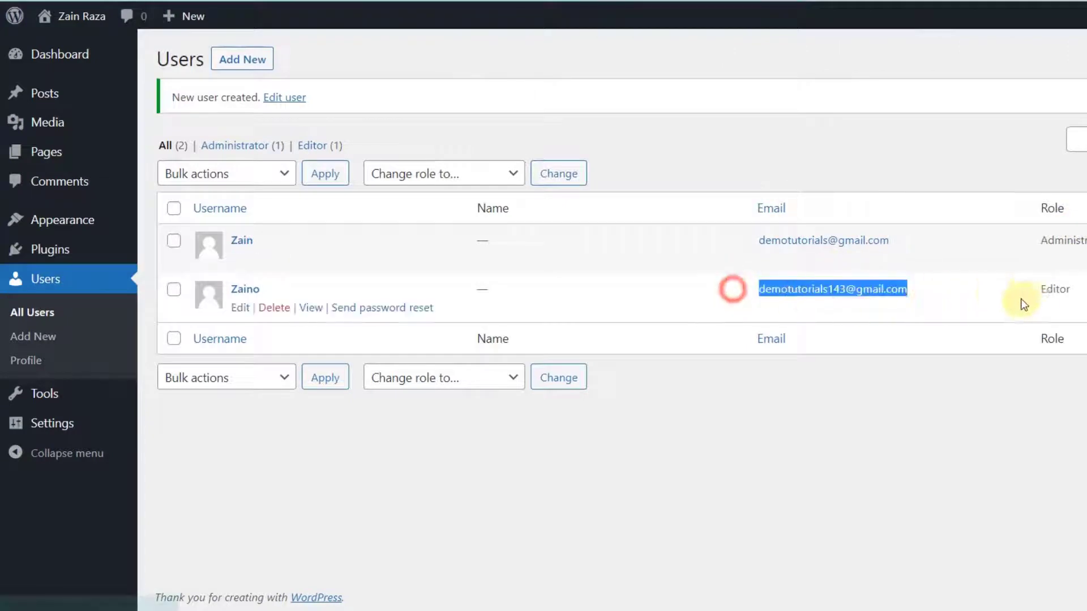
click(766, 504)
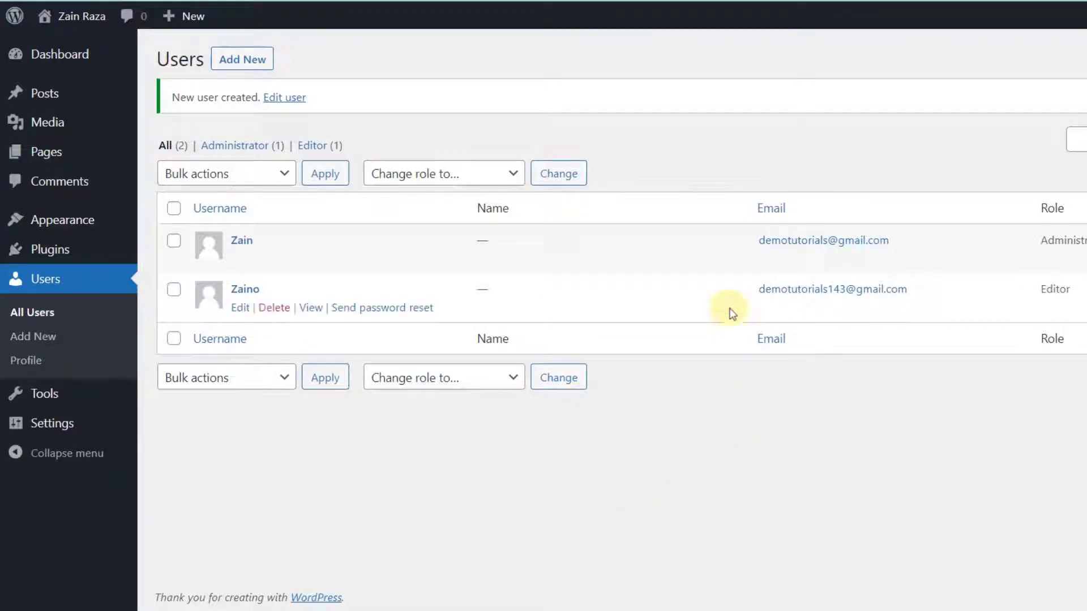
click(730, 289)
drag(730, 289, 1006, 310)
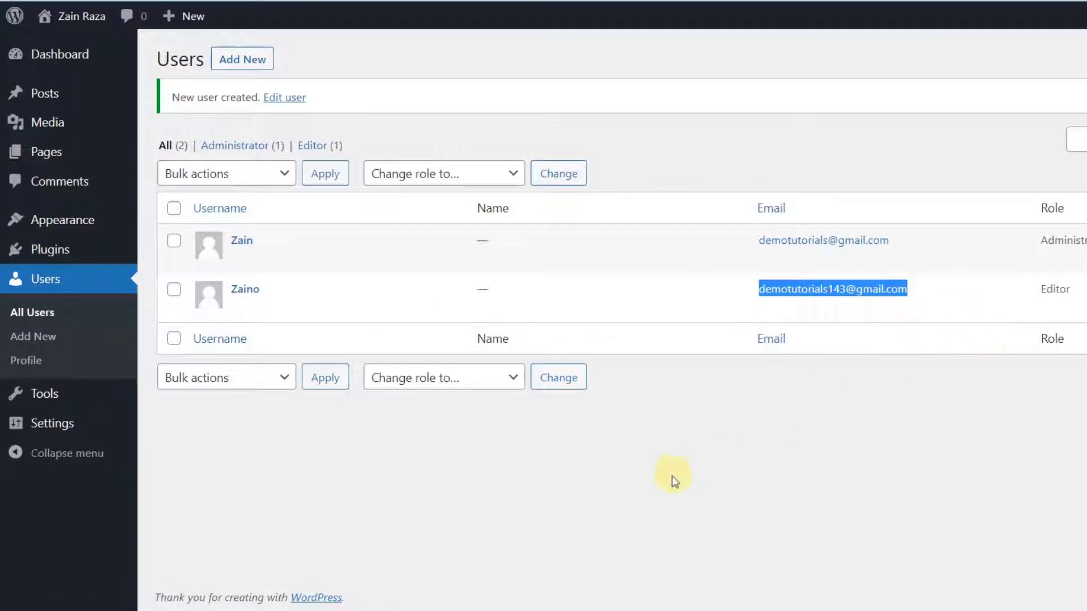
click(576, 523)
drag(711, 297, 959, 288)
click(745, 459)
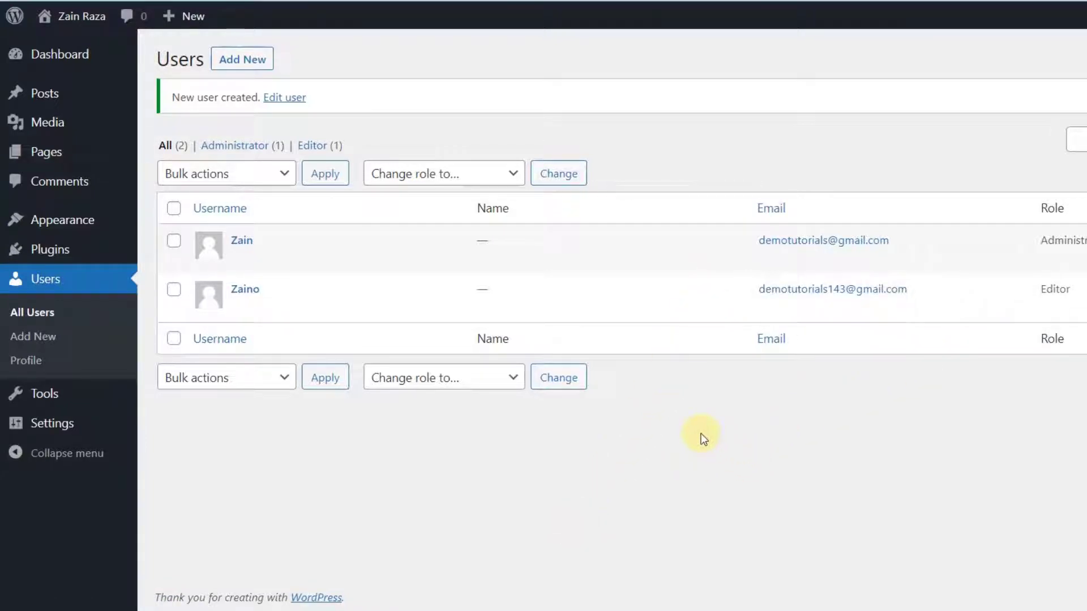
drag(753, 294, 948, 297)
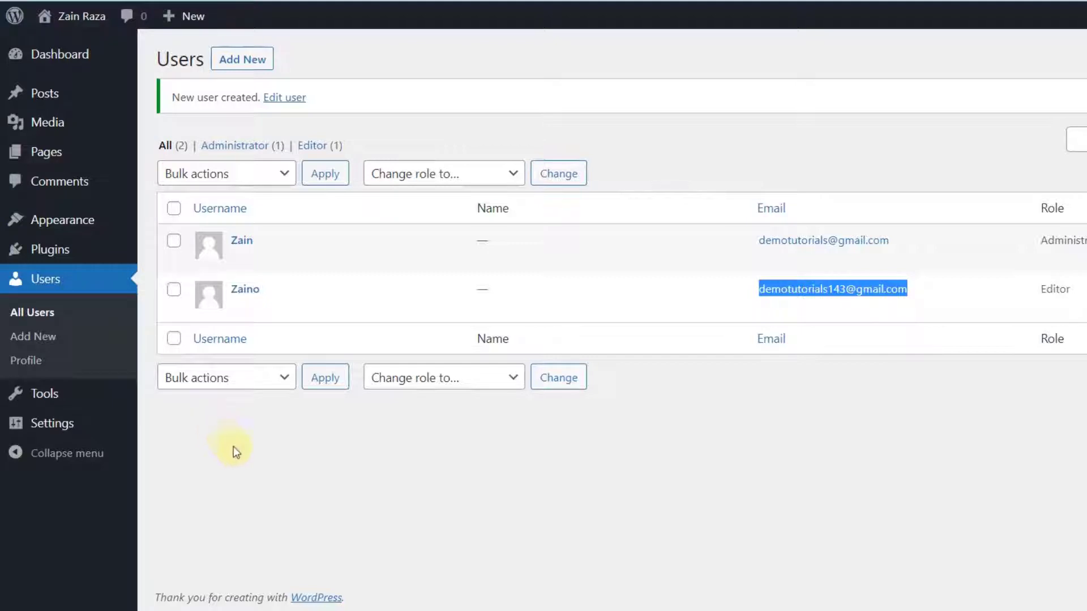
click(296, 517)
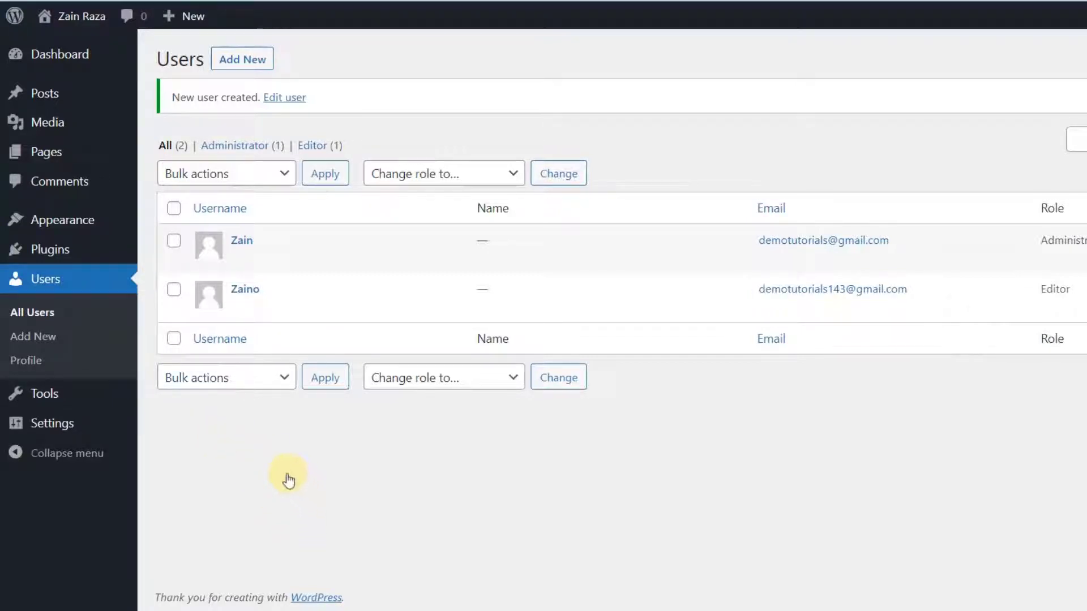
- Delete the new Editor user and confirm the deletion
click(235, 436)
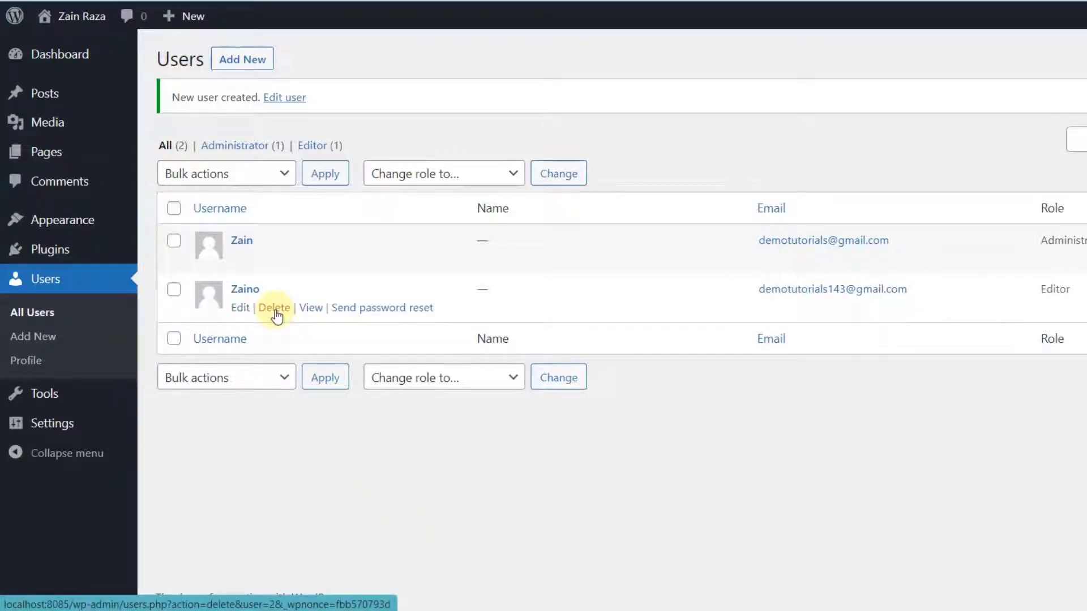
click(276, 310)
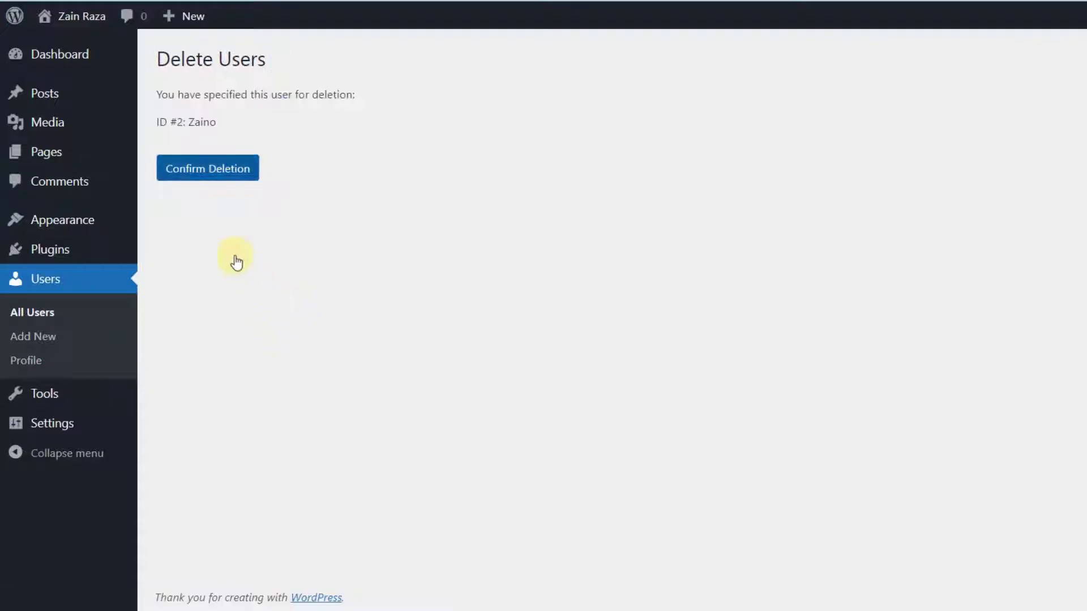
click(208, 168)
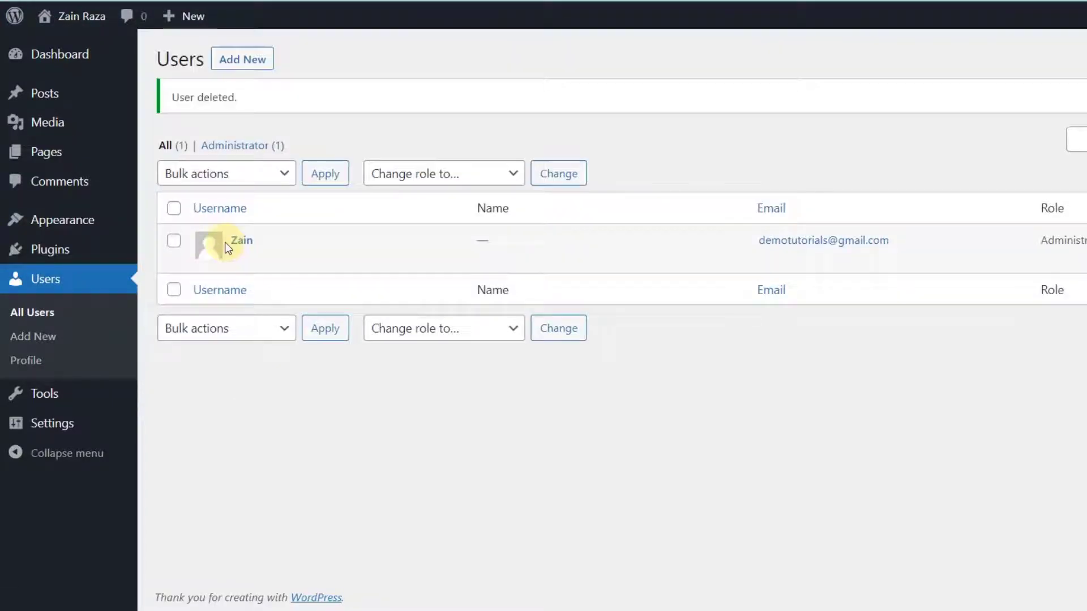
- Browse the Tools, Import and Export pages, finishing on Export with All content selected
mouse_move(37, 404)
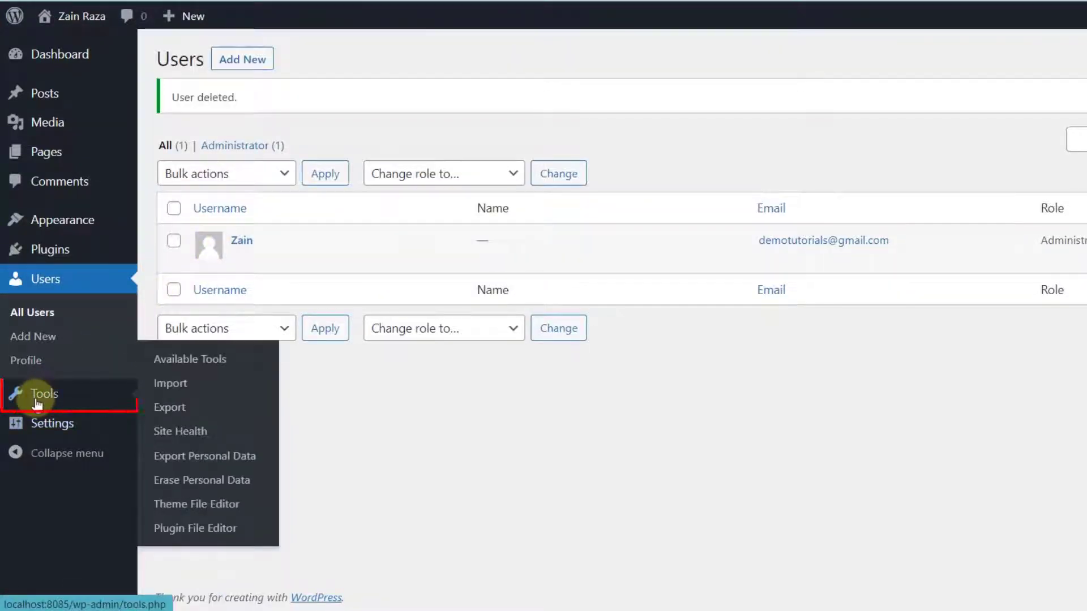
click(38, 404)
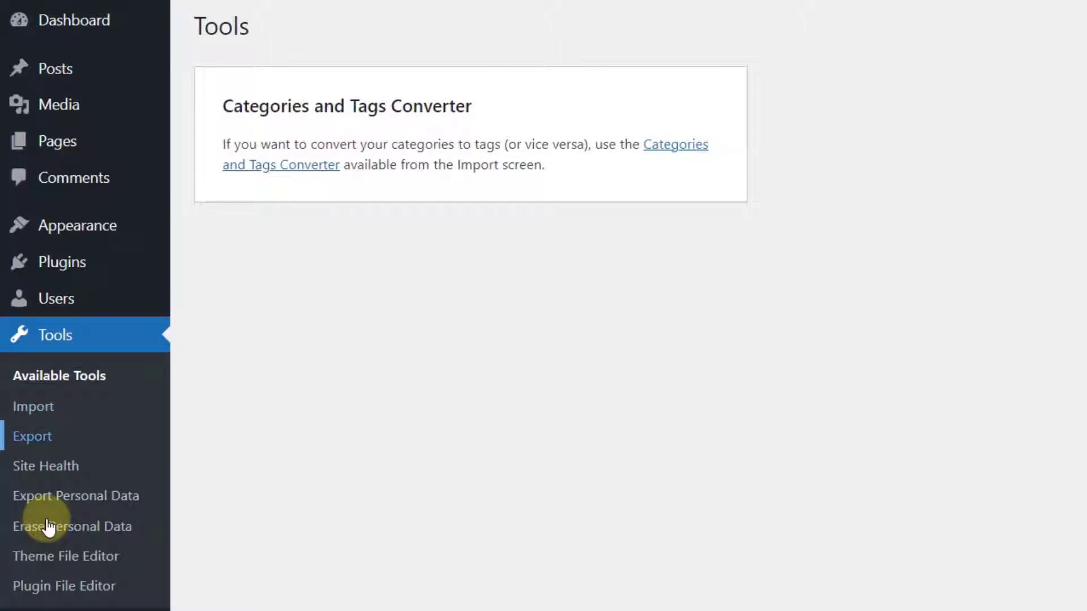
click(34, 407)
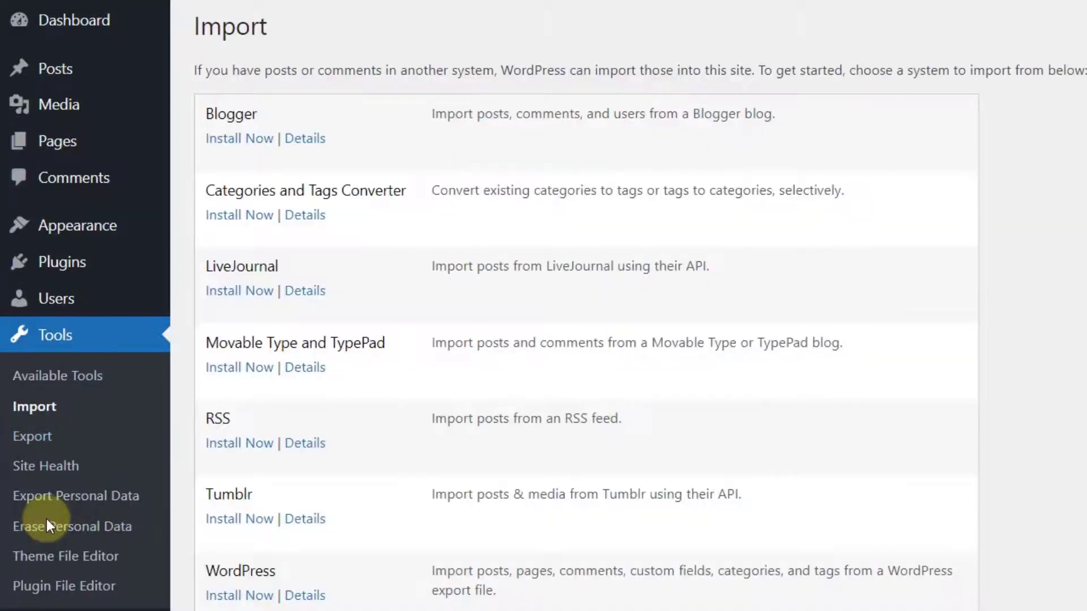
click(33, 441)
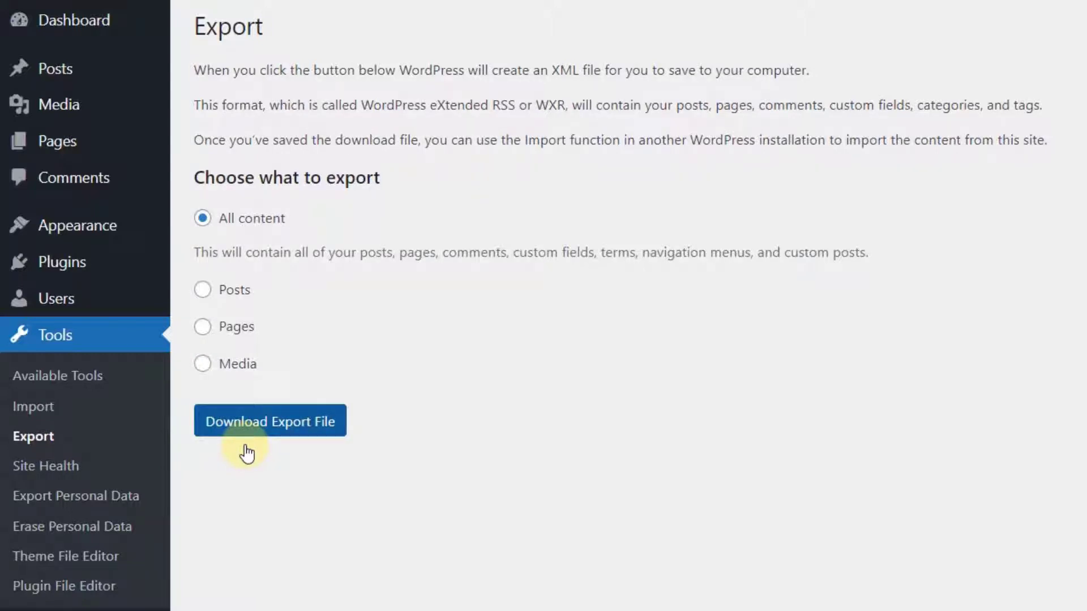
- Review Site Health's 1 critical issue and 3 recommended improvements, then switch to the Info tab
click(47, 478)
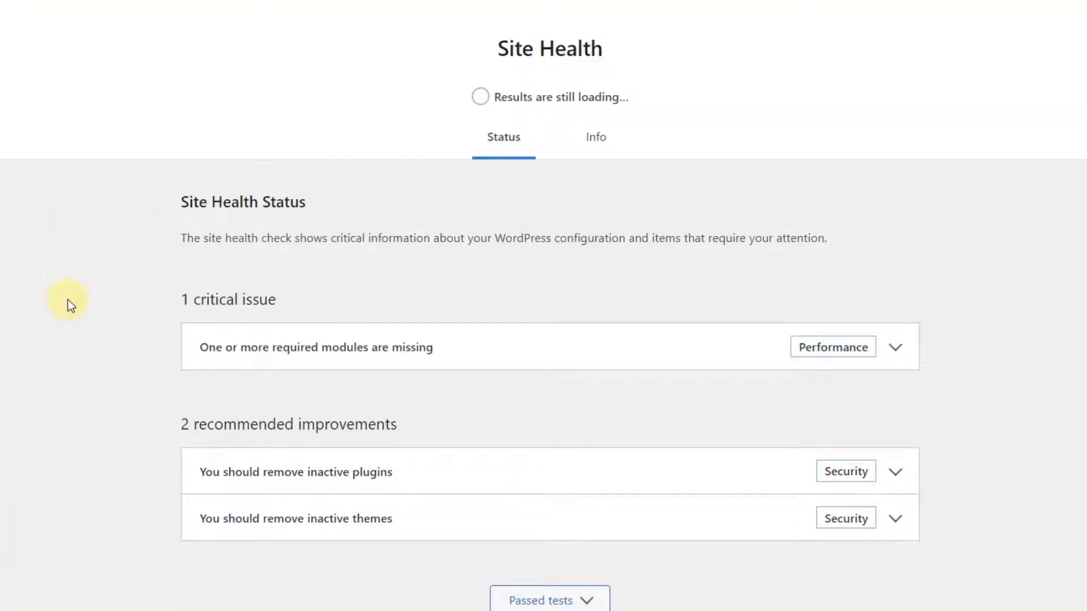
drag(172, 299, 376, 296)
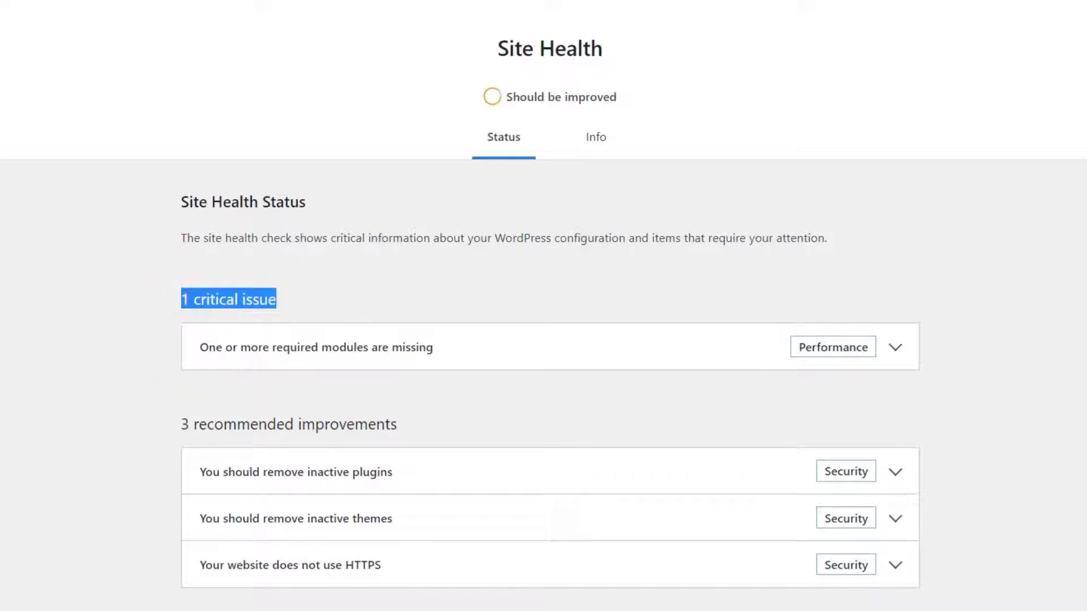
click(1, 461)
drag(175, 423, 473, 427)
click(75, 429)
scroll(101, 434, down, 2)
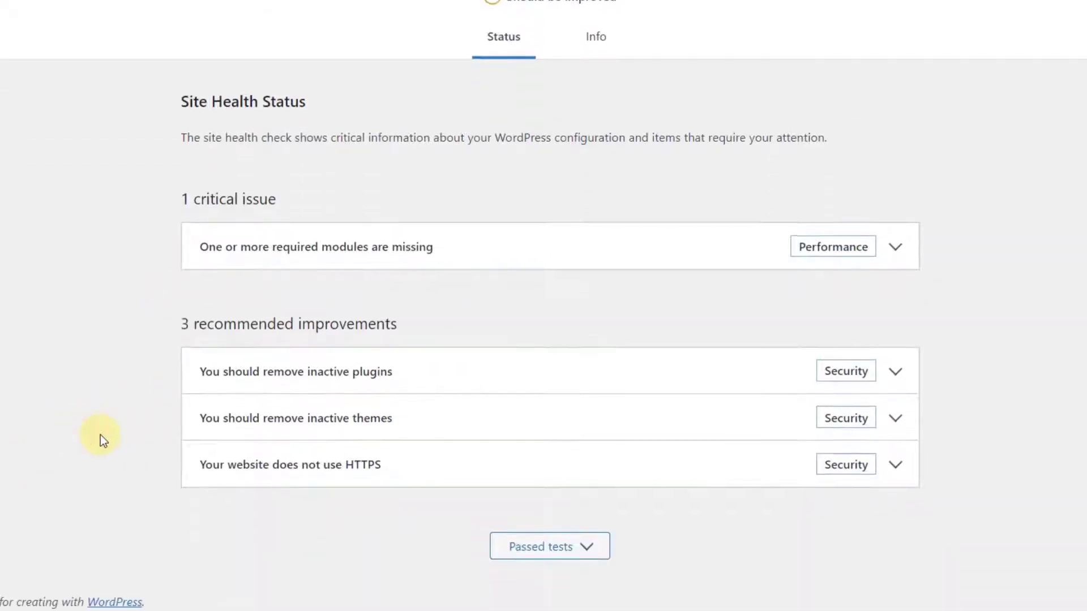
scroll(235, 412, up, 2)
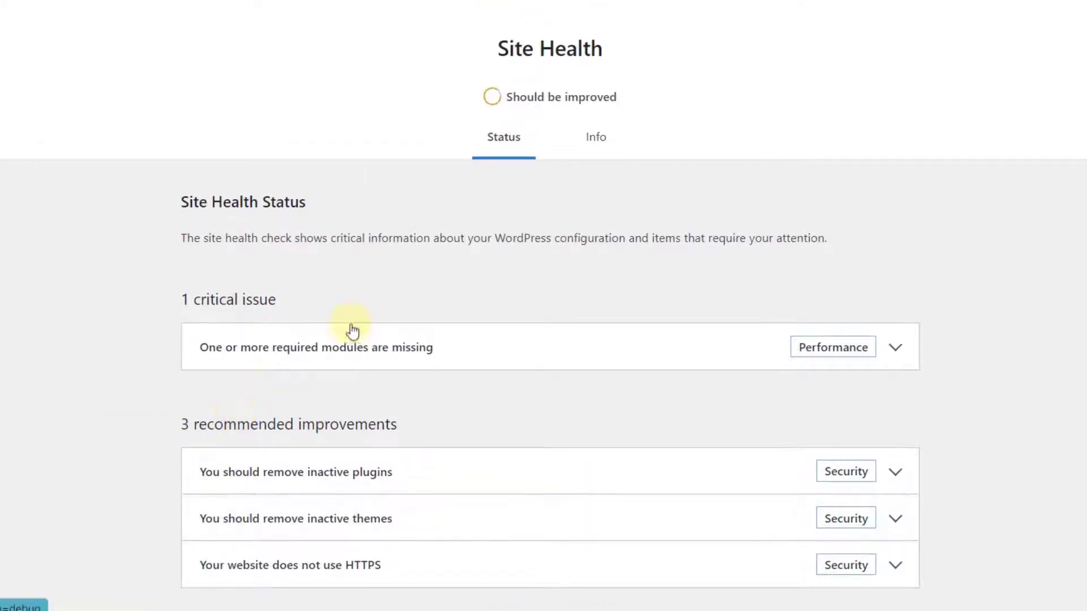
click(594, 142)
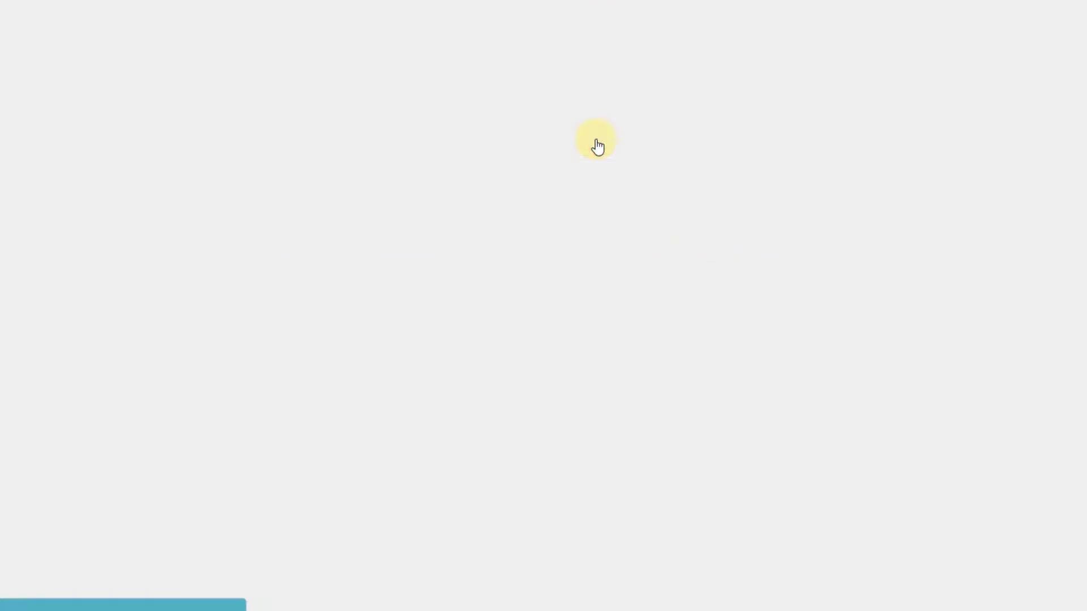
scroll(75, 503, down, 5)
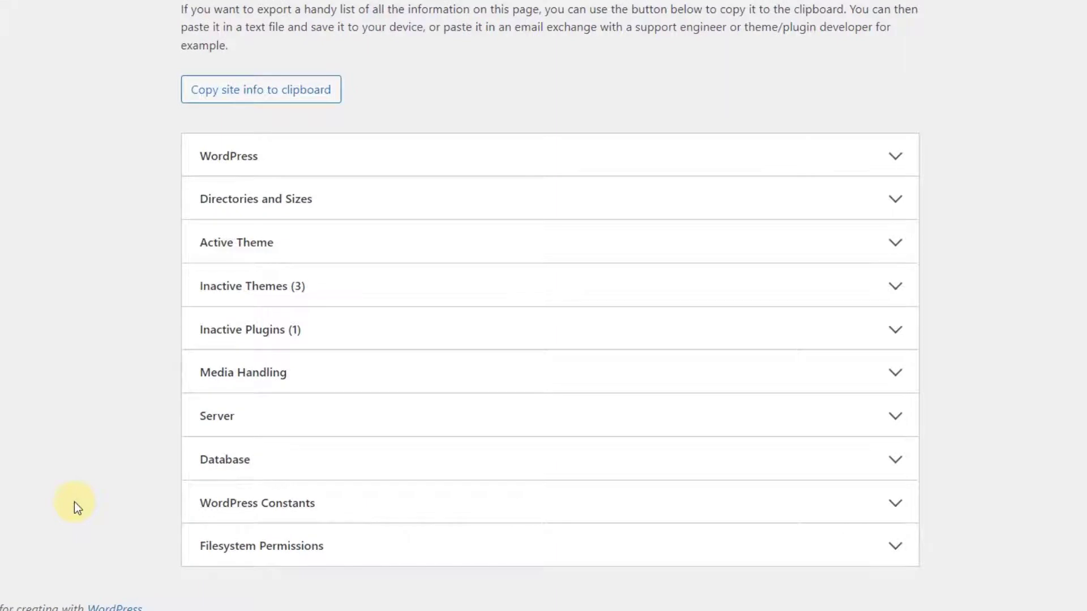
click(869, 202)
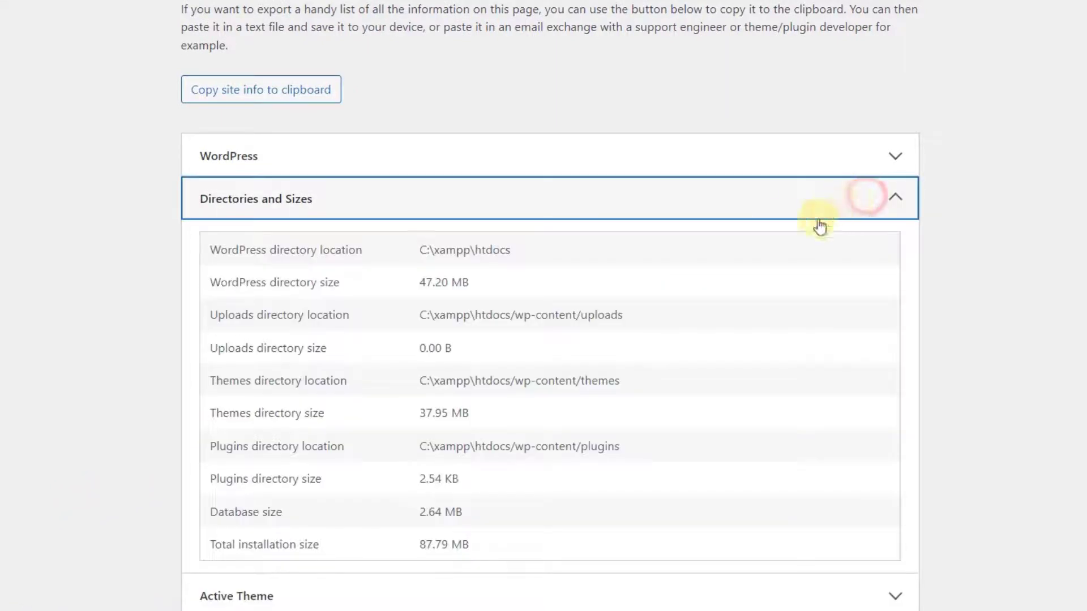
click(409, 413)
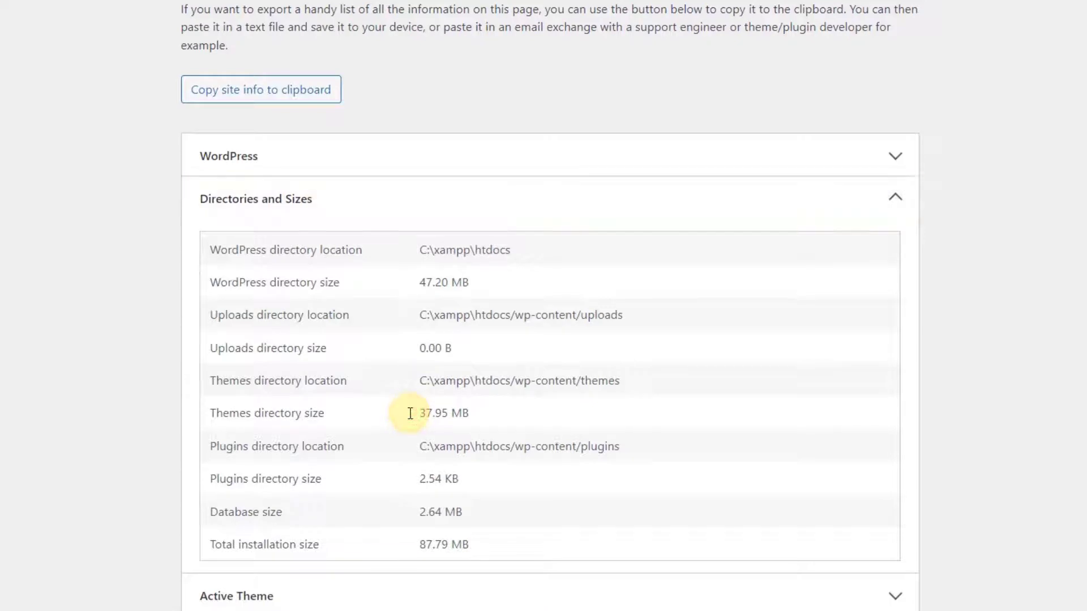
drag(214, 380, 520, 408)
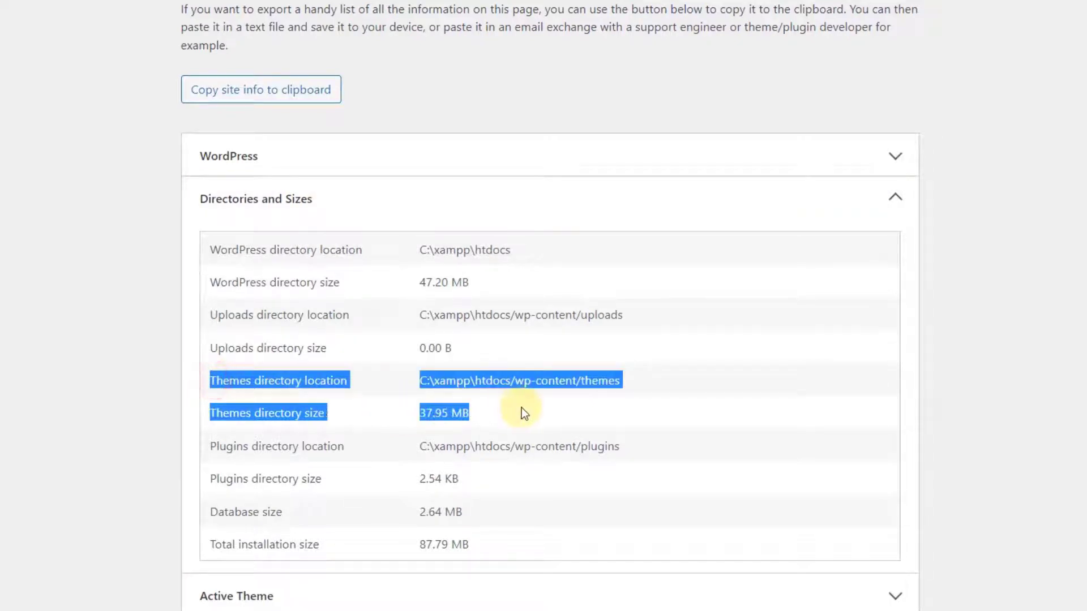
click(521, 409)
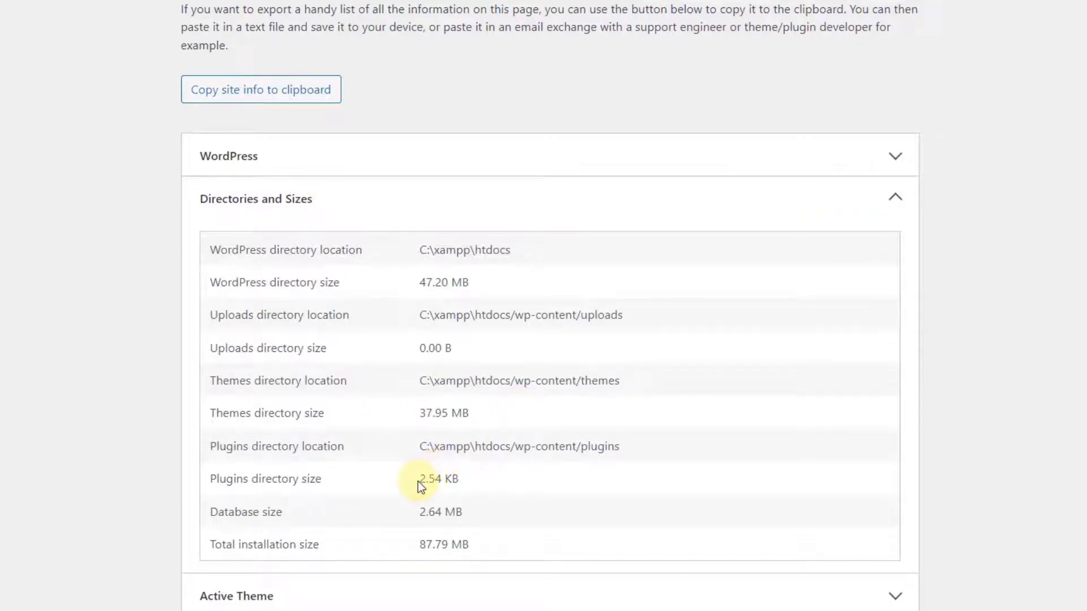
drag(418, 481, 501, 482)
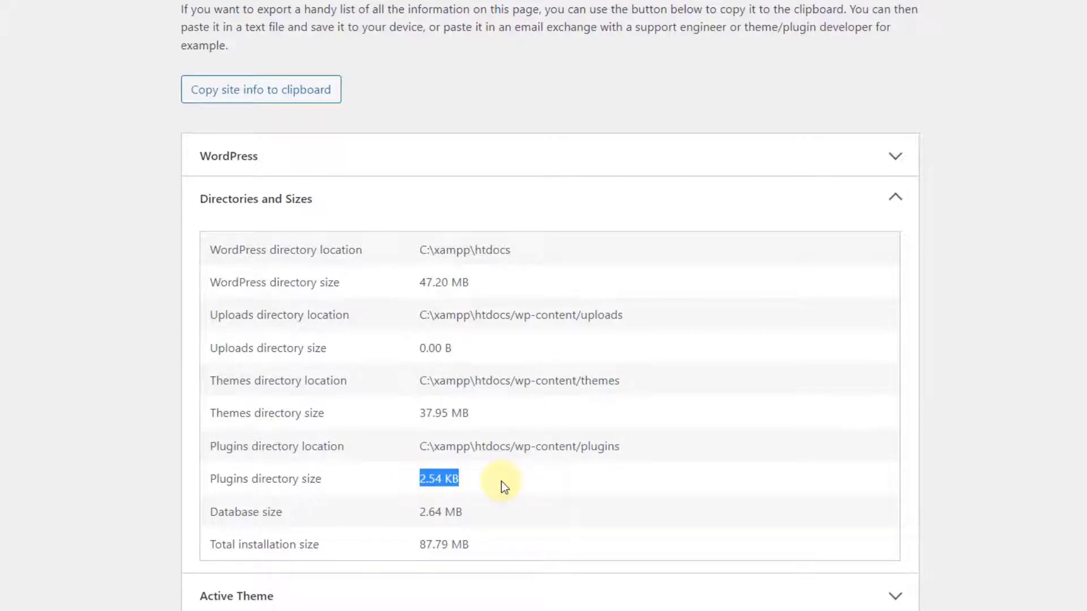
click(501, 481)
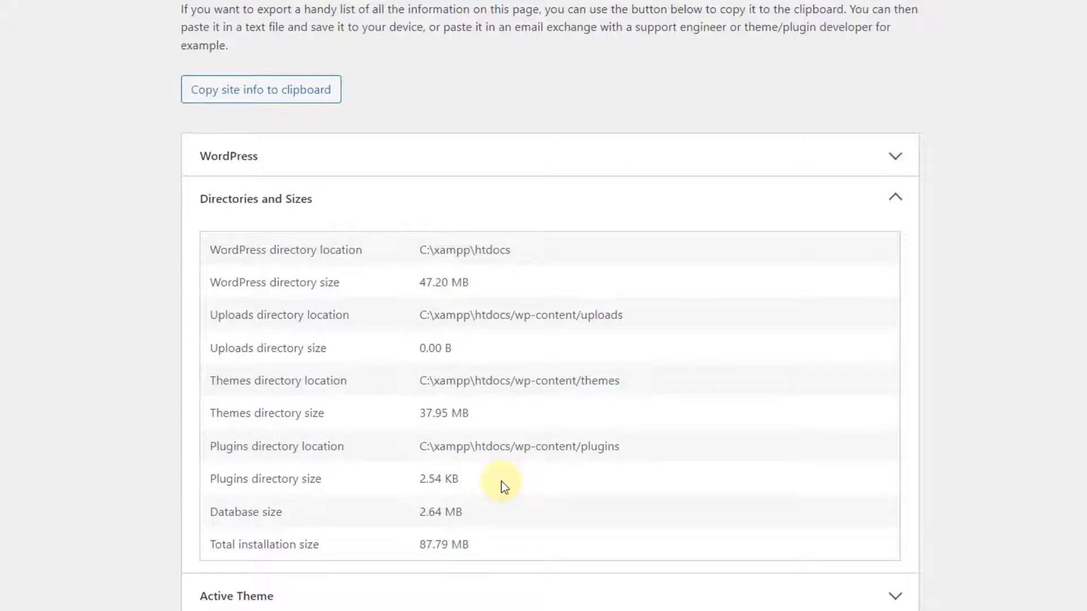
drag(418, 412, 542, 415)
click(545, 413)
click(807, 196)
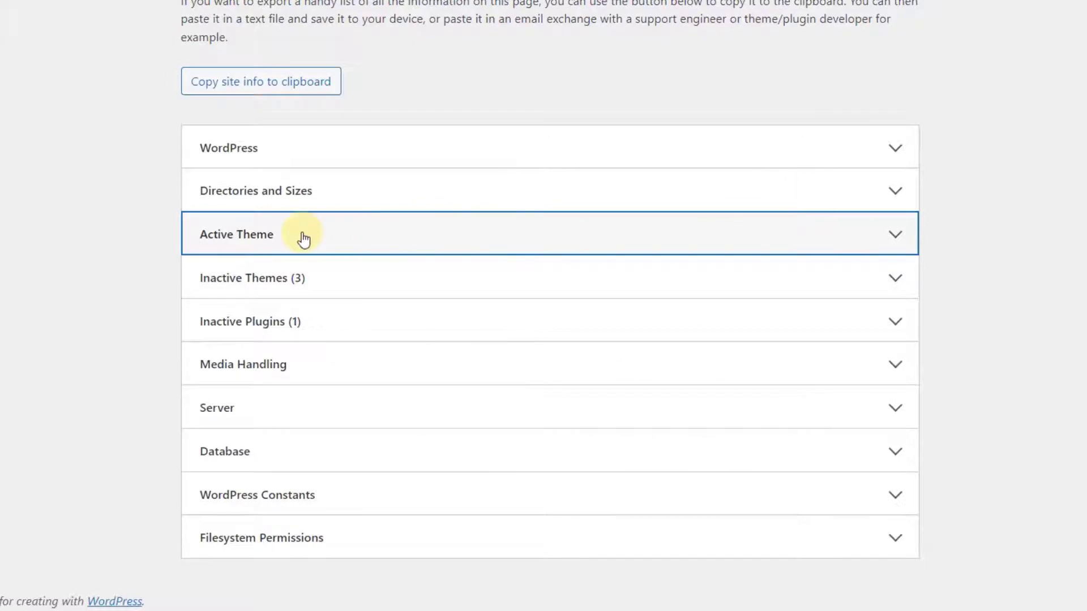
click(304, 238)
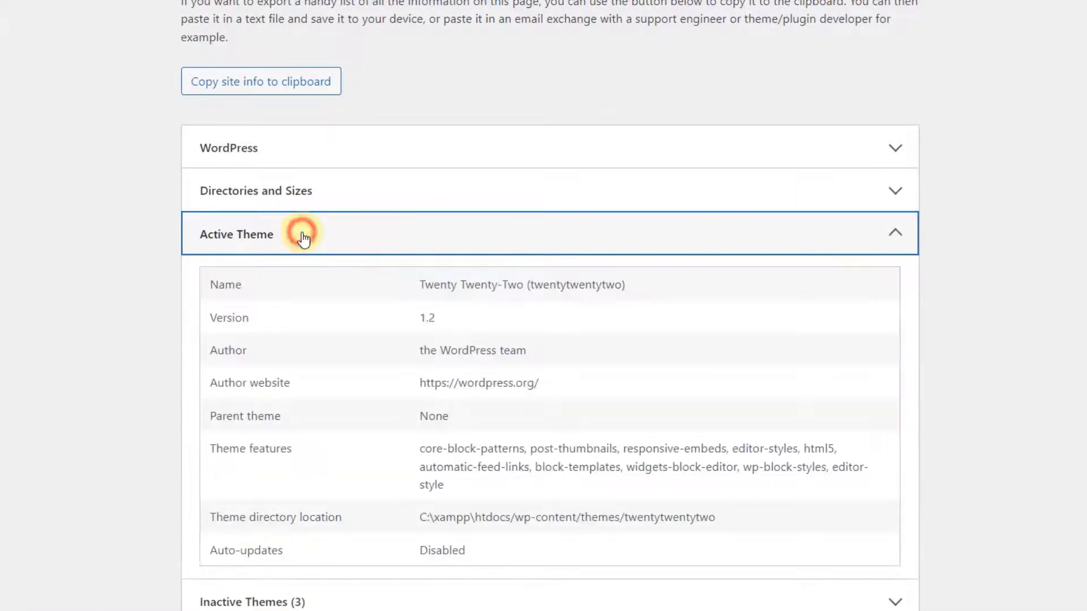
click(301, 232)
click(274, 278)
click(276, 279)
click(264, 323)
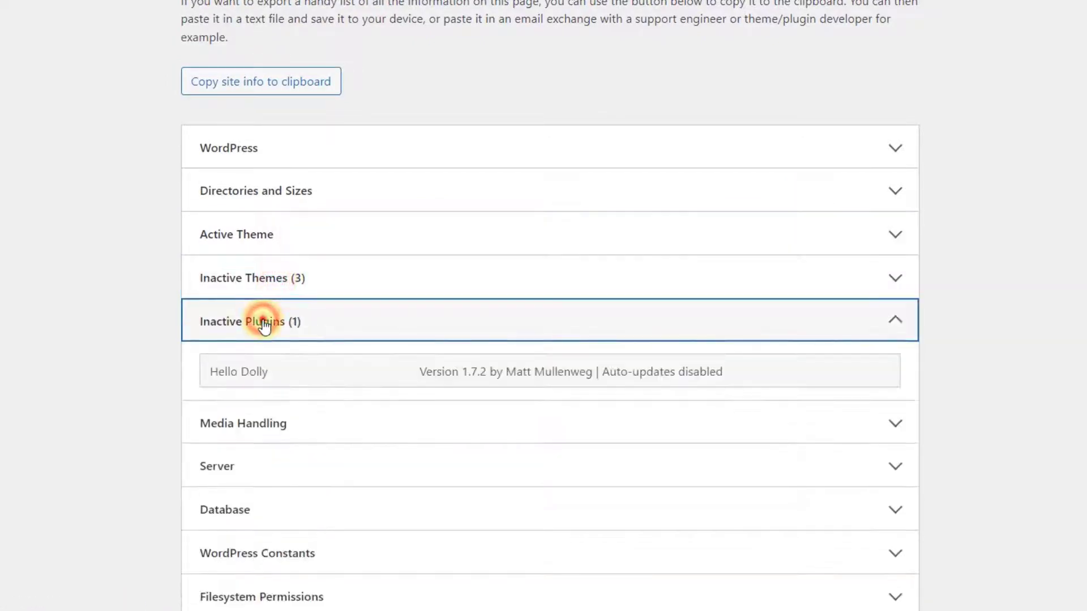
click(265, 322)
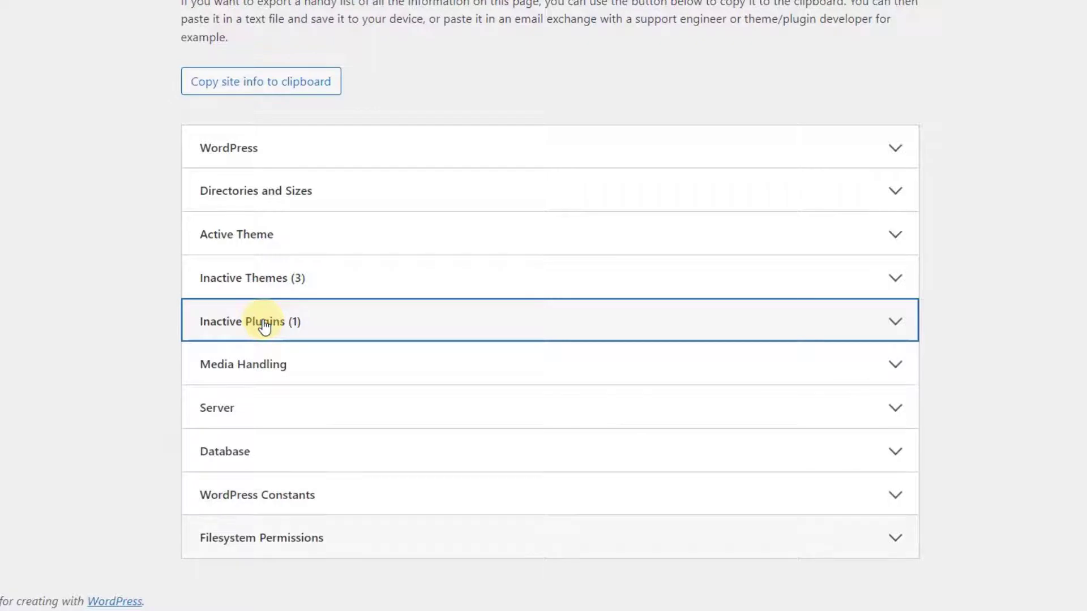
click(145, 433)
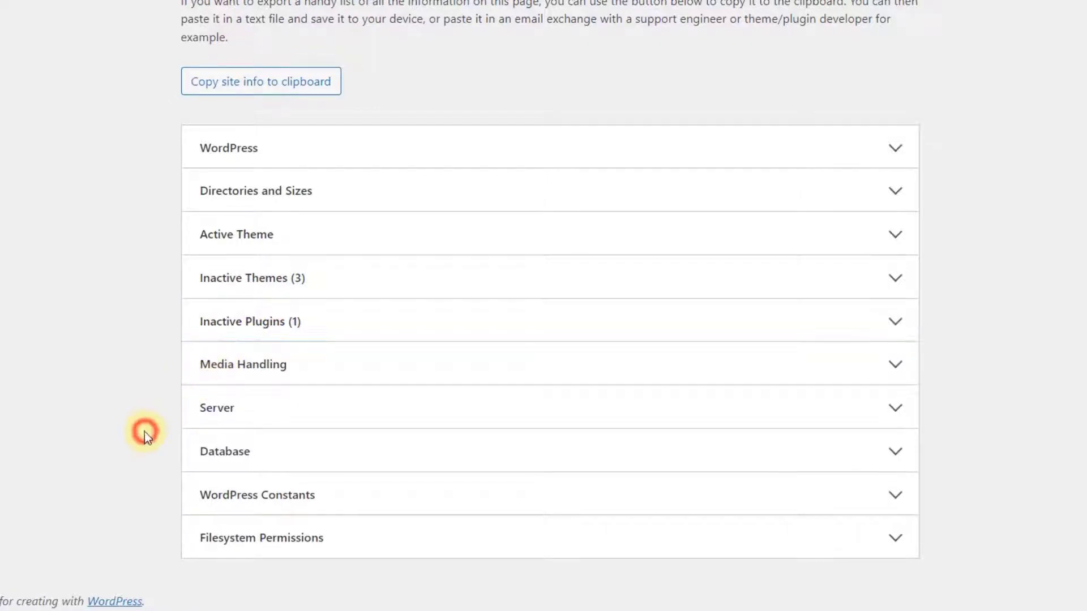
- Visit Export Personal Data and Erase Personal Data, then the Theme File Editor
click(50, 473)
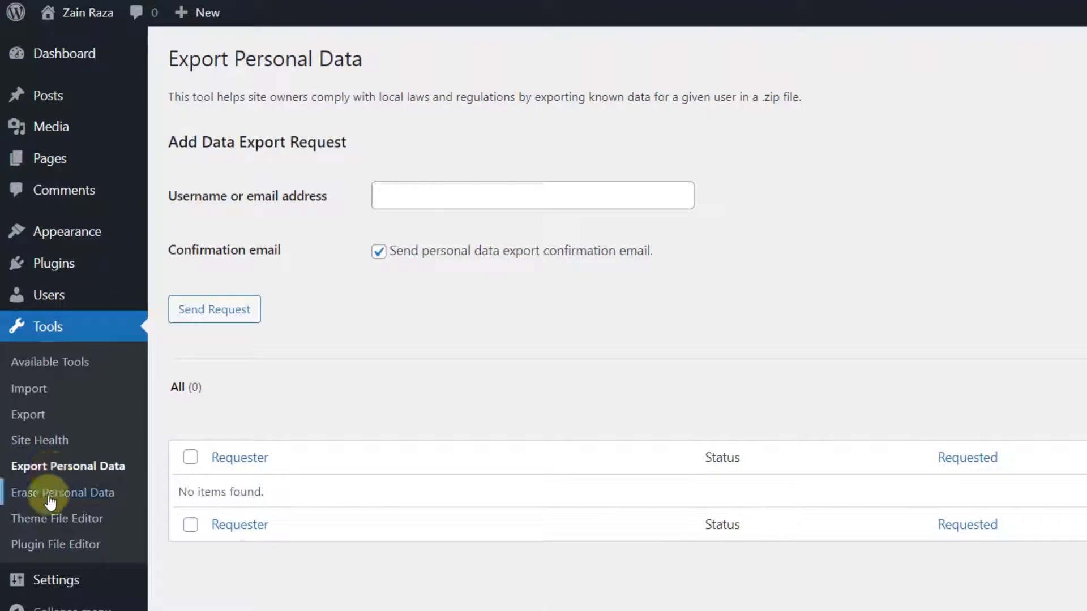
click(50, 500)
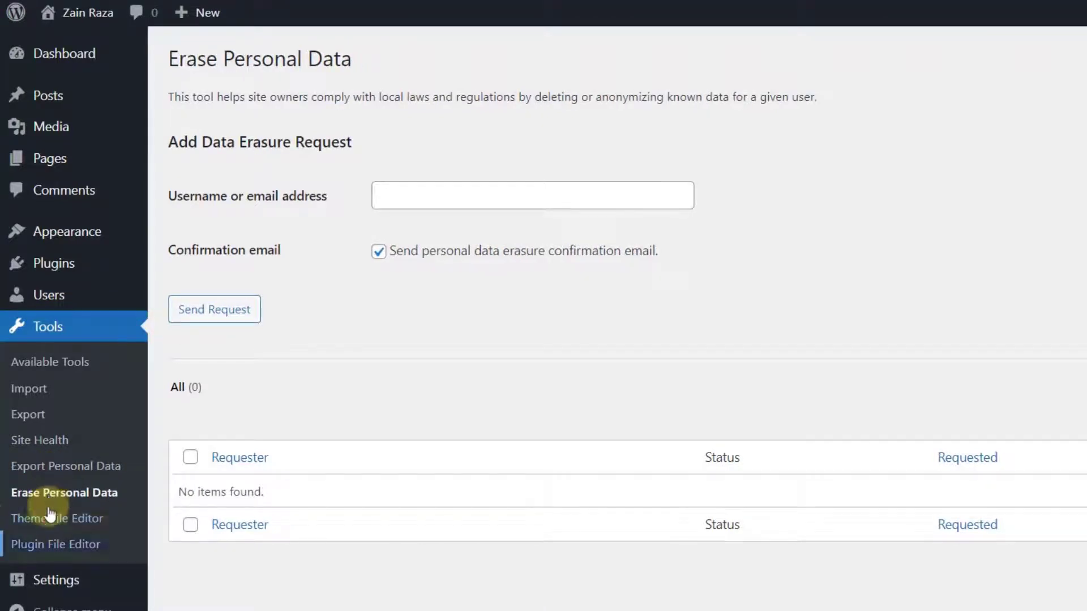
click(50, 524)
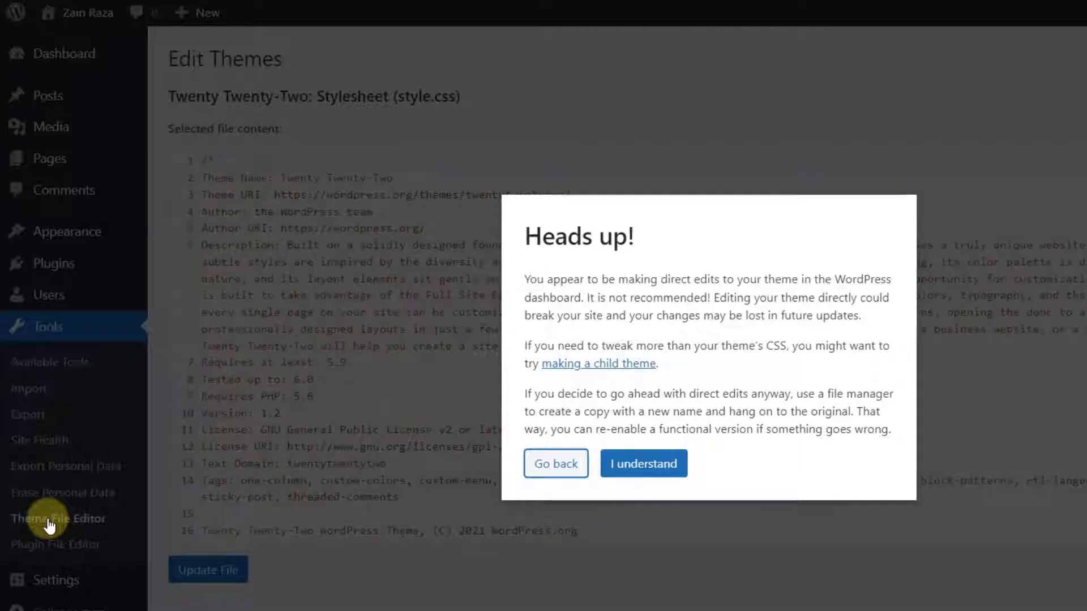
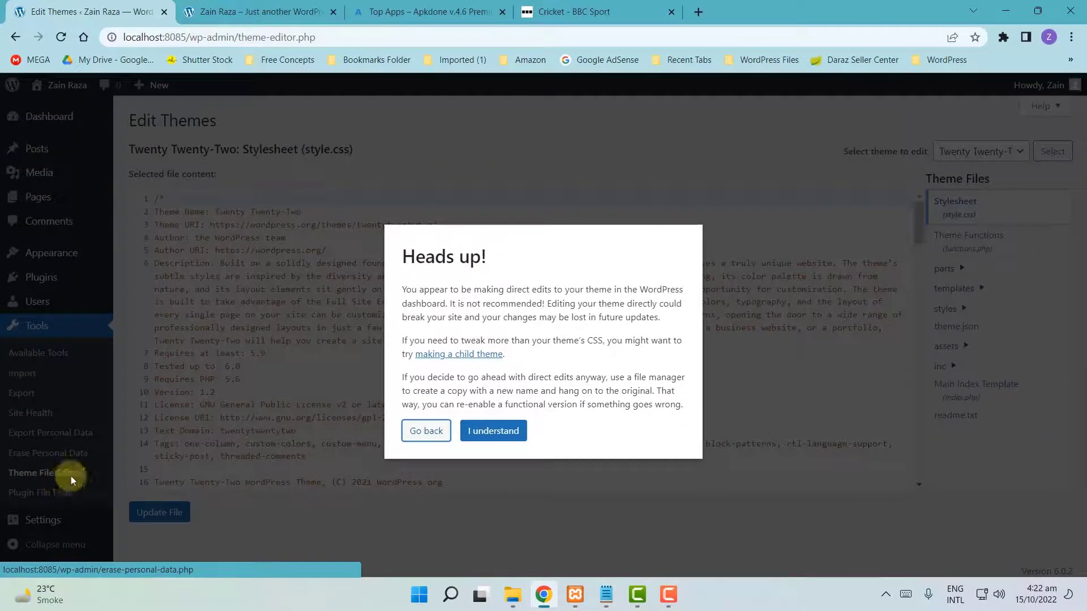
- Dismiss the Heads up! direct-editing warning to reach the Theme File Editor
drag(399, 254, 544, 246)
click(548, 252)
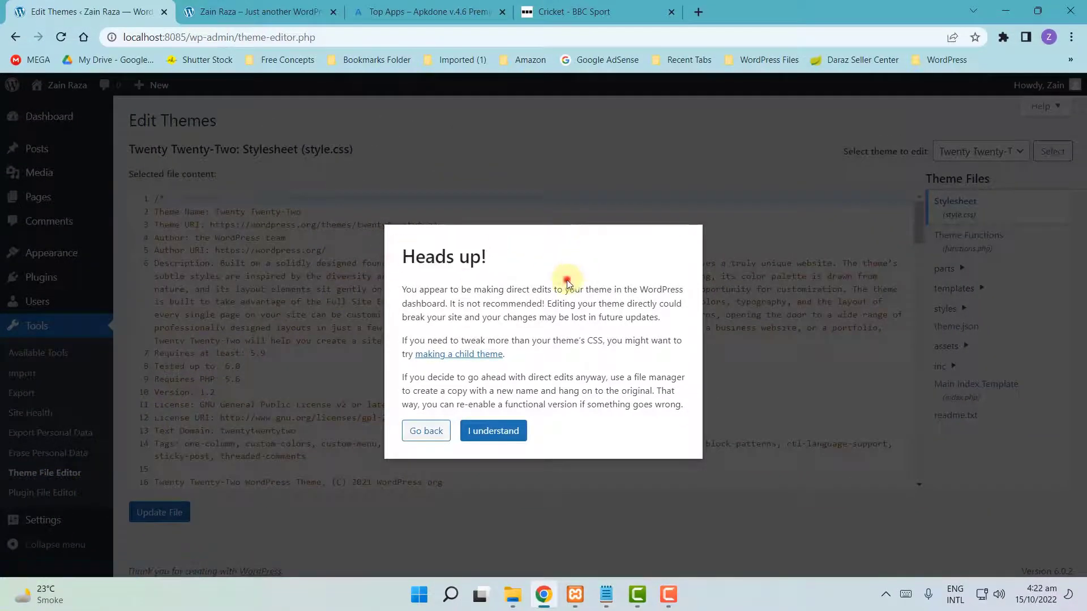
click(495, 441)
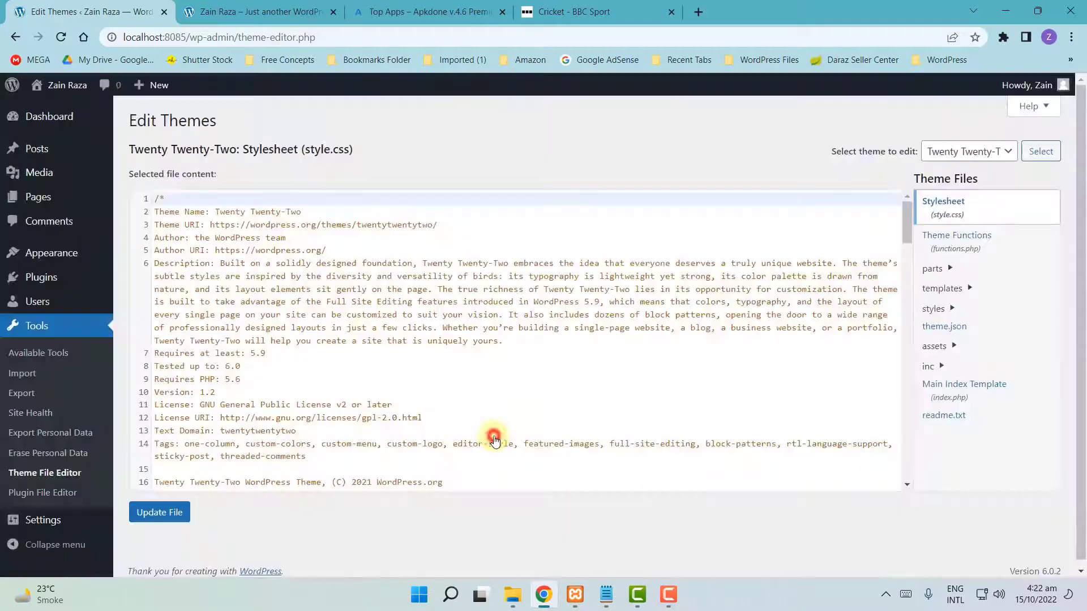
- Select the theme header lines in Twenty Twenty-Two's style.css and scroll through the stylesheet
click(334, 348)
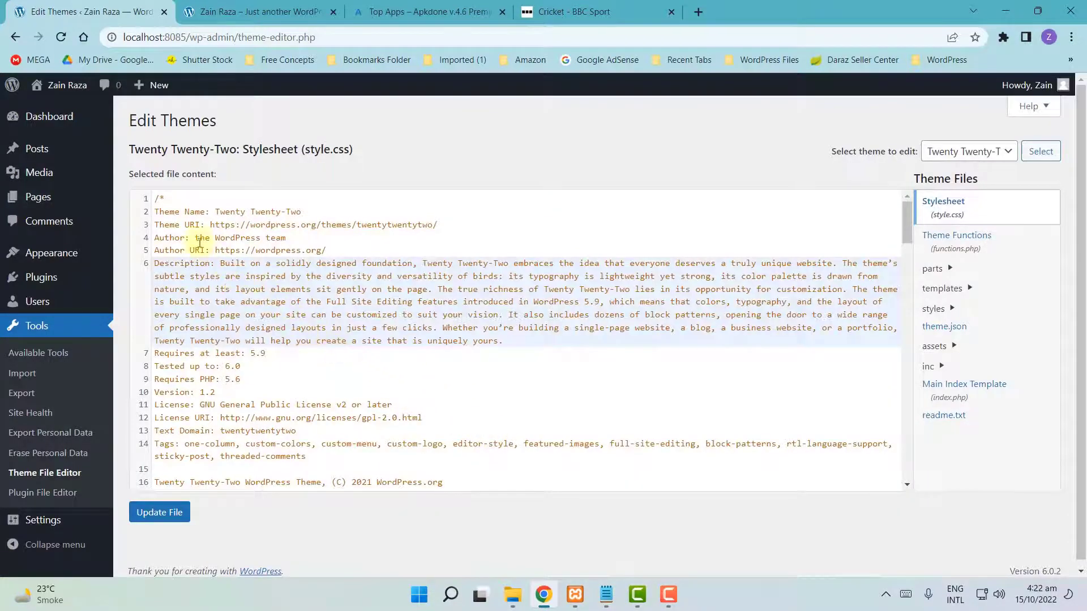
drag(166, 212, 444, 402)
scroll(444, 403, down, 8)
scroll(434, 399, down, 15)
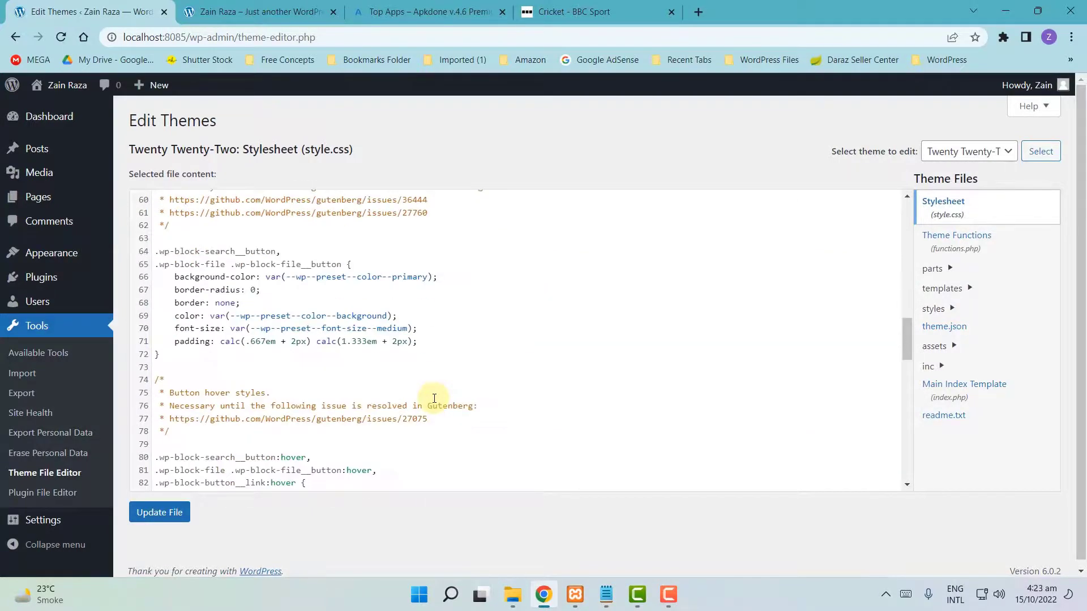
- Open the Plugin File Editor past its warning and browse Hello Dolly's hello.php
click(36, 501)
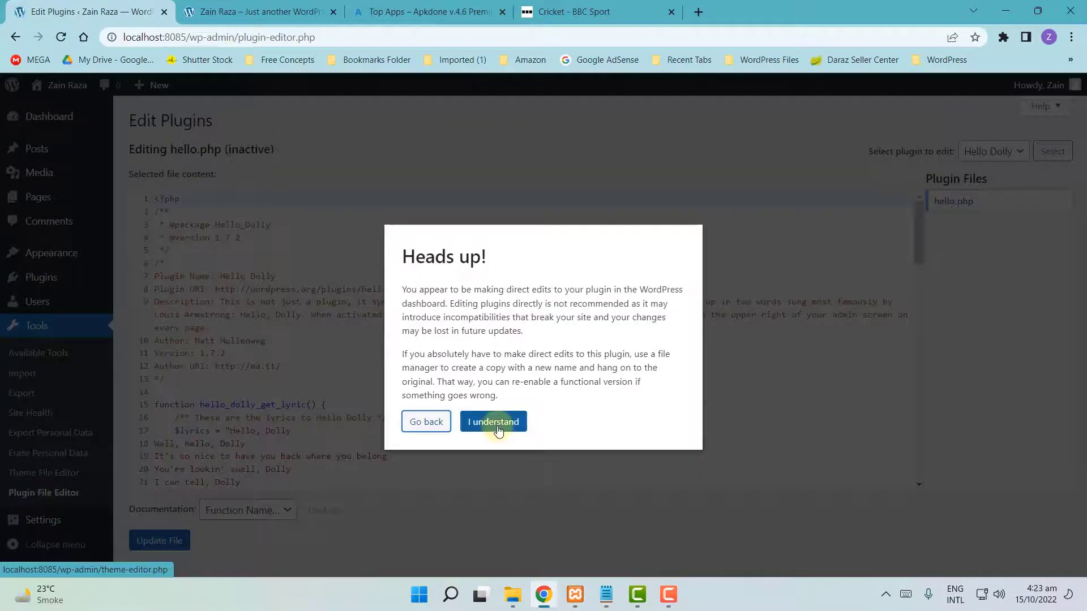
click(497, 428)
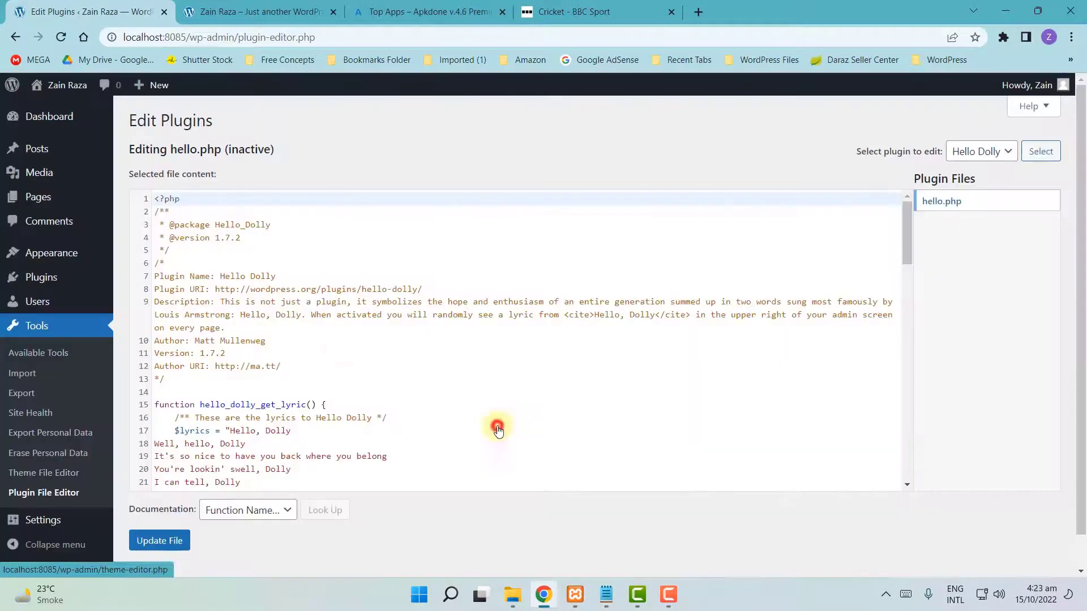
double_click(219, 225)
click(310, 339)
scroll(322, 413, down, 7)
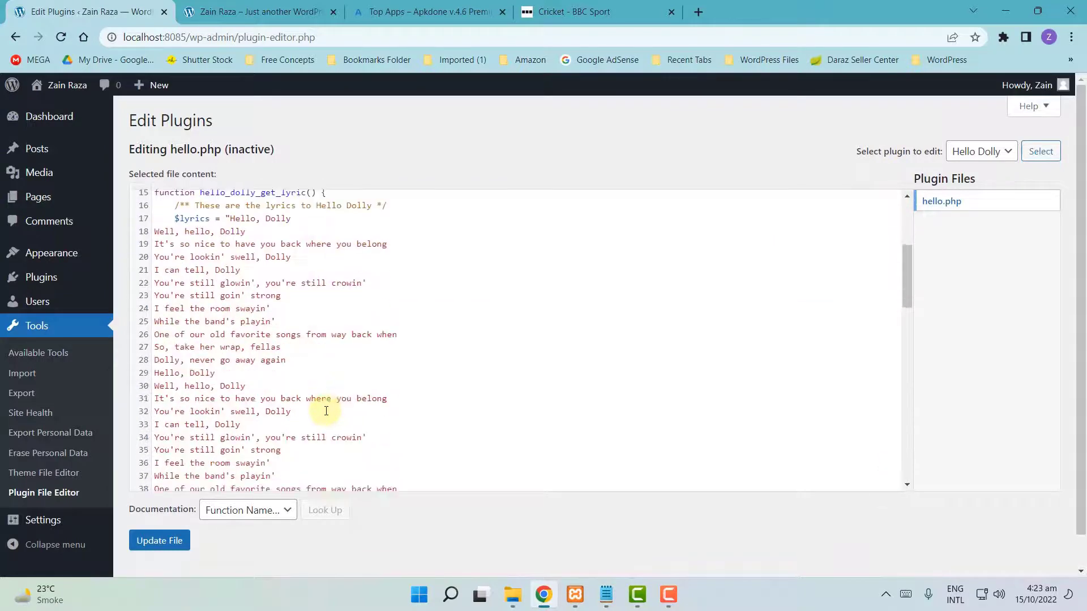
scroll(326, 412, down, 1)
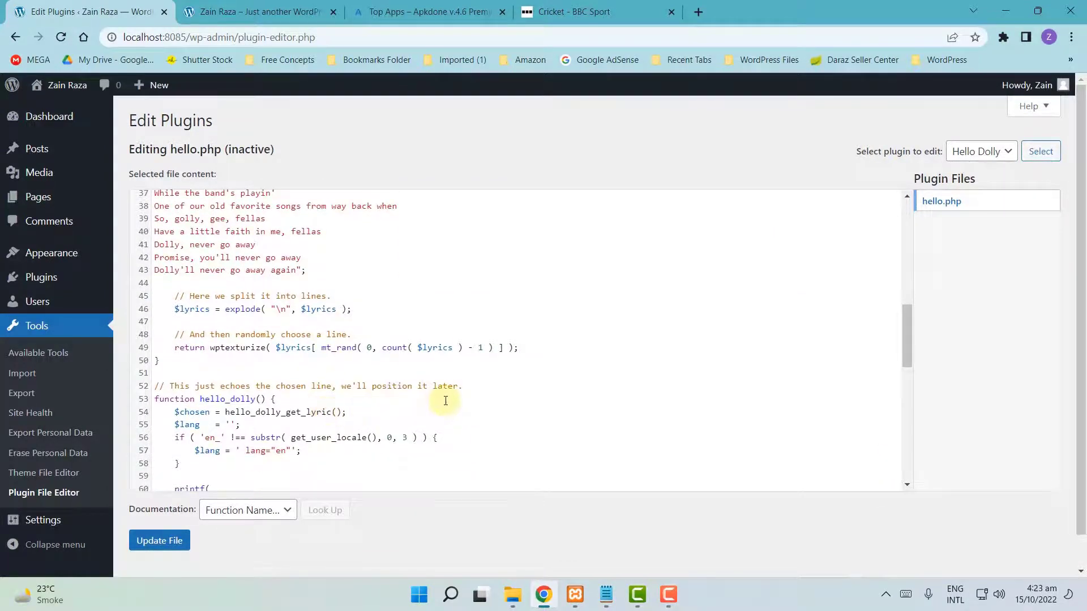
scroll(445, 401, up, 2)
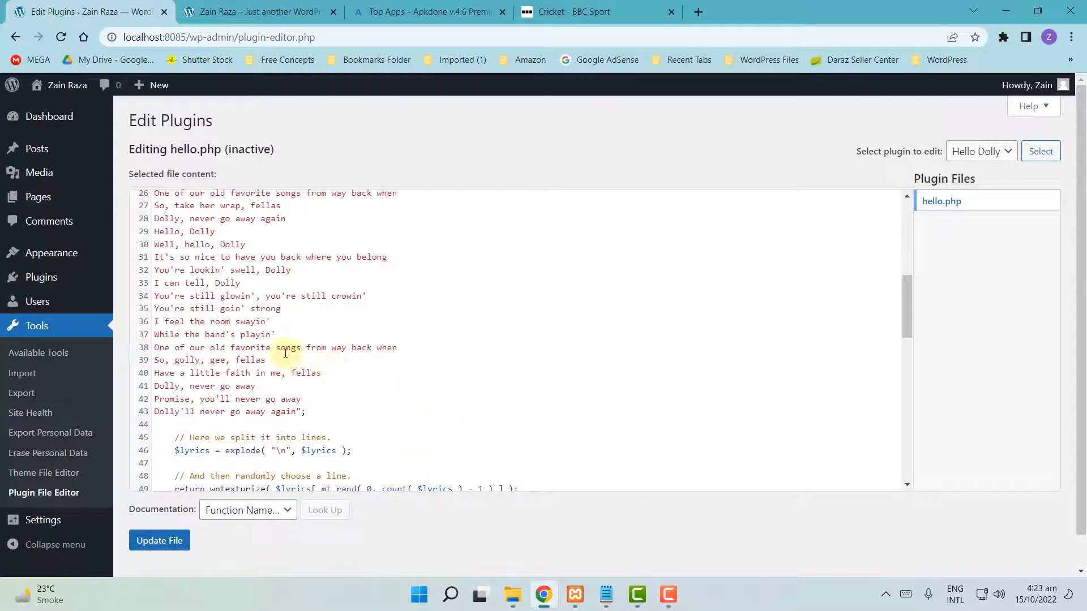
scroll(285, 353, down, 2)
- Delete the closing brace on line 50 of hello.php and retype it
click(283, 356)
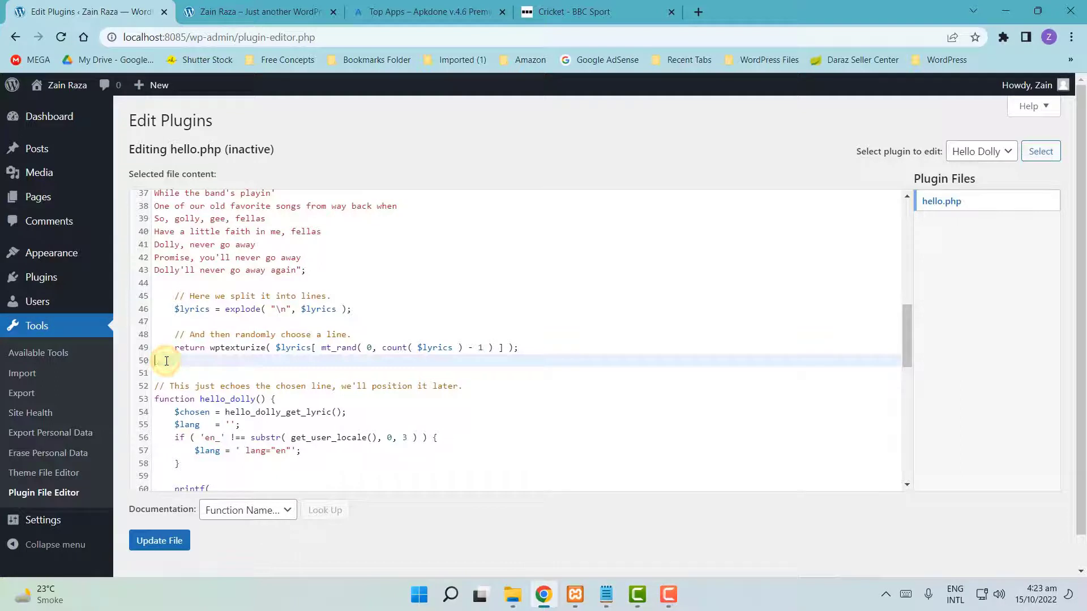
key(BackSpace)
text(})
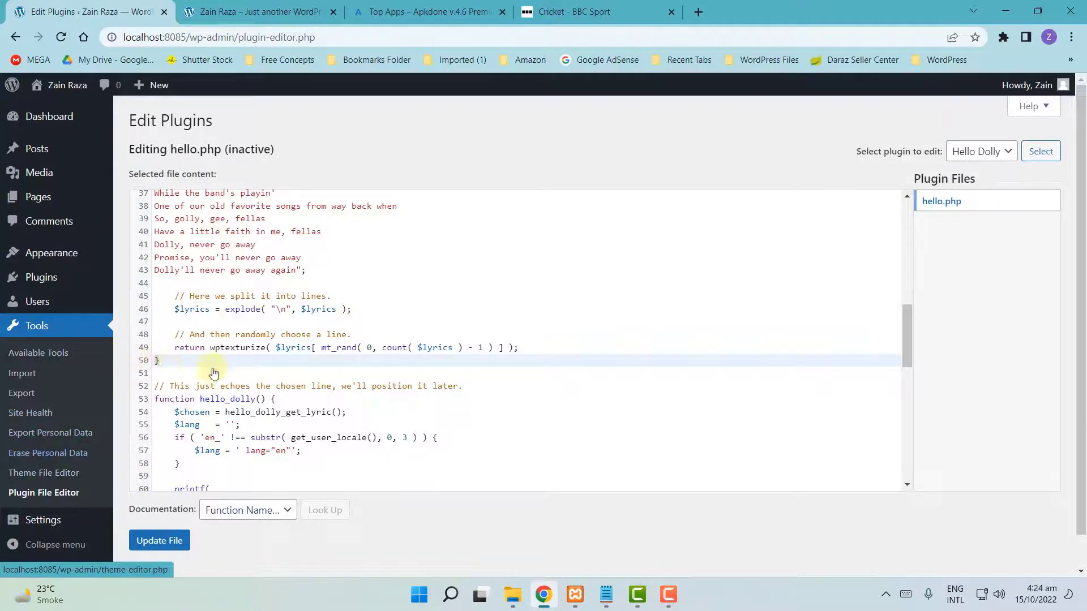
scroll(264, 375, up, 4)
scroll(263, 374, up, 5)
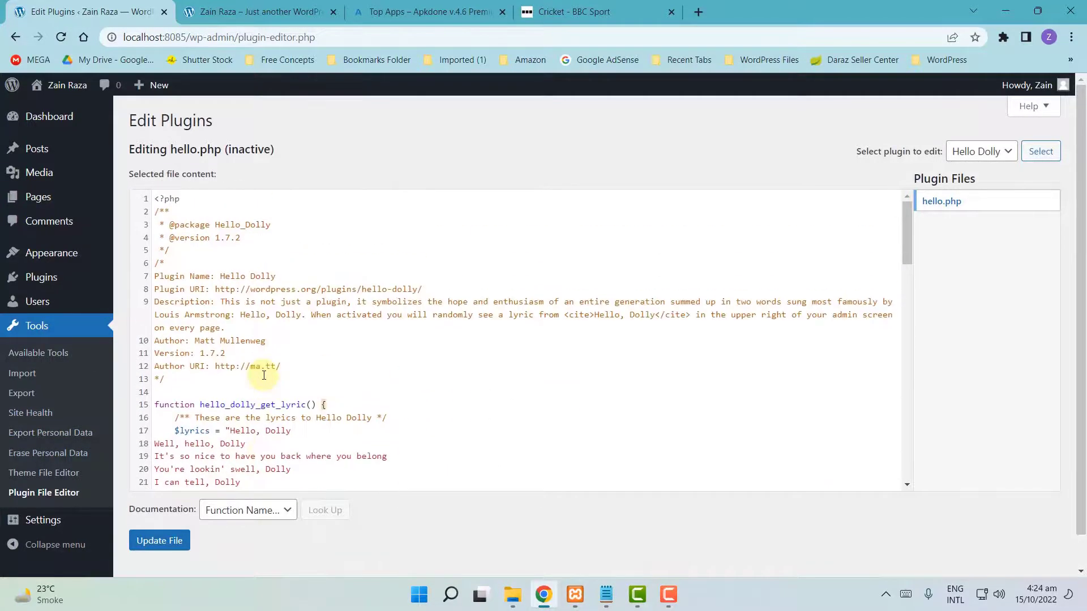
scroll(264, 375, down, 6)
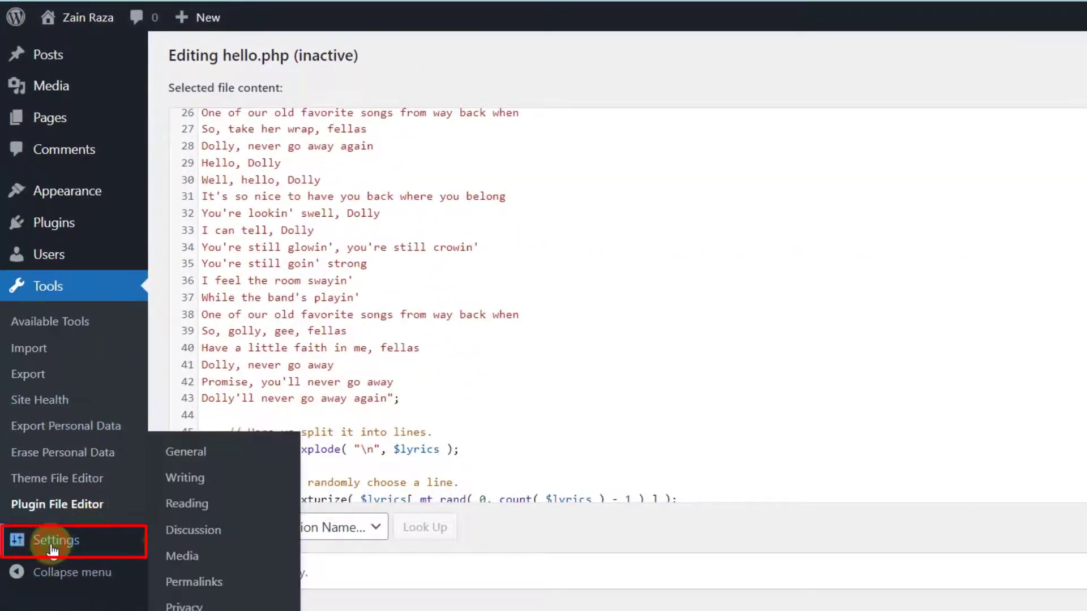
- Open General Settings and highlight the heading, Site Title and Tagline text
click(53, 539)
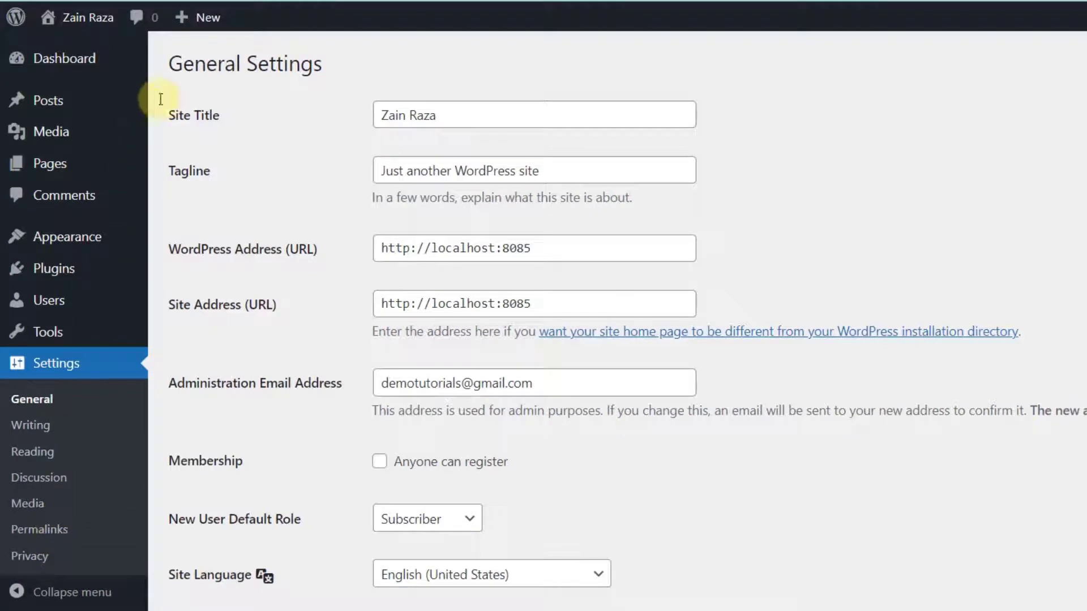
drag(166, 64, 345, 59)
click(296, 134)
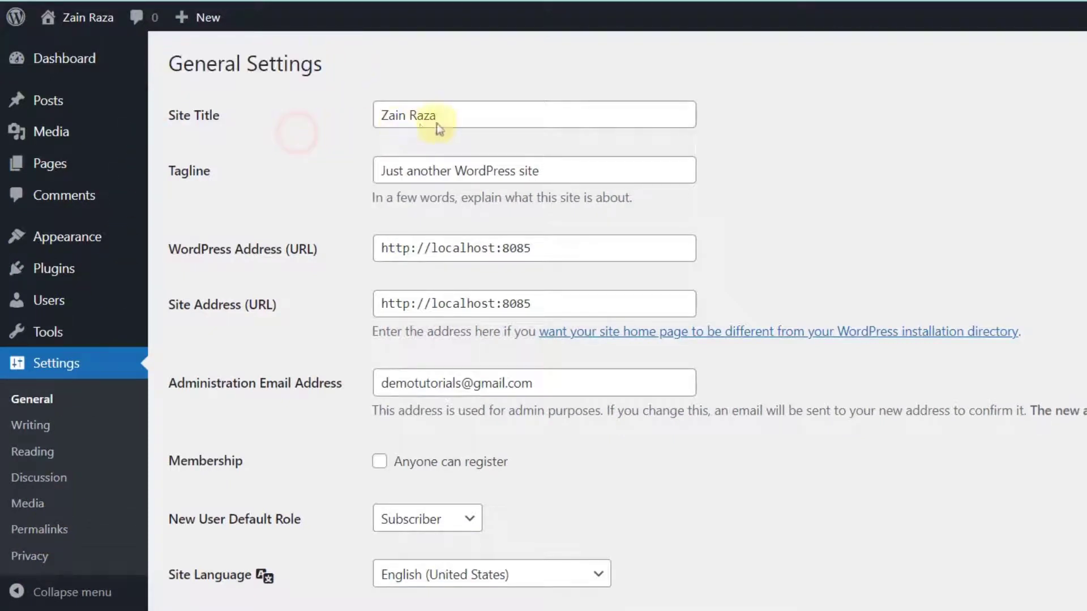
drag(482, 116, 293, 123)
click(286, 138)
drag(606, 170, 376, 170)
- Check the Timezone list, leaving UTC+0, and review date formats before moving to Writing Settings
scroll(305, 99, down, 5)
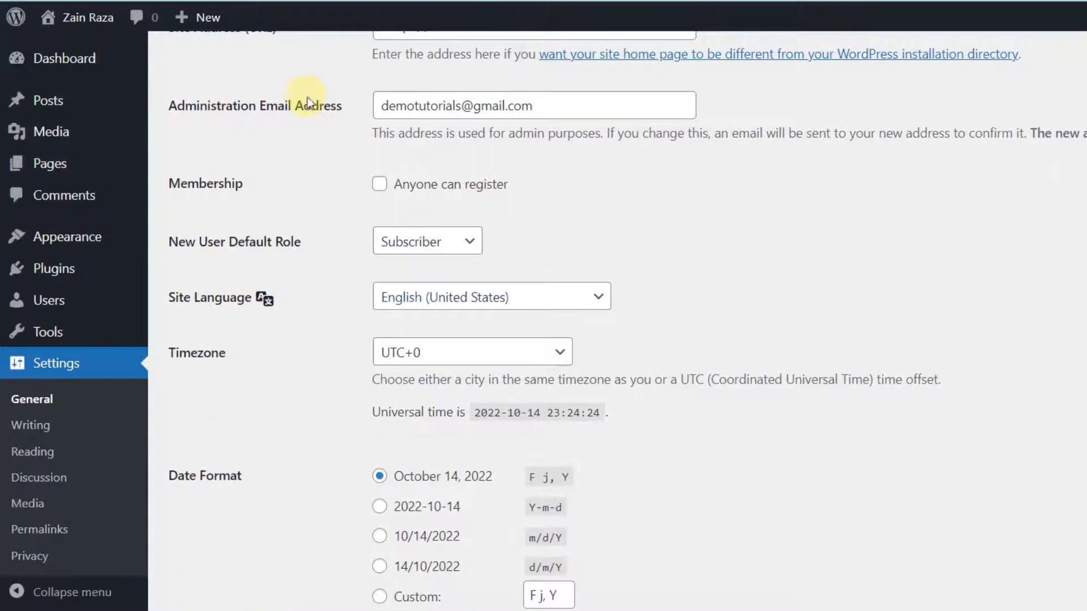
scroll(515, 266, down, 2)
click(515, 266)
click(419, 263)
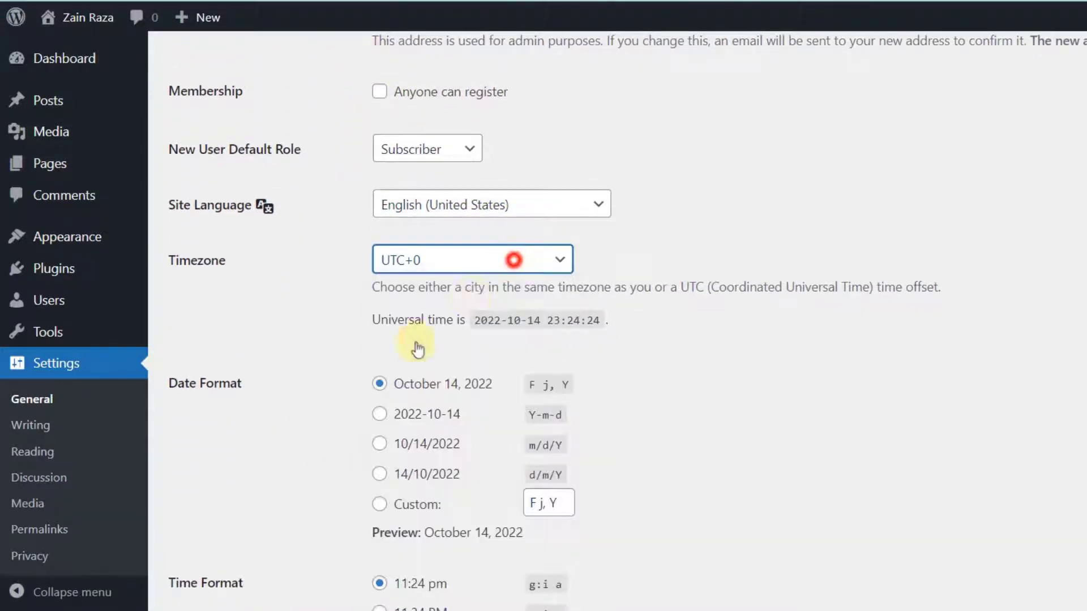
scroll(310, 436, down, 3)
click(310, 435)
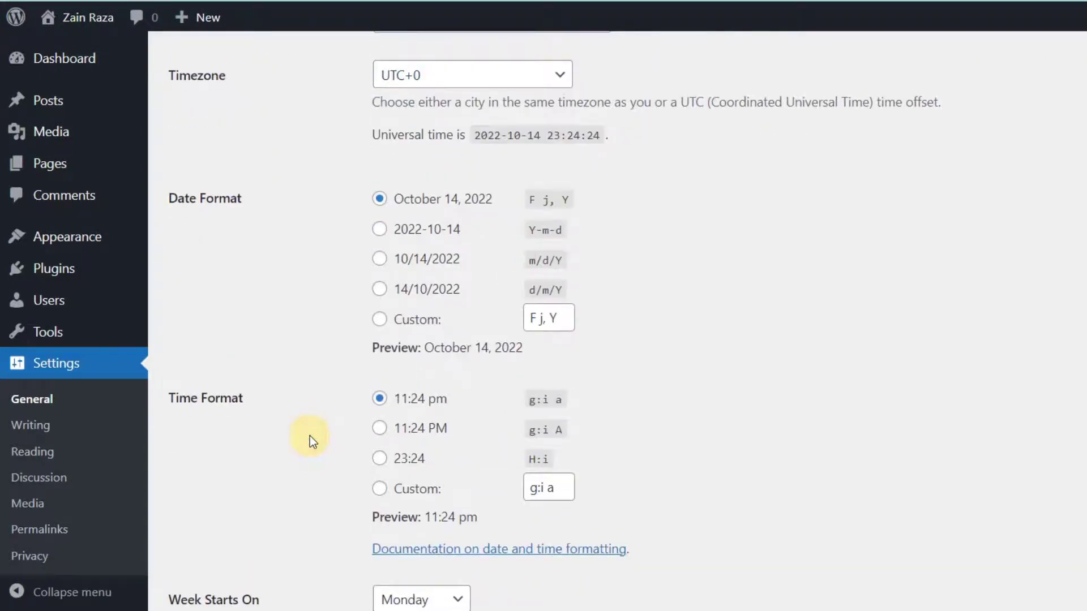
scroll(311, 439, down, 2)
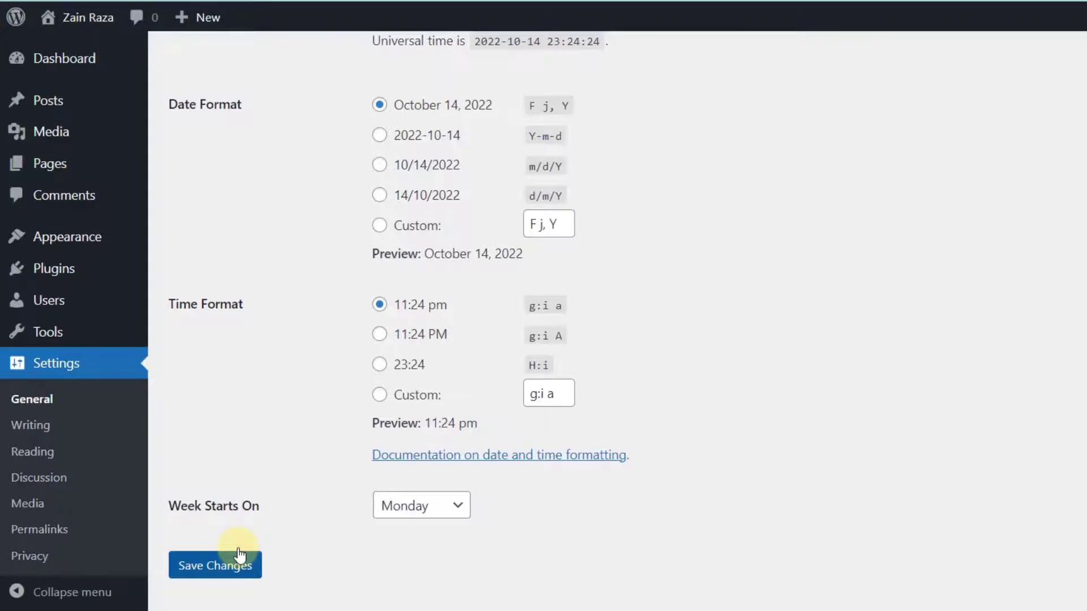
scroll(239, 552, up, 10)
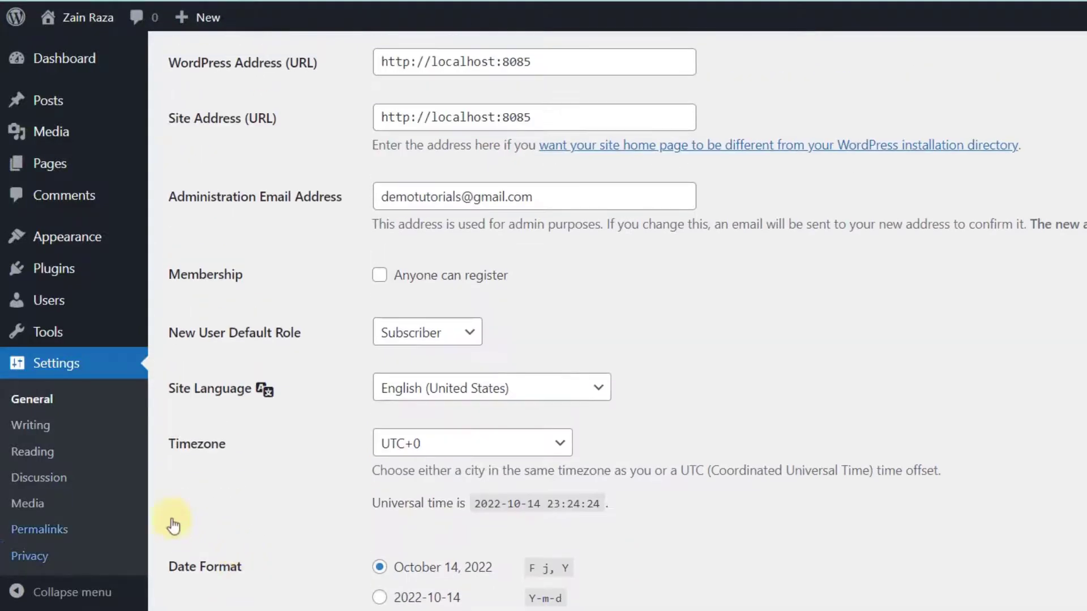
click(31, 428)
click(30, 456)
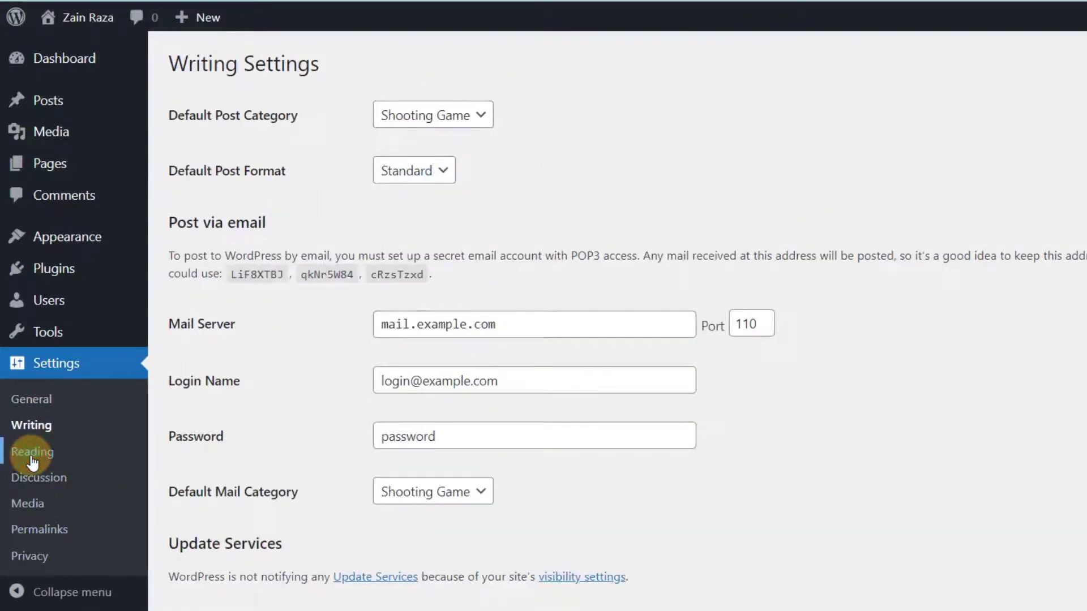
click(188, 205)
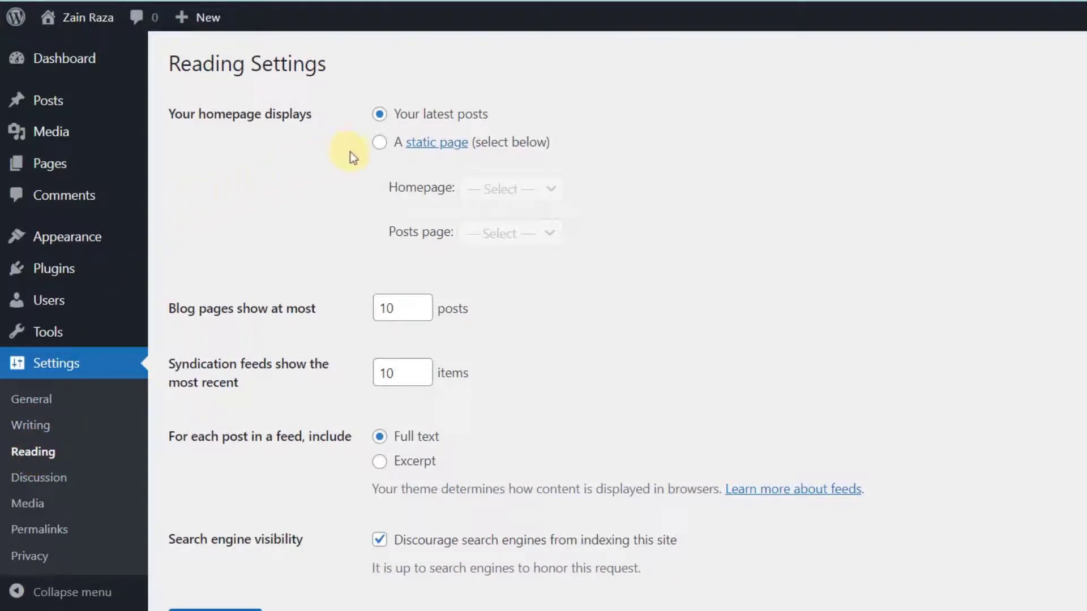
click(378, 145)
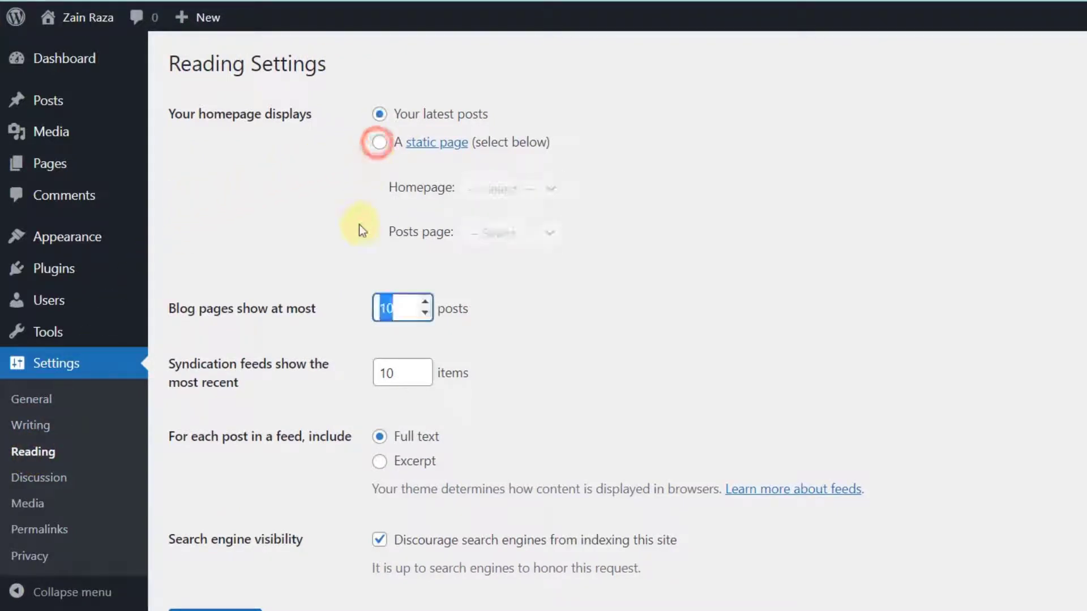
click(341, 306)
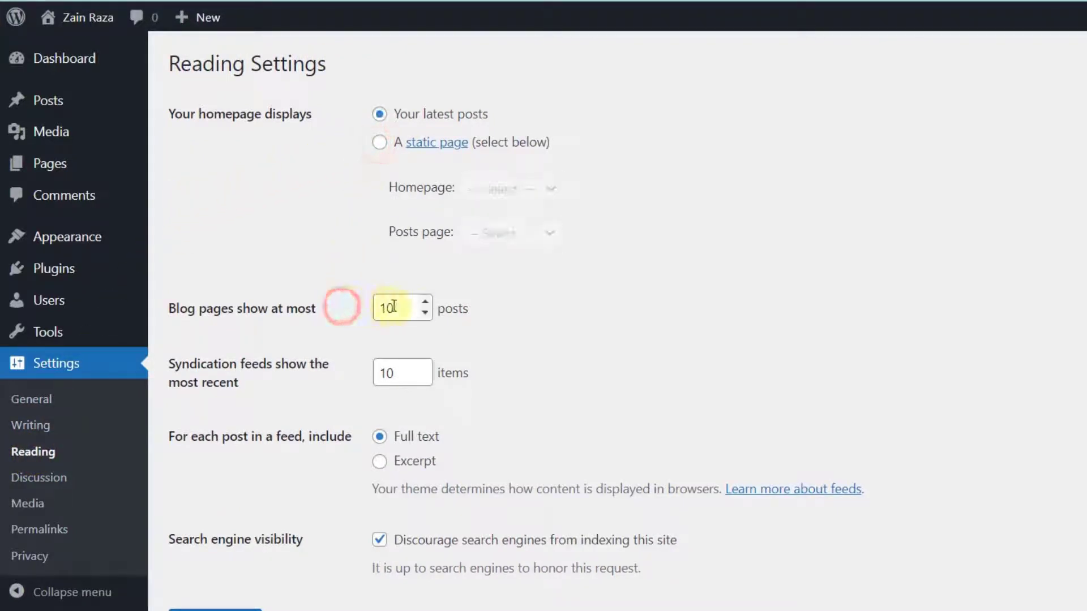
double_click(393, 307)
click(341, 304)
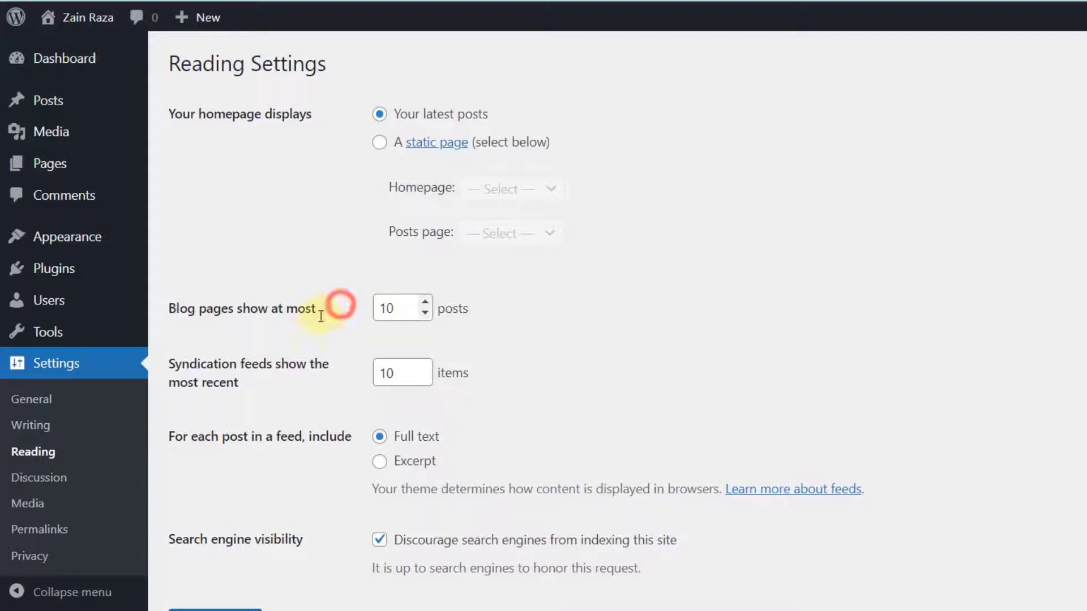
scroll(317, 318, down, 1)
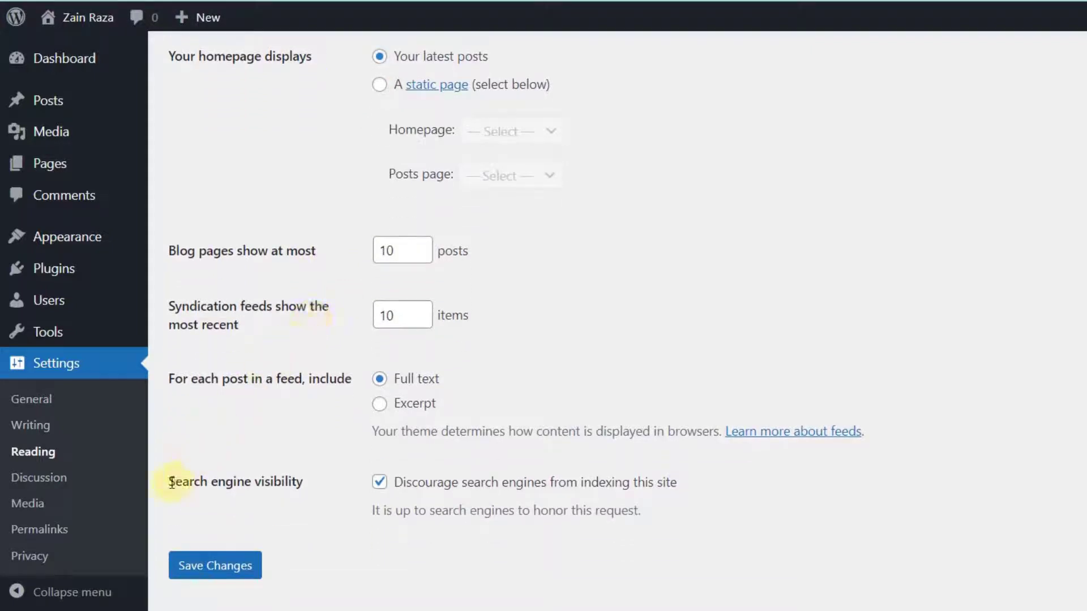
drag(168, 481, 322, 485)
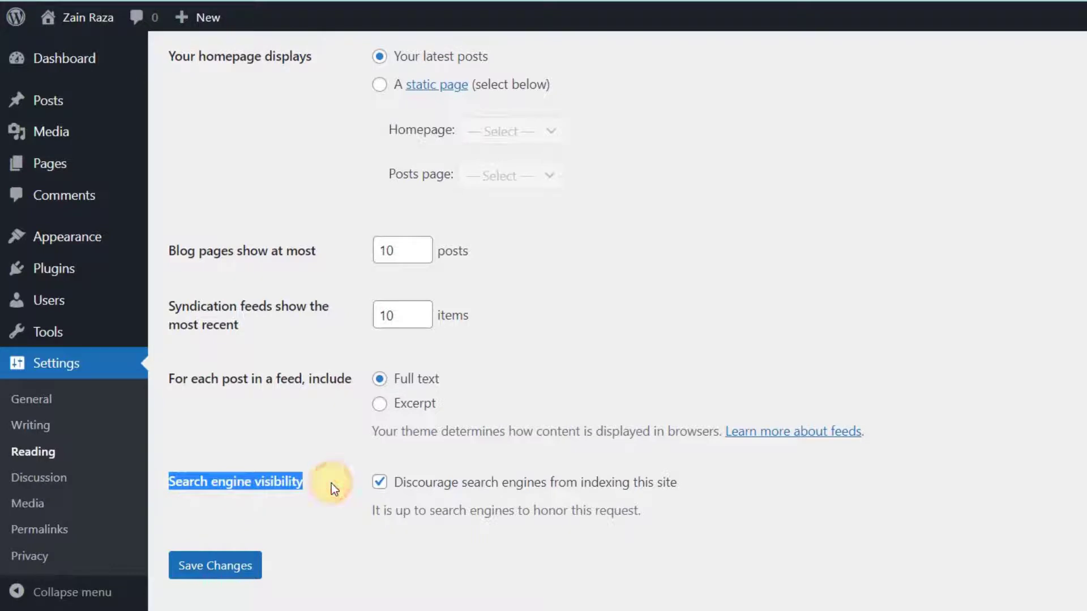
click(334, 484)
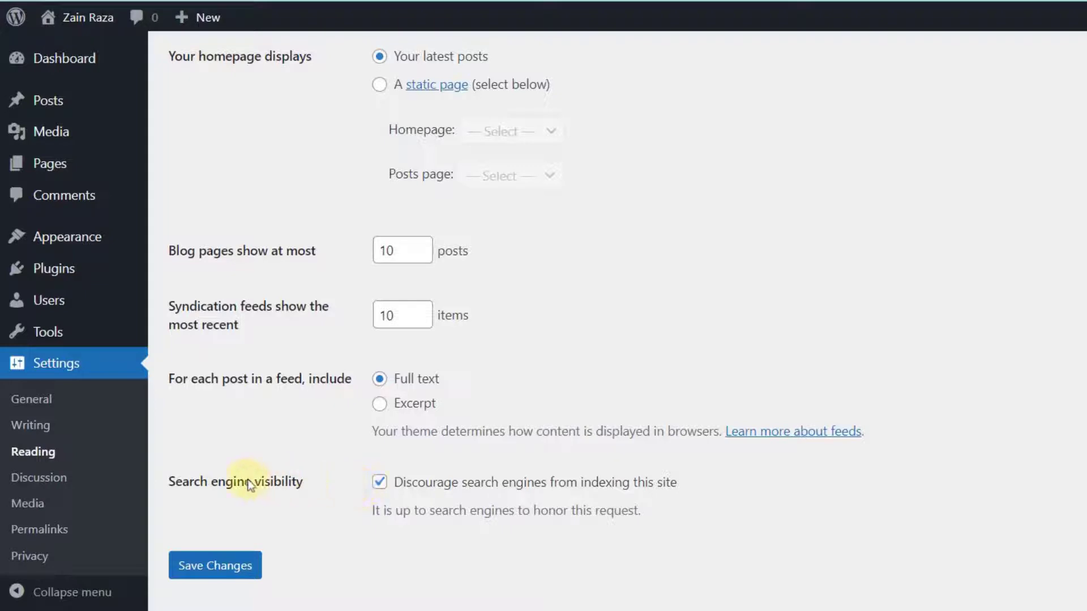
click(59, 473)
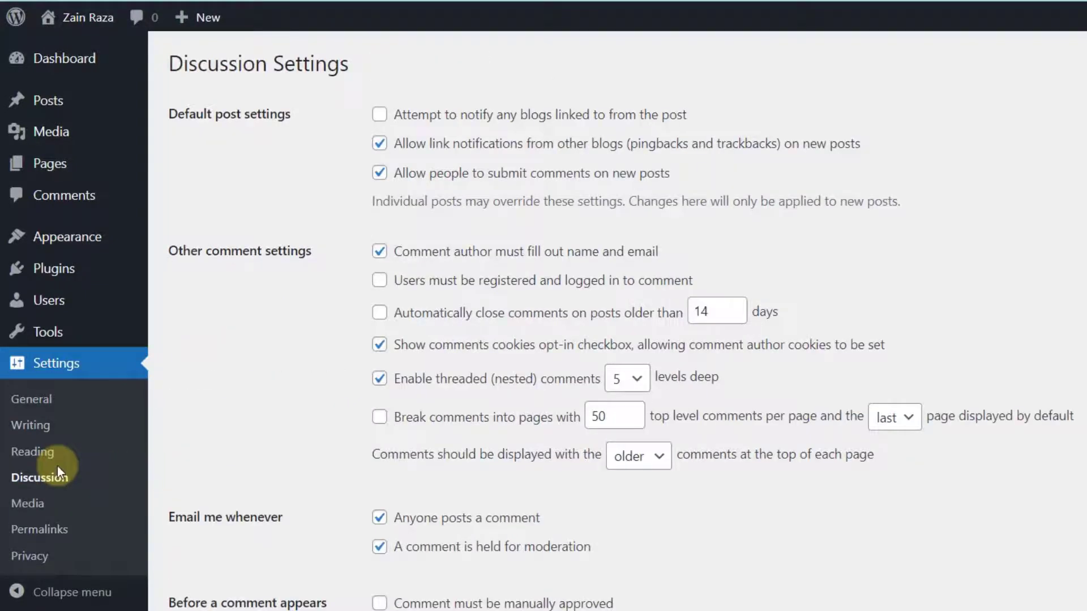
- Scroll the Discussion settings, then view Media settings' Image sizes section
scroll(57, 466, down, 4)
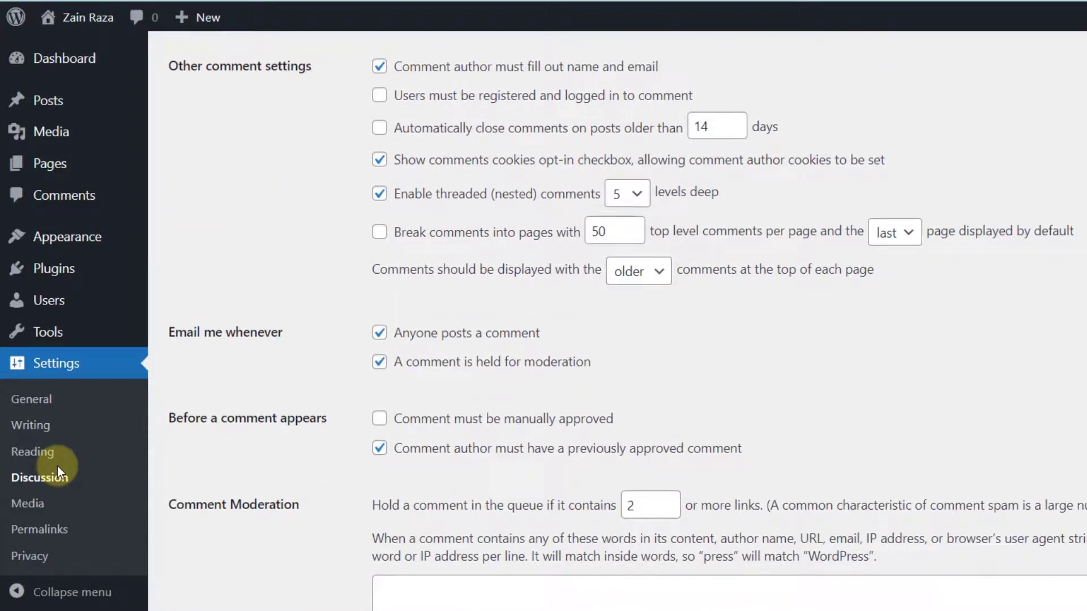
scroll(57, 466, down, 3)
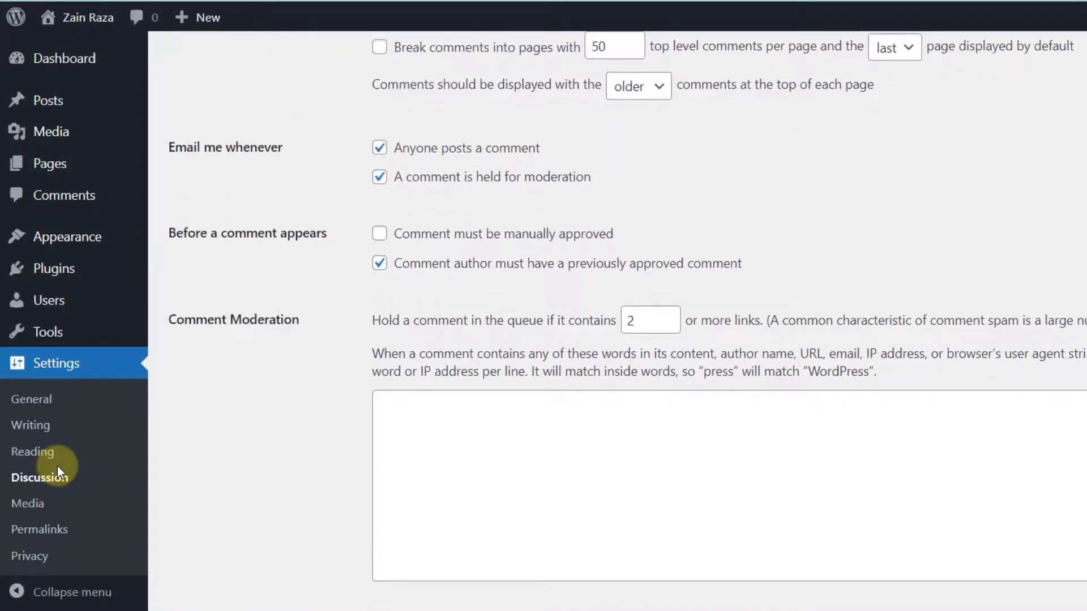
click(35, 505)
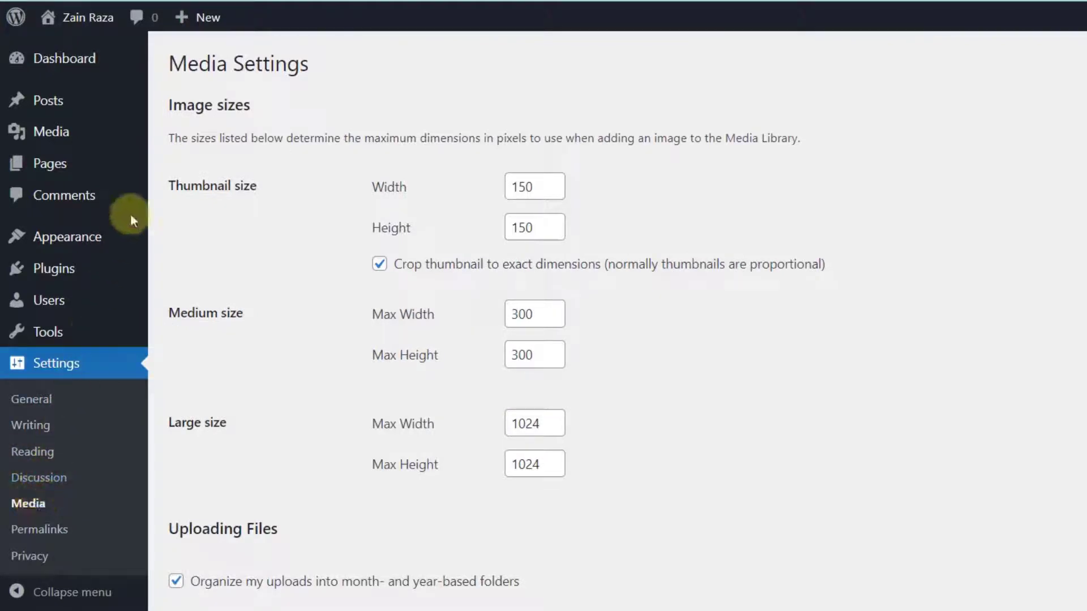
drag(165, 109, 351, 117)
click(478, 199)
scroll(72, 526, down, 1)
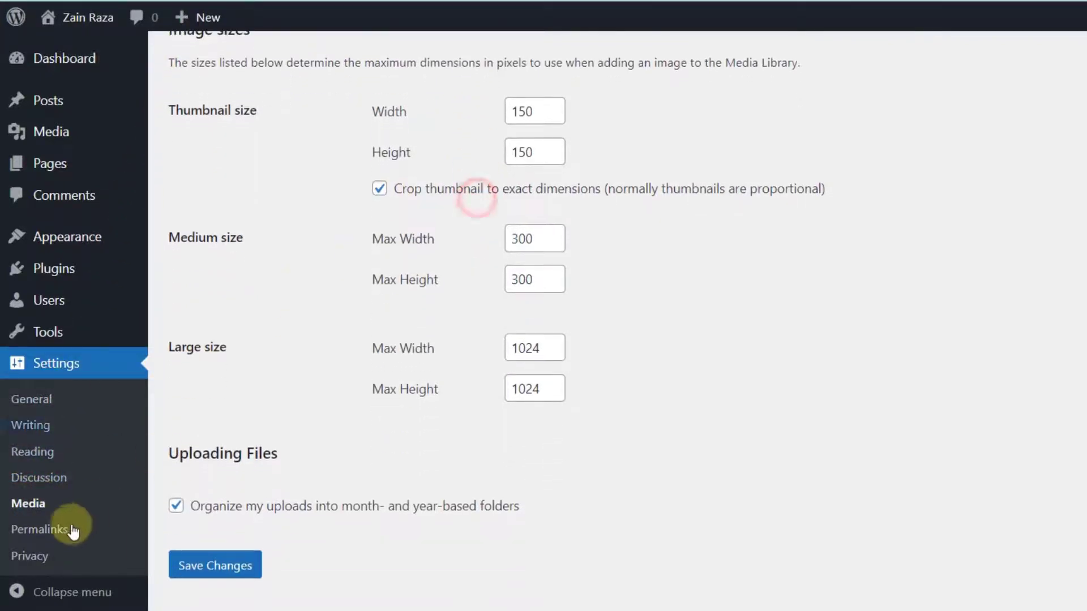
- Switch permalinks to Custom Structure /%year%/%monthnum%/%day%/%postname%/, then go to Privacy settings
click(67, 526)
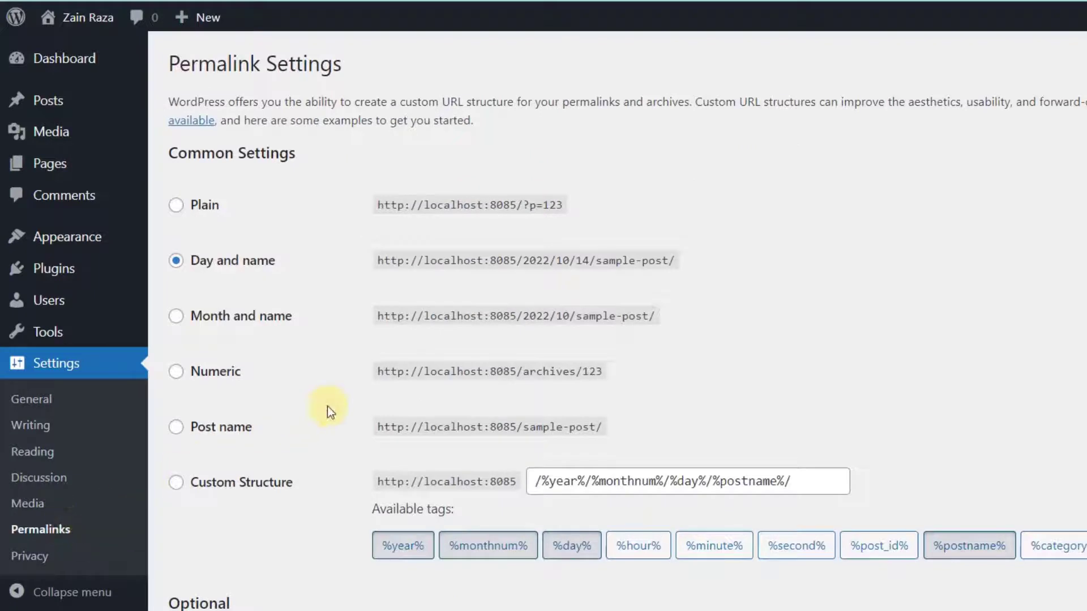
scroll(328, 405, down, 1)
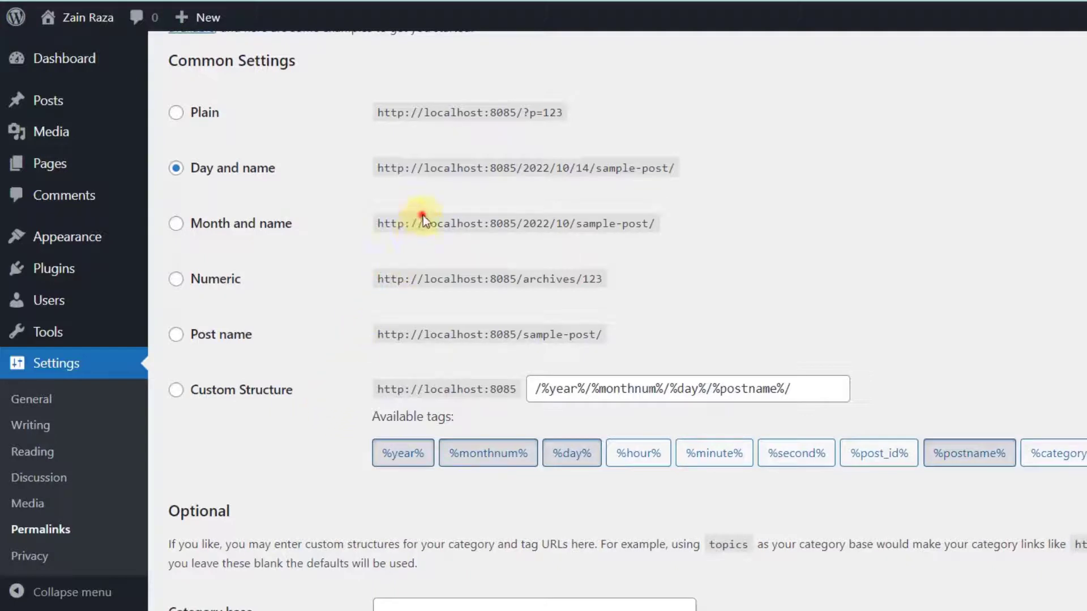
drag(422, 215, 603, 224)
drag(362, 259, 390, 266)
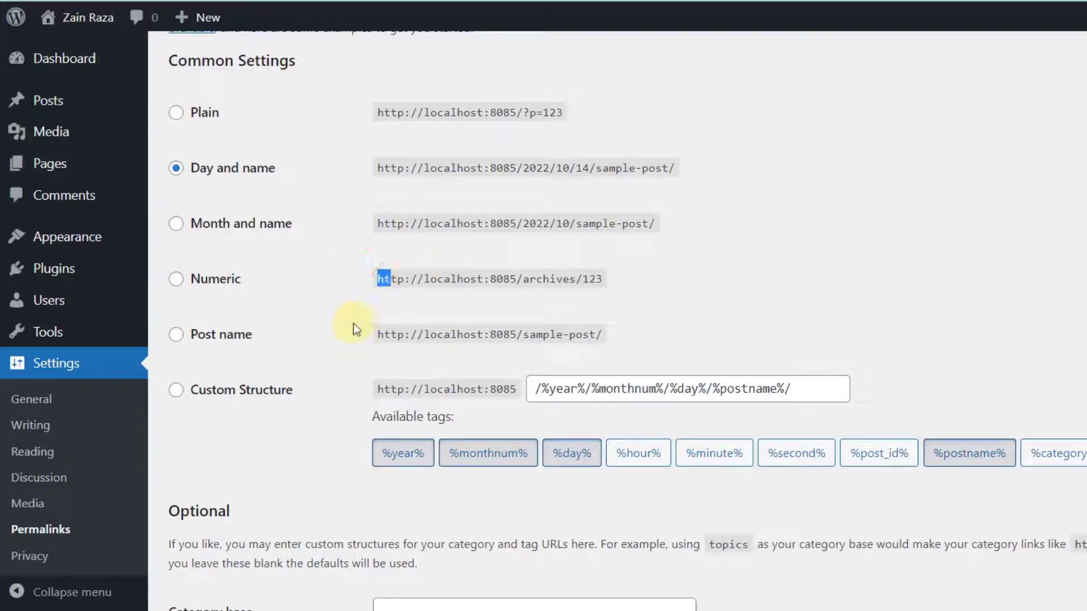
drag(556, 389, 792, 389)
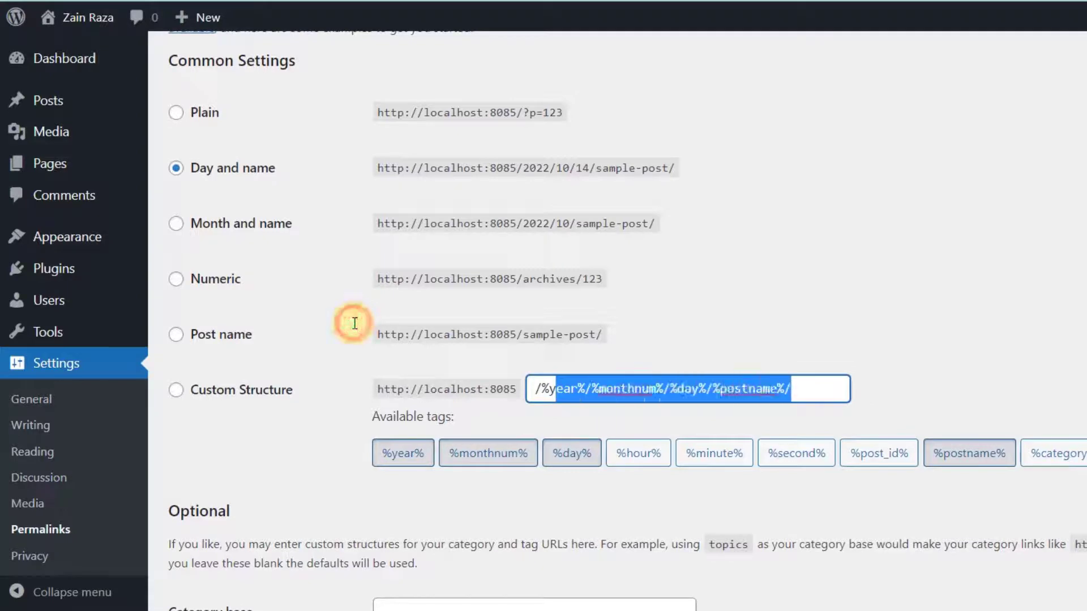
click(327, 359)
scroll(40, 562, down, 2)
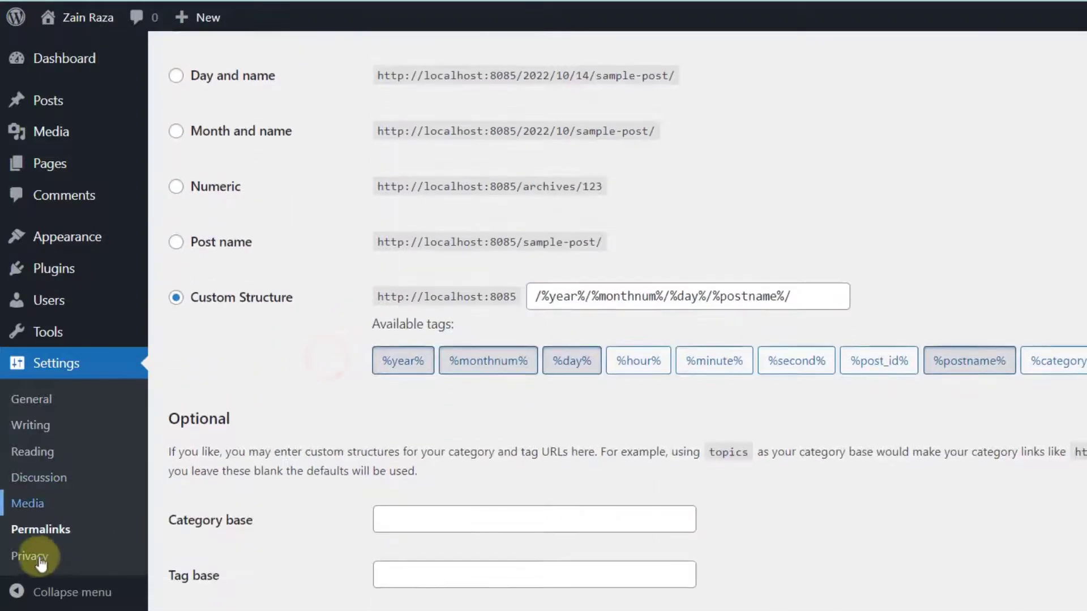
click(38, 560)
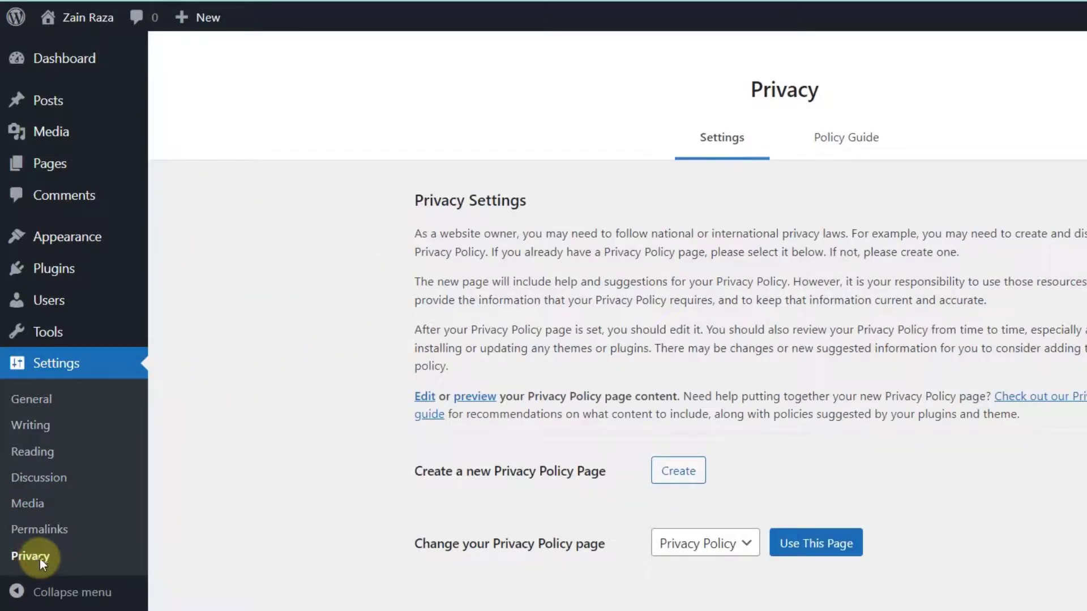
- Check the privacy policy page dropdown without changing it and look over the Privacy Settings heading
click(733, 543)
click(736, 543)
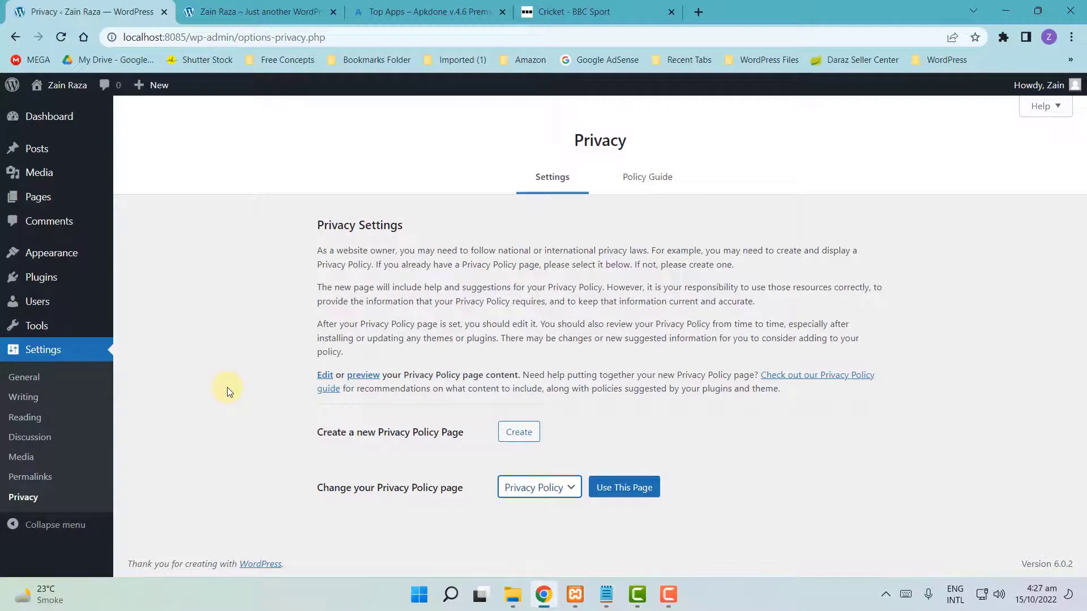
drag(291, 229, 498, 226)
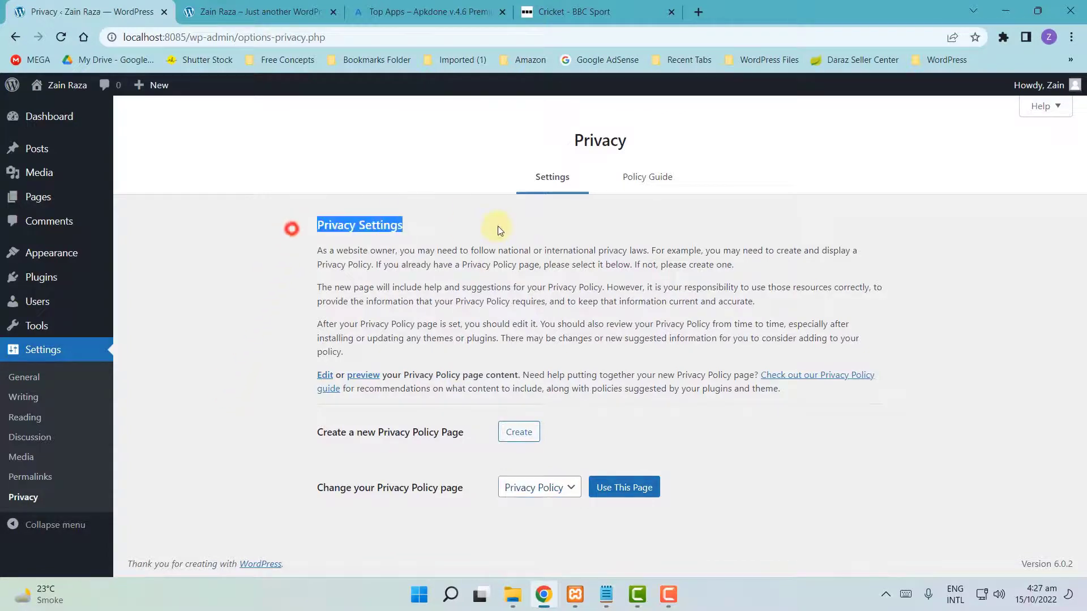
click(279, 236)
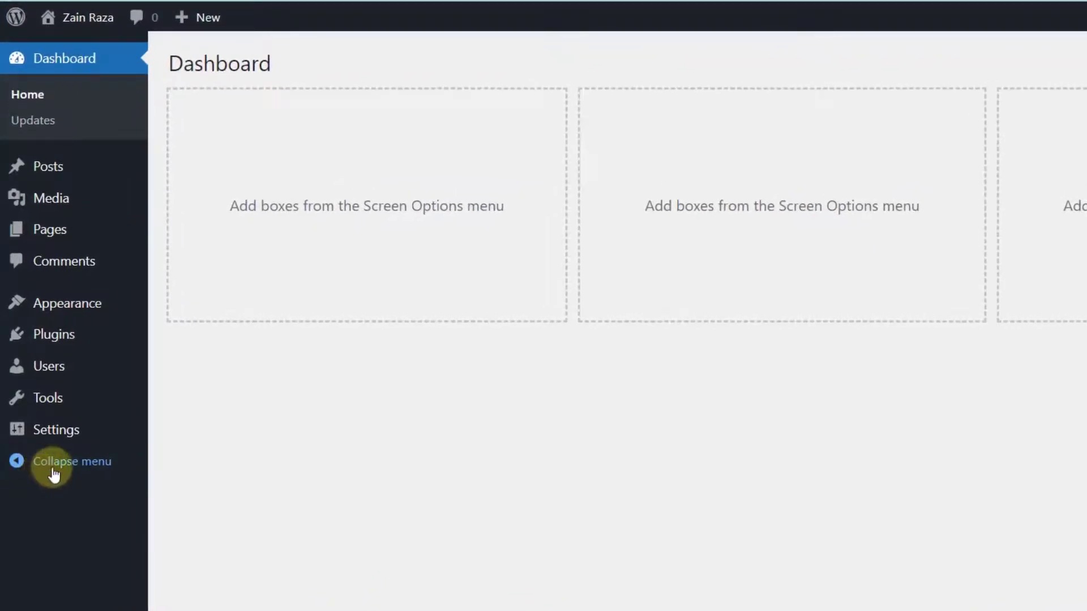
click(51, 473)
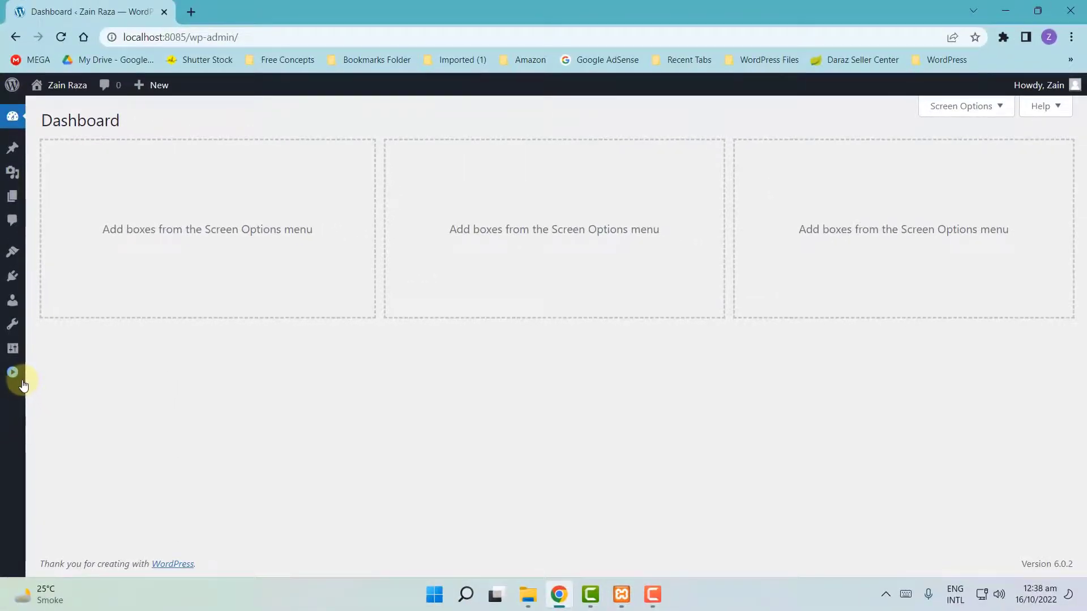
click(13, 374)
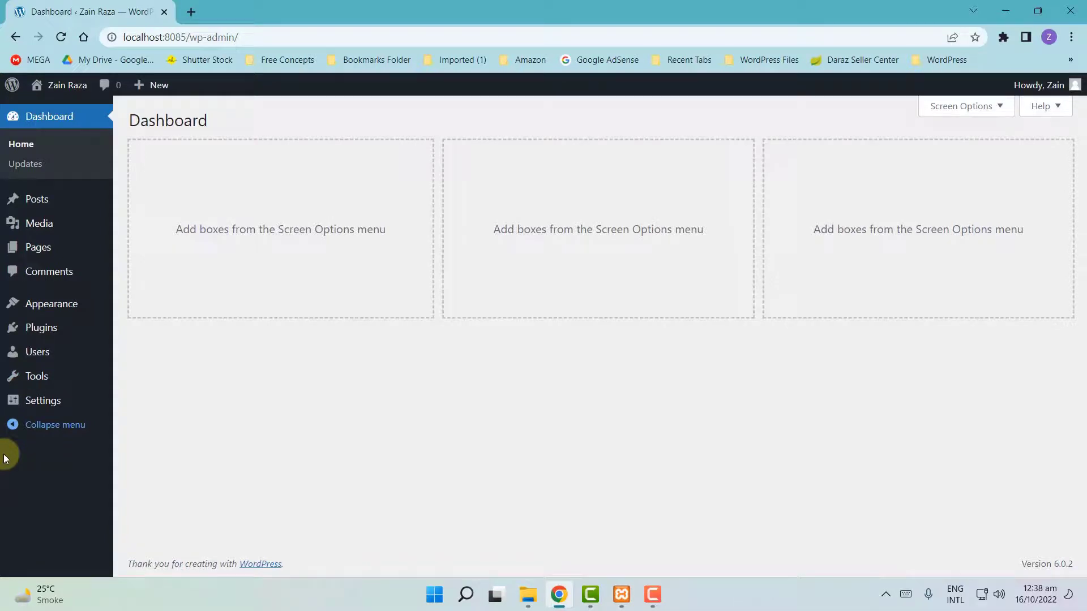
click(13, 424)
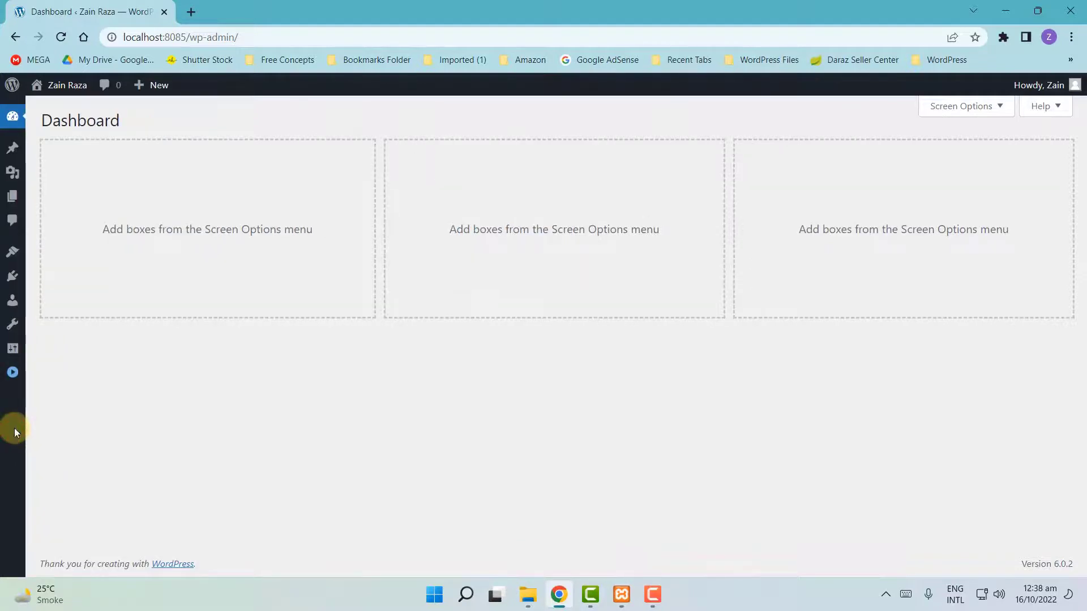
click(7, 379)
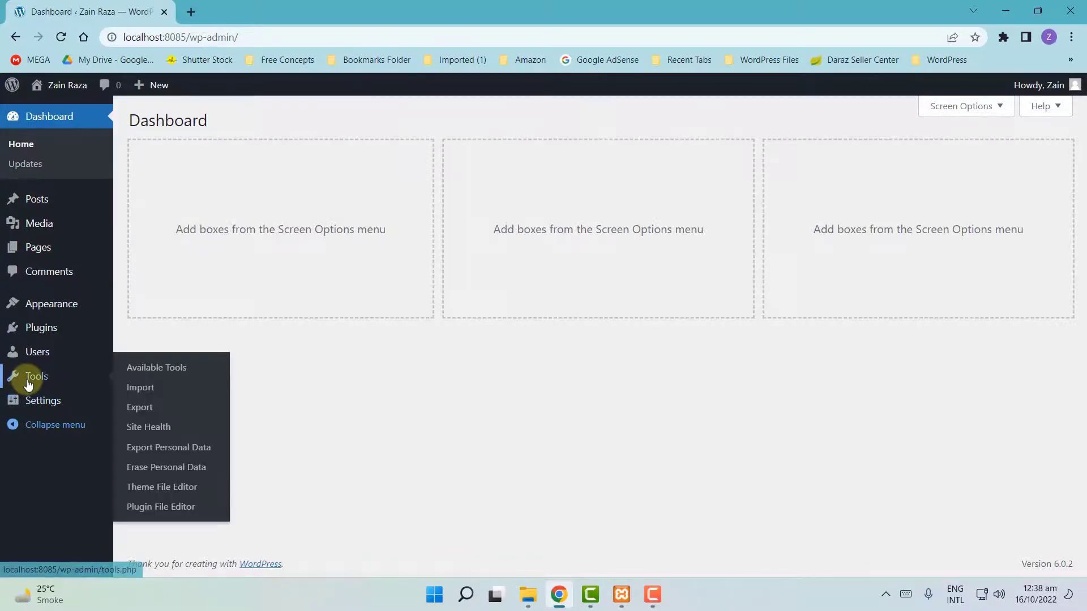
mouse_move(29, 391)
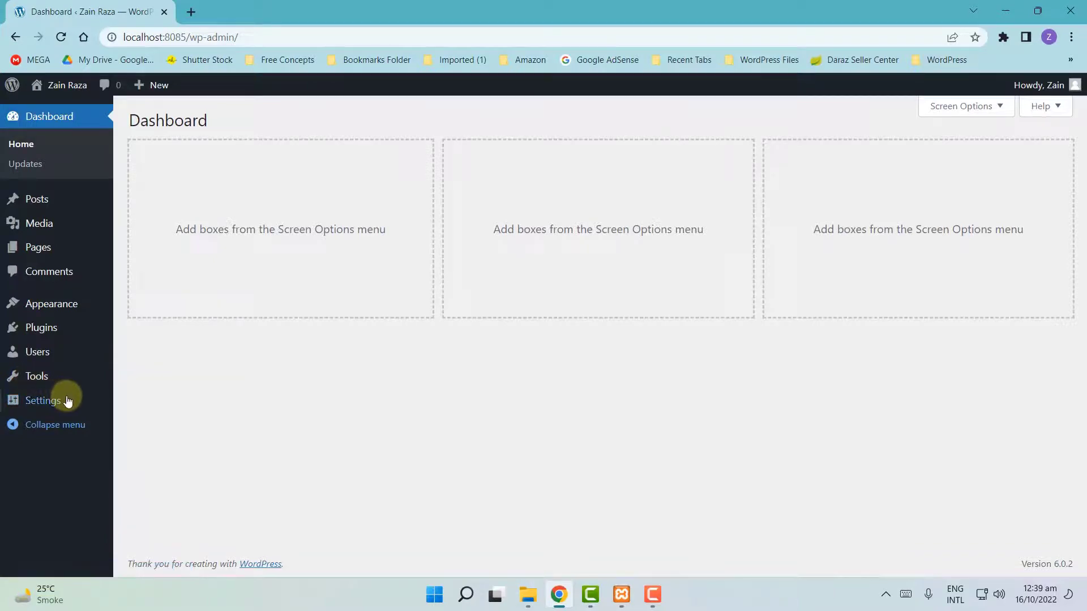
- Open Discussion settings and scroll through its comment, moderation and avatar options
click(147, 447)
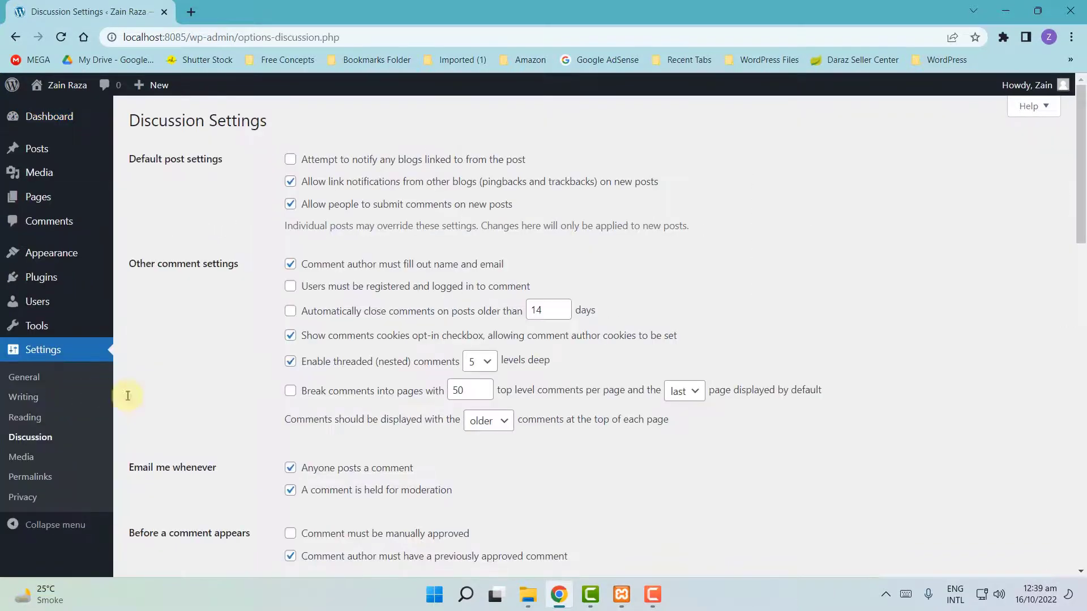
scroll(215, 384, down, 6)
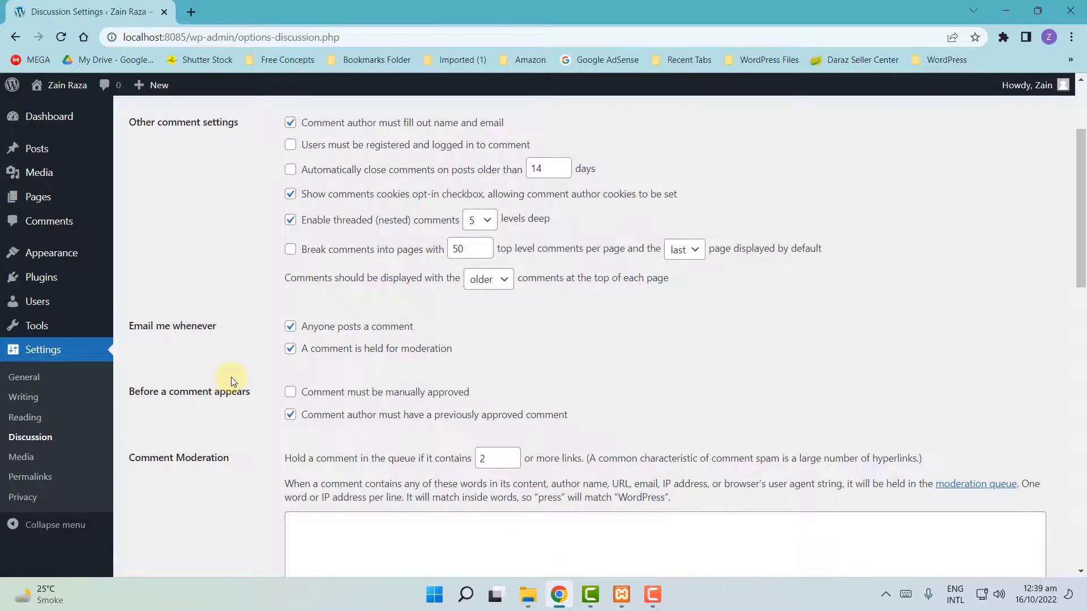
scroll(232, 378, up, 6)
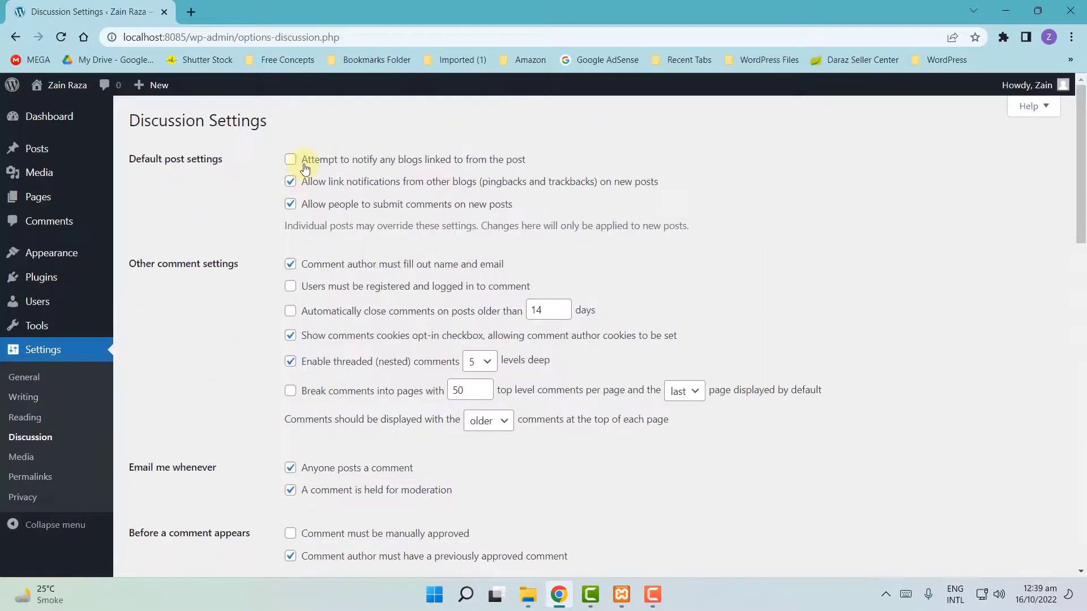
scroll(283, 254, down, 6)
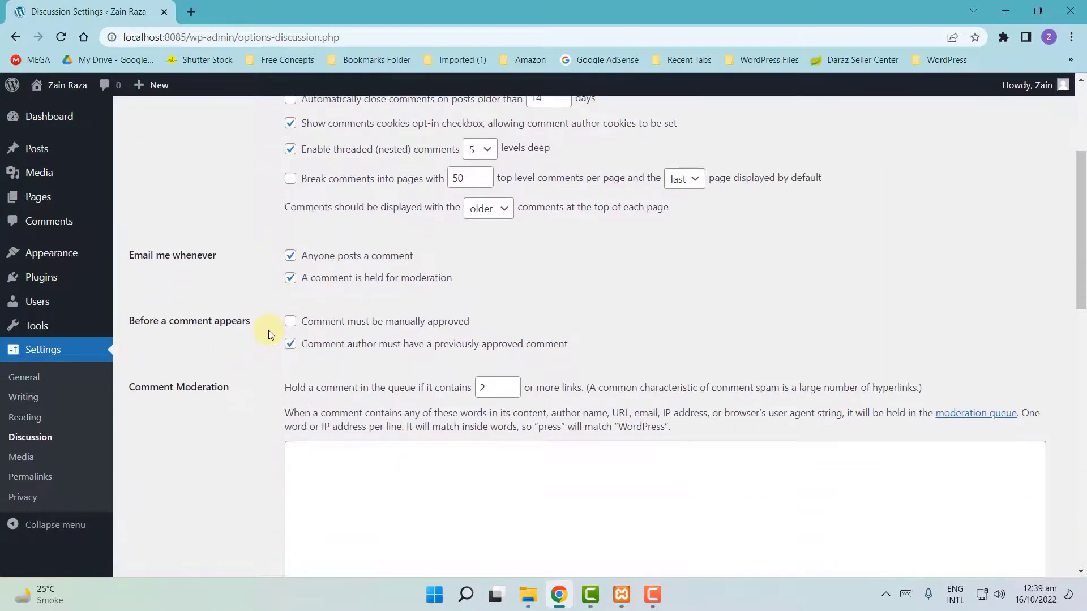
scroll(268, 332, down, 8)
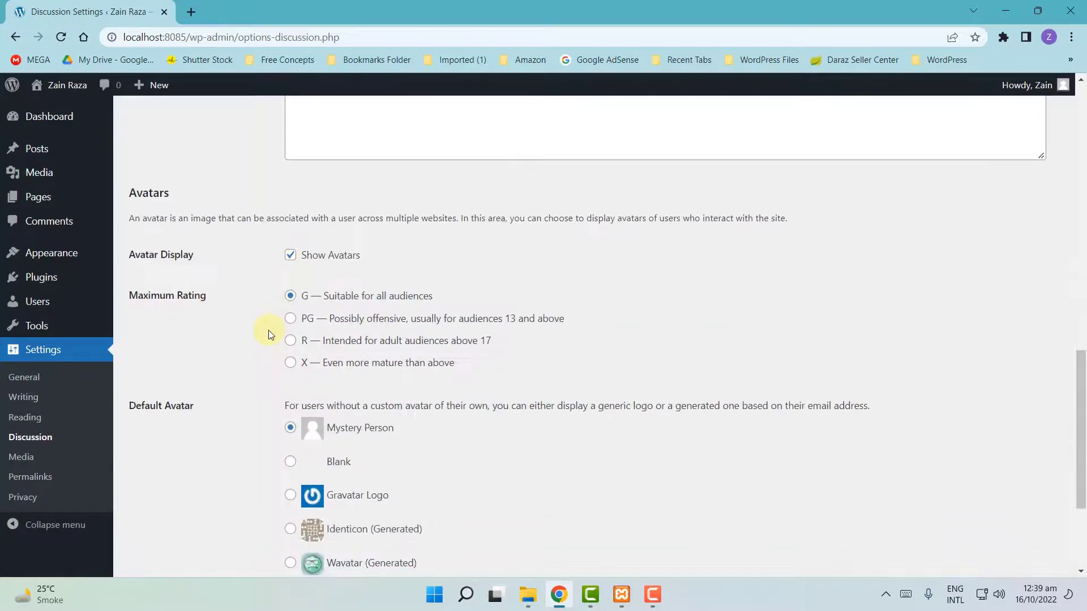
scroll(268, 334, up, 10)
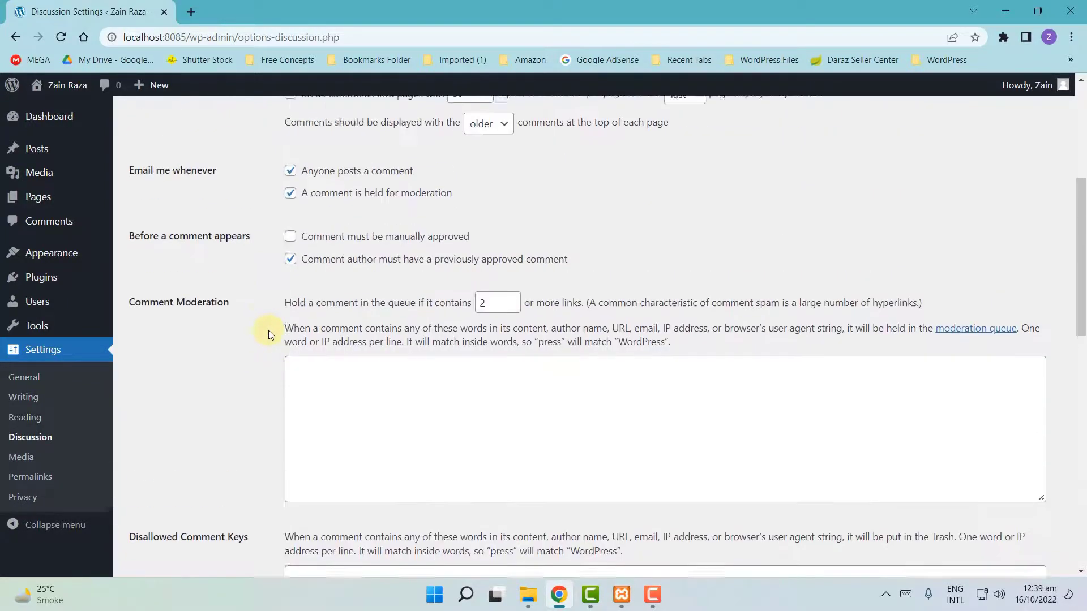
scroll(269, 334, up, 3)
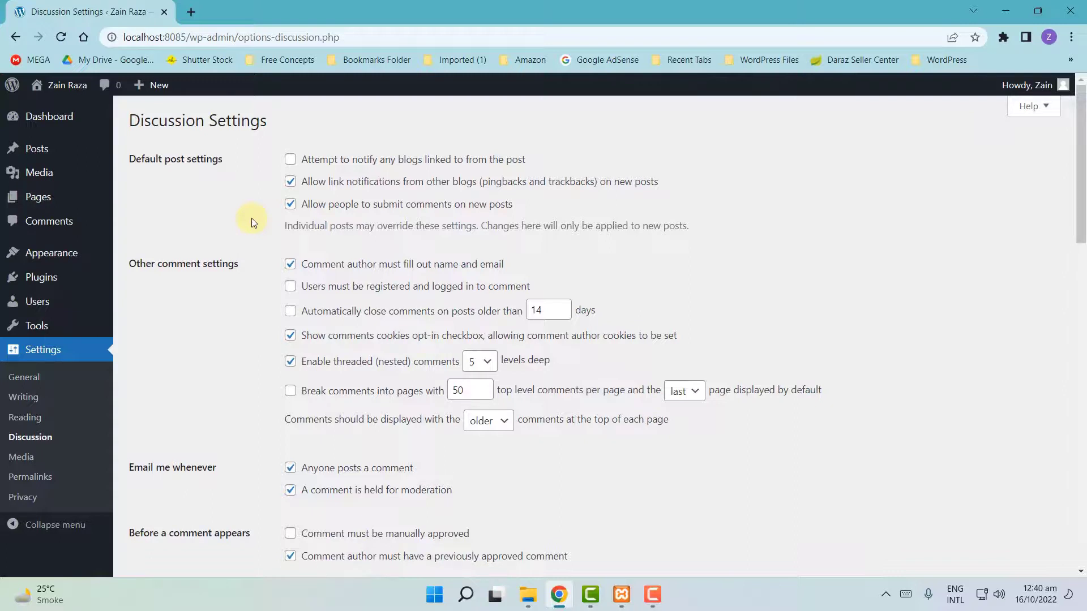
scroll(251, 221, down, 4)
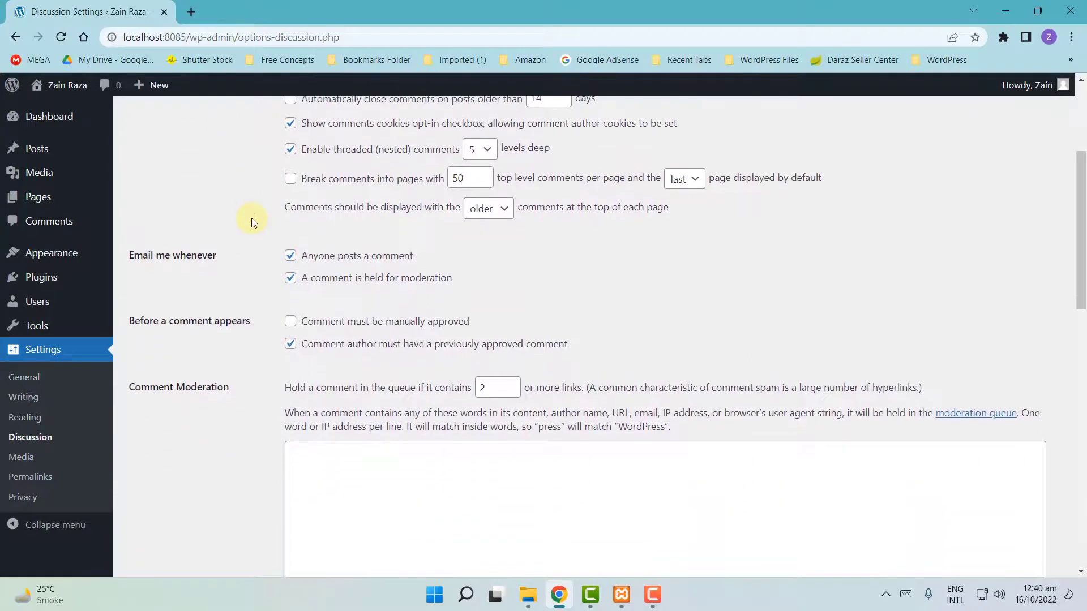
scroll(274, 293, down, 2)
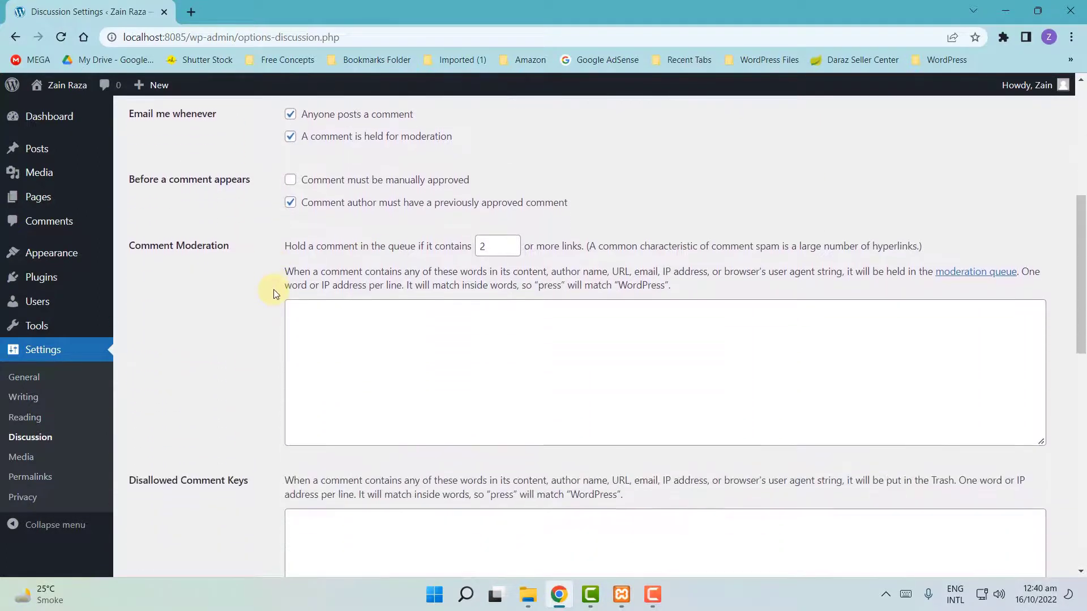
scroll(274, 290, up, 5)
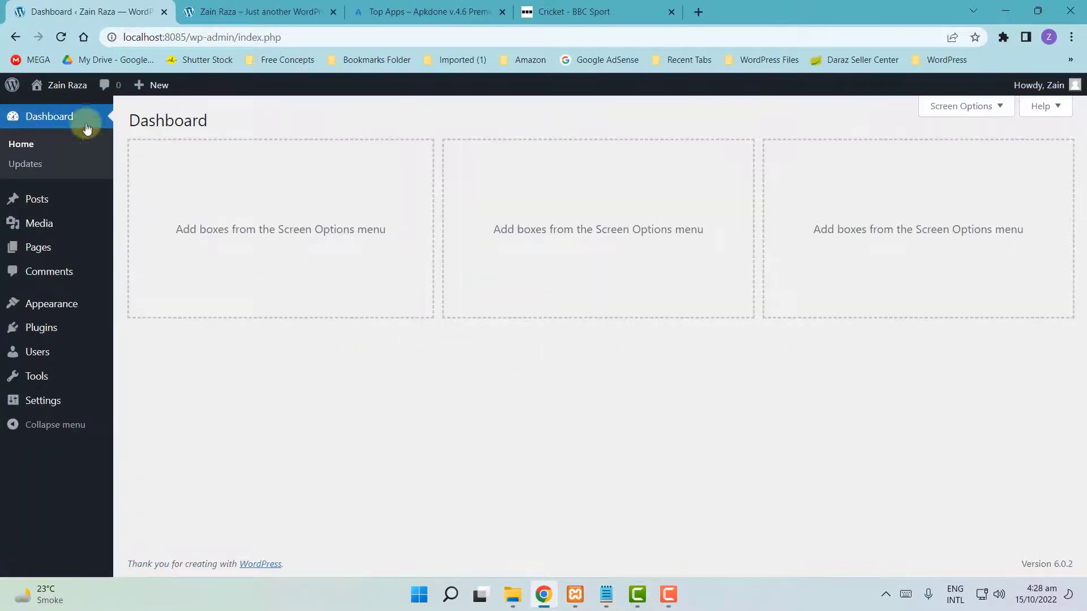
mouse_move(1075, 91)
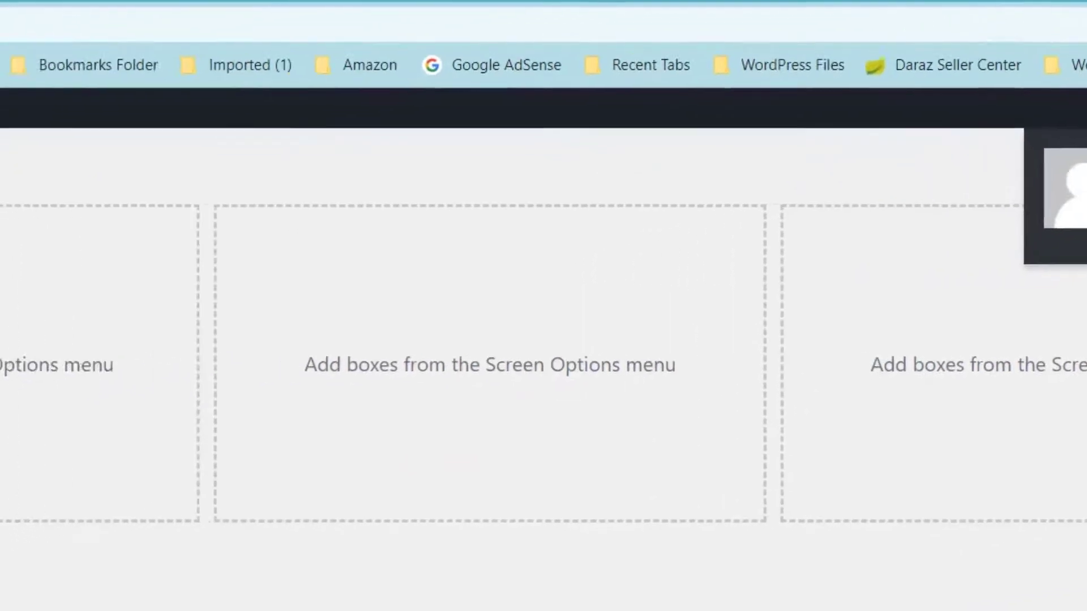
mouse_move(254, 47)
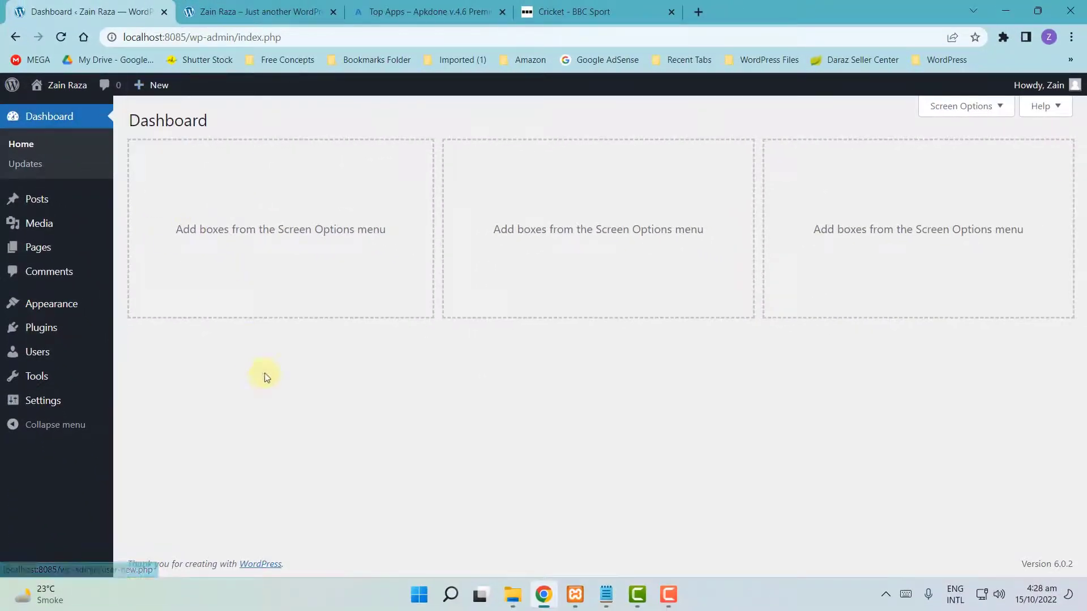
- Visit Plugins, start a new post, then exit the editor to the Posts list
click(53, 331)
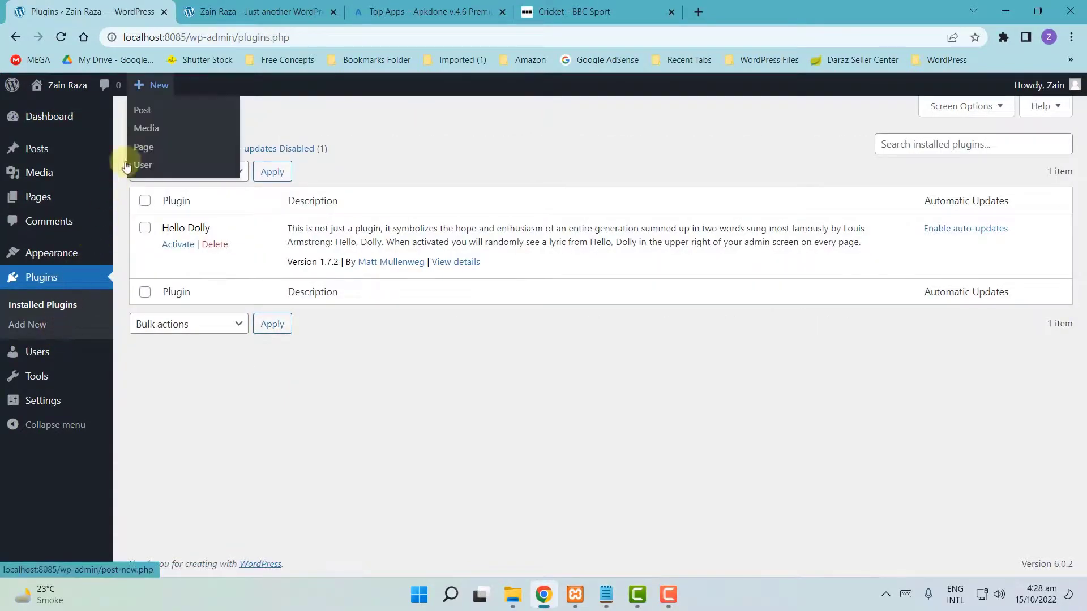
click(145, 113)
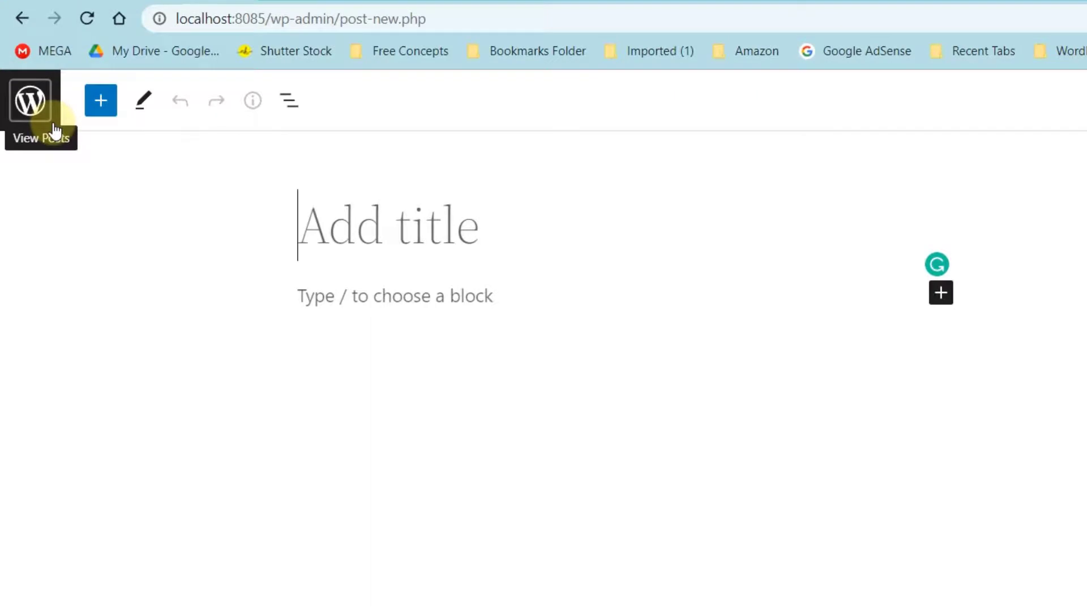
click(30, 113)
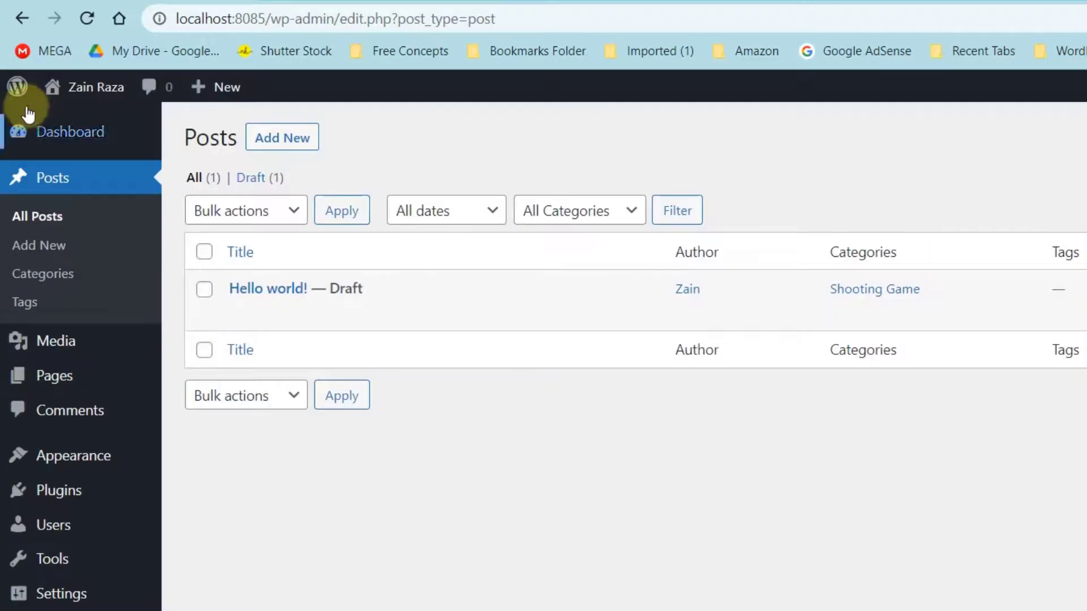
mouse_move(20, 102)
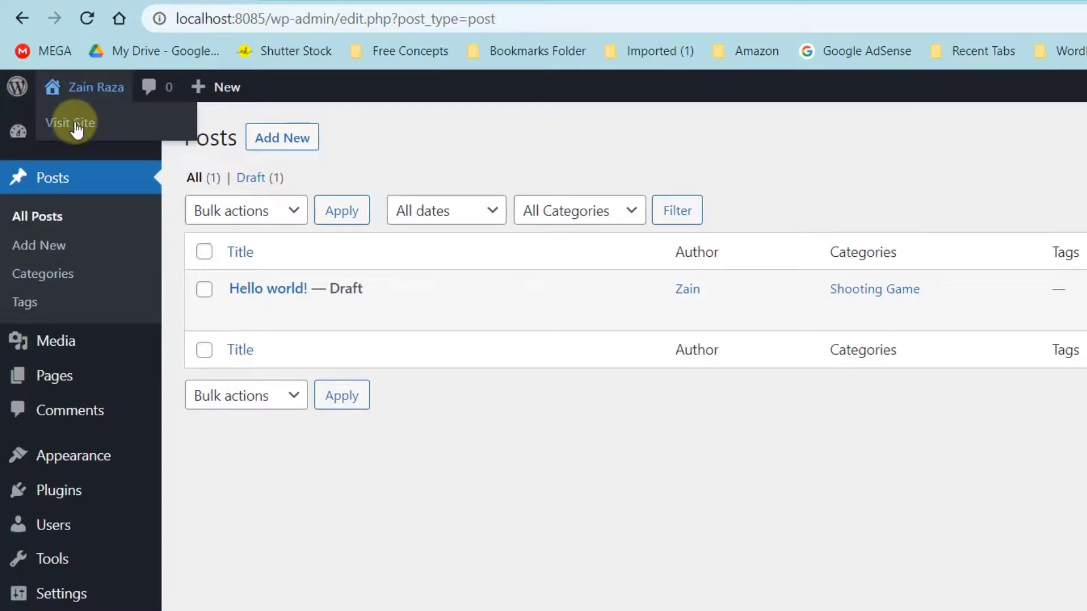
- Visit the public site from the toolbar's site-name menu, then return to the Dashboard
click(77, 126)
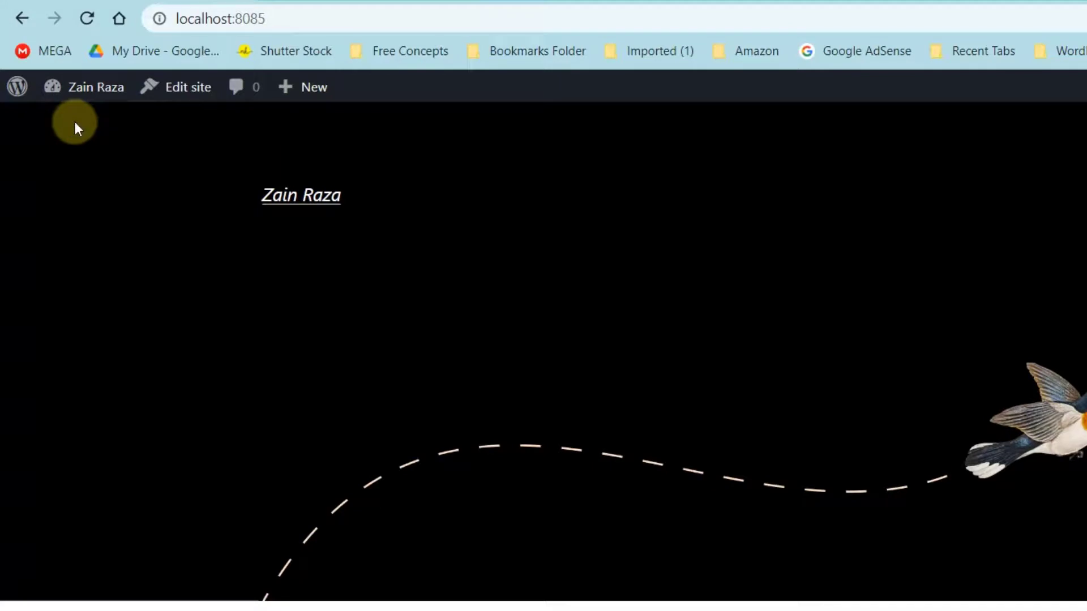
mouse_move(85, 87)
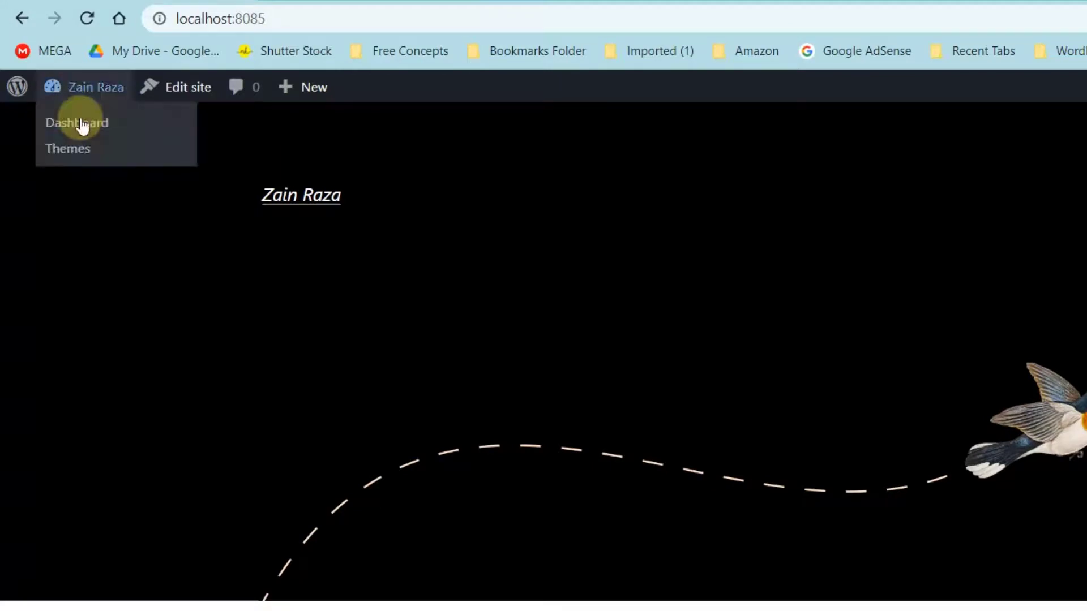
click(82, 123)
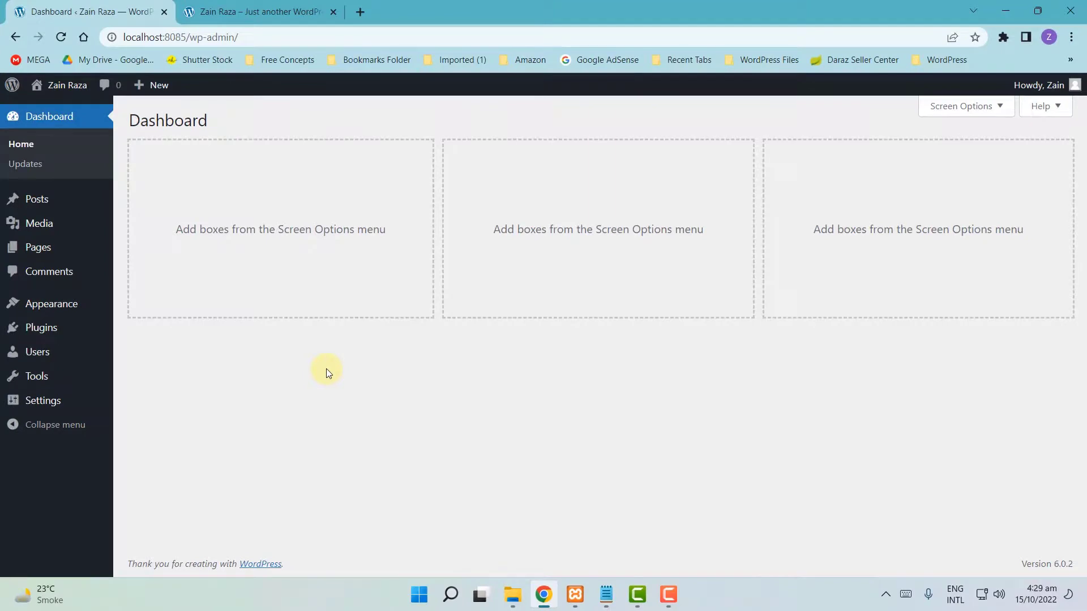
click(258, 12)
scroll(271, 315, down, 2)
scroll(270, 315, up, 2)
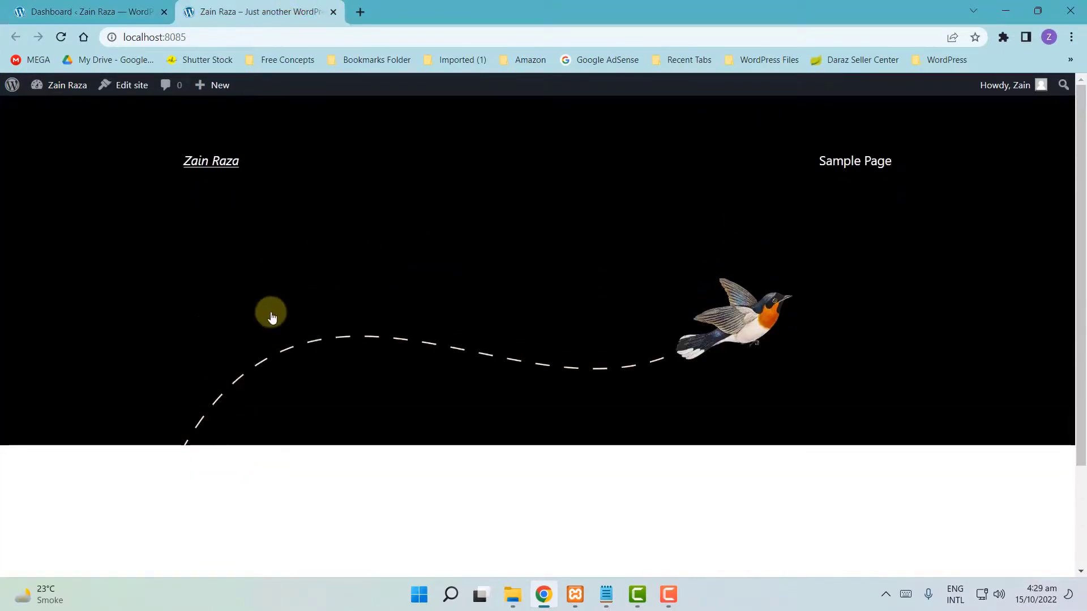
key(ctrl+Tab)
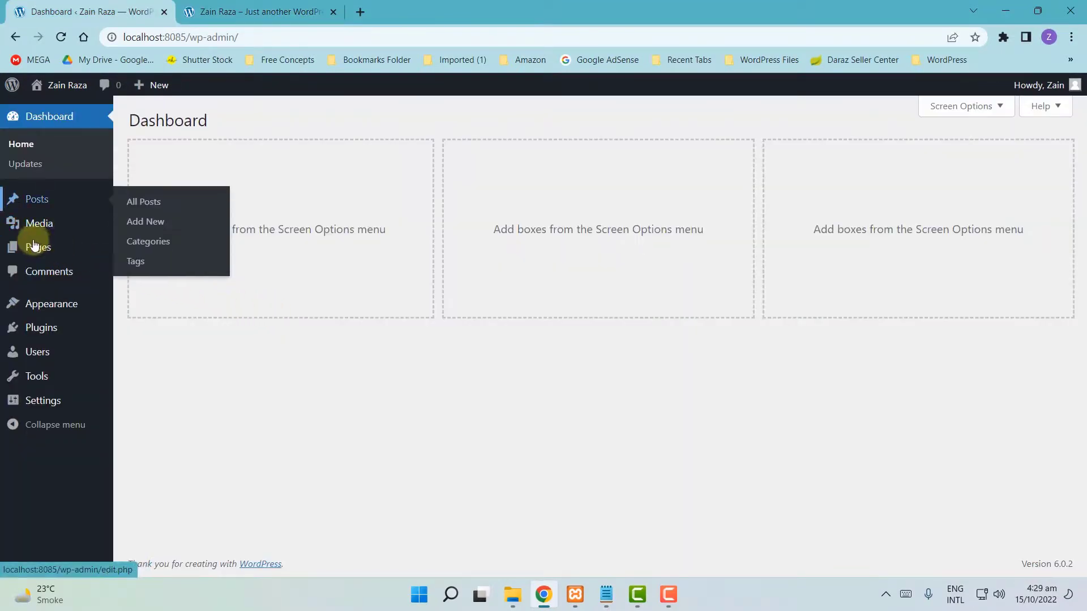
mouse_move(33, 244)
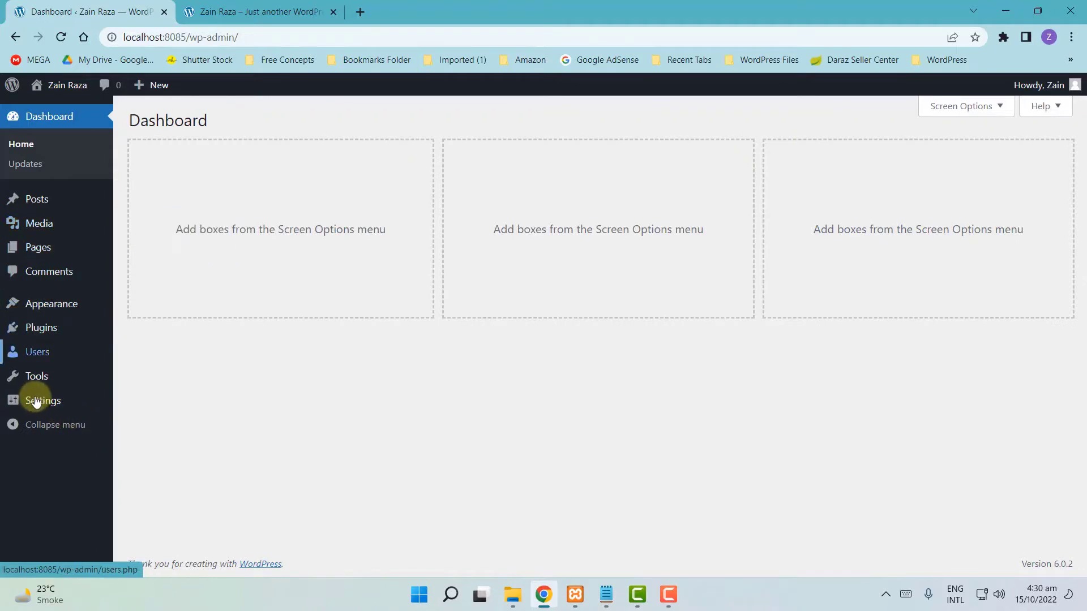
mouse_move(35, 401)
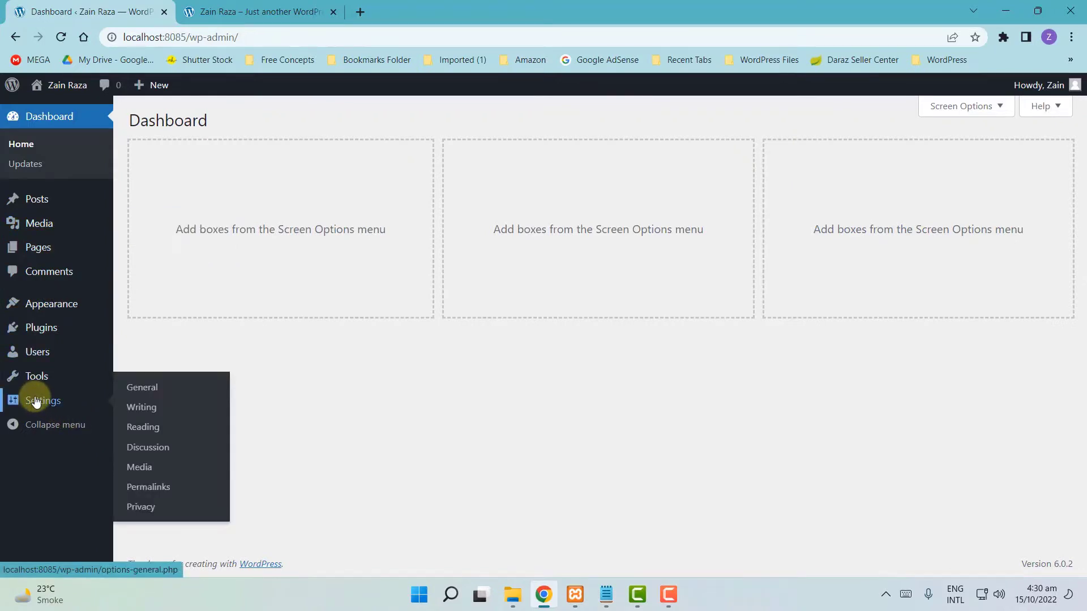